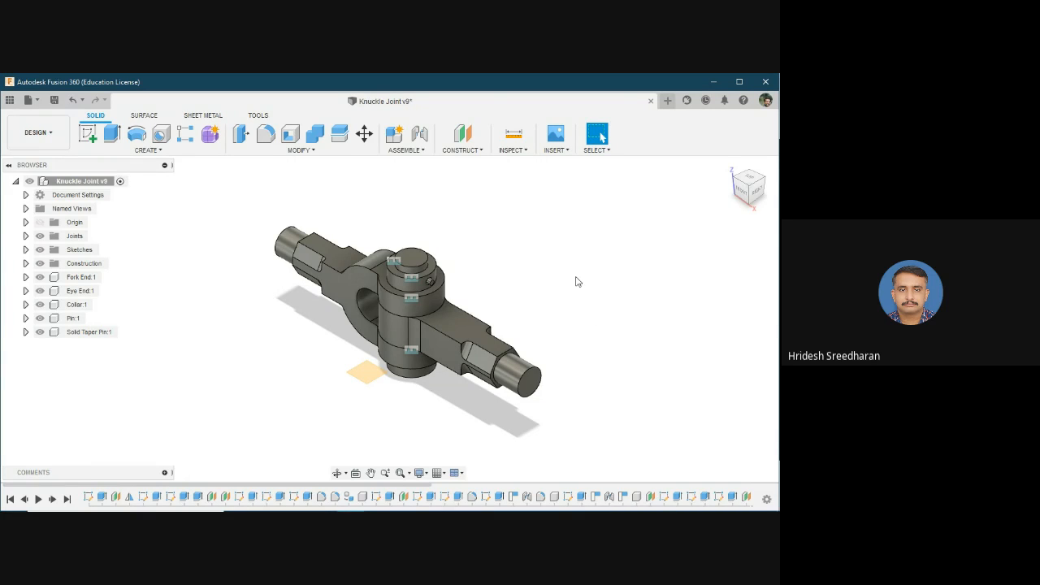
Switch the knuckle joint assembly from the Design workspace to the Animation workspace
click(61, 124)
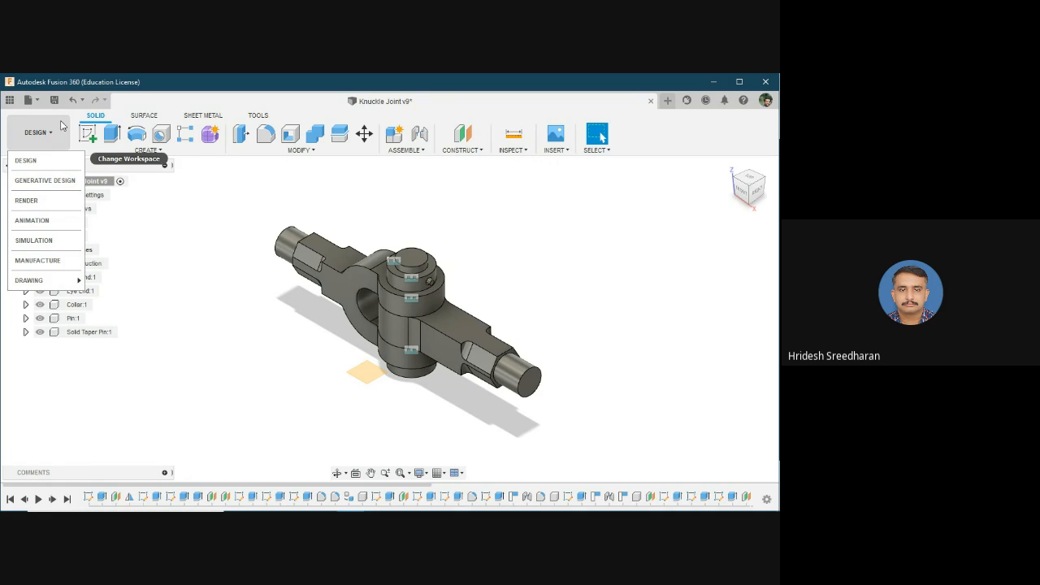
click(64, 226)
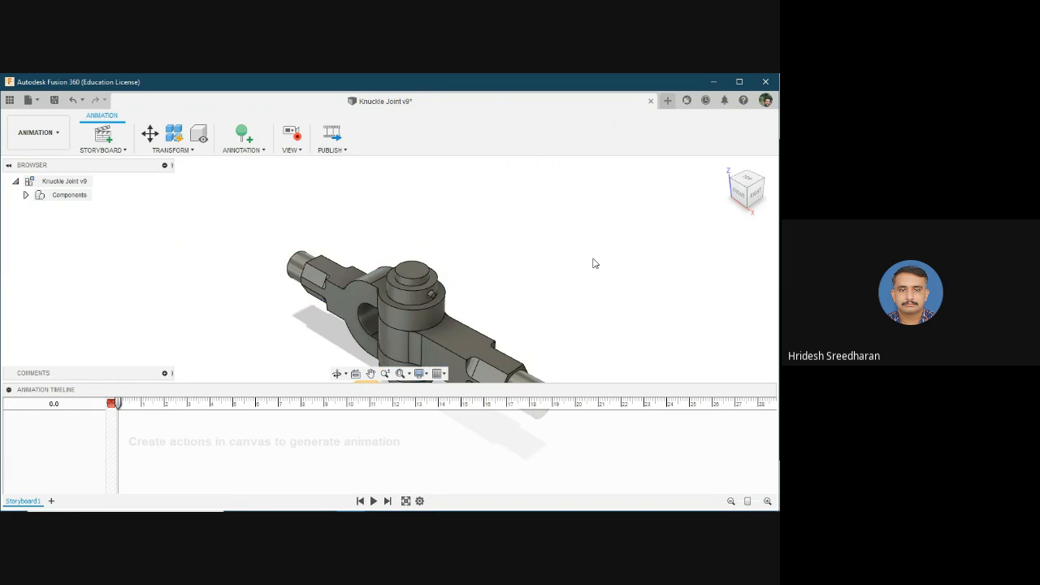
middle_drag(553, 293, 501, 222)
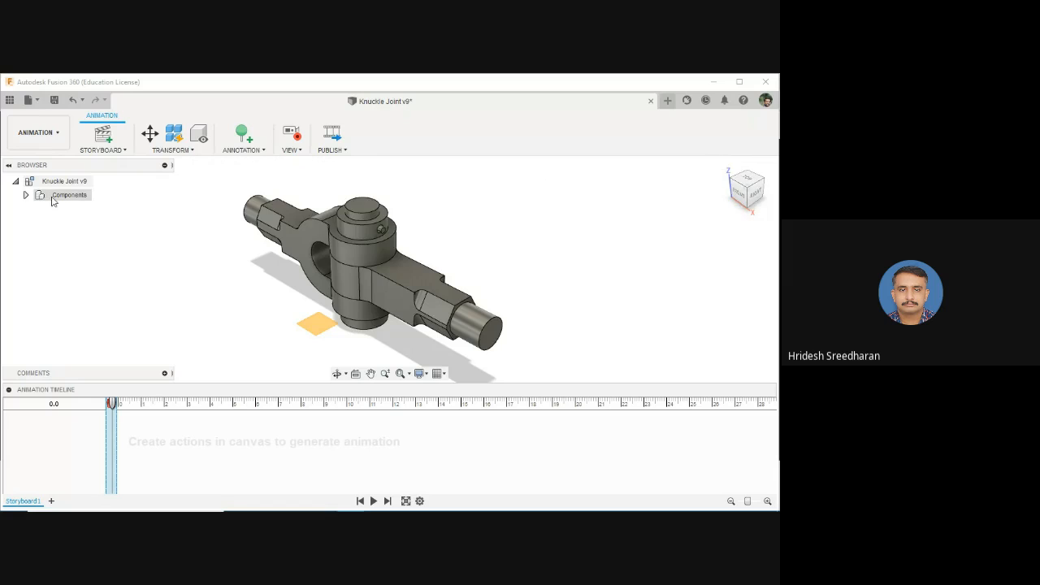
Examine the component list of the knuckle joint assembly and the available component transform commands
click(26, 195)
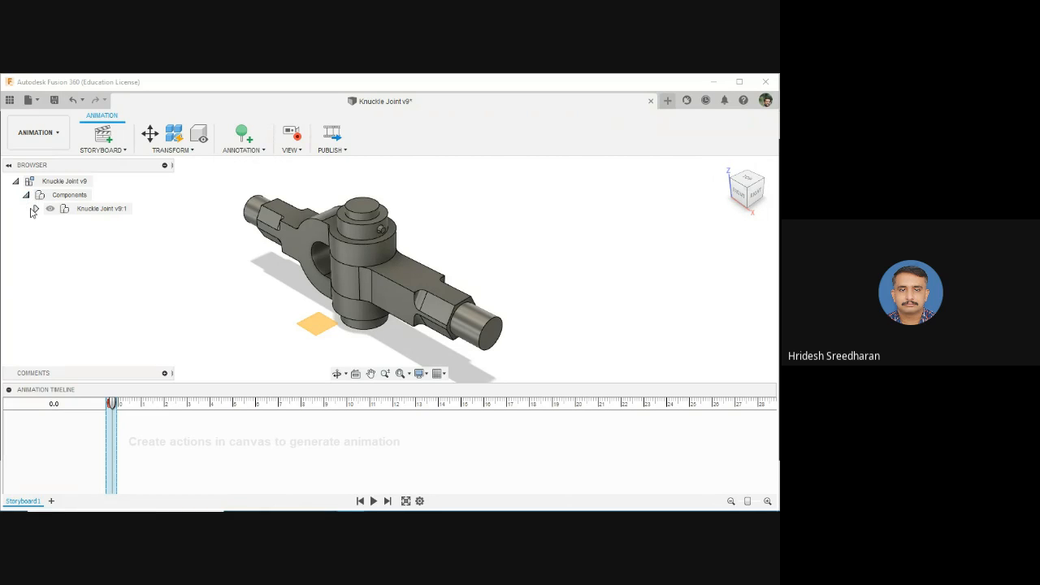
click(36, 209)
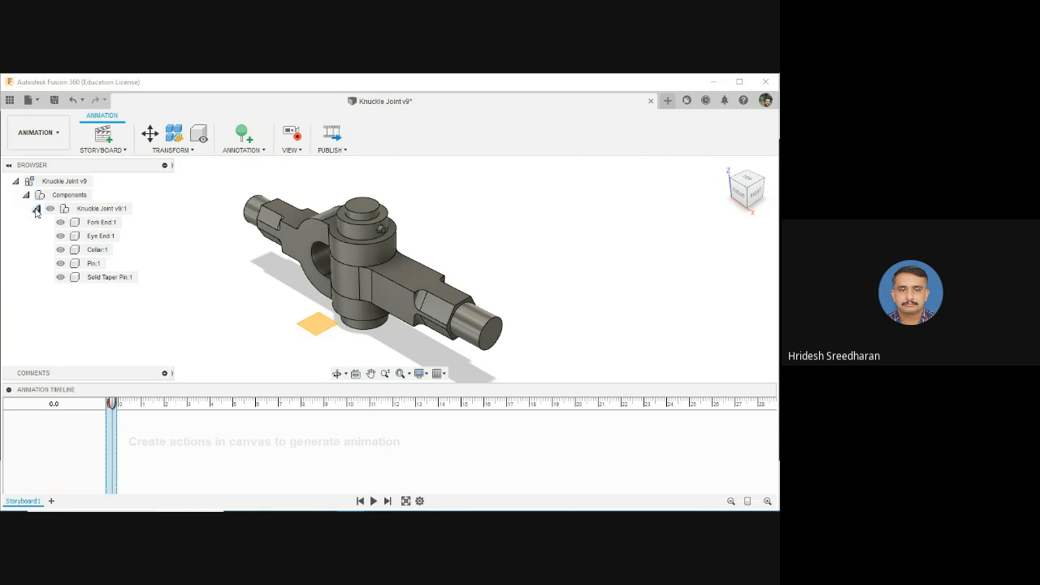
click(118, 210)
click(36, 209)
click(177, 152)
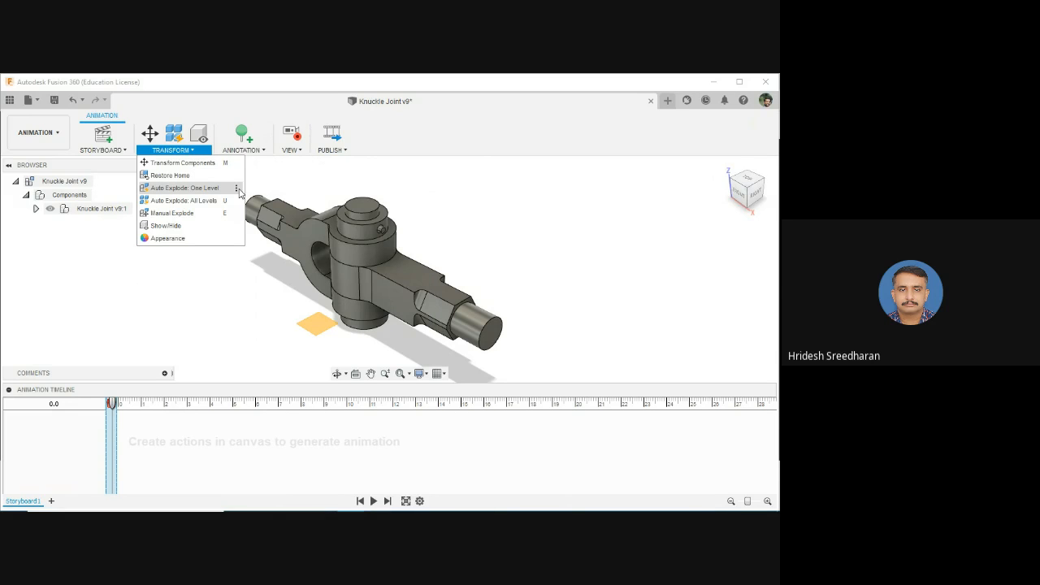
click(440, 196)
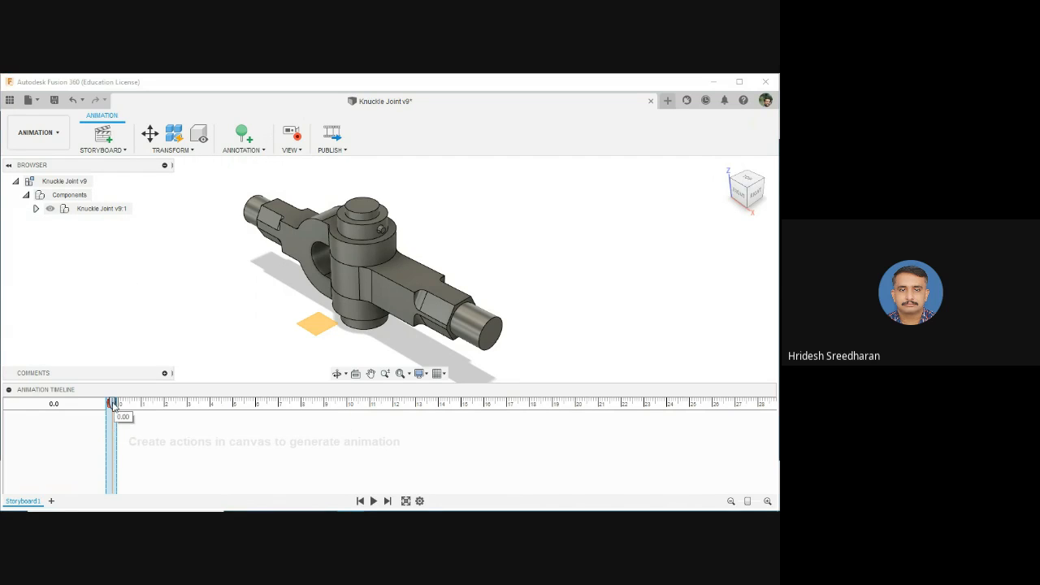
Animate the solid taper pin sliding out of the collar by -70 mm along X, ending at 2.0 s on the timeline
drag(114, 406, 165, 410)
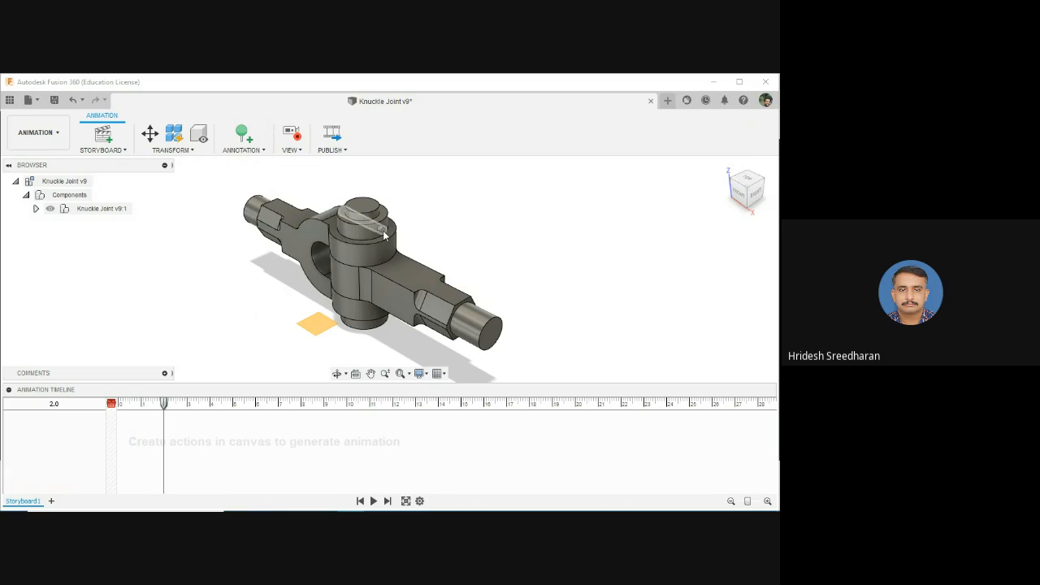
click(148, 137)
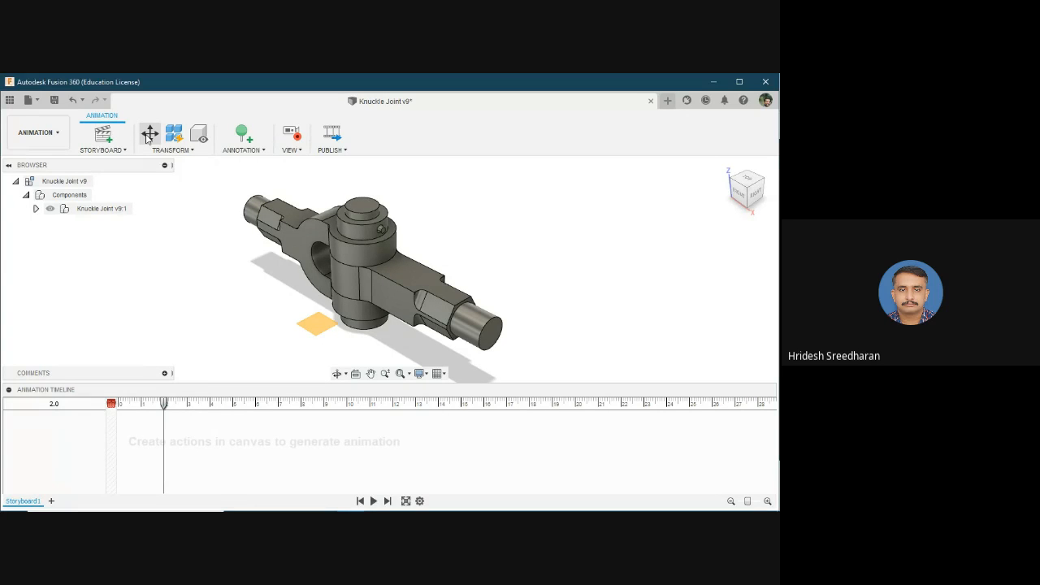
click(386, 232)
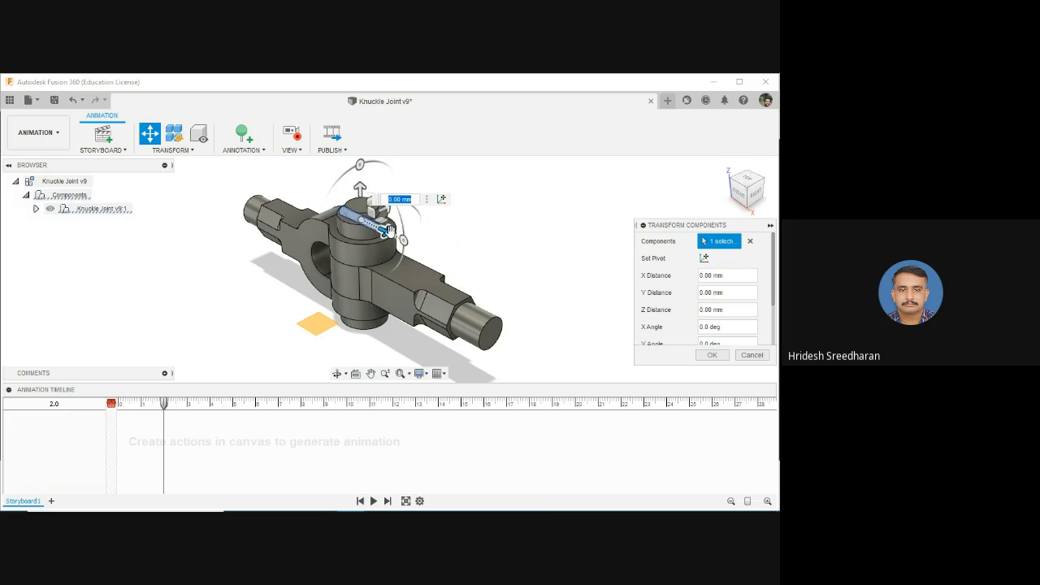
drag(388, 232, 320, 199)
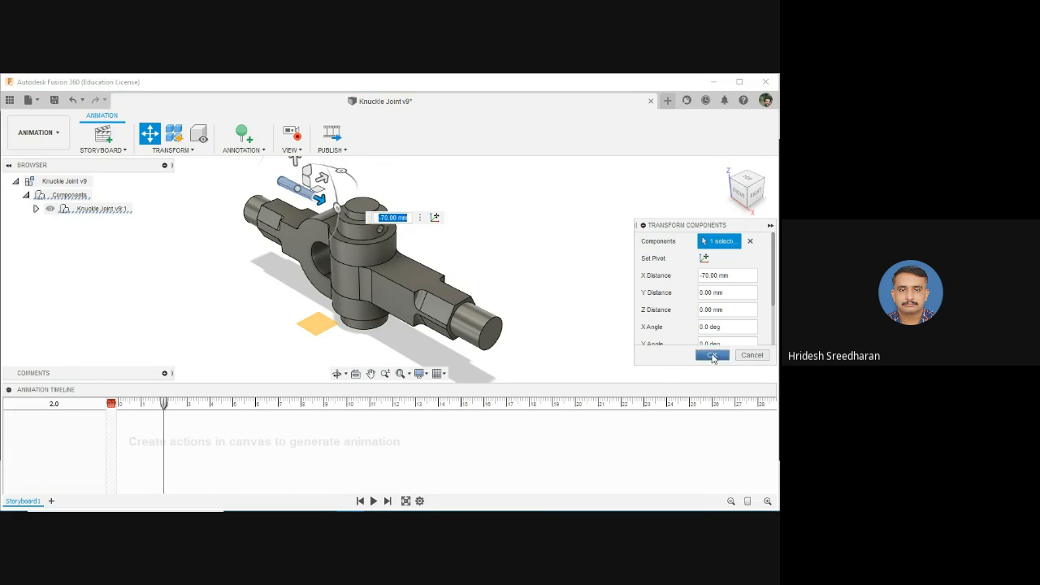
click(714, 355)
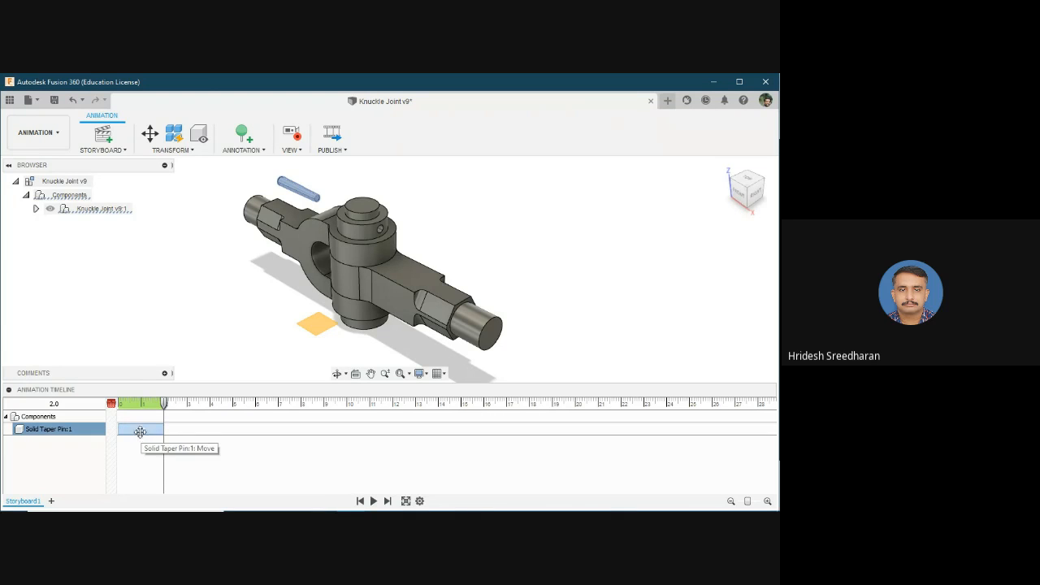
Play the storyboard from the start to review the taper pin's movement
click(140, 430)
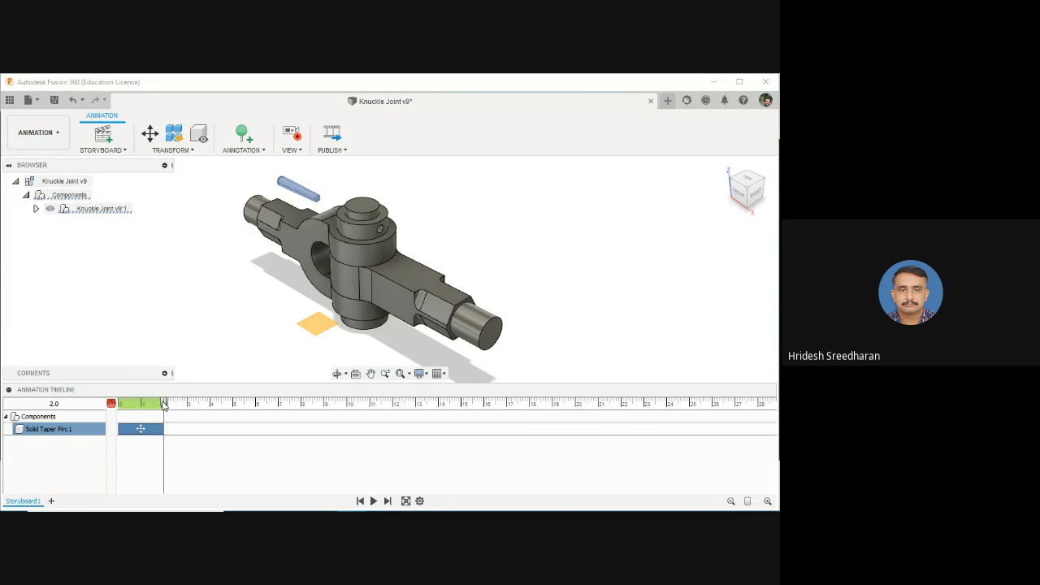
drag(163, 405, 110, 405)
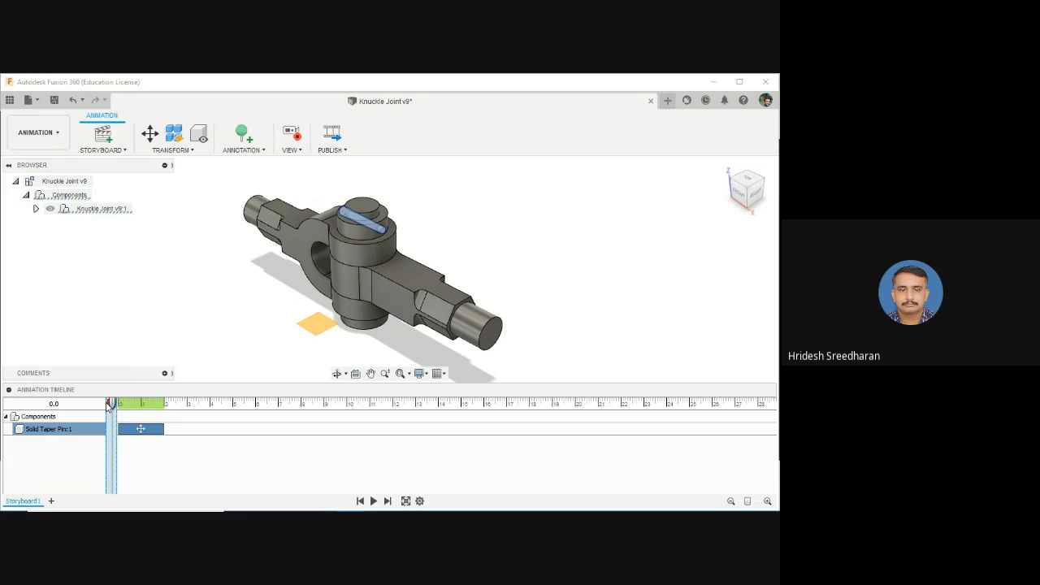
click(374, 501)
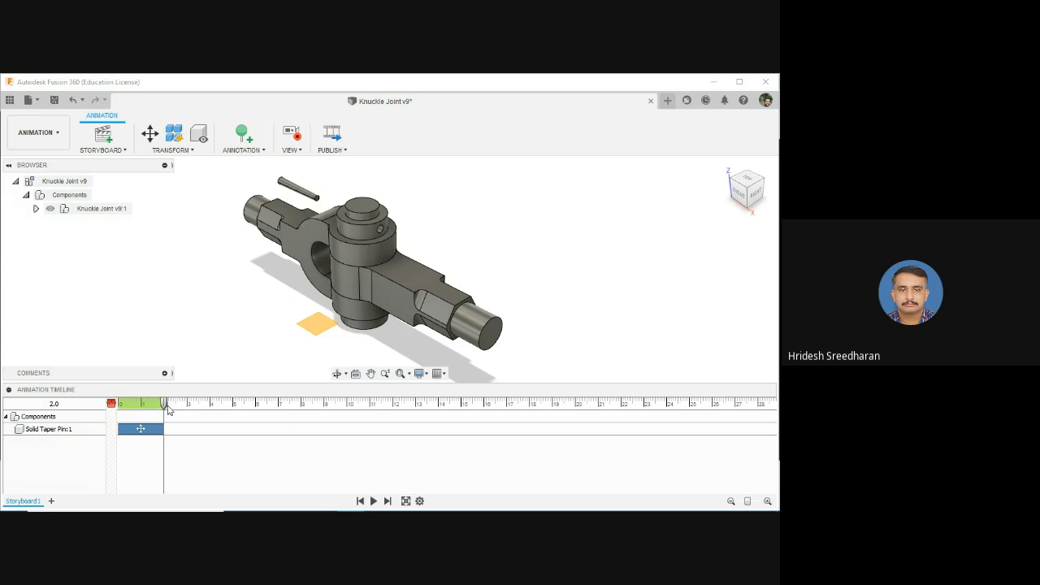
Animate the main pin dropping out of the joint by -110 mm along Z, ending at 3.7 s on the timeline
drag(165, 404, 202, 405)
click(149, 134)
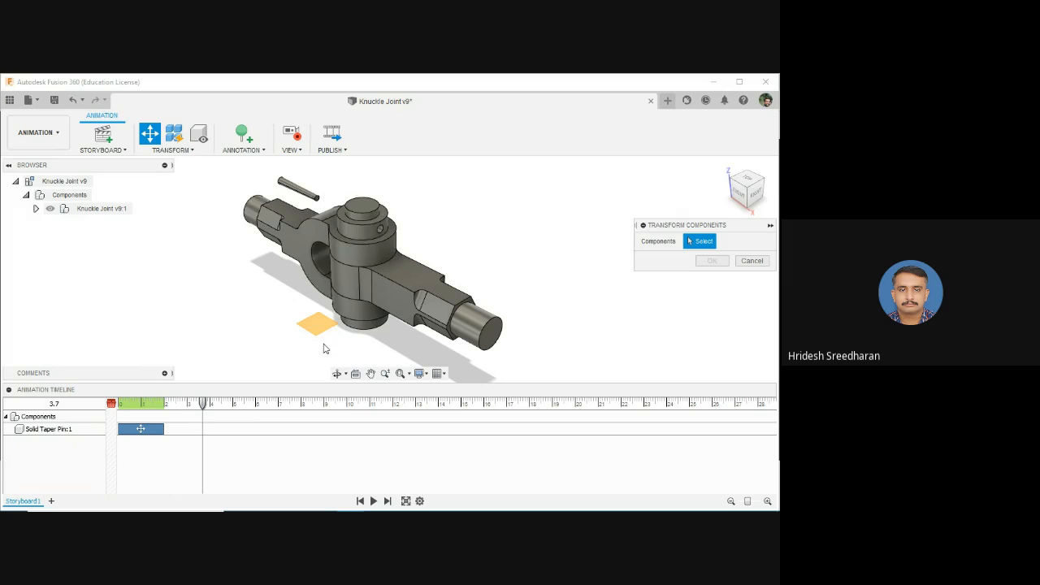
click(369, 329)
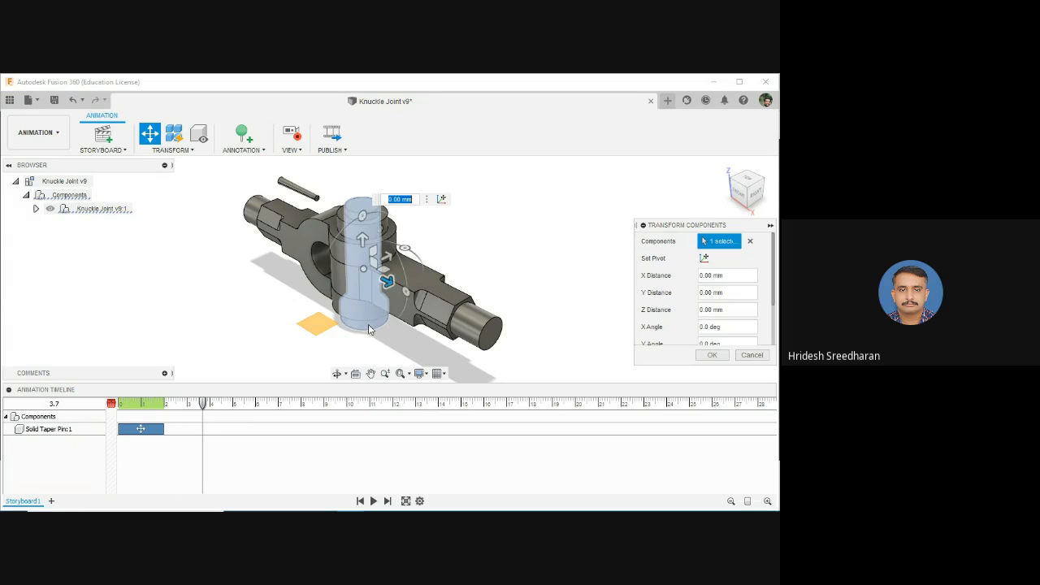
drag(362, 238, 352, 356)
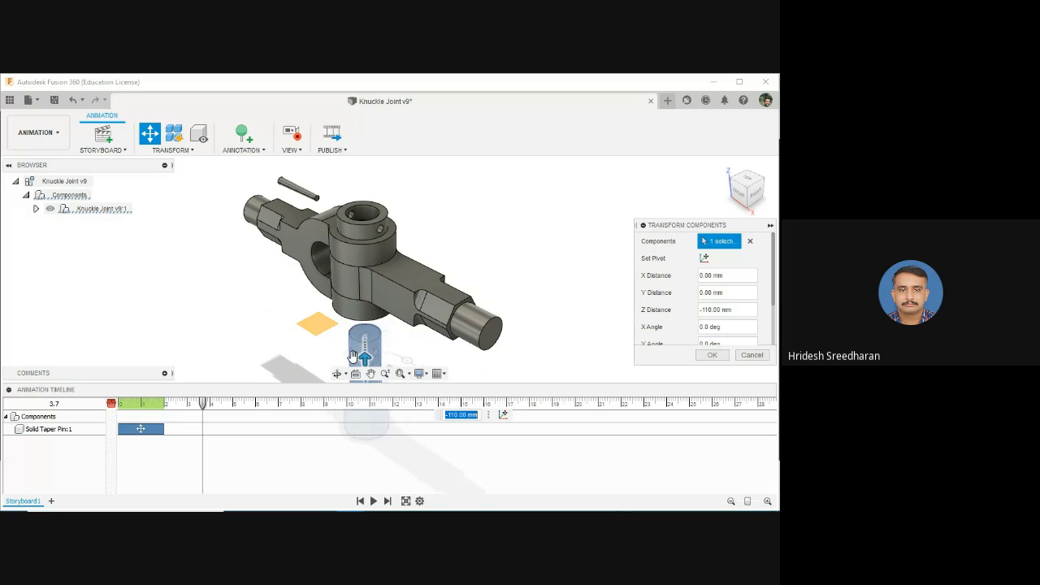
click(712, 355)
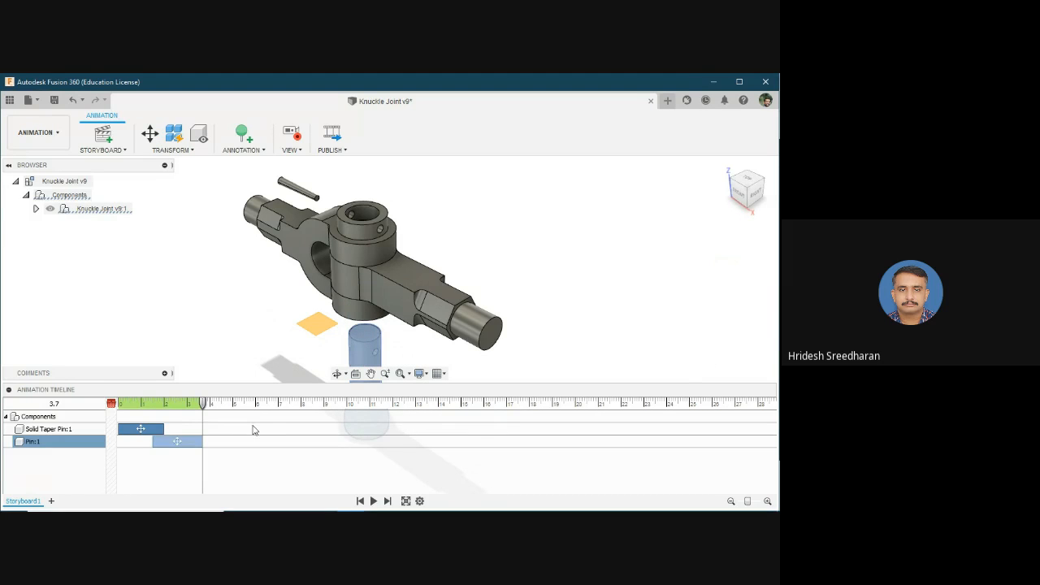
Animate the collar lifting off the fork end by 30 mm along Z, ending at 5.6 s on the timeline
drag(205, 406, 245, 406)
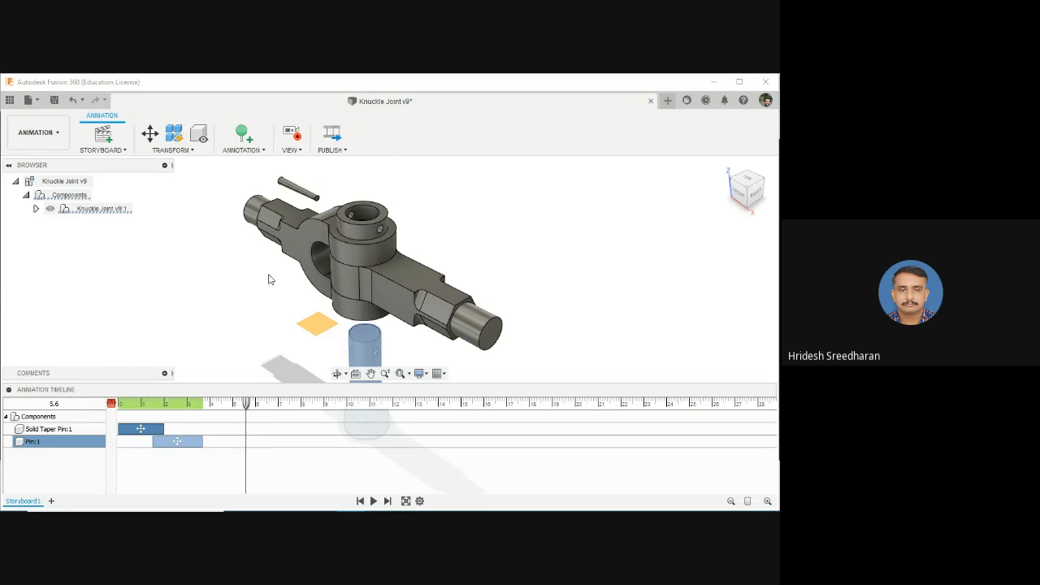
click(150, 136)
click(367, 238)
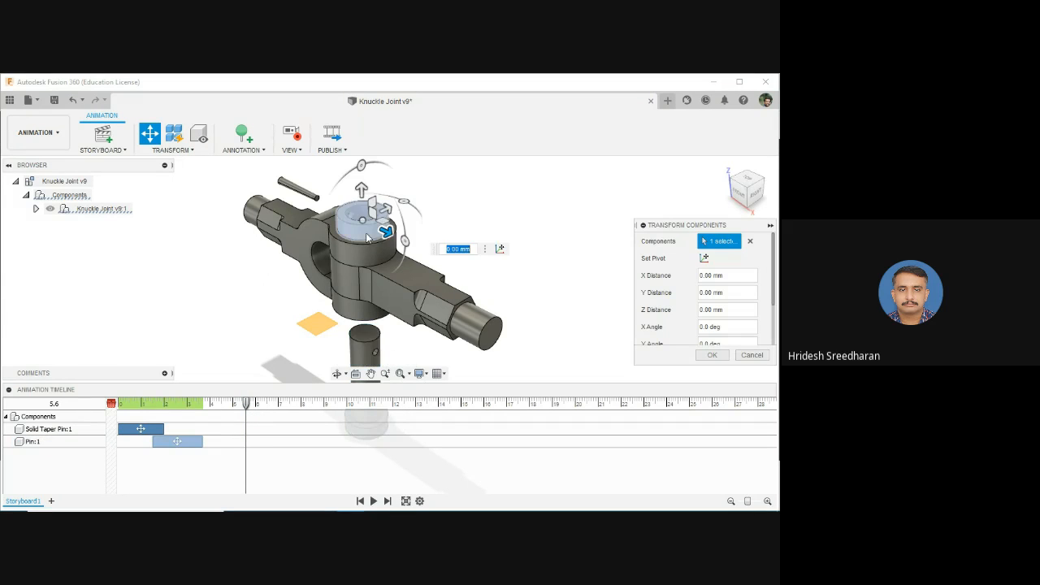
drag(362, 190, 361, 163)
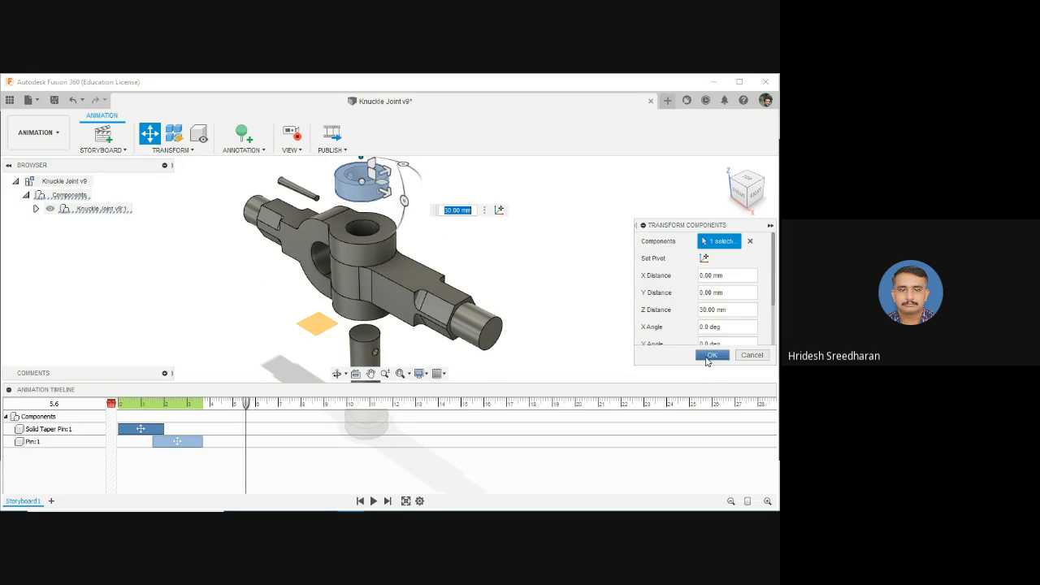
click(705, 357)
Animate the eye end moving out of the fork by 110 mm along Y, ending at 7.2 s on the timeline
drag(247, 404, 283, 404)
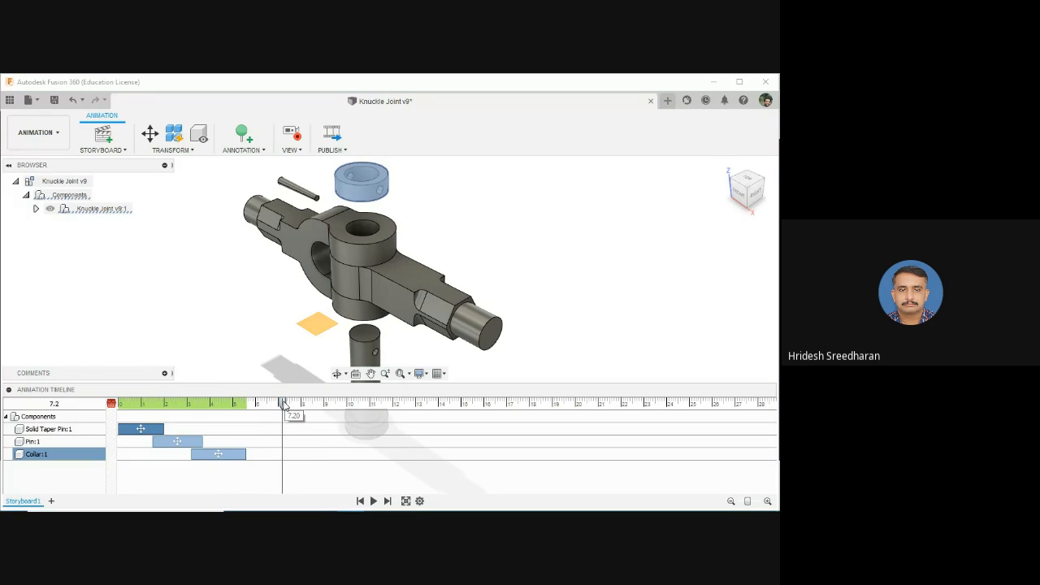
click(150, 134)
click(484, 321)
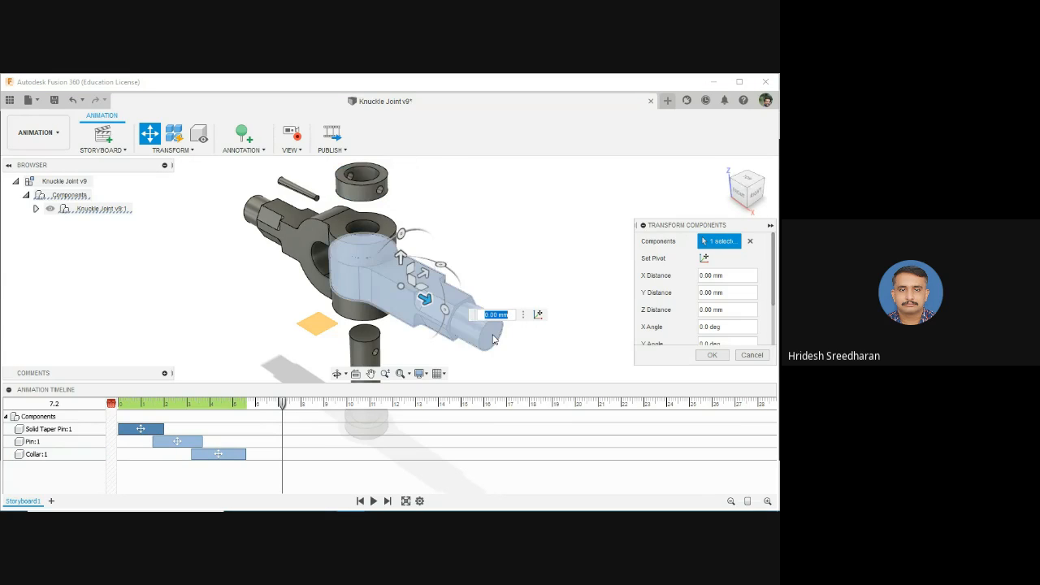
drag(424, 270, 527, 242)
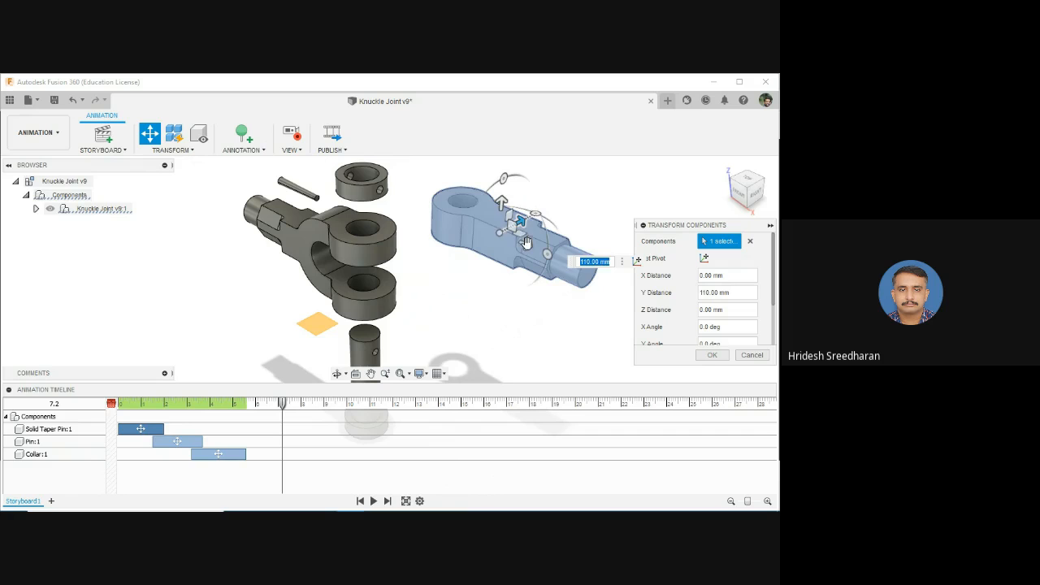
click(714, 358)
Record a zoomed-out camera view of the exploded parts at 8.9 s, and play the whole animation from the start
click(290, 404)
drag(309, 406, 323, 404)
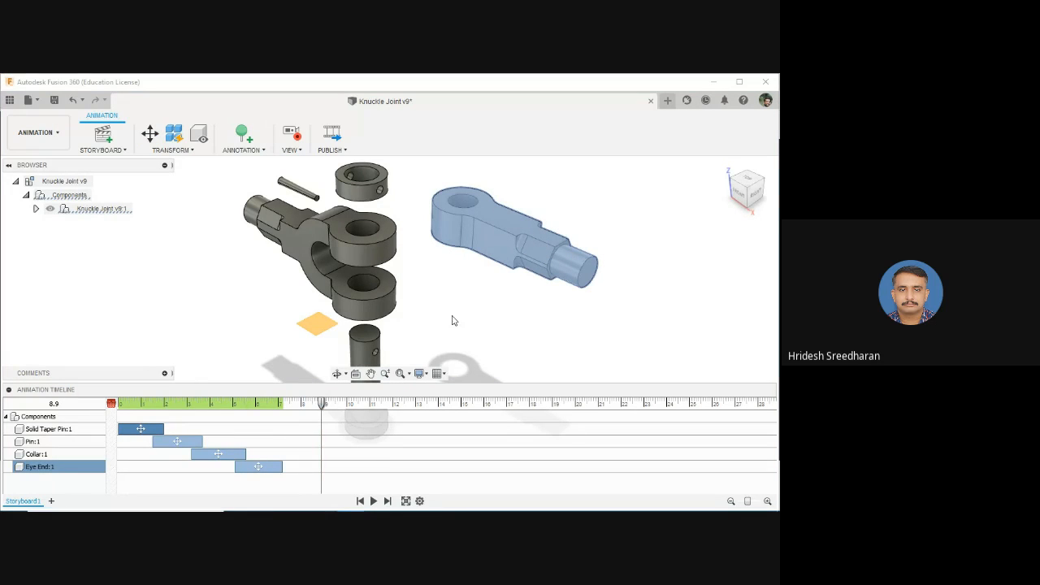
scroll(456, 318, up, 1)
scroll(456, 318, down, 3)
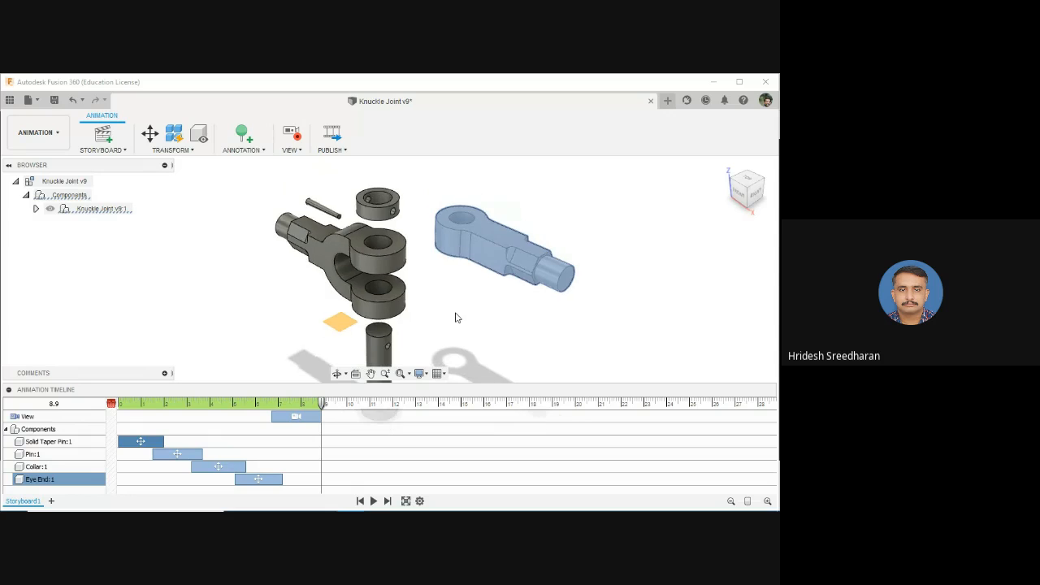
middle_drag(488, 333, 458, 305)
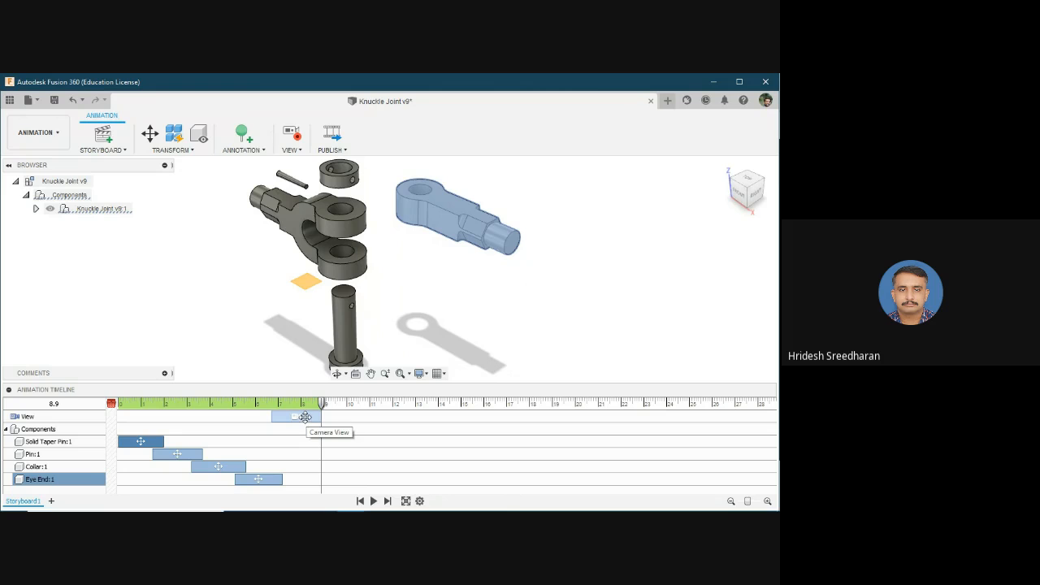
drag(323, 404, 112, 404)
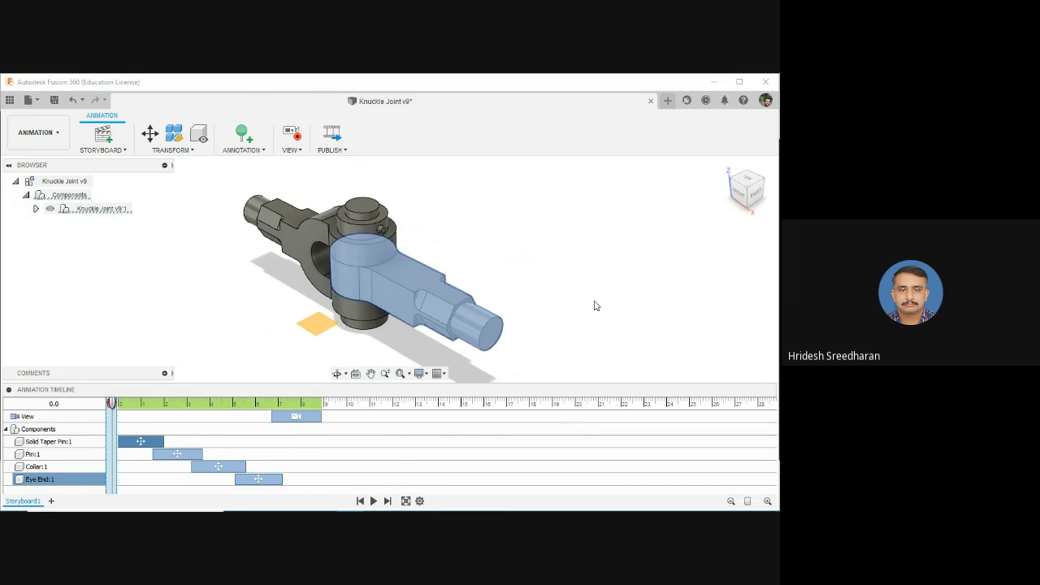
click(373, 500)
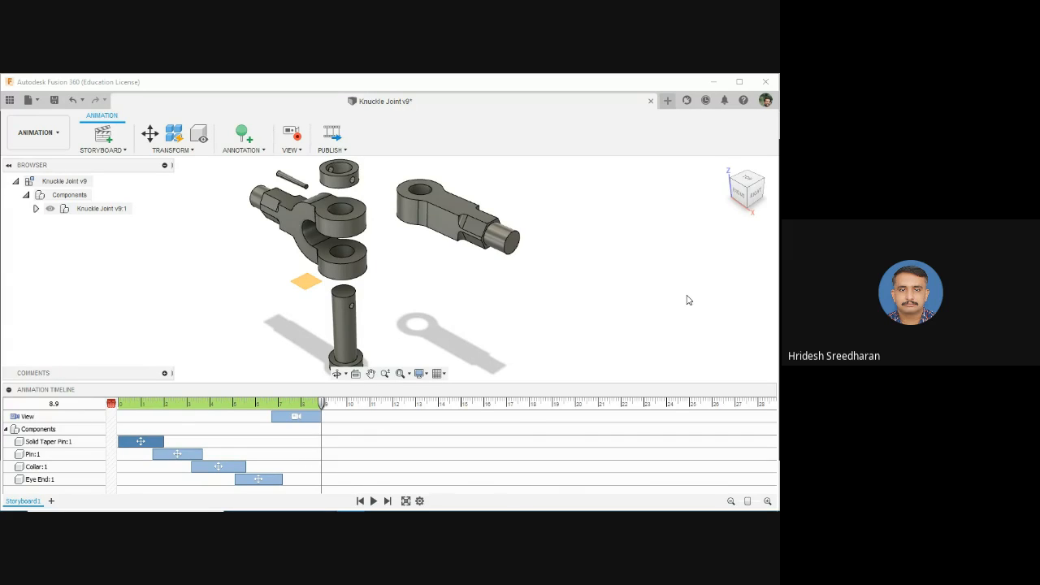
click(331, 151)
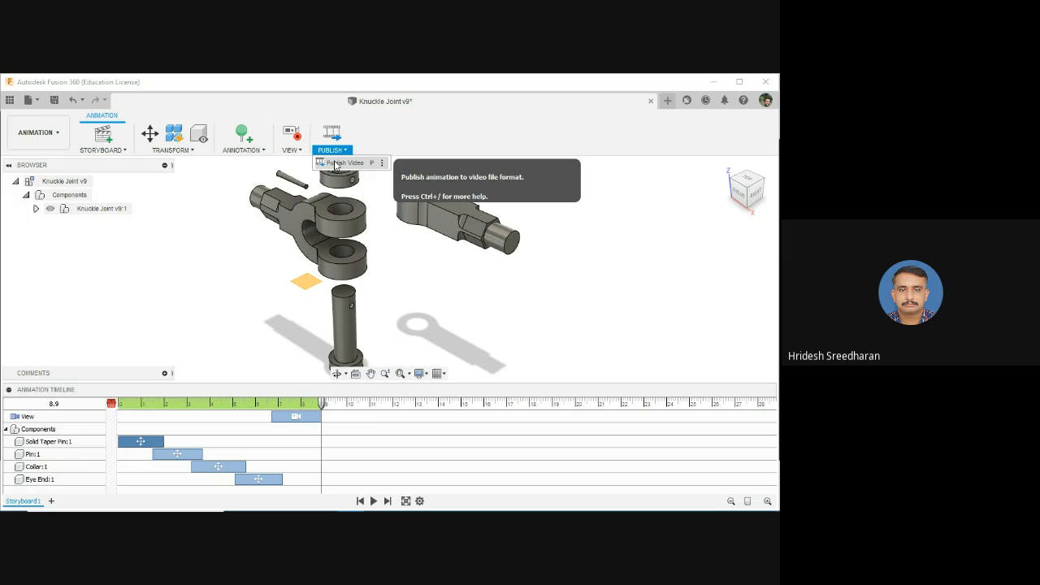
click(335, 163)
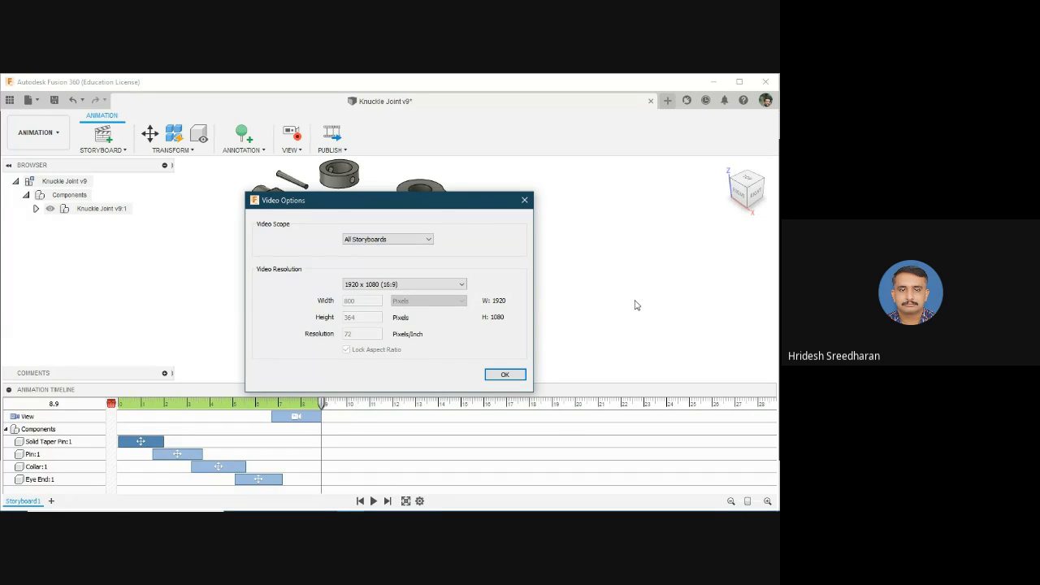
drag(441, 201, 537, 199)
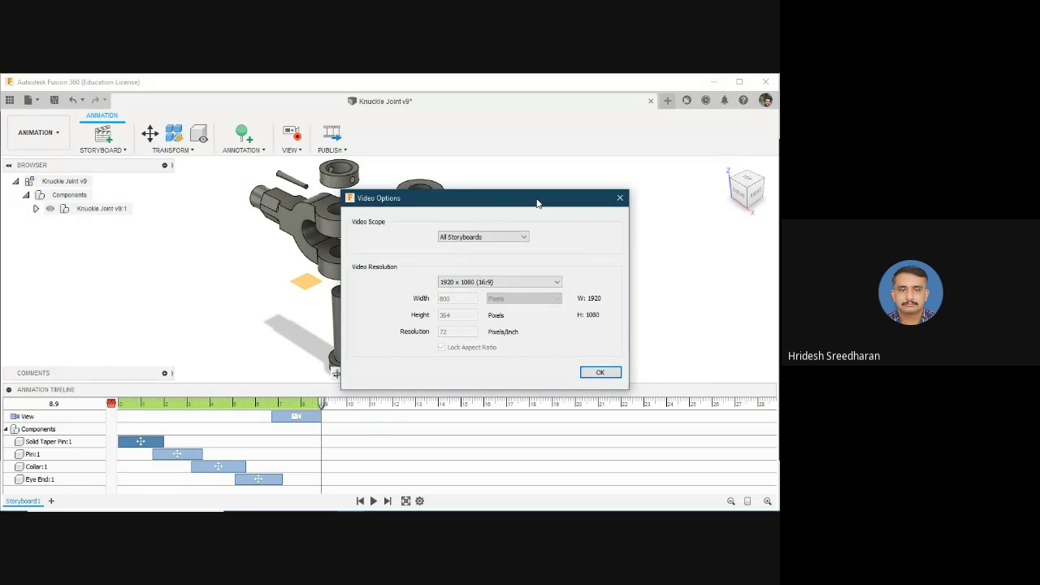
click(601, 372)
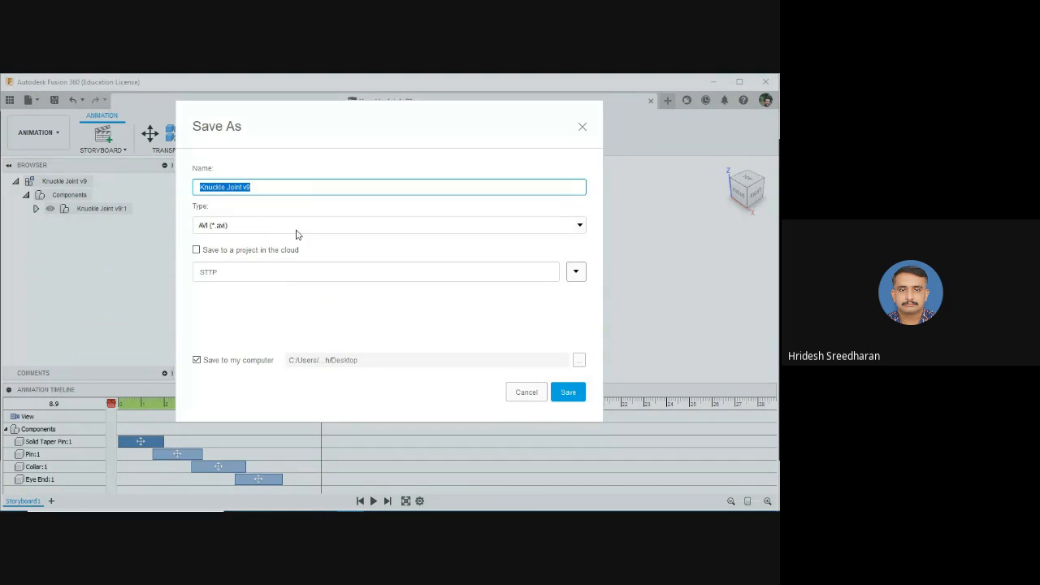
click(255, 256)
click(255, 256)
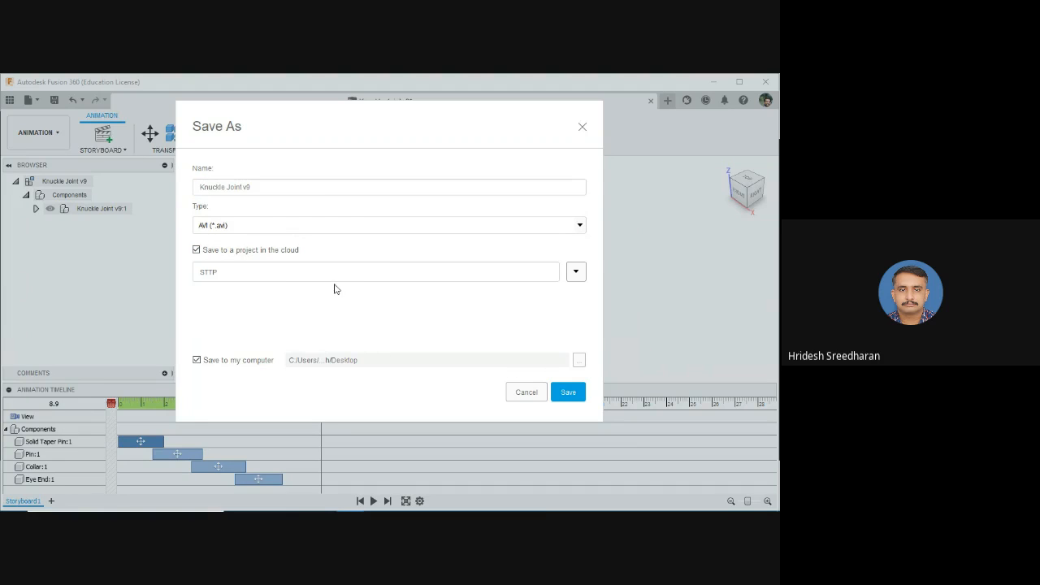
click(294, 262)
click(531, 394)
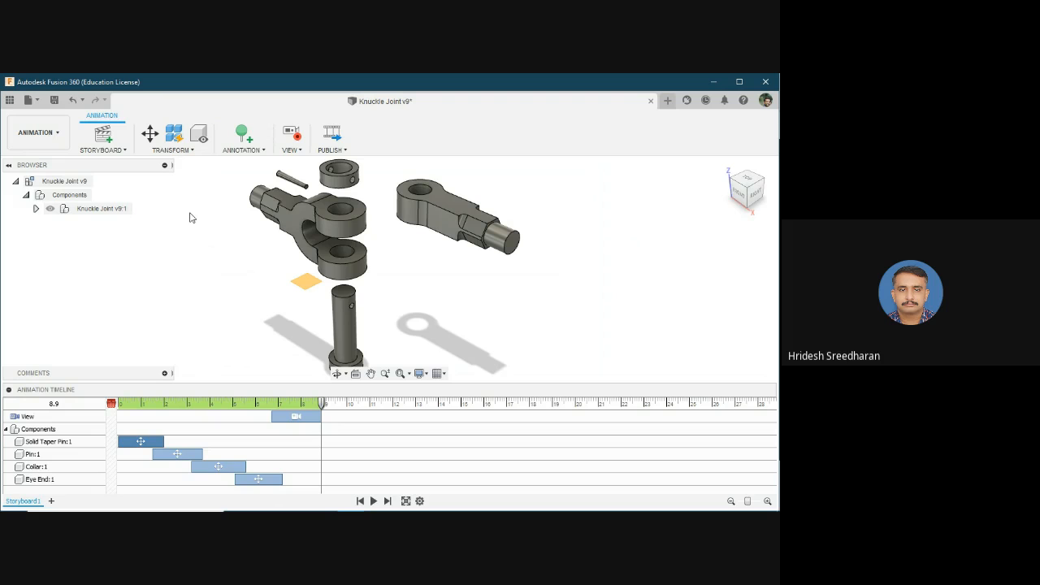
Return to the Design workspace and close the knuckle joint document without saving its changes
click(260, 151)
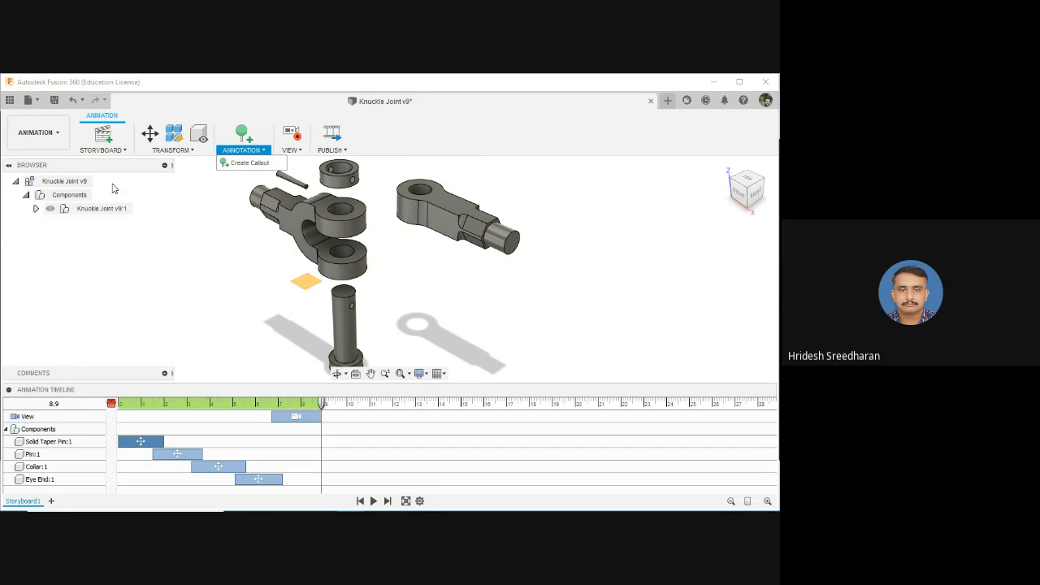
click(65, 144)
click(26, 160)
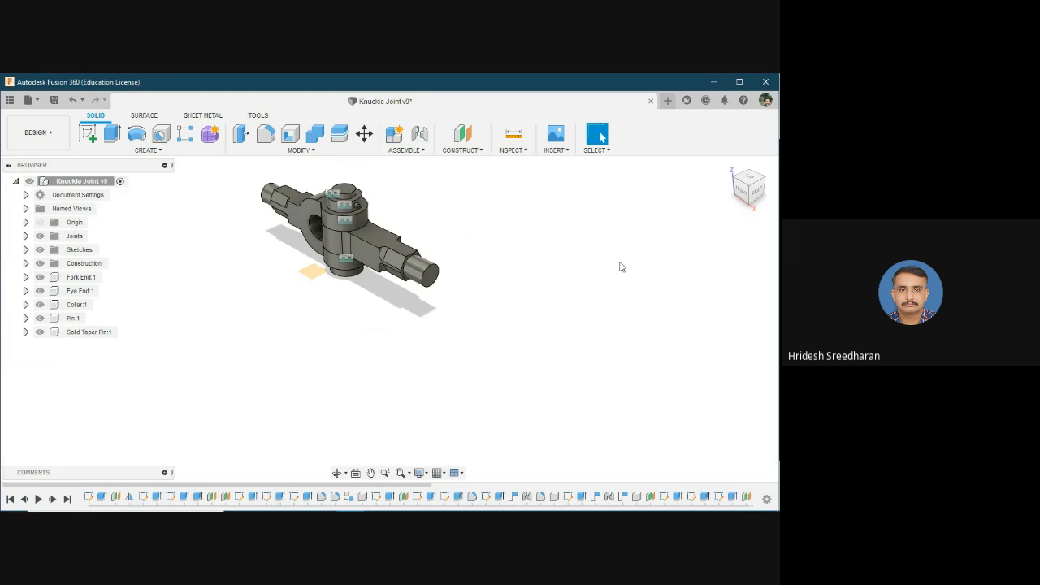
click(651, 102)
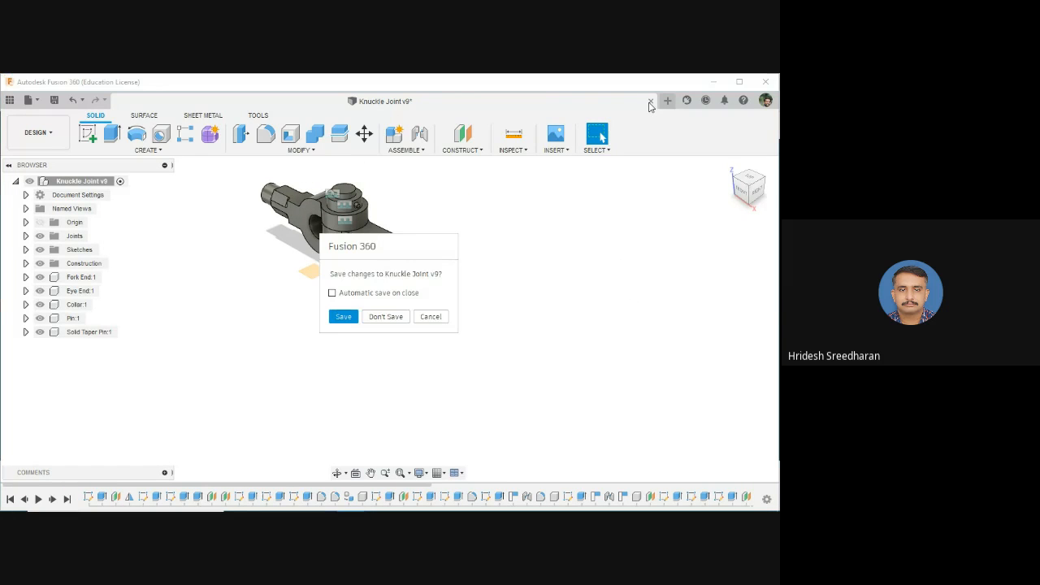
click(397, 317)
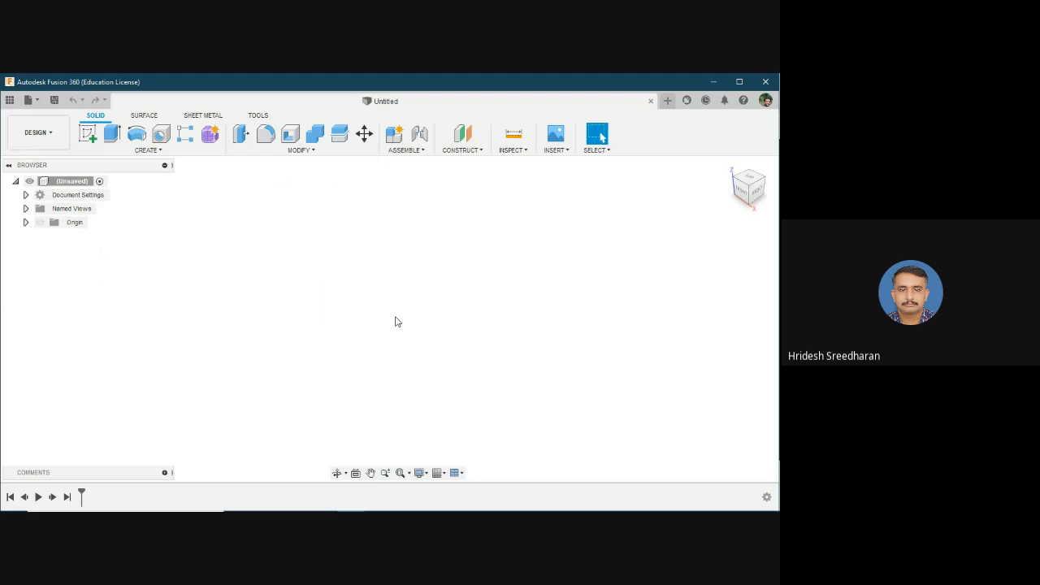
Switch to the running Fusion360 slide show and examine the Demo 3 shelf bracket drawing and analysis tasks
key(alt+Tab)
key(alt+Tab)
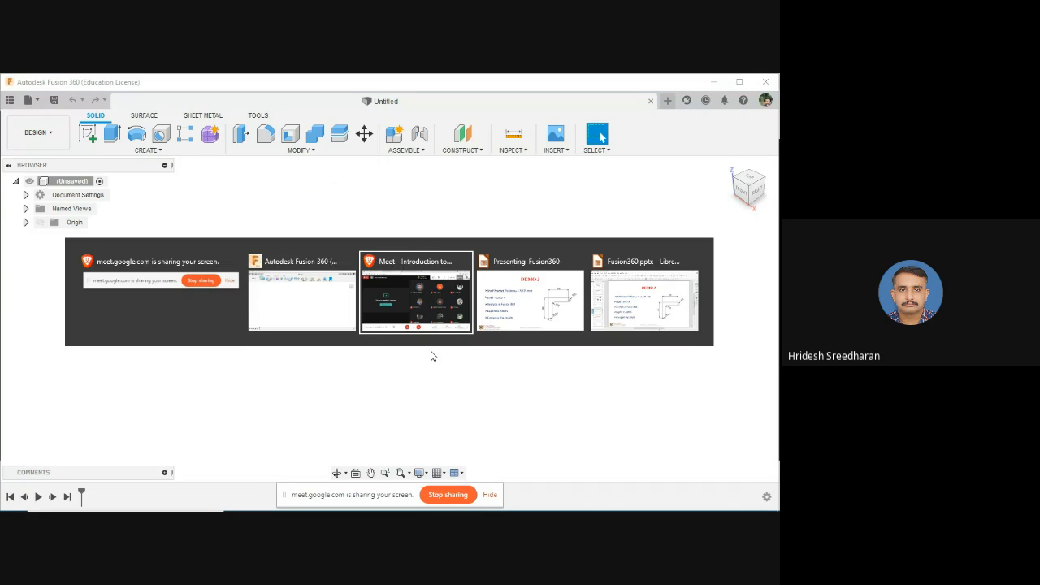
key(alt+Tab)
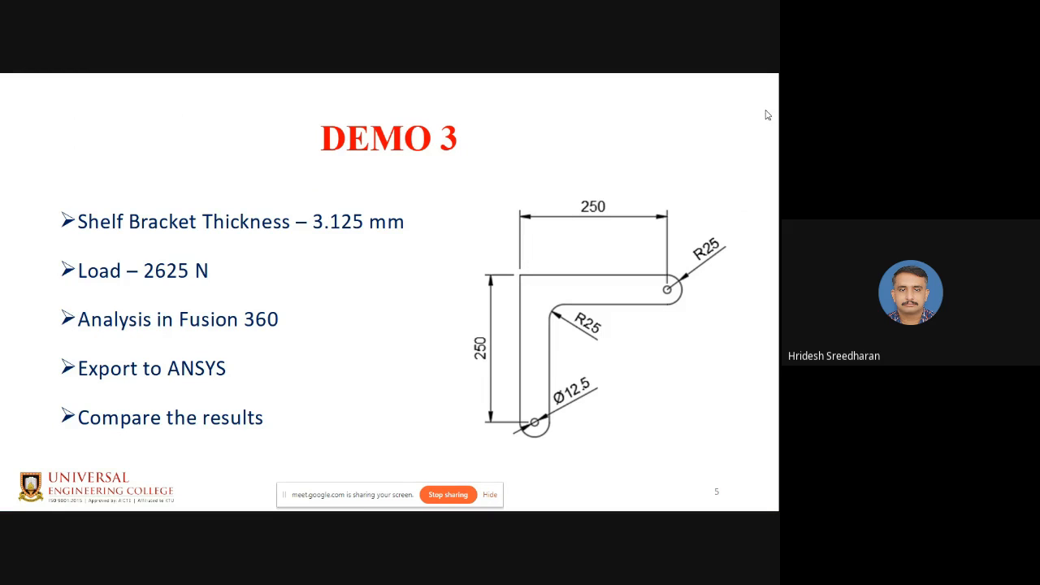
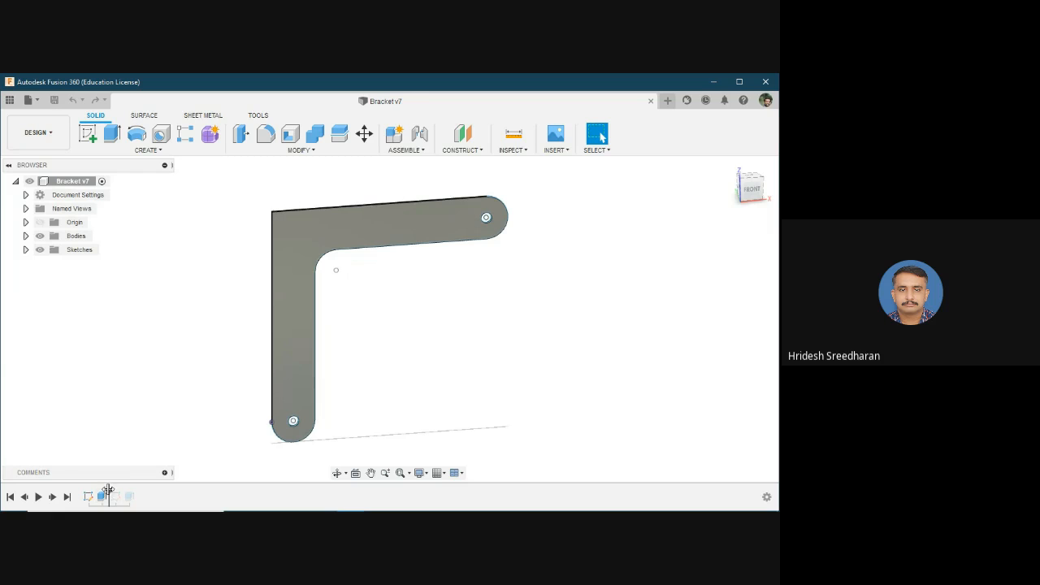
Roll the bracket's design history back to its first sketch, then forward to just after the second sketch
drag(108, 496, 95, 495)
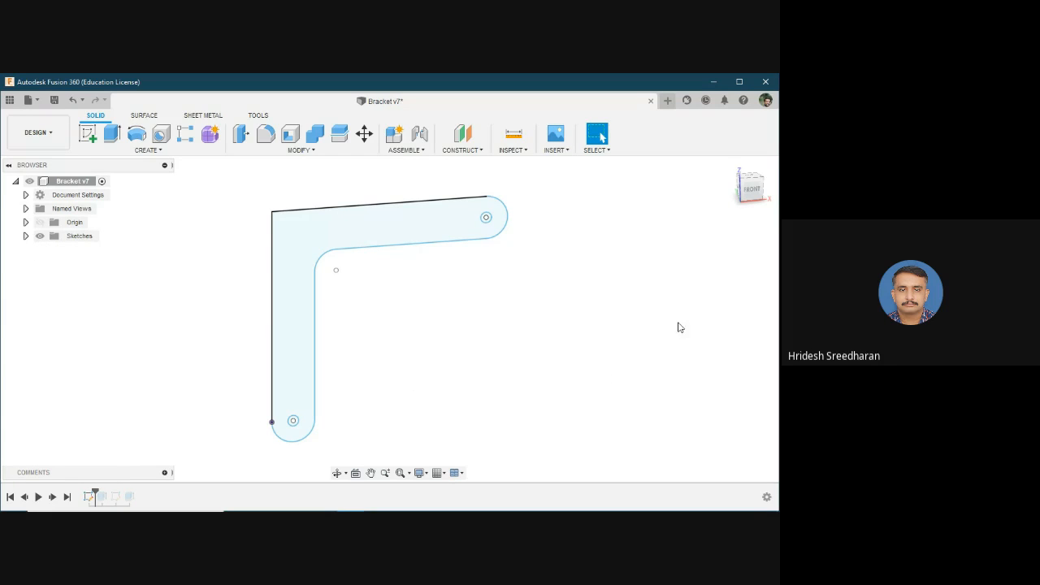
click(750, 187)
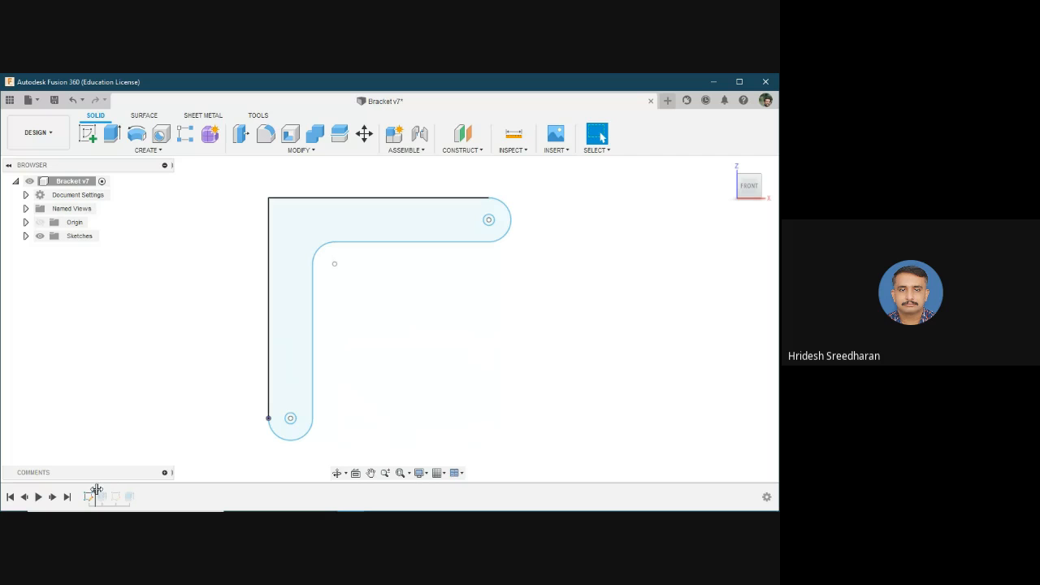
drag(96, 490, 122, 494)
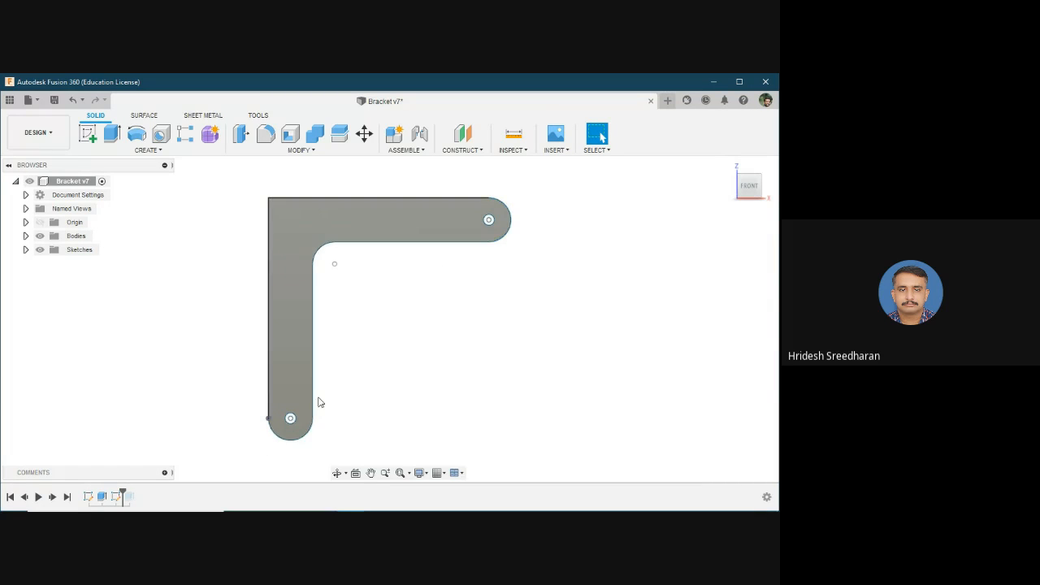
mouse_move(122, 493)
mouse_down()
mouse_move(136, 493)
mouse_move(121, 494)
mouse_up()
Open the bracket in the Simulation workspace
click(55, 143)
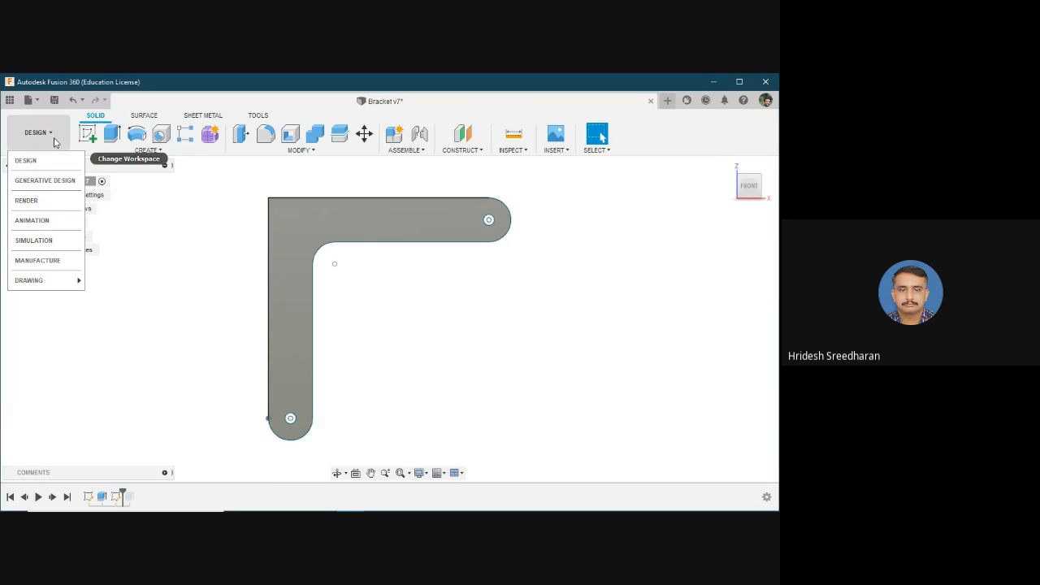
click(64, 246)
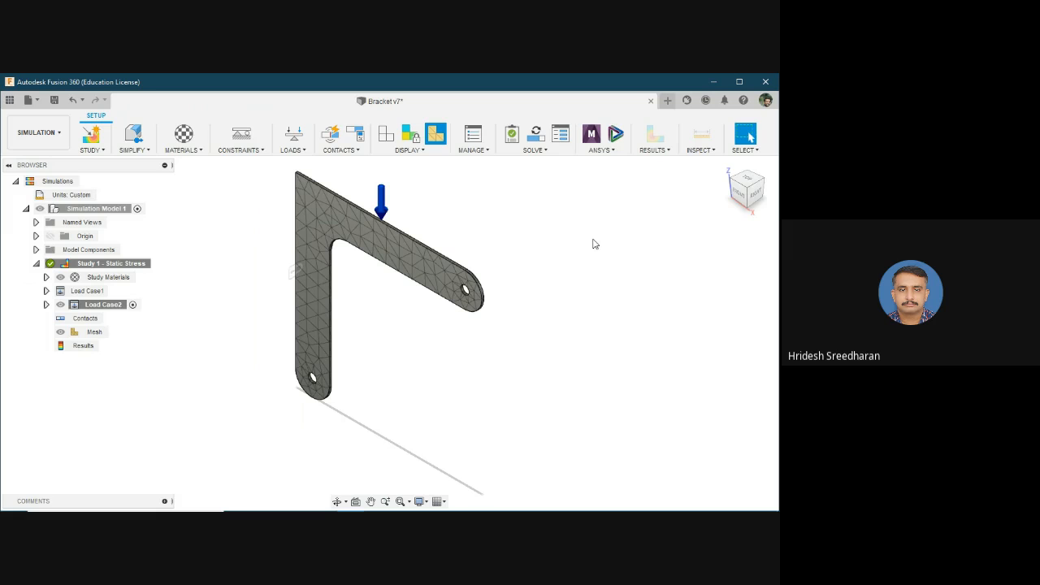
right_click(98, 266)
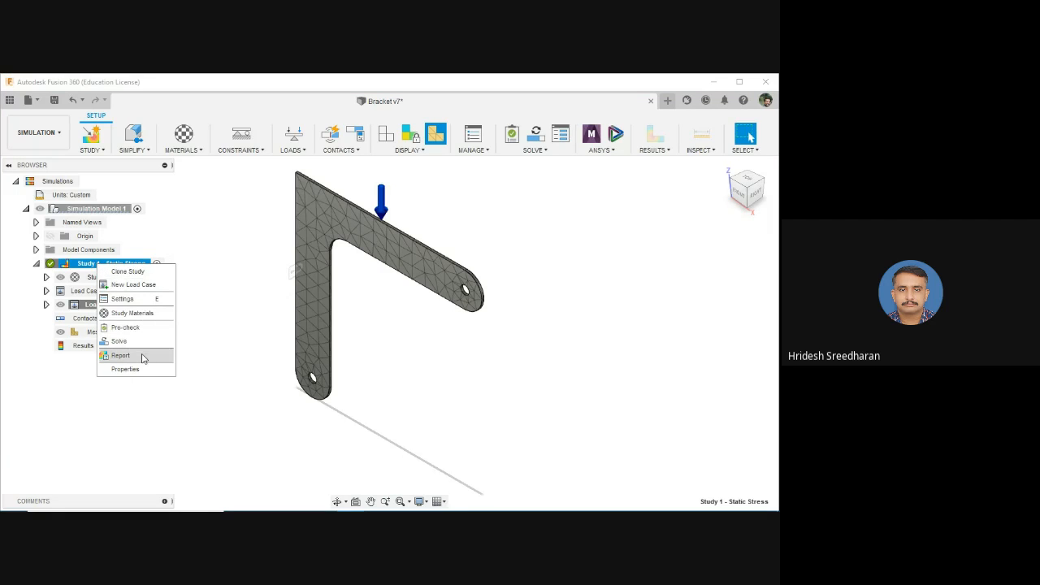
click(233, 268)
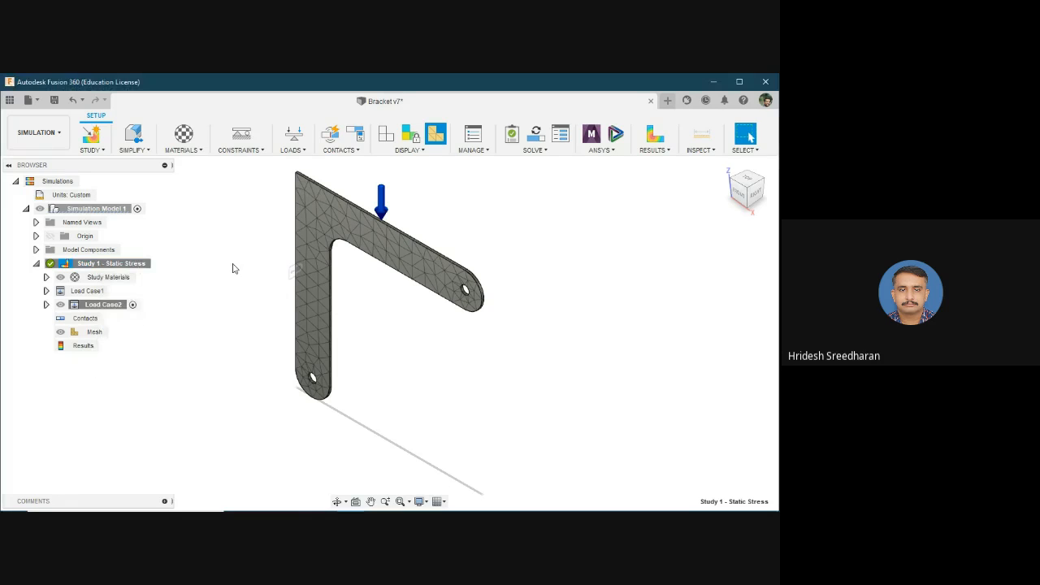
Create an additional Static Stress study for the bracket
right_click(62, 182)
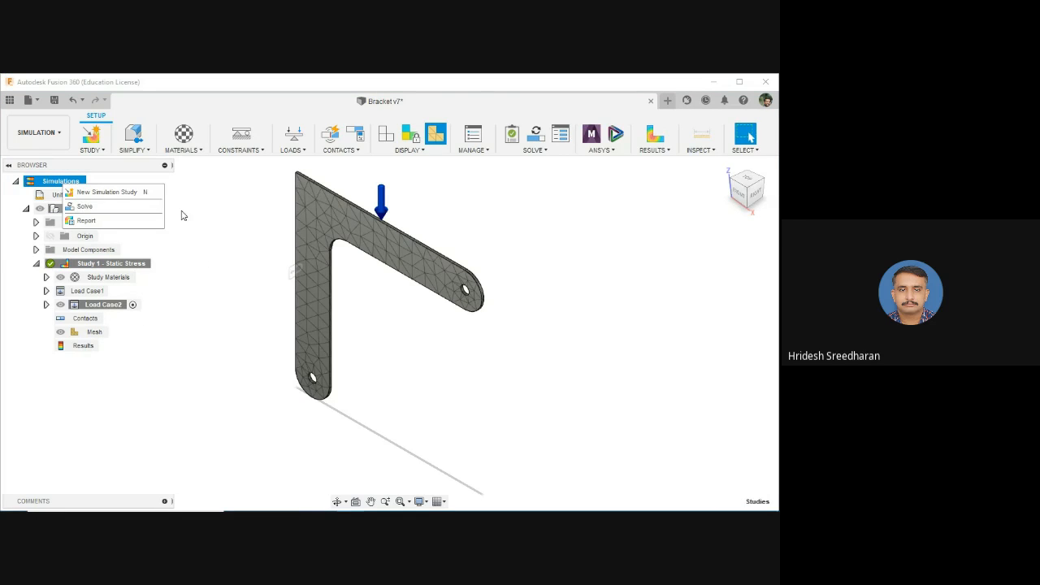
click(144, 193)
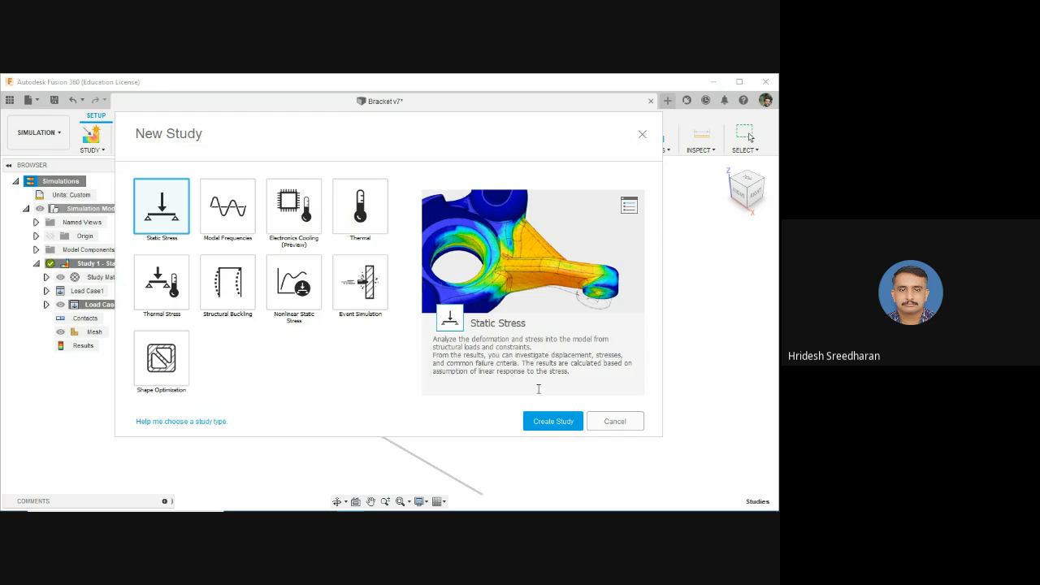
click(552, 421)
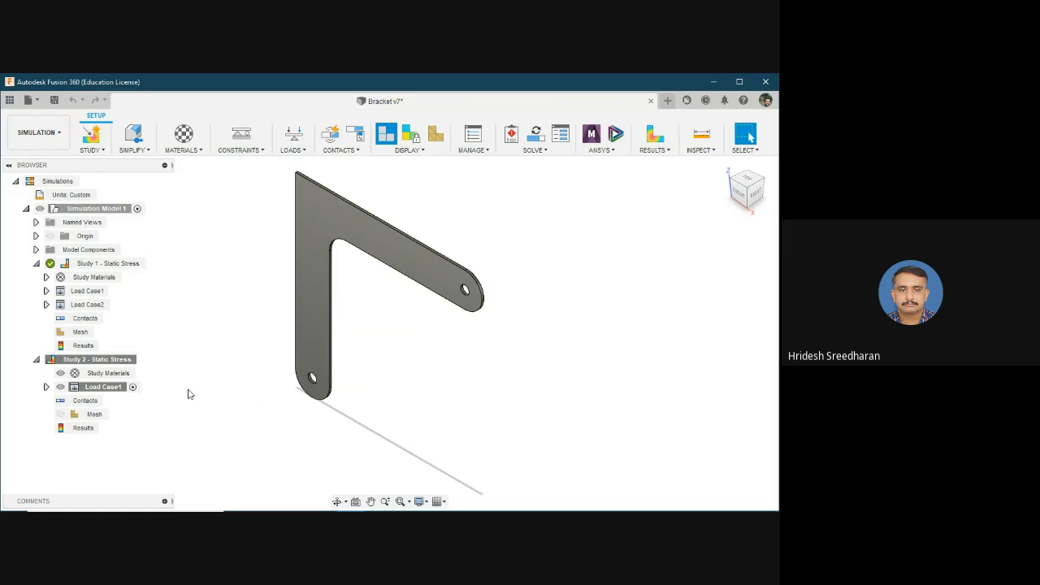
scroll(188, 394, up, 2)
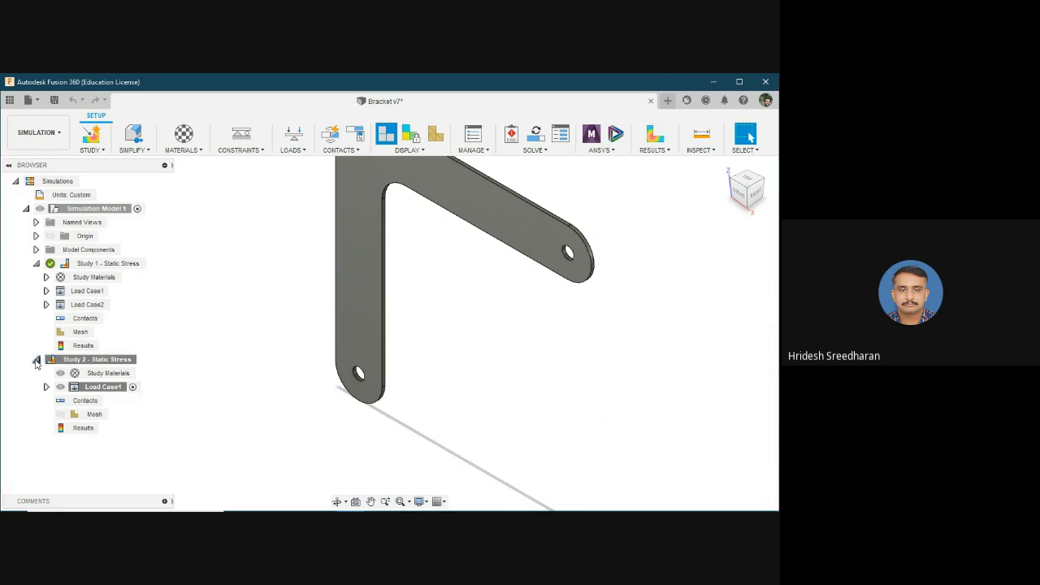
scroll(572, 360, down, 2)
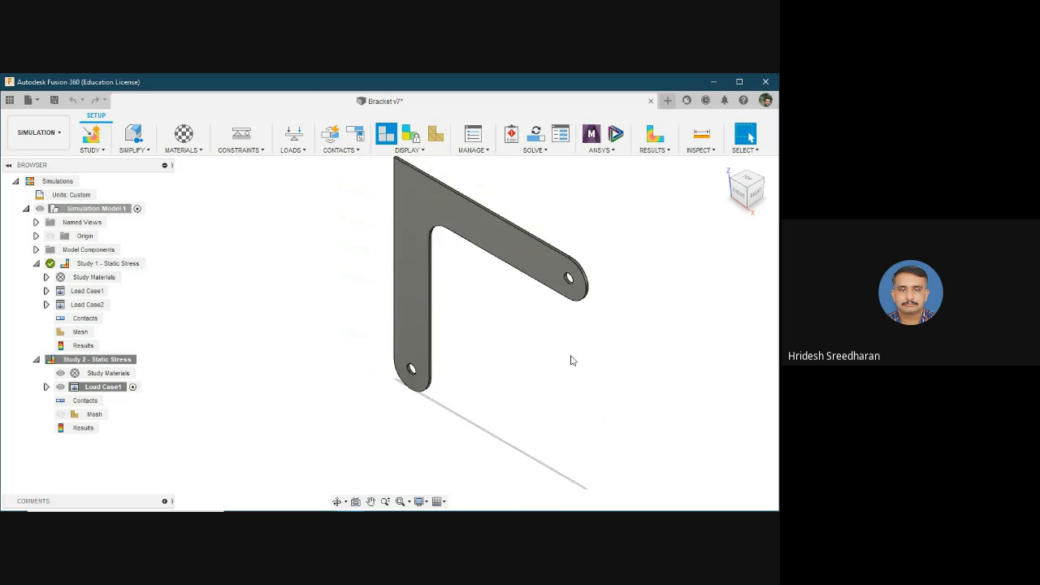
scroll(558, 358, down, 1)
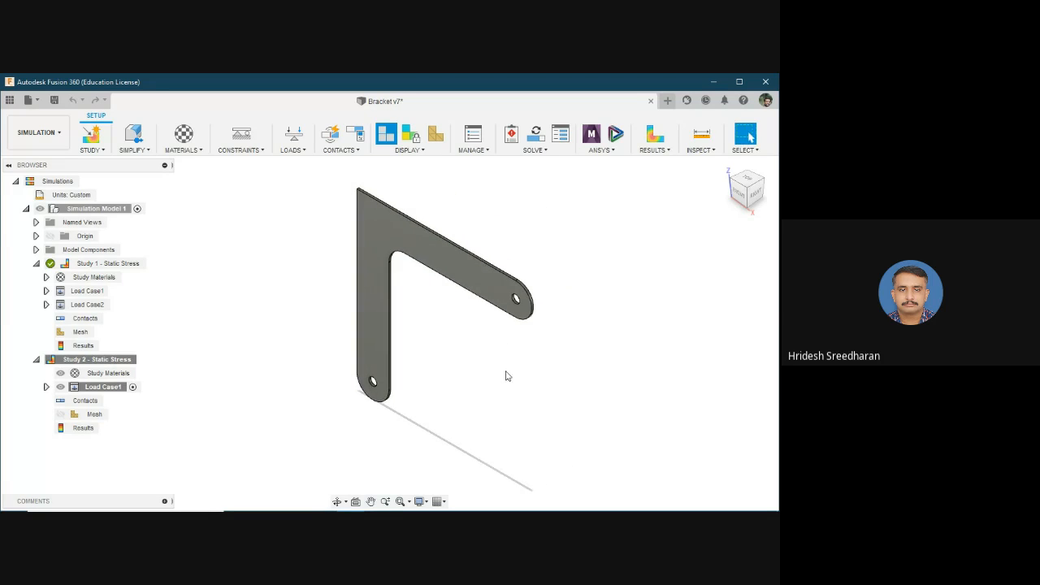
Delete the existing study "Study 1 - Static Stress" together with its results
click(86, 293)
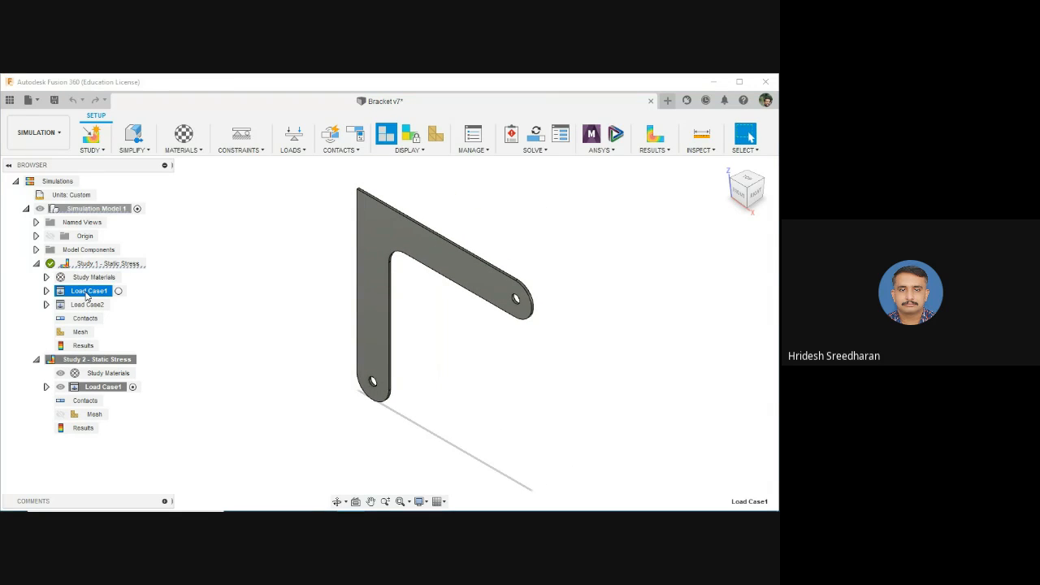
click(91, 264)
right_click(91, 264)
click(116, 300)
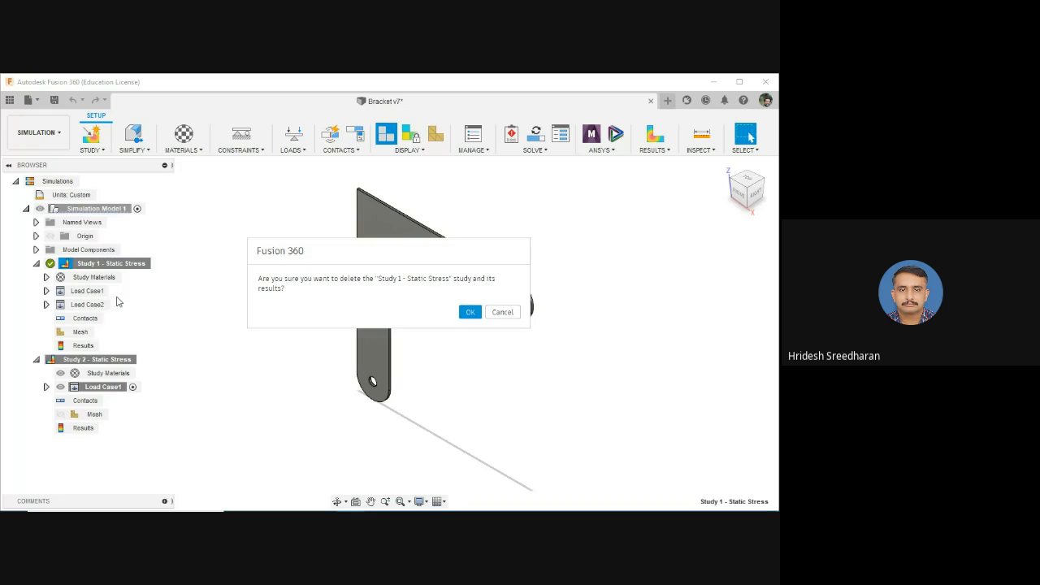
click(469, 312)
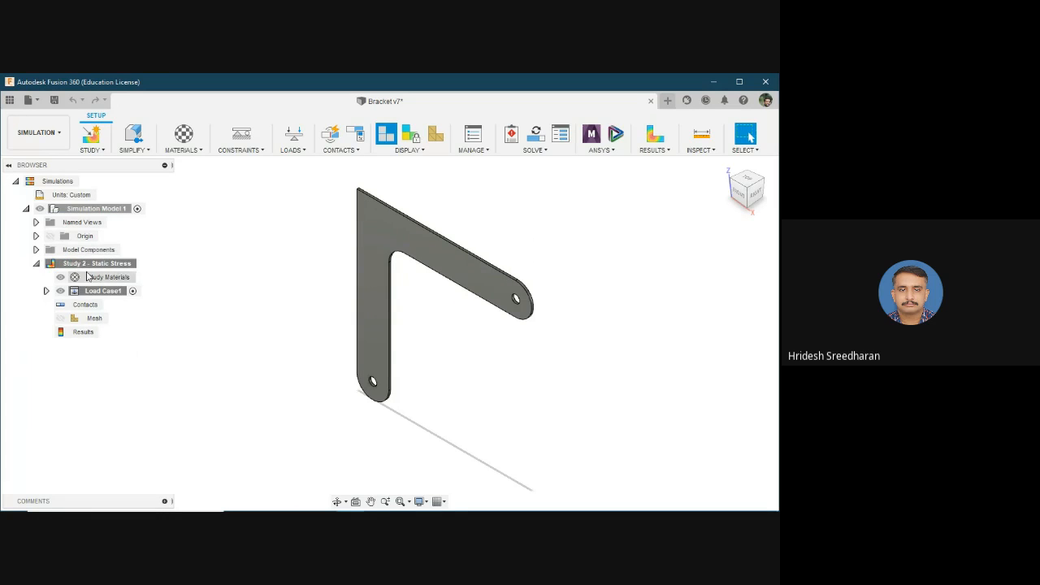
Delete "Study 2 - Static Stress" as well and create a fresh Static Stress study for the bracket
click(90, 264)
right_click(90, 264)
click(135, 312)
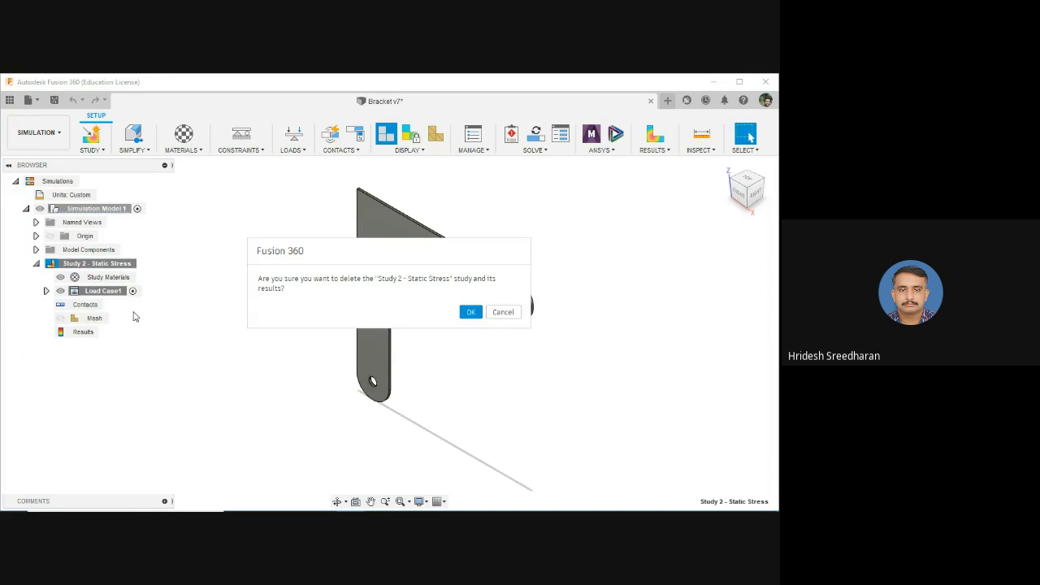
click(471, 313)
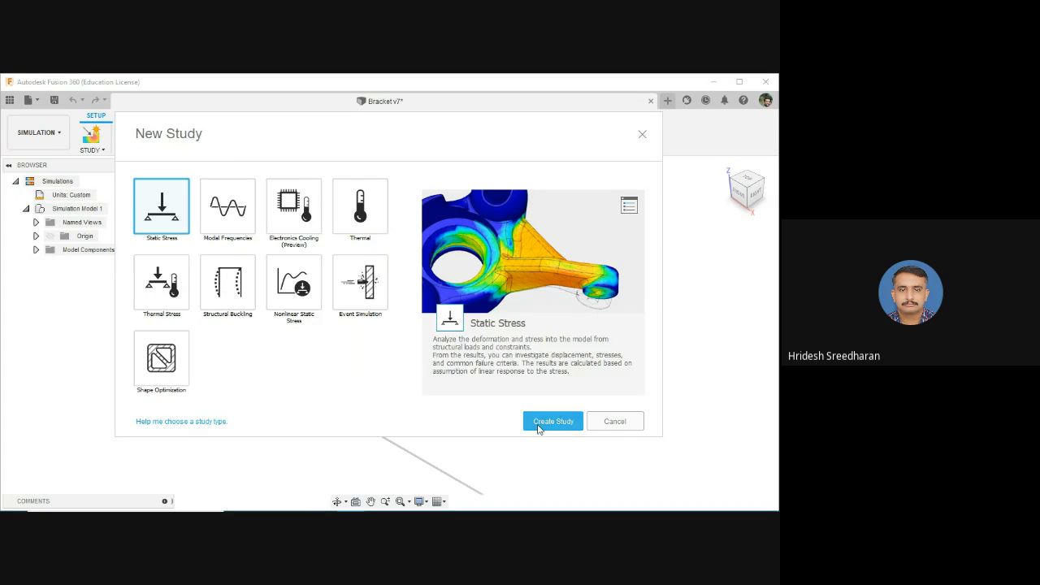
click(553, 421)
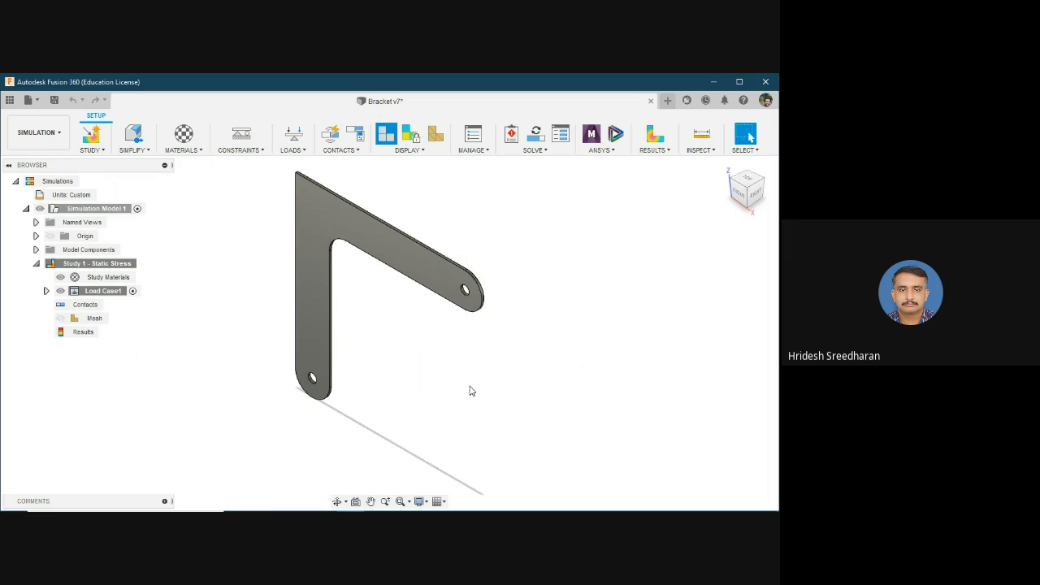
shift+middle_drag(476, 388, 569, 368)
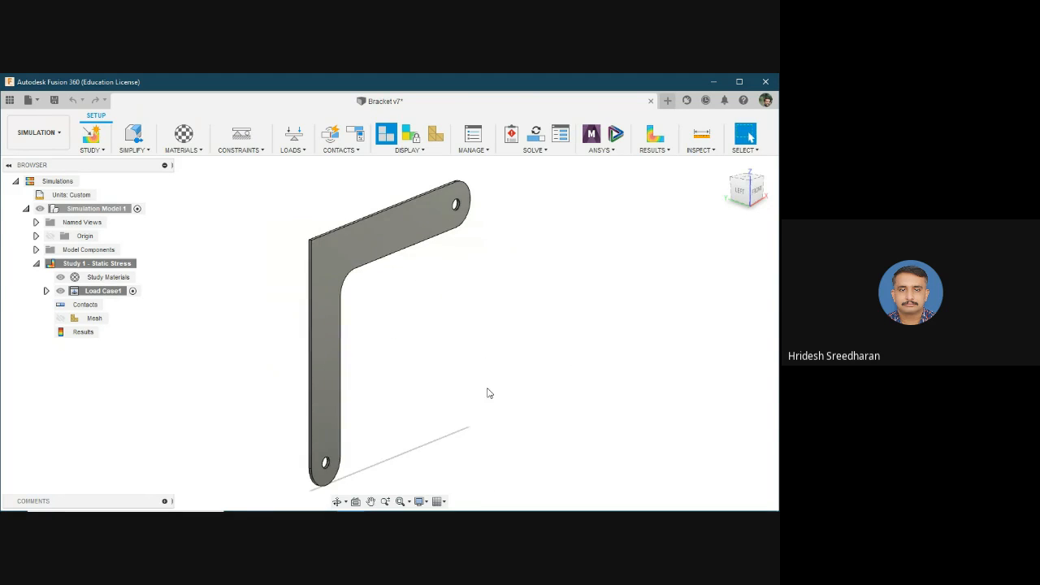
shift+middle_drag(488, 392, 490, 358)
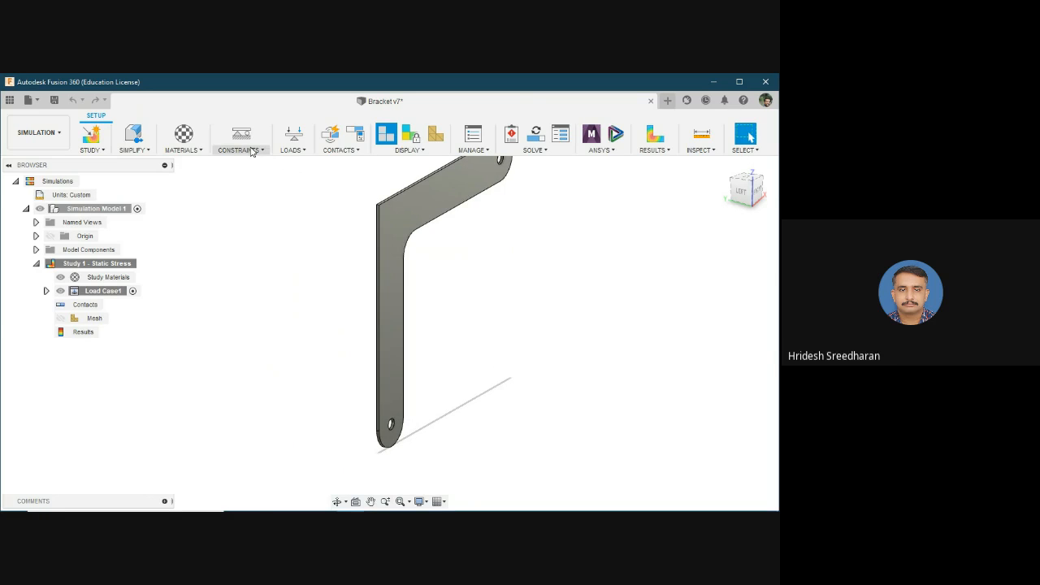
click(104, 151)
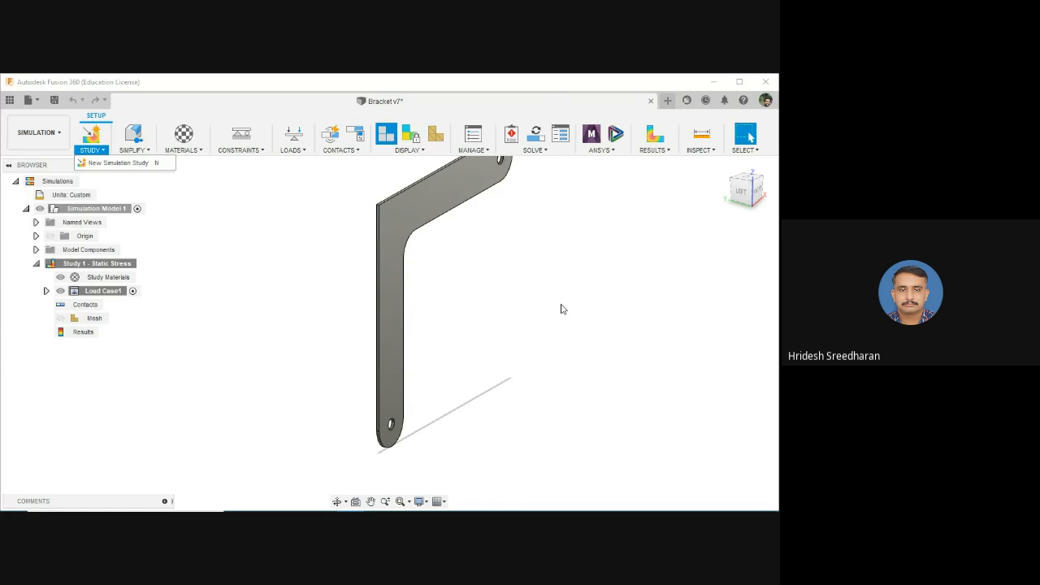
click(220, 213)
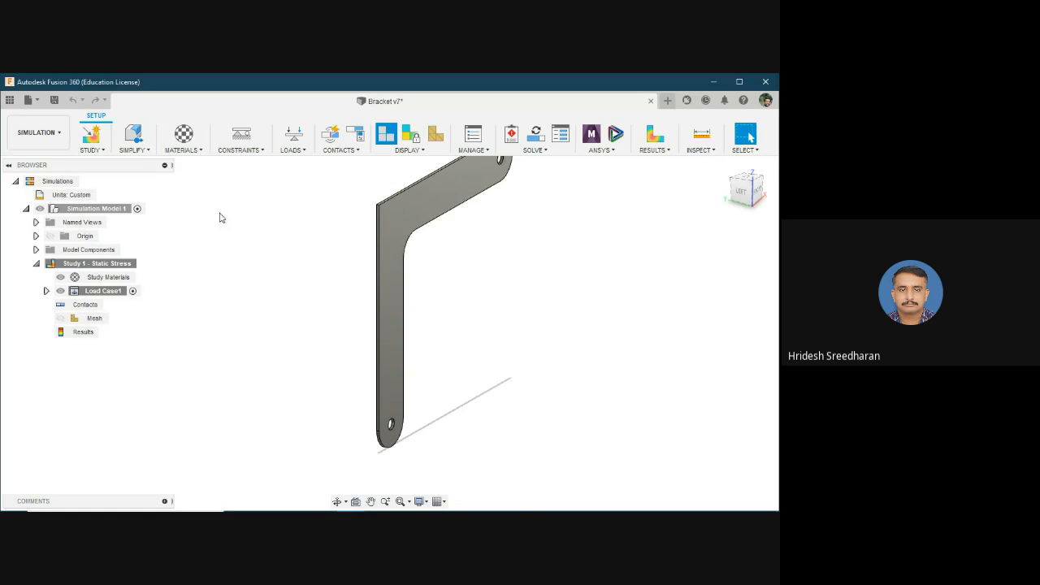
click(139, 153)
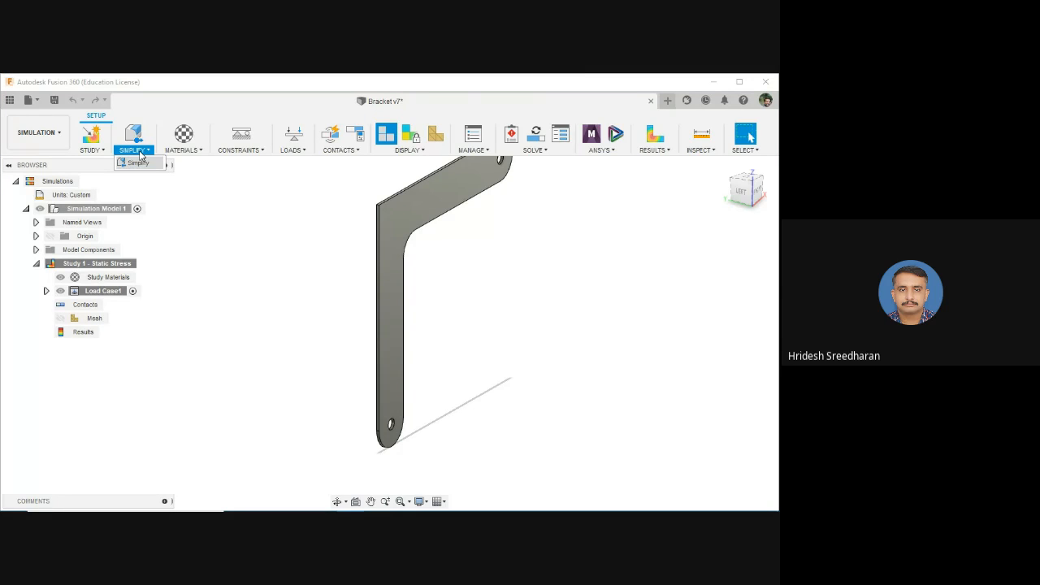
click(239, 237)
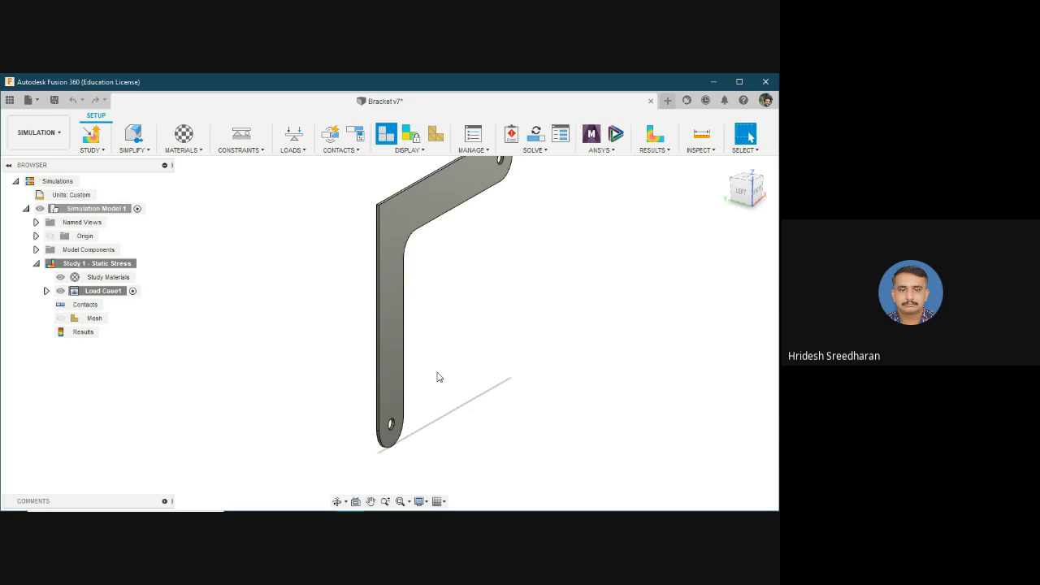
click(178, 151)
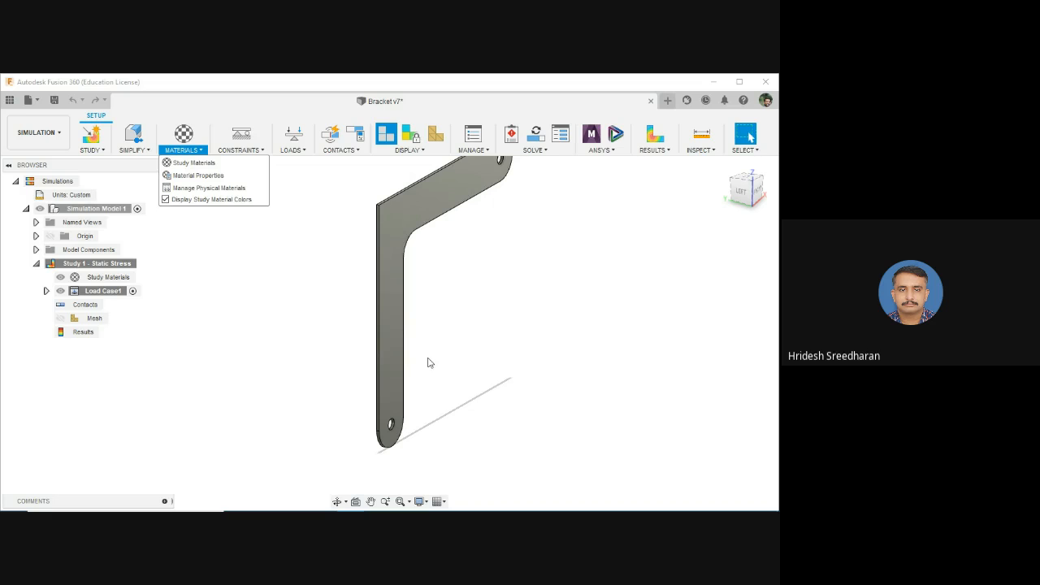
Apply a Fixed structural constraint along Ux, Uy and Uz to the narrow outer face of the bracket's vertical arm
click(260, 151)
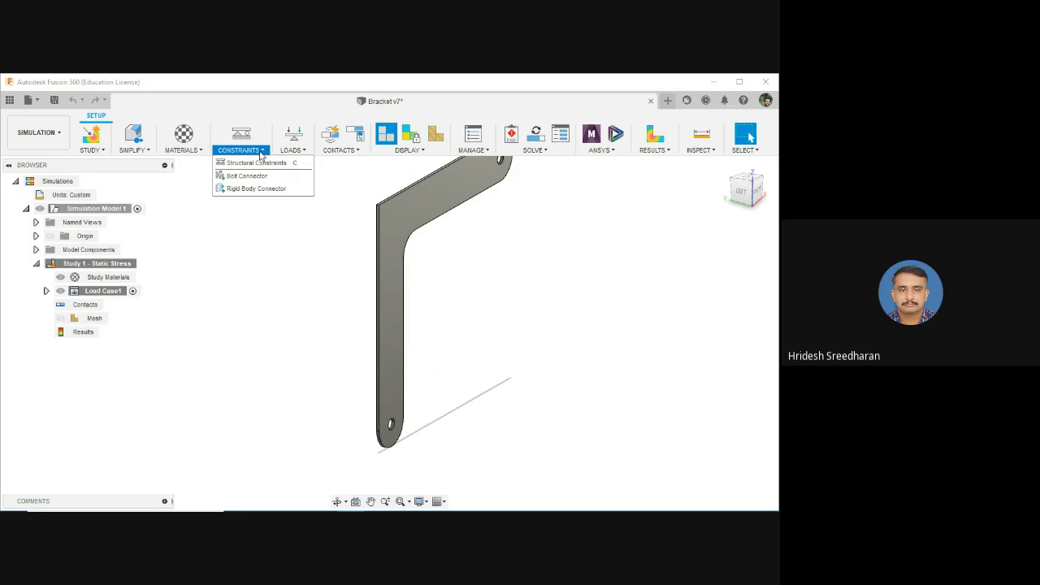
click(257, 165)
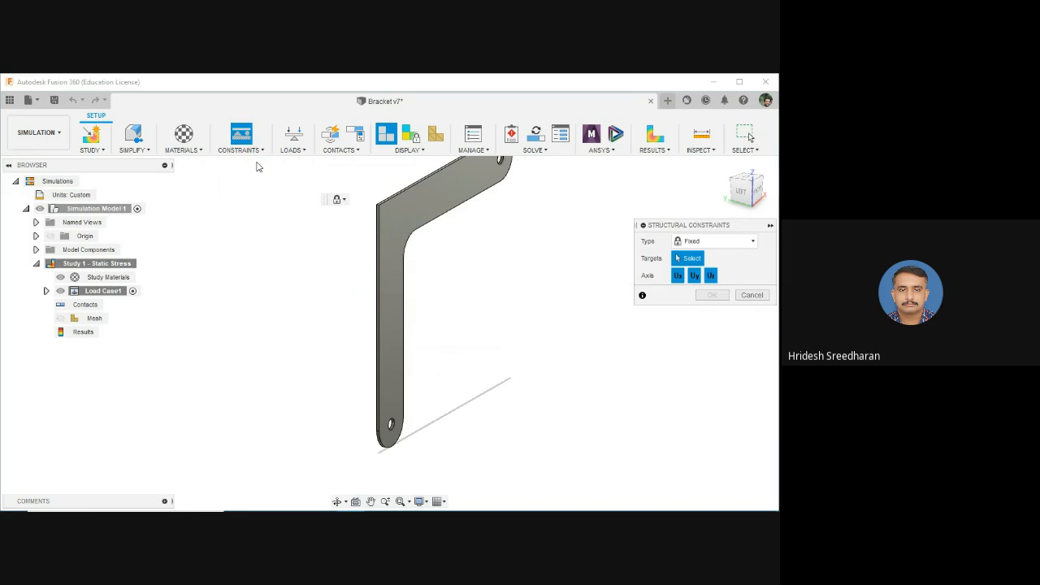
scroll(329, 362, up, 3)
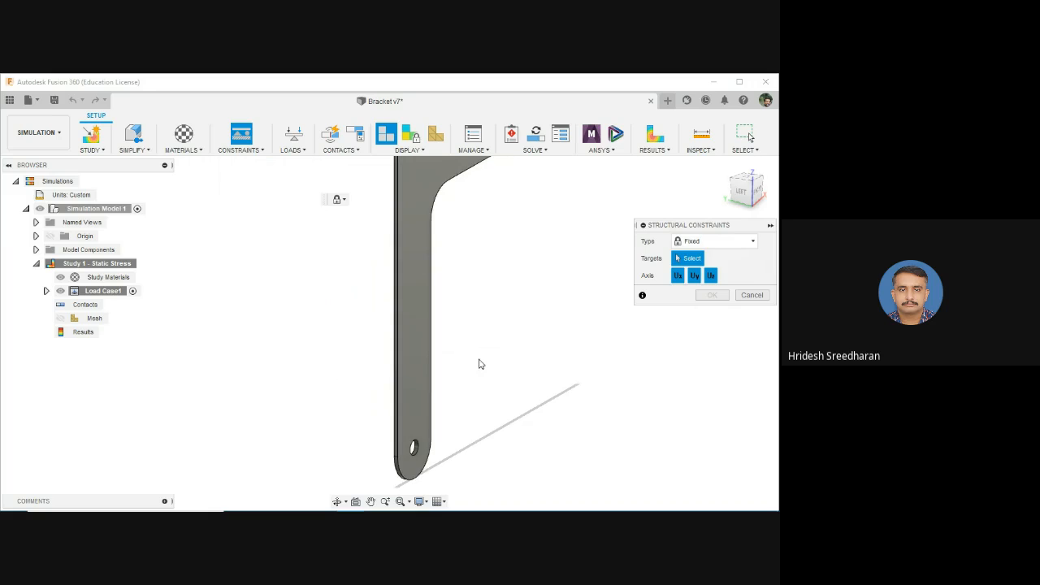
shift+middle_drag(481, 360, 425, 355)
scroll(410, 353, up, 2)
scroll(410, 355, up, 2)
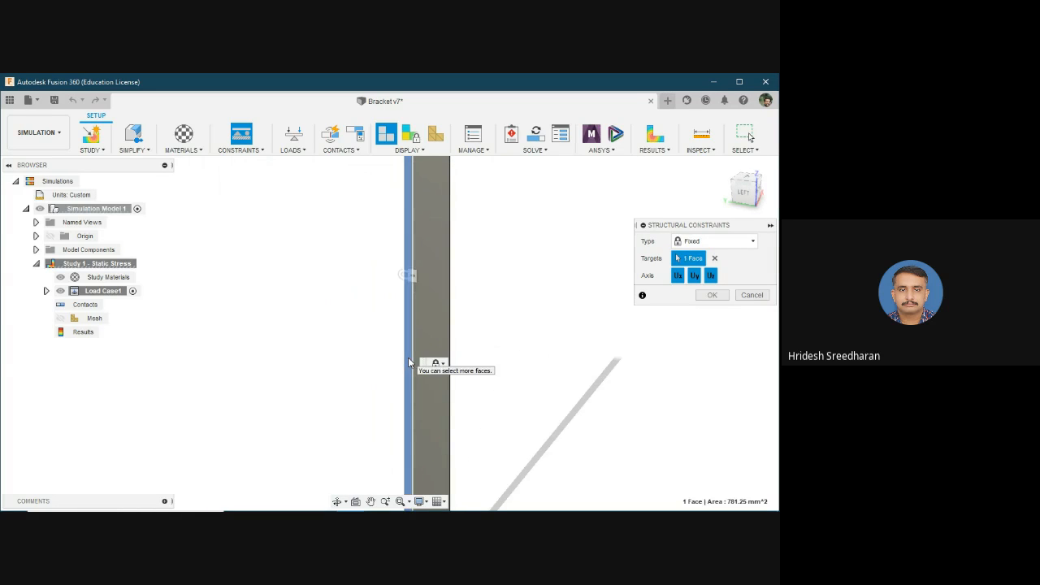
click(408, 358)
drag(714, 225, 586, 214)
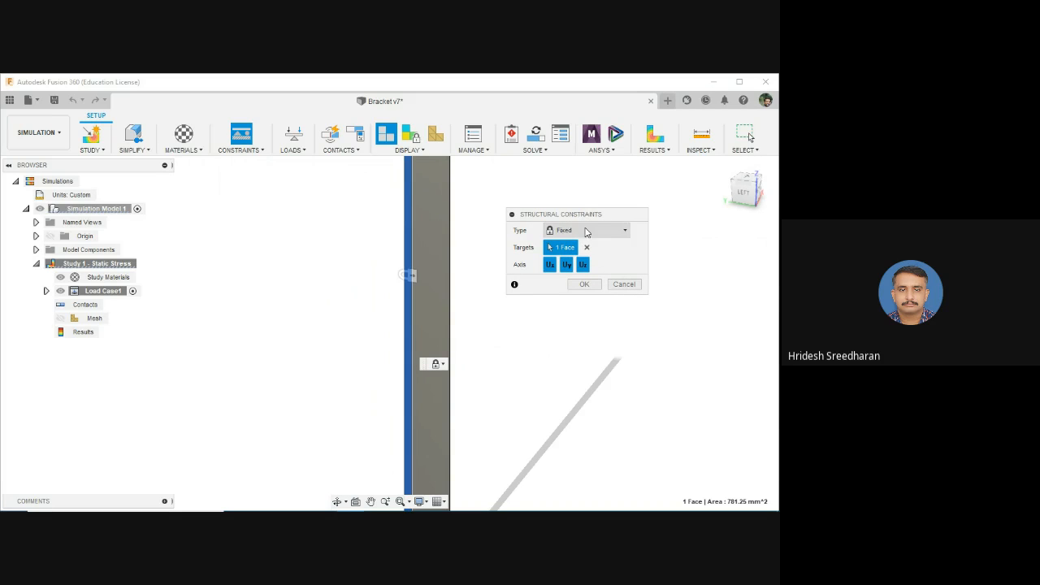
click(587, 285)
Start a Force structural load on the narrow top face of the bracket's horizontal arm
scroll(591, 289, down, 2)
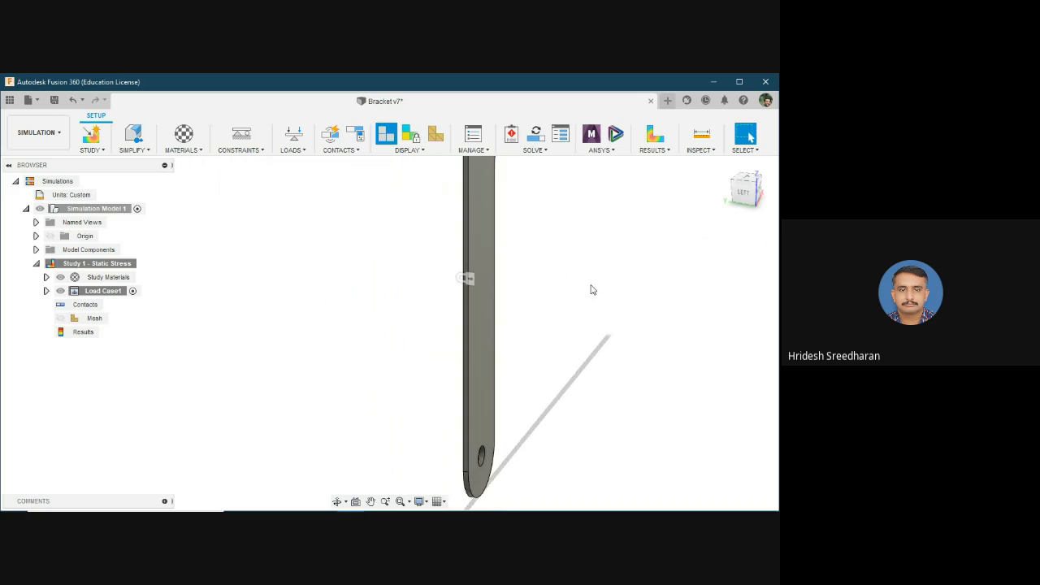
scroll(494, 277, up, 3)
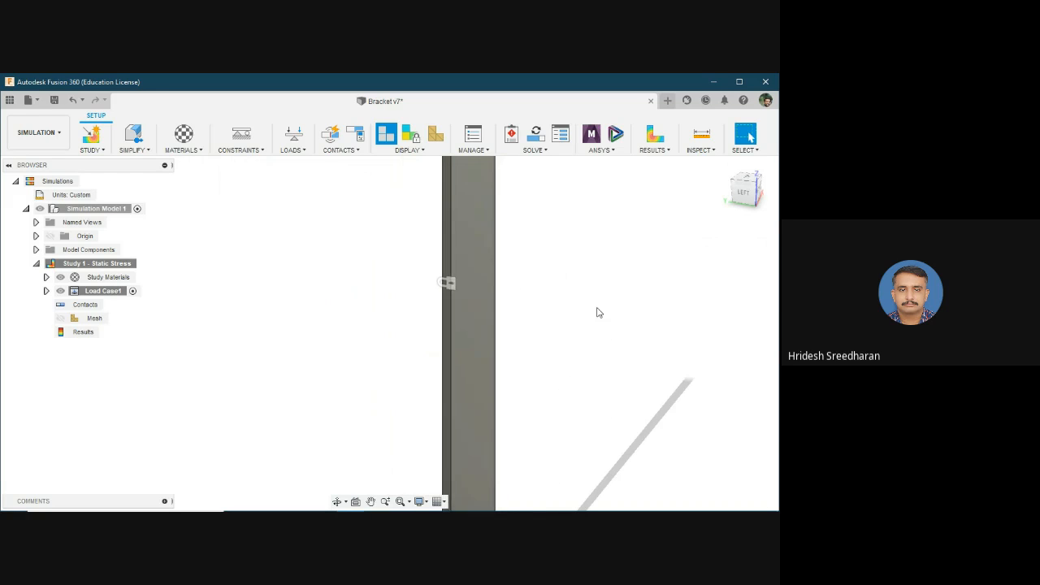
scroll(597, 309, down, 4)
shift+middle_drag(647, 331, 486, 373)
scroll(458, 210, up, 5)
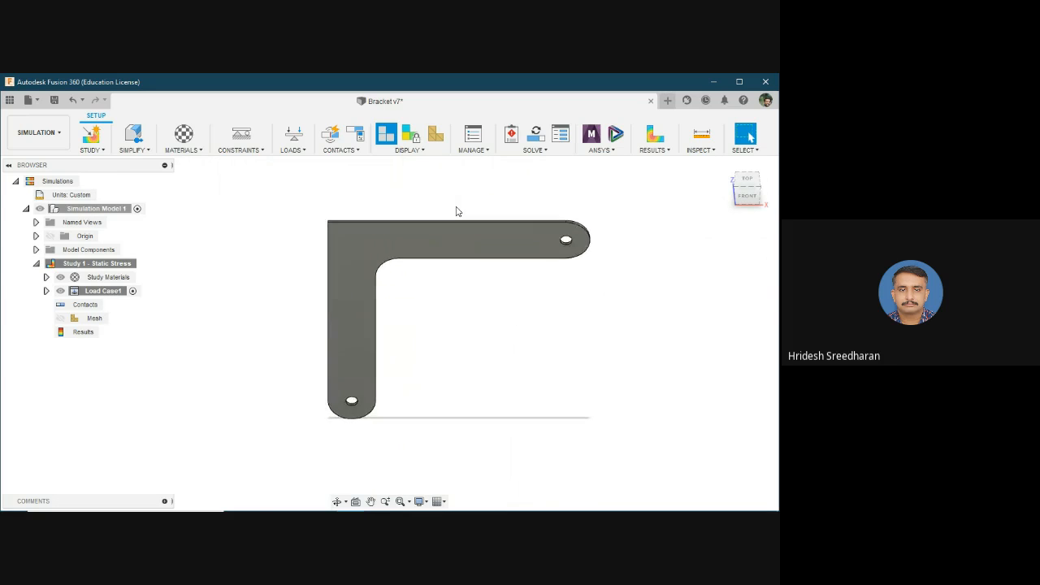
click(294, 135)
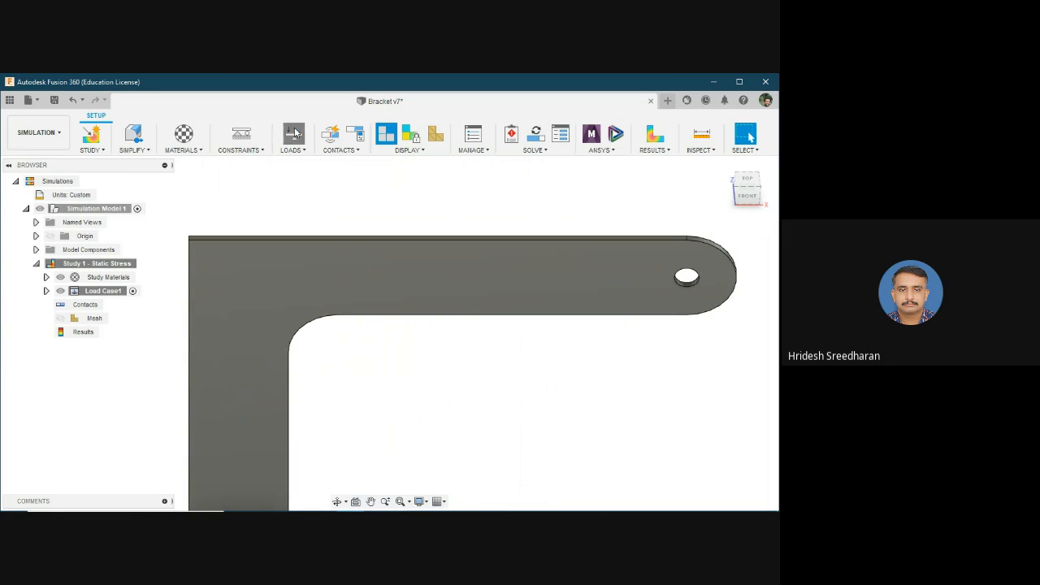
shift+middle_drag(488, 214, 493, 227)
scroll(493, 227, up, 4)
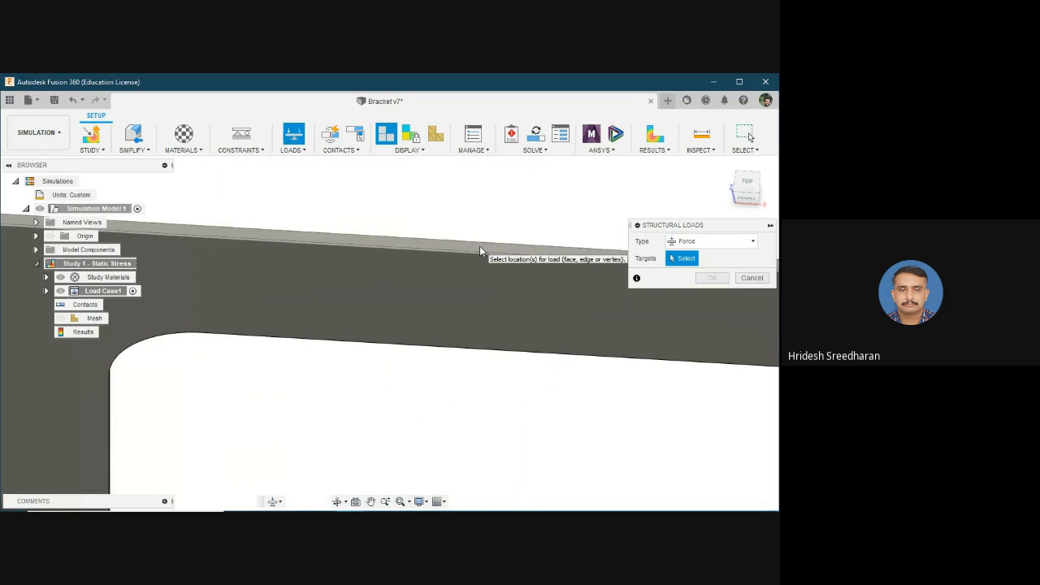
click(480, 245)
scroll(477, 195, down, 3)
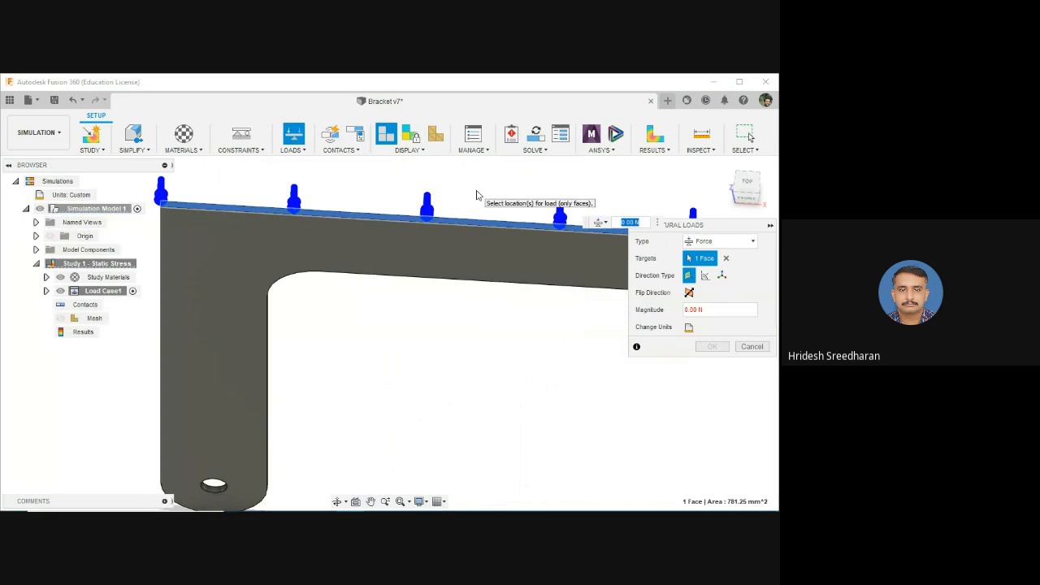
Set the force to 2625 N acting downward onto the top face and apply the load
click(690, 293)
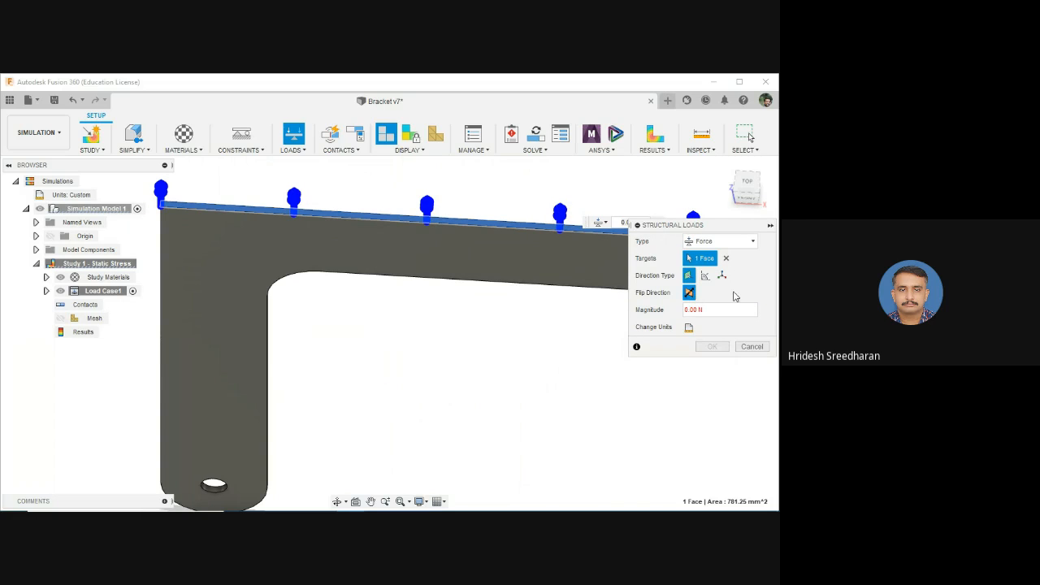
click(690, 293)
click(697, 309)
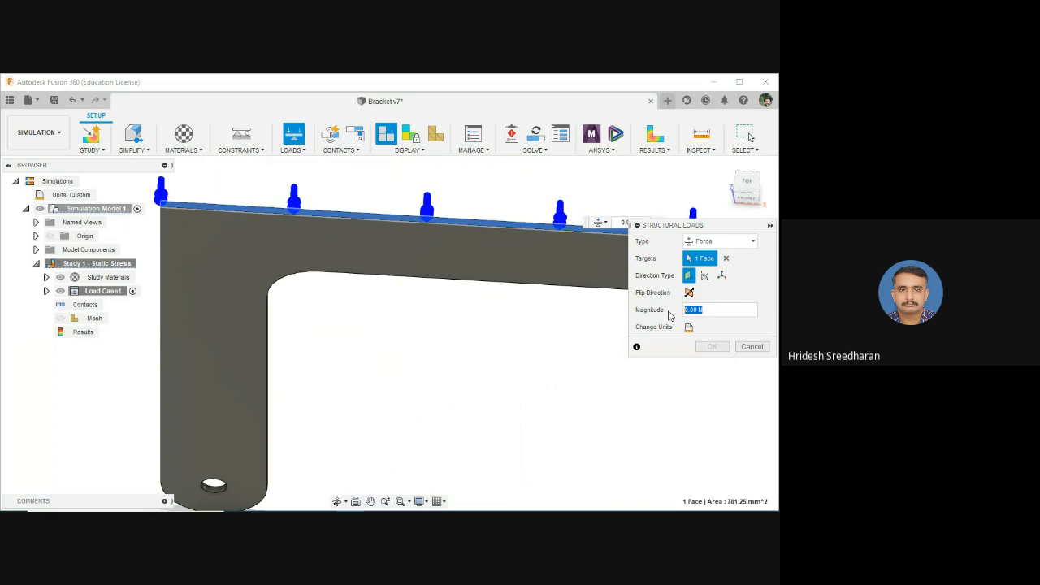
text(28)
click(689, 328)
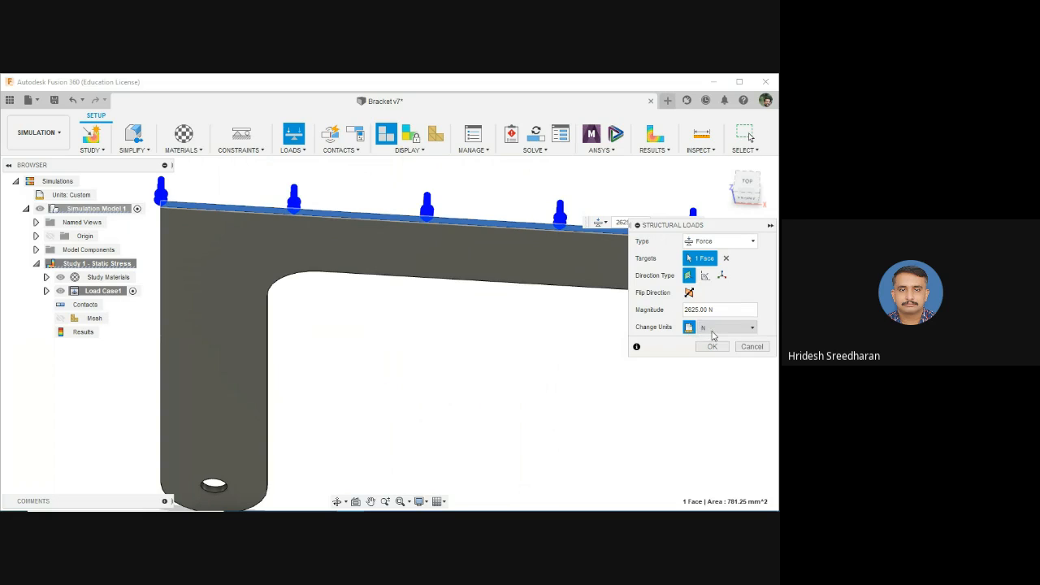
click(717, 327)
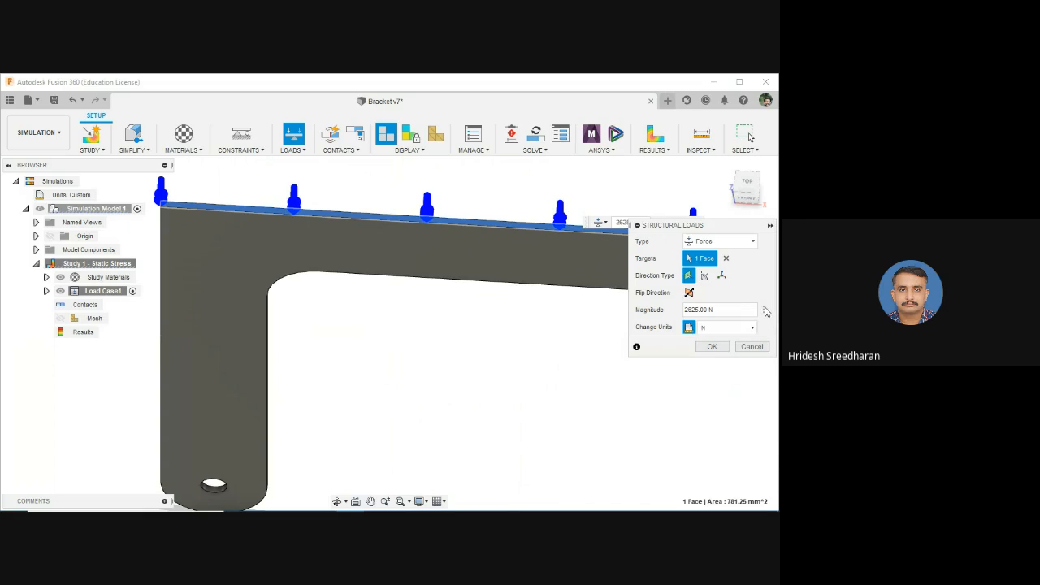
click(710, 348)
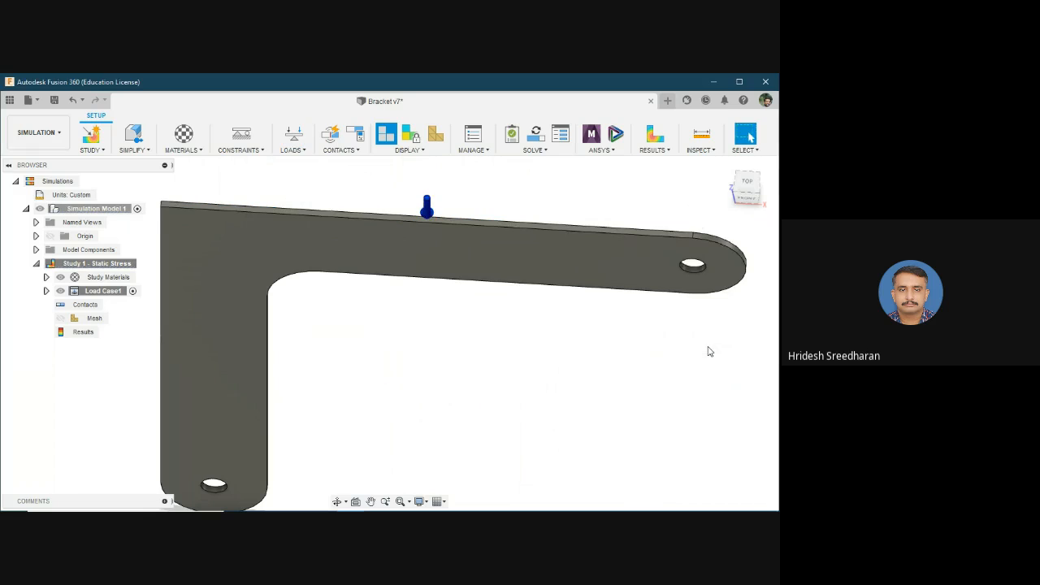
Run the pre-check on the static stress study to verify that its setup is ready to solve
scroll(455, 304, down, 2)
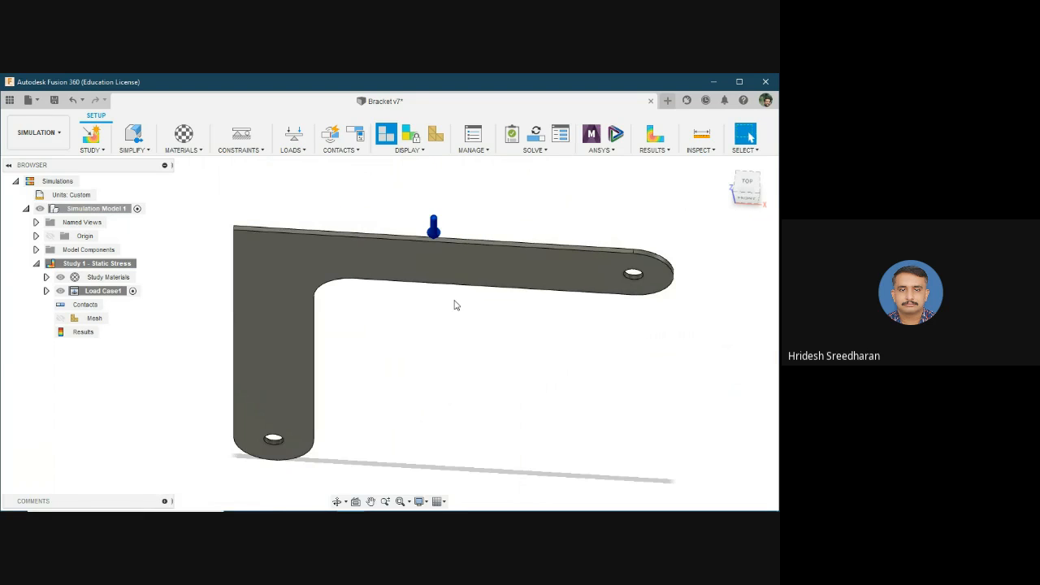
shift+middle_drag(460, 344, 551, 267)
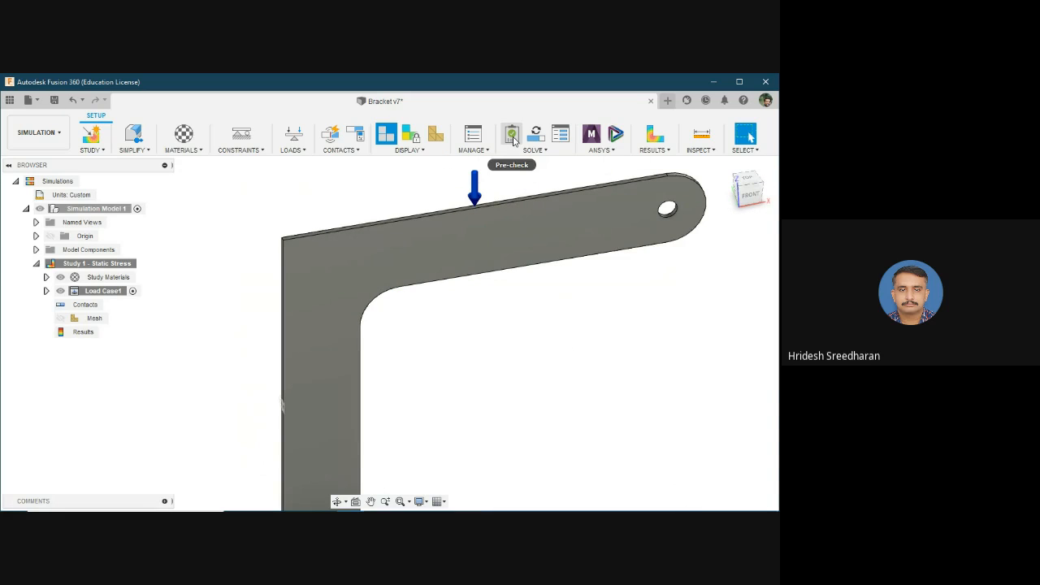
click(533, 151)
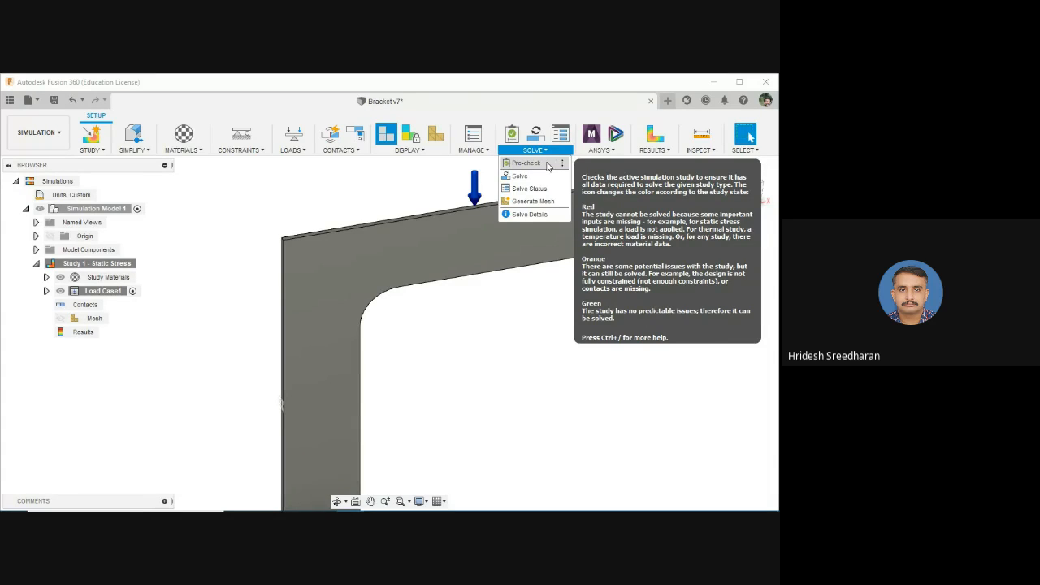
click(548, 162)
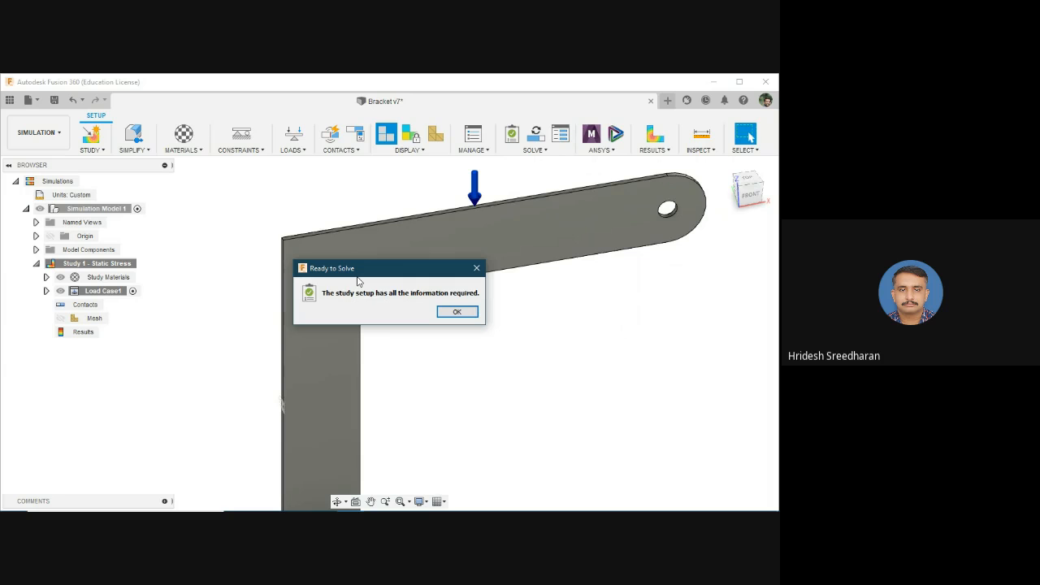
click(457, 312)
Examine the bracket's degrees of freedom in DOF View, then return to the normal model view
click(409, 152)
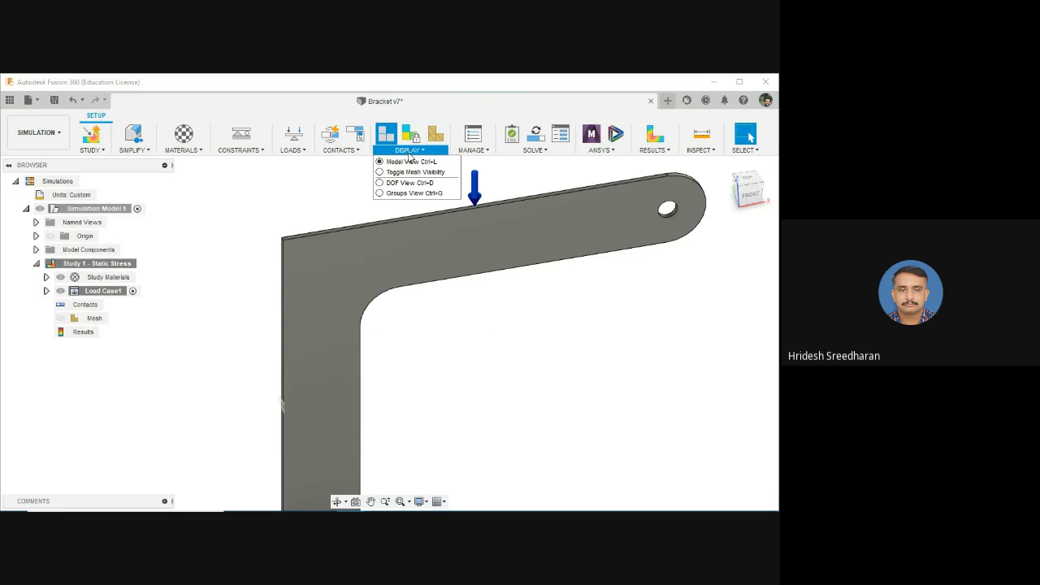
click(410, 135)
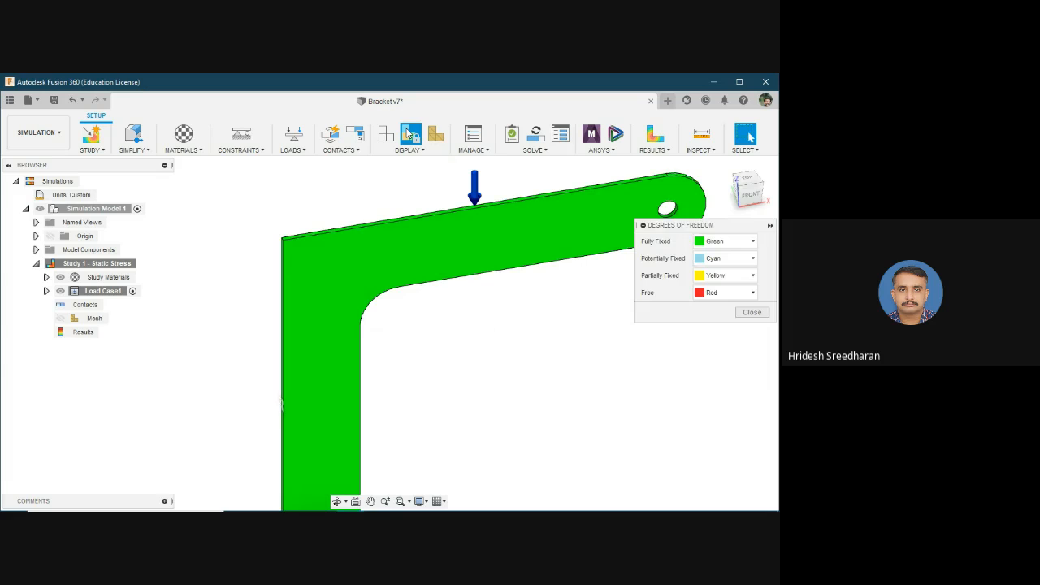
scroll(565, 358, down, 2)
middle_drag(576, 395, 520, 367)
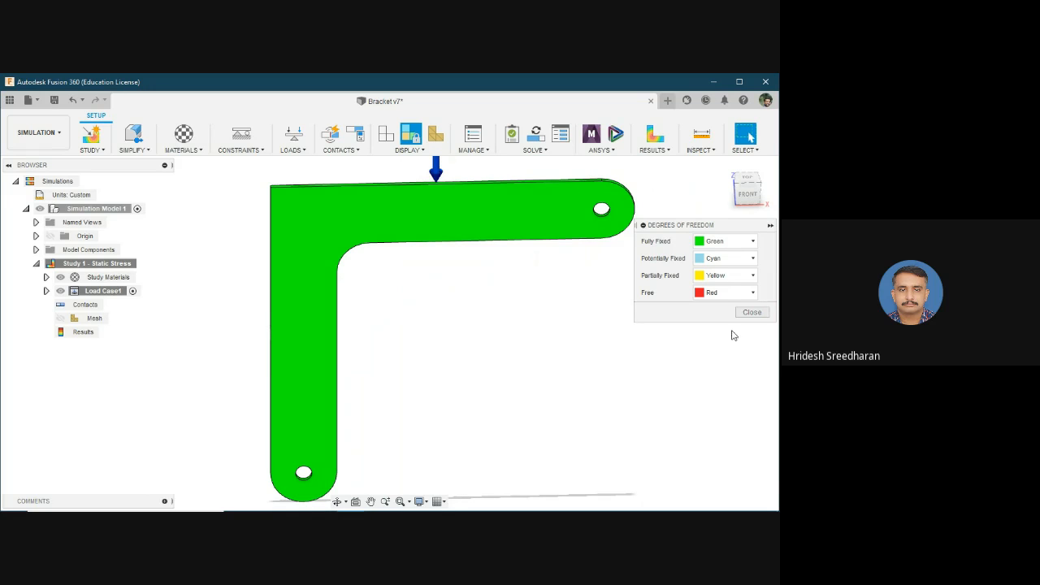
click(765, 316)
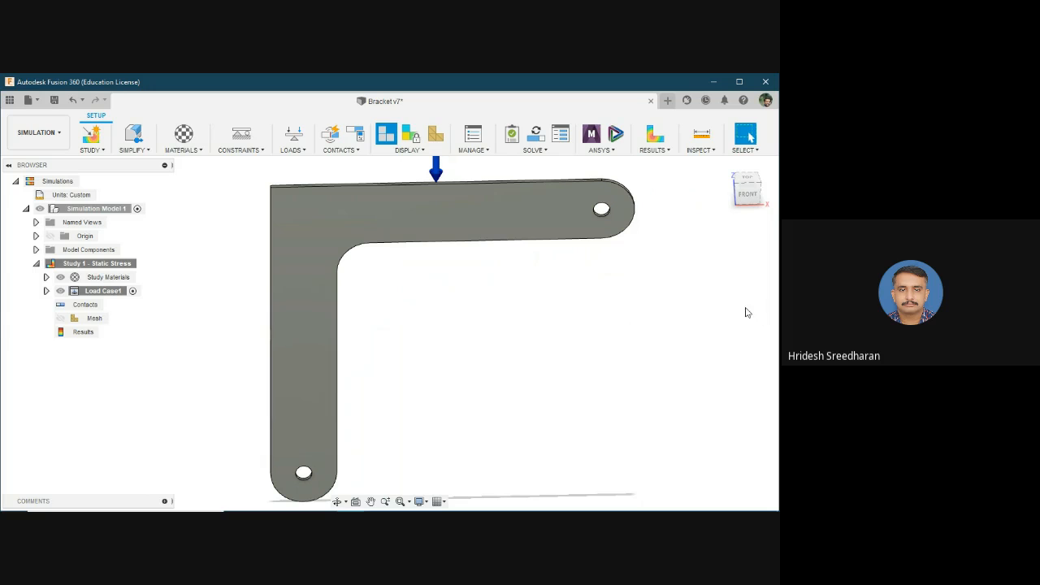
click(534, 151)
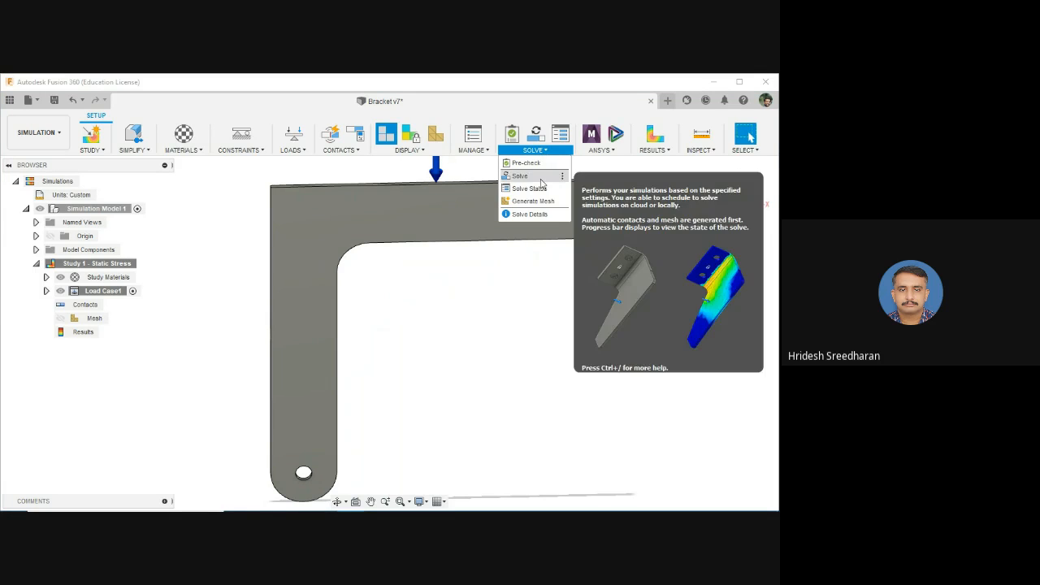
click(534, 136)
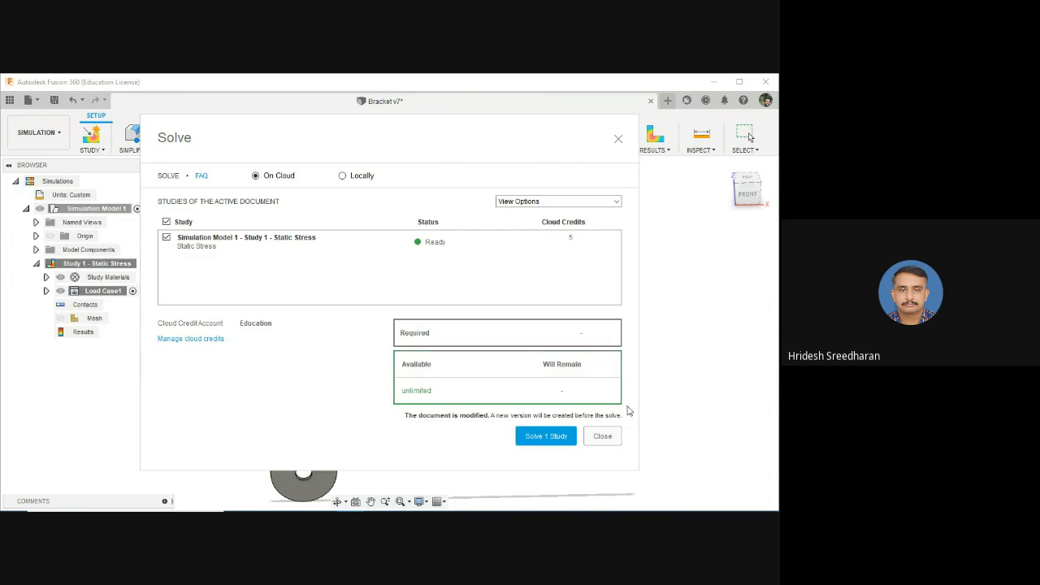
click(603, 436)
Generate the study's mesh and inspect it on the bracket
click(96, 318)
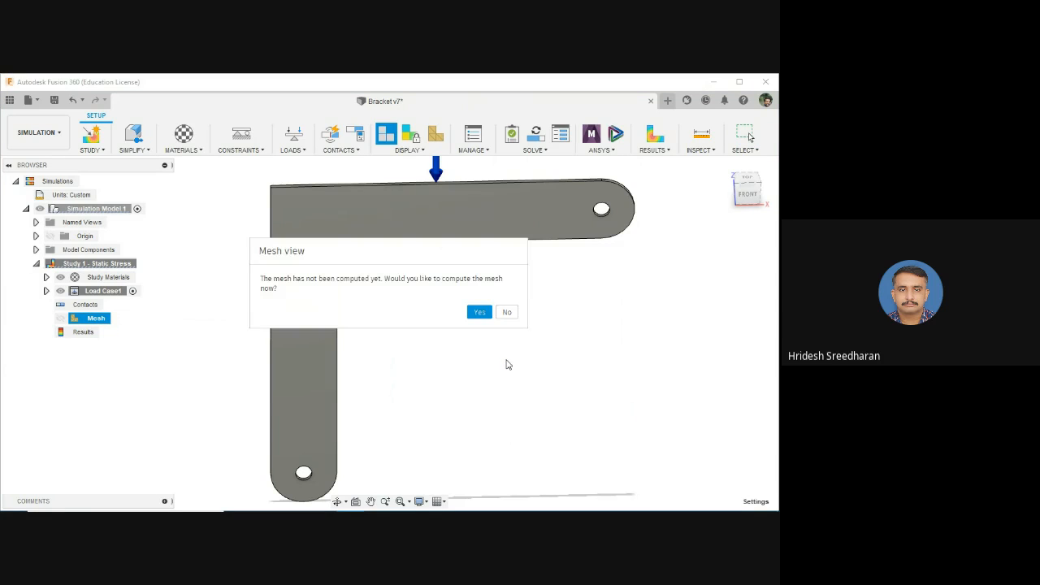
click(479, 313)
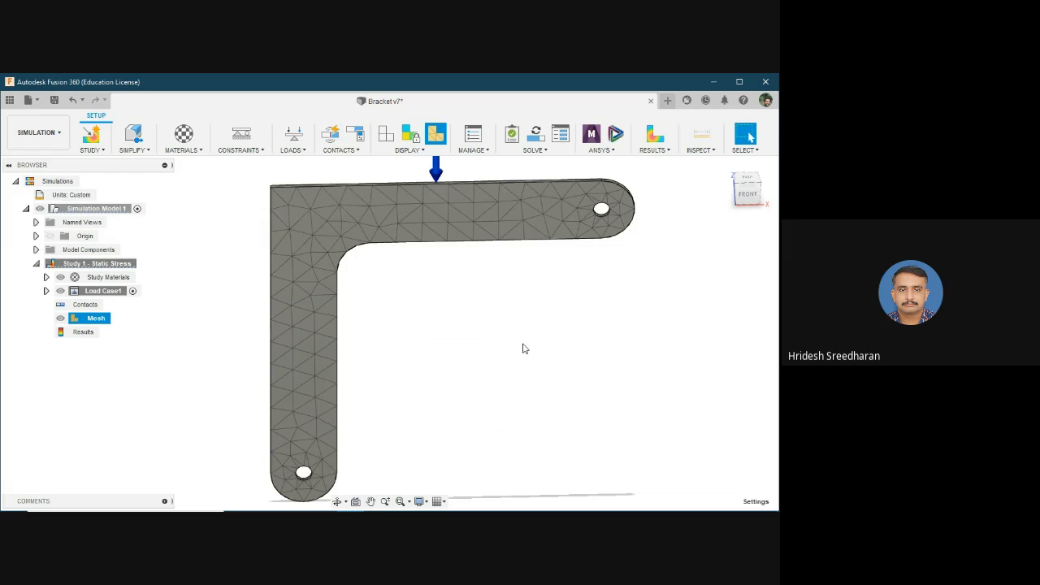
mouse_move(408, 364)
shift+middle_down()
mouse_move(445, 371)
mouse_move(408, 362)
shift+middle_up()
shift+middle_drag(495, 360, 502, 362)
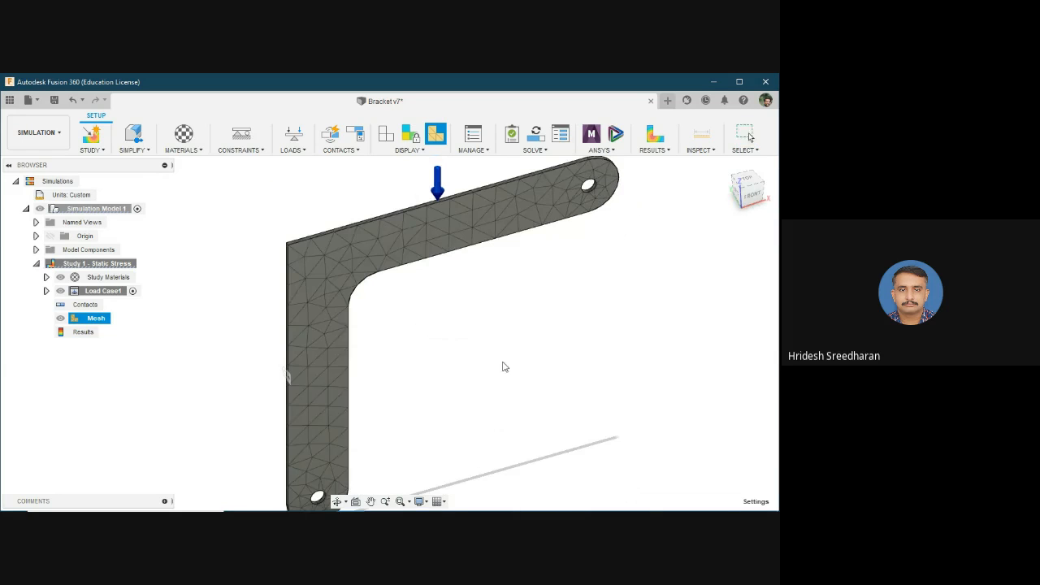
Solve Simulation Model 1 - Study 1 - Static Stress on the cloud and dismiss the job status report
click(533, 138)
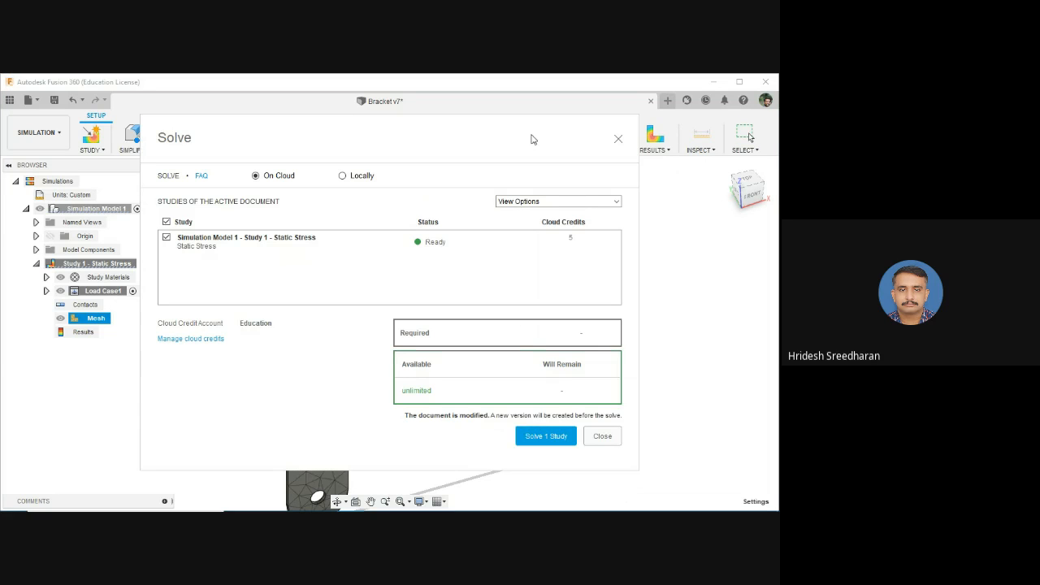
drag(508, 130, 455, 123)
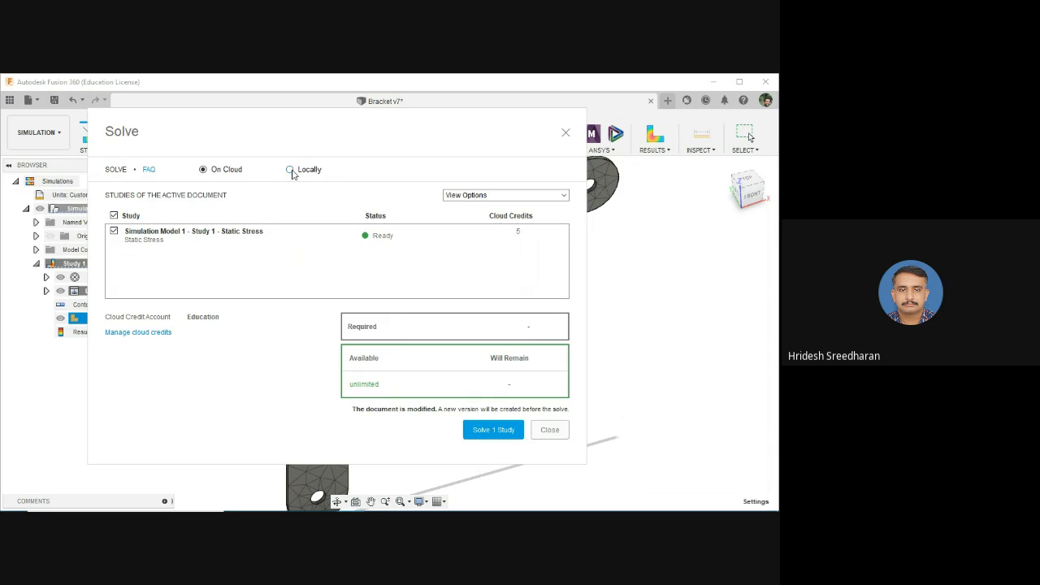
click(290, 170)
click(203, 170)
click(290, 170)
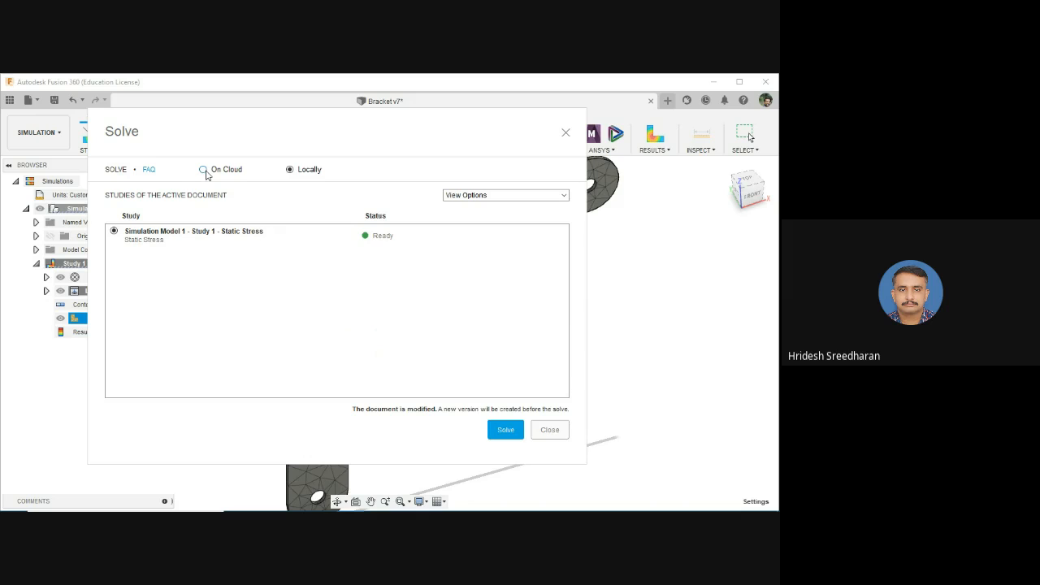
click(204, 169)
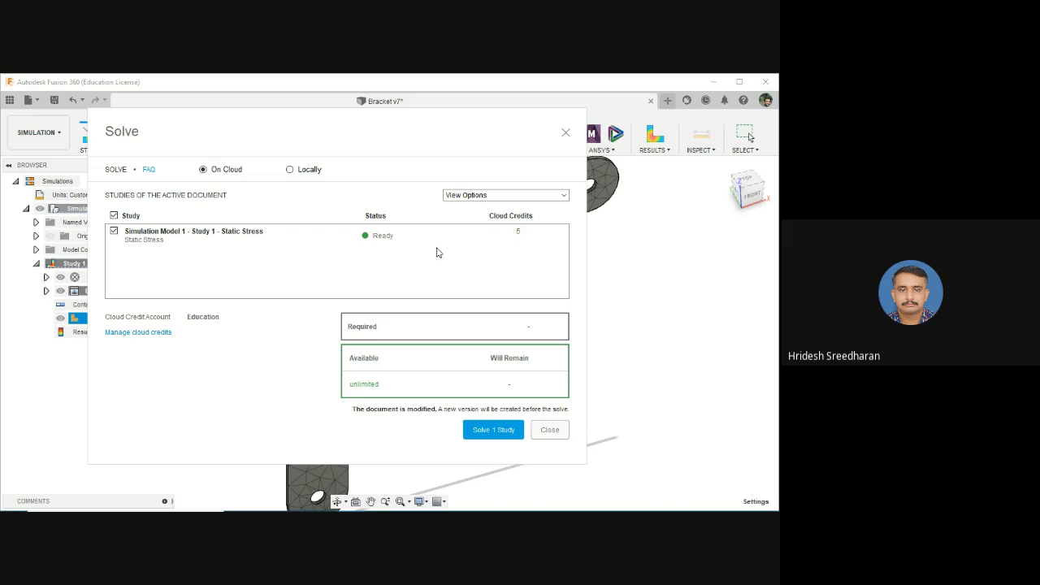
click(495, 433)
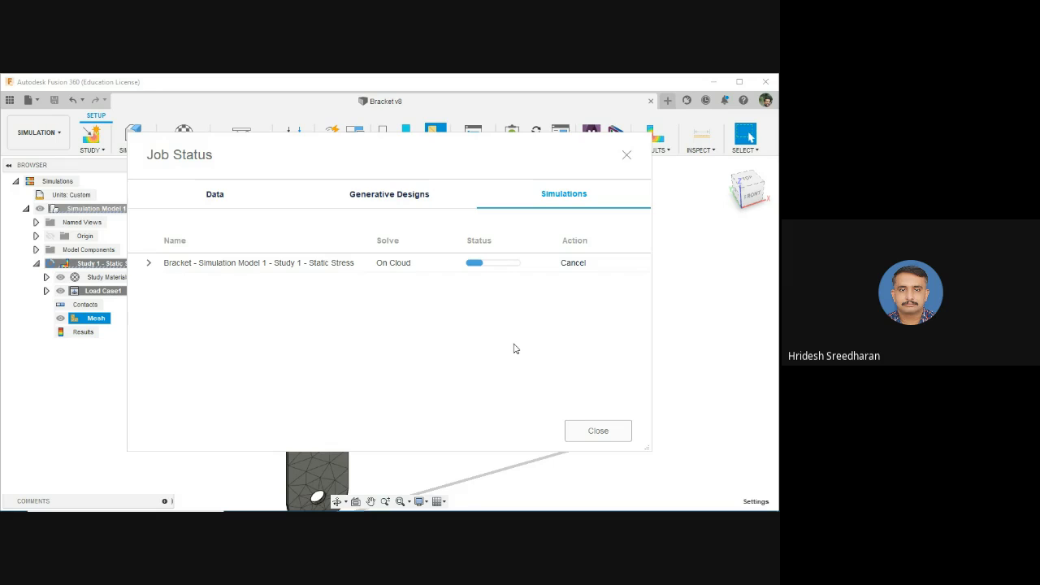
click(598, 431)
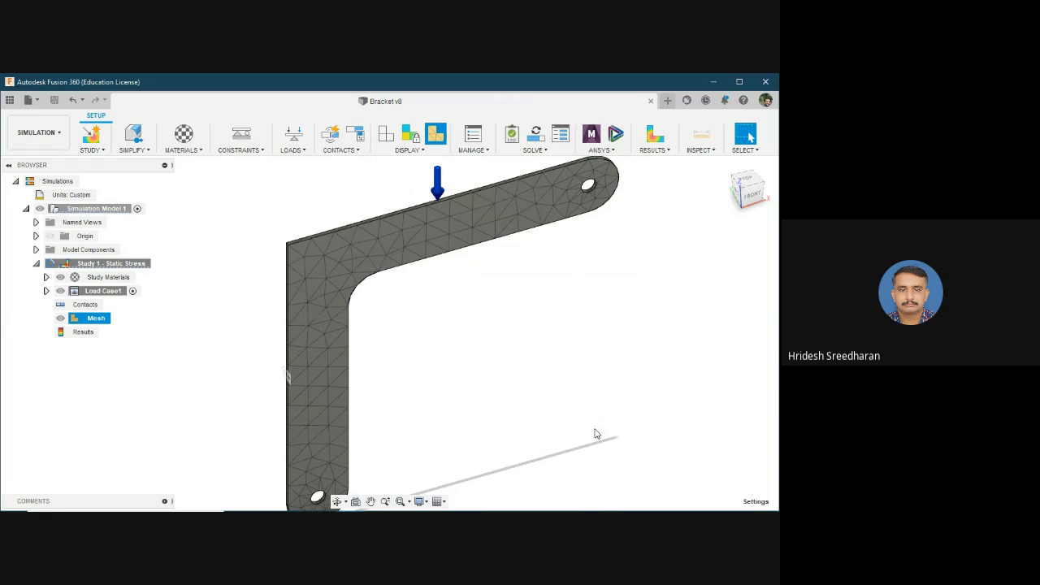
click(707, 102)
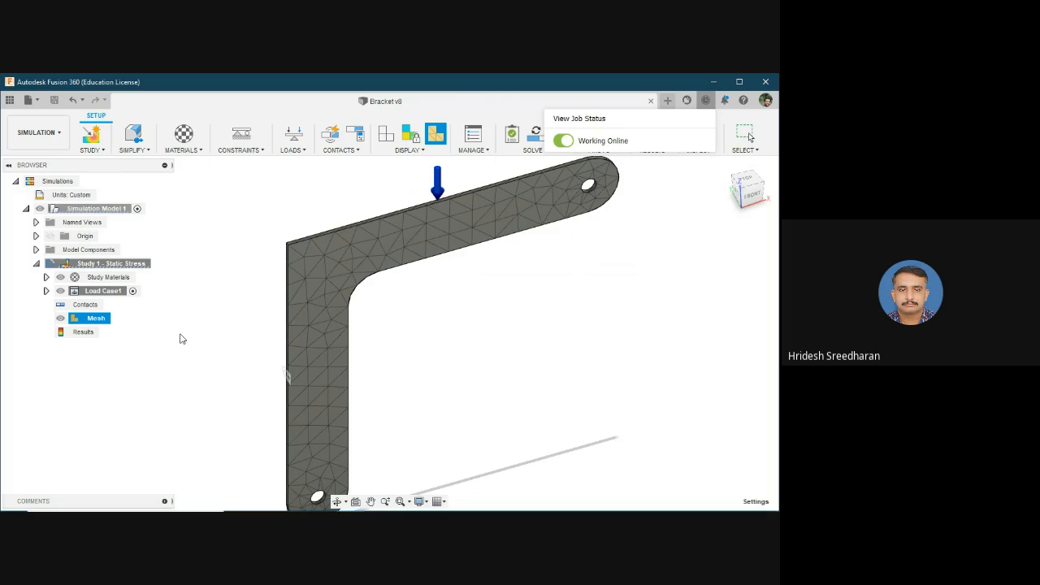
click(638, 334)
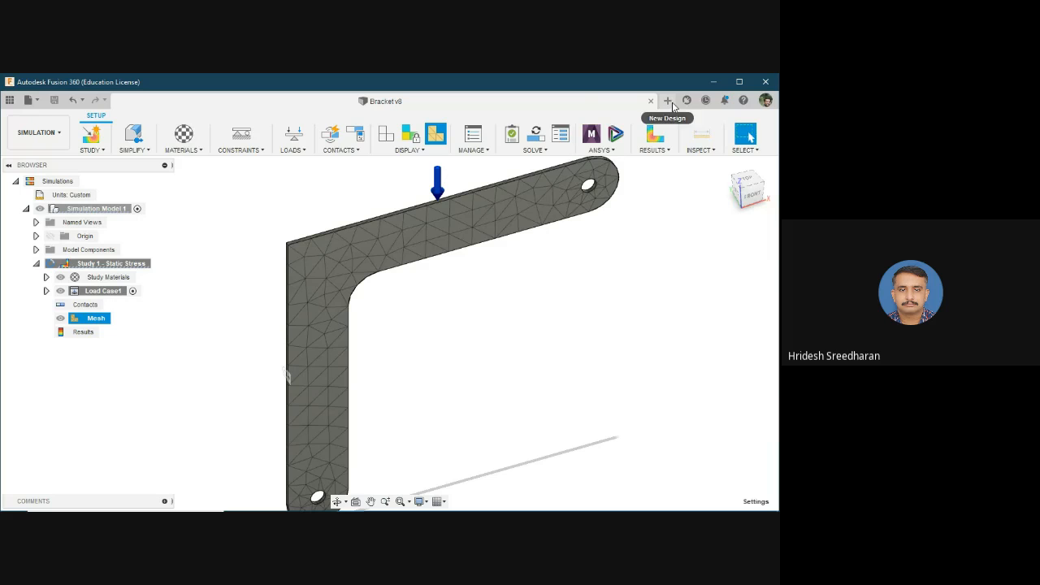
middle_drag(625, 260, 606, 274)
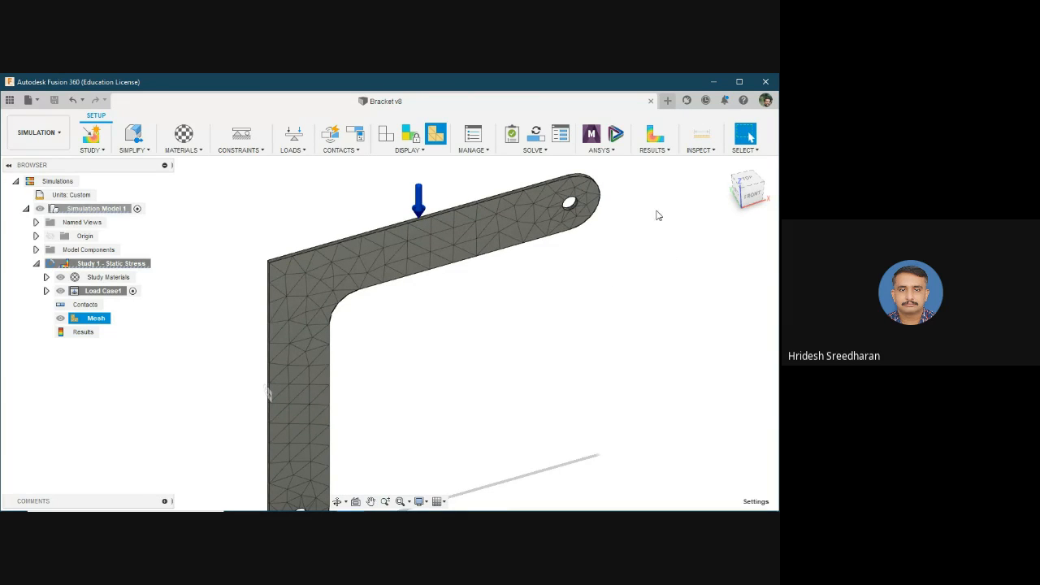
click(594, 151)
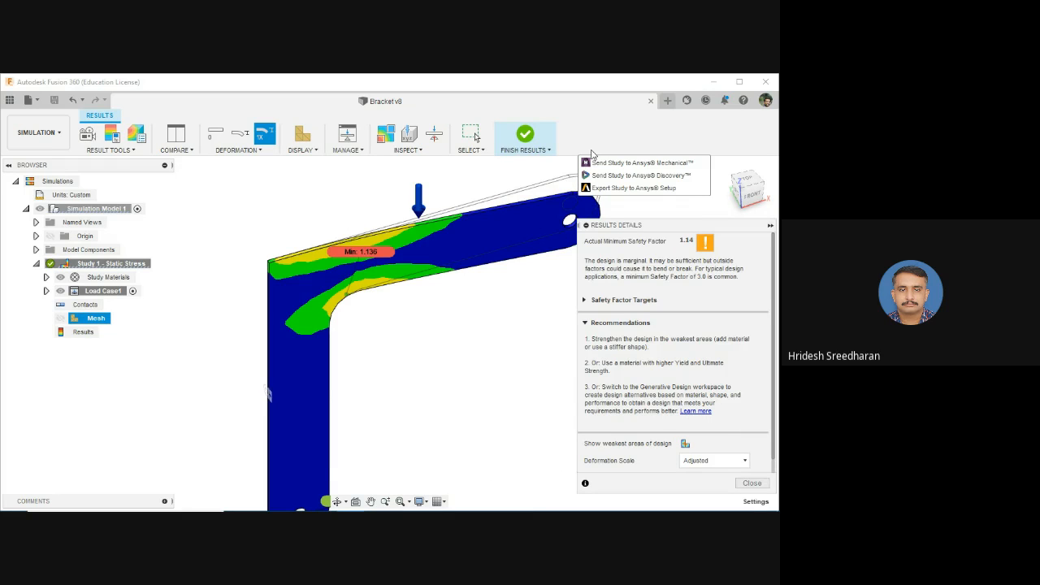
Close the results details and examine the safety factor plot on the bracket from the front and at a slight angle
click(752, 485)
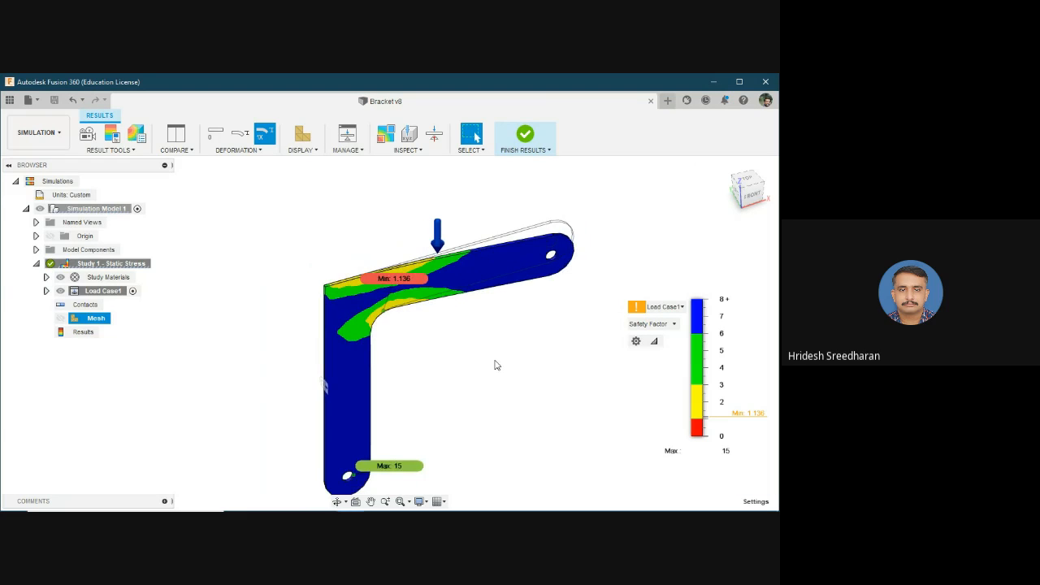
shift+middle_drag(496, 374, 457, 334)
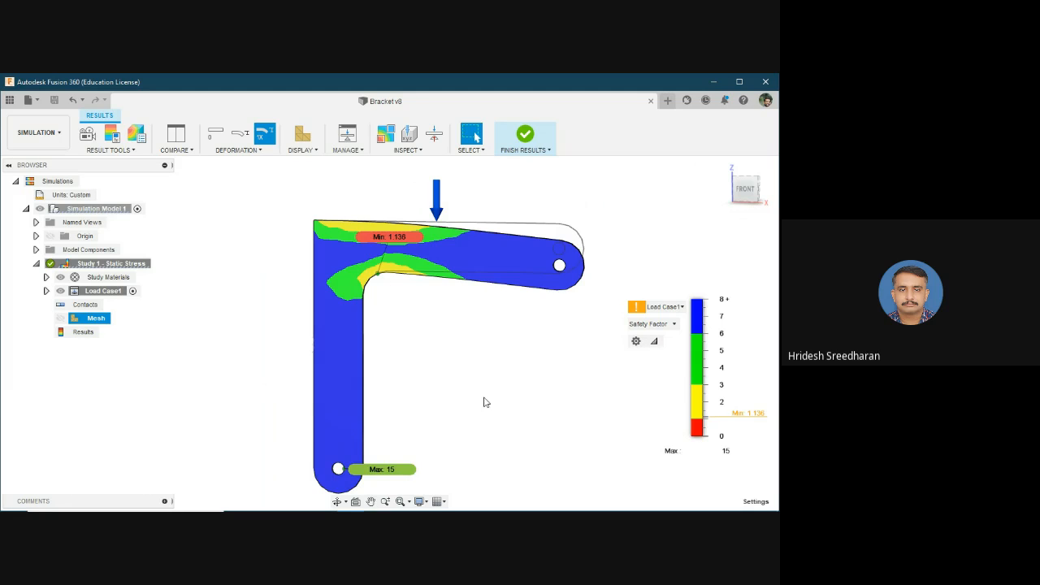
shift+middle_drag(606, 397, 577, 397)
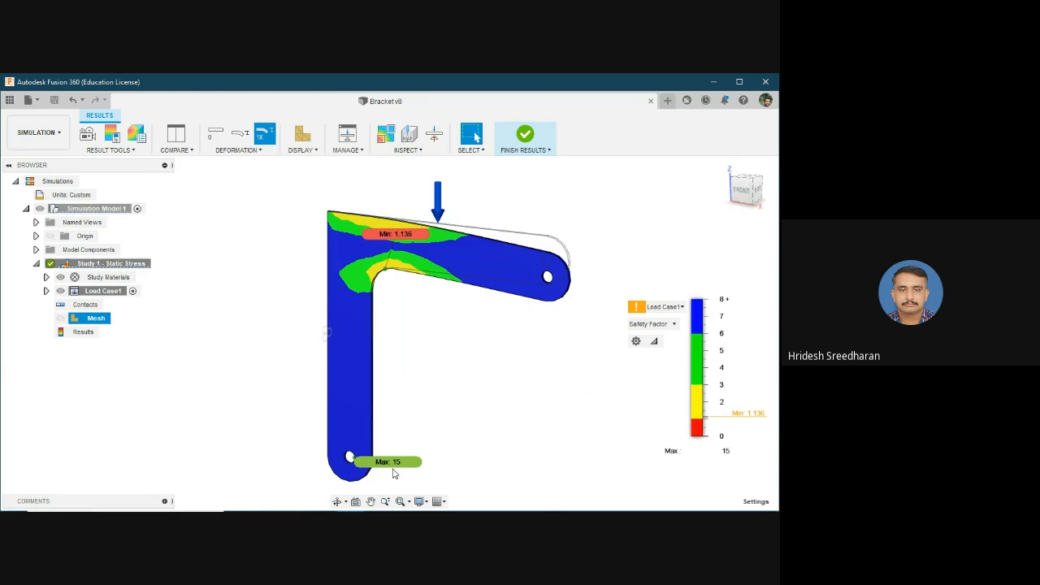
scroll(396, 474, up, 1)
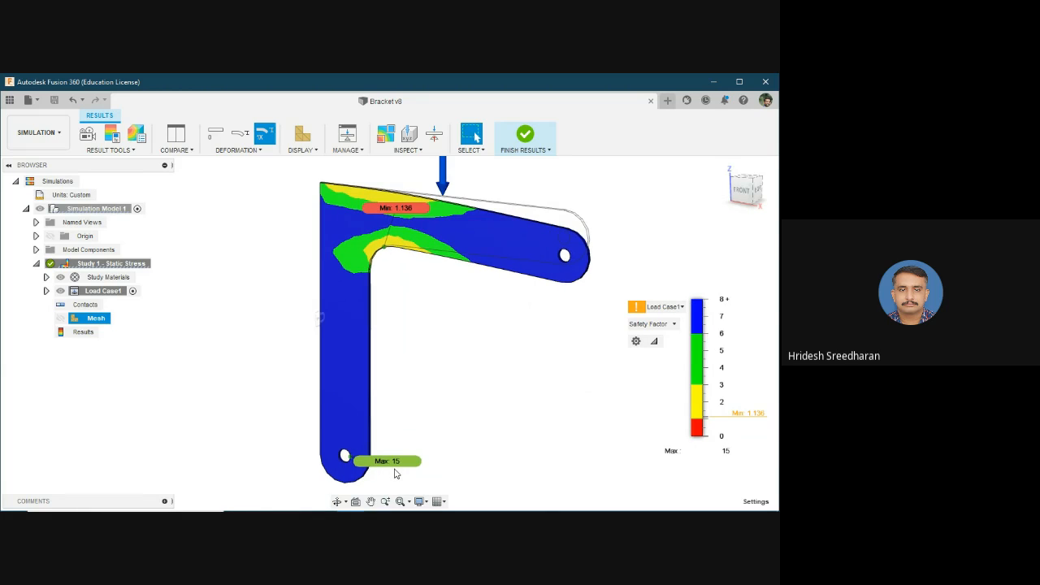
Switch the result plot to Stress and review the Von Mises, Normal XX, Normal YY and Normal ZZ components
click(674, 324)
click(666, 351)
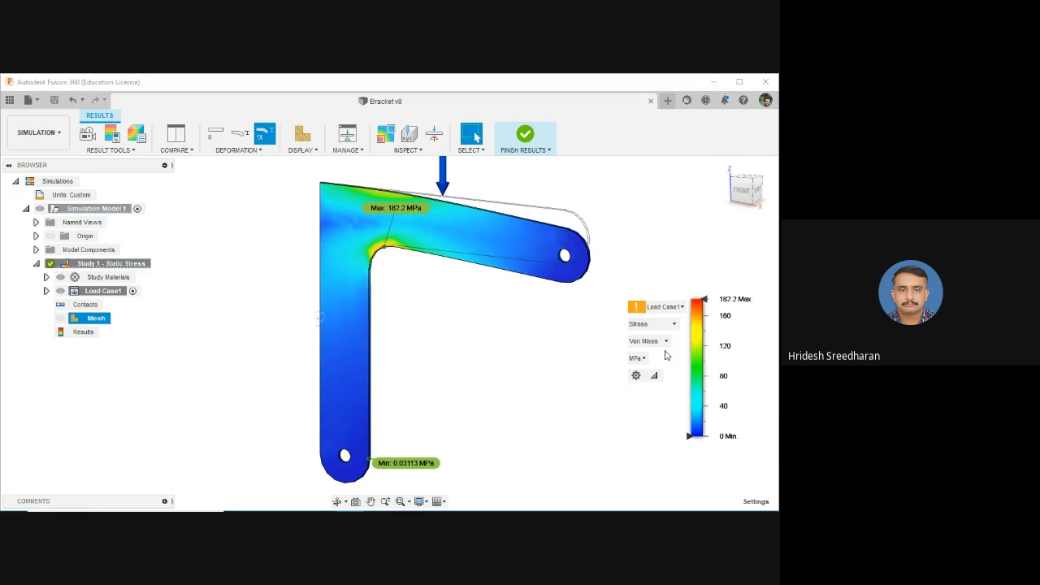
click(665, 341)
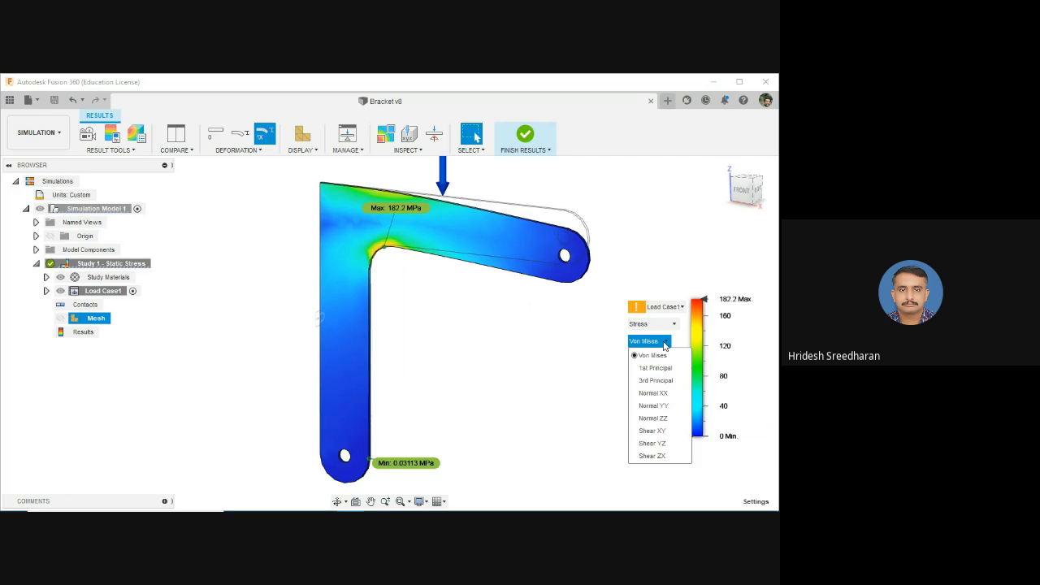
click(678, 396)
click(649, 342)
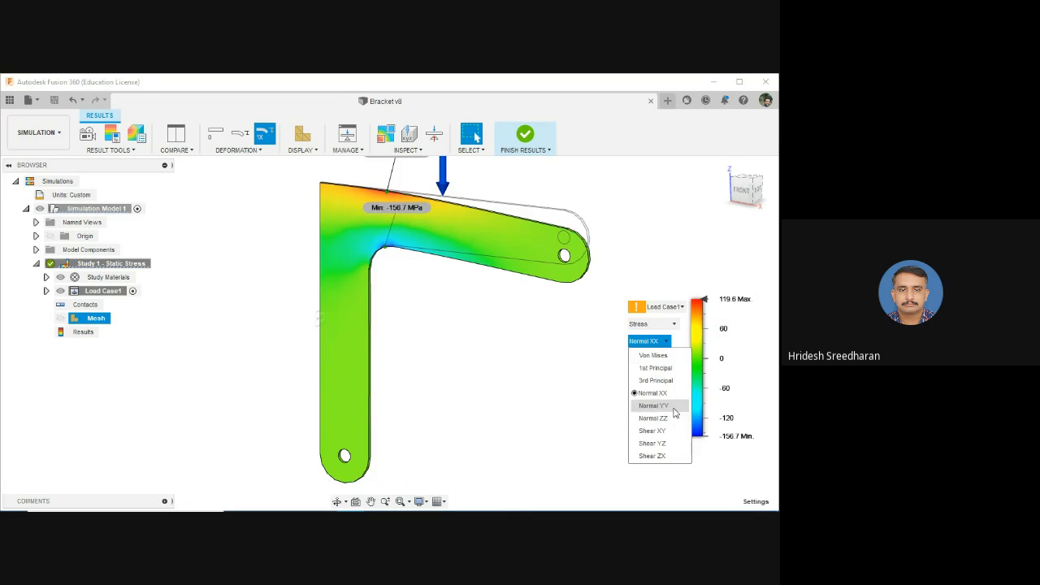
click(674, 406)
click(661, 341)
click(670, 418)
Review the Shear YZ and 1st Principal stress plots and return the stress component to Von Mises
click(660, 342)
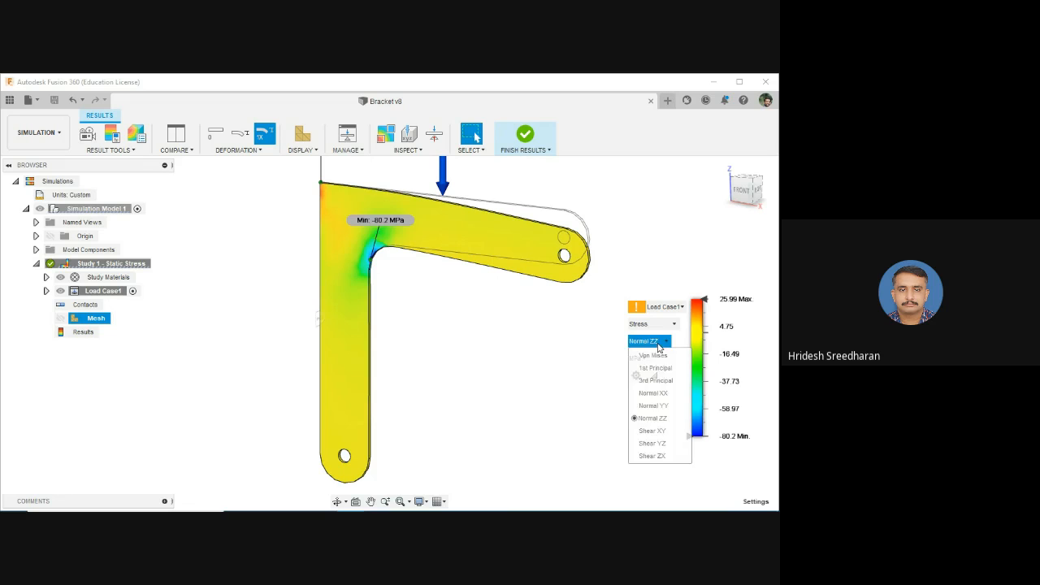
click(655, 443)
click(661, 341)
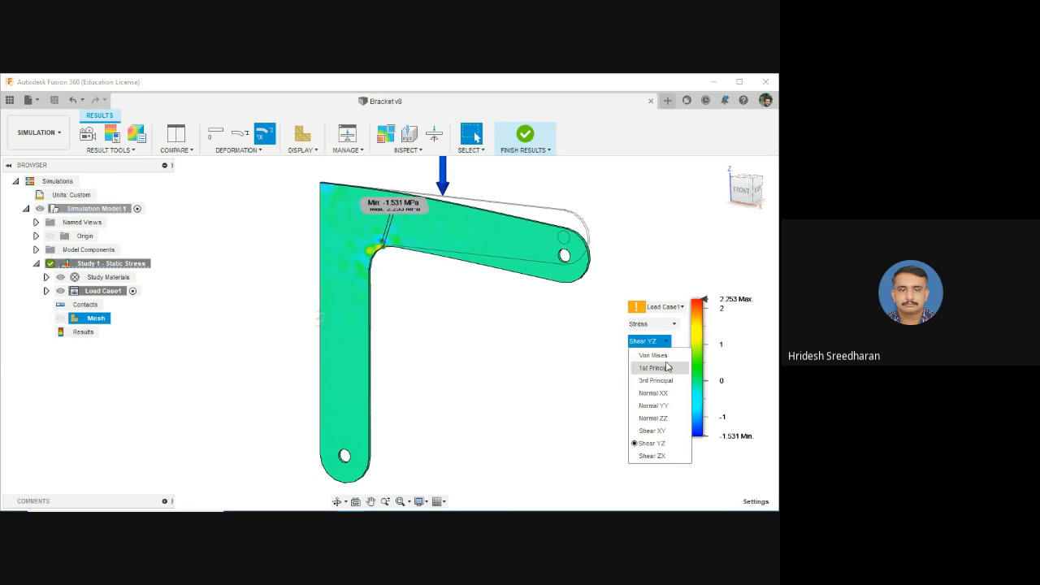
click(666, 368)
click(665, 345)
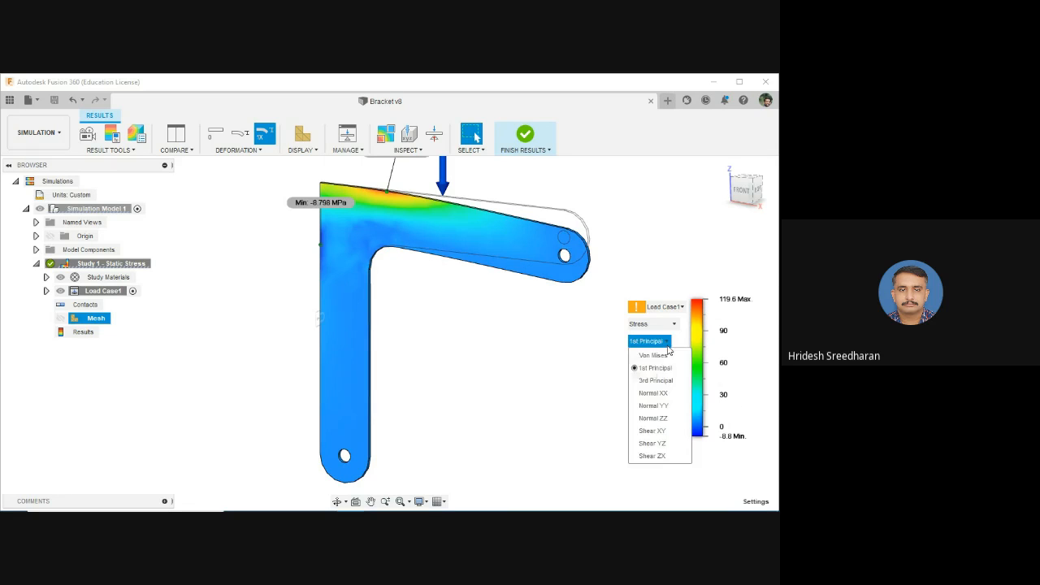
click(664, 356)
Switch the result plot to total Displacement and examine it on the bracket
click(669, 324)
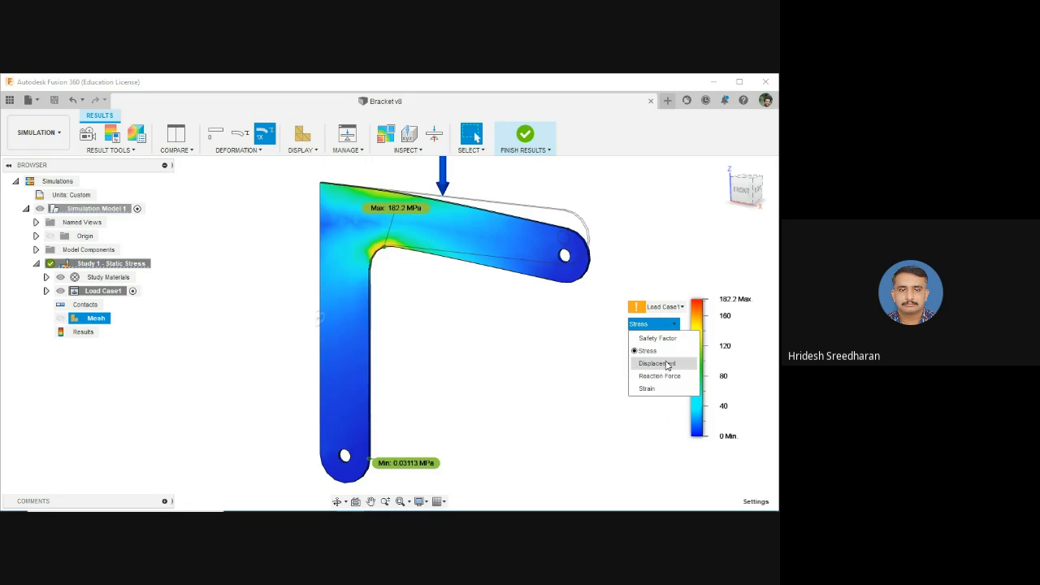
click(669, 365)
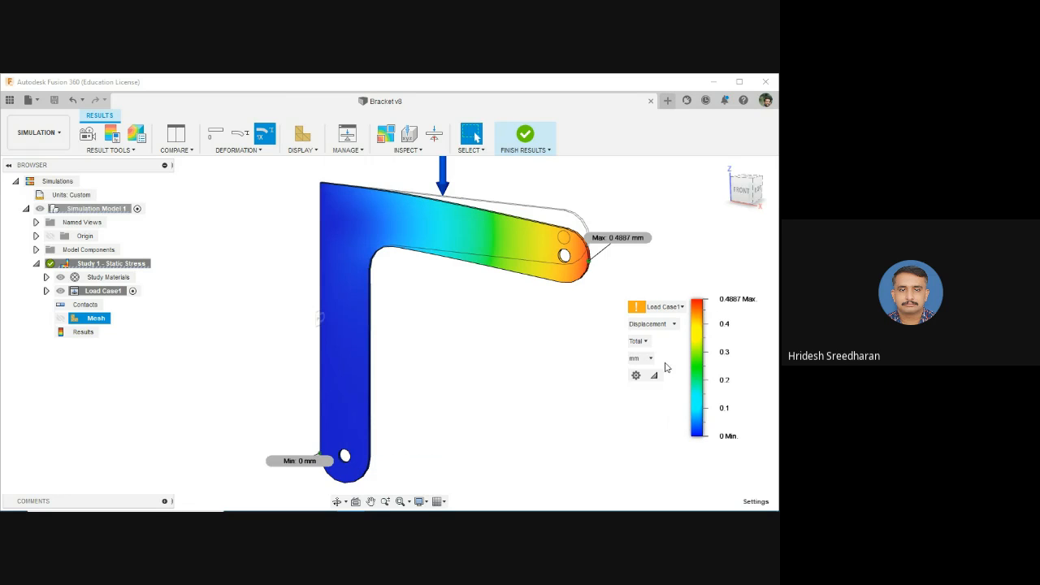
mouse_move(530, 323)
shift+middle_down()
mouse_move(493, 321)
mouse_move(495, 333)
mouse_move(529, 320)
shift+middle_up()
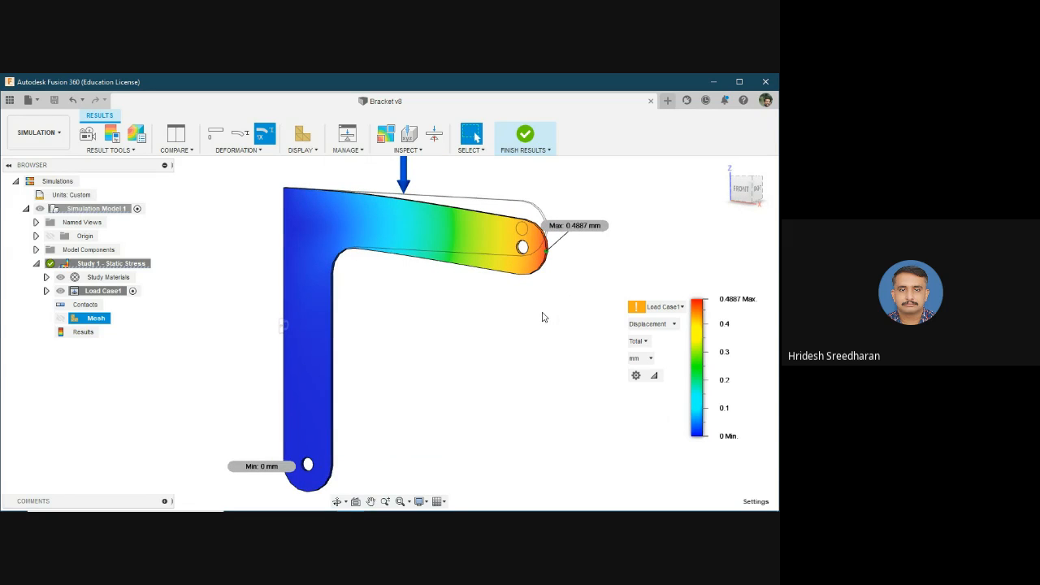
Compare the bracket's displacement plot at the Undeformed, Actual and Adjusted 0.5x deformation scales
click(239, 150)
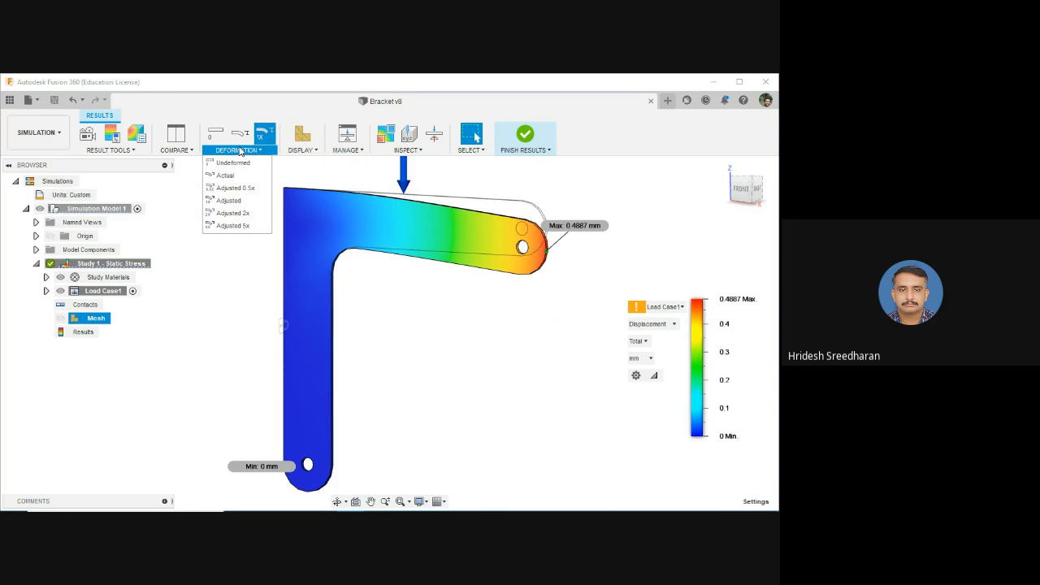
click(235, 163)
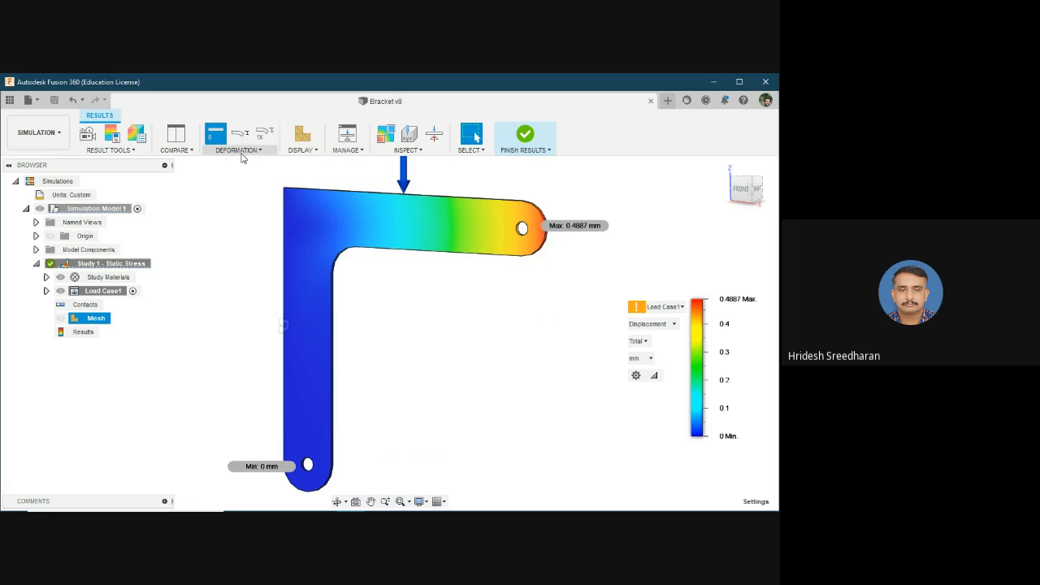
click(242, 153)
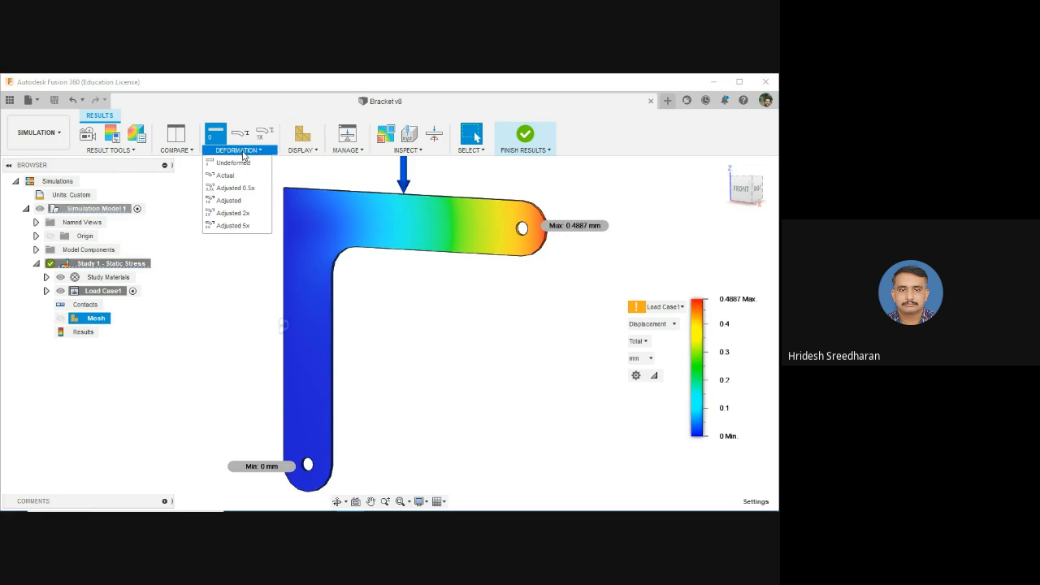
click(246, 170)
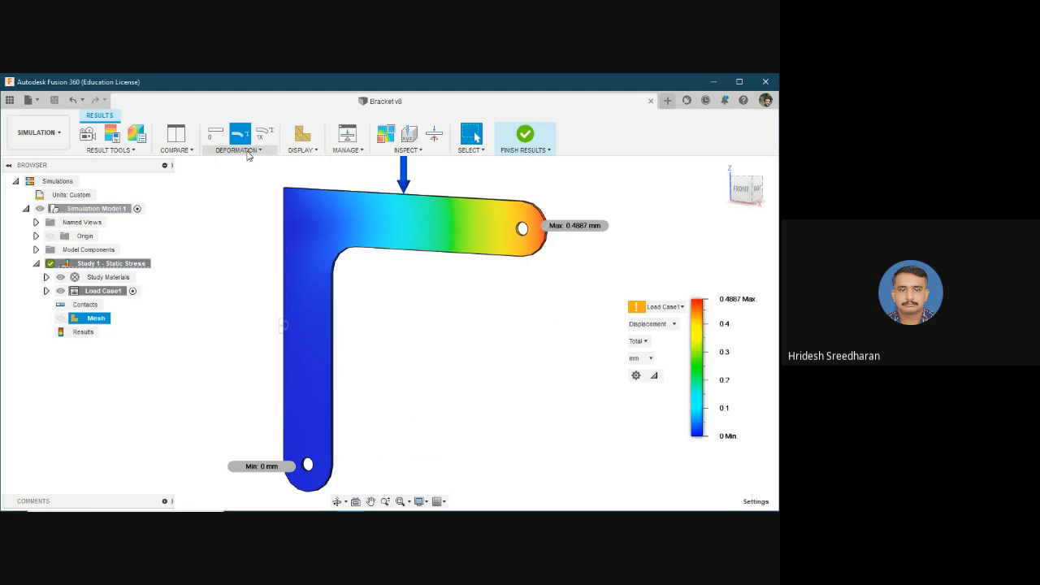
click(247, 152)
click(252, 189)
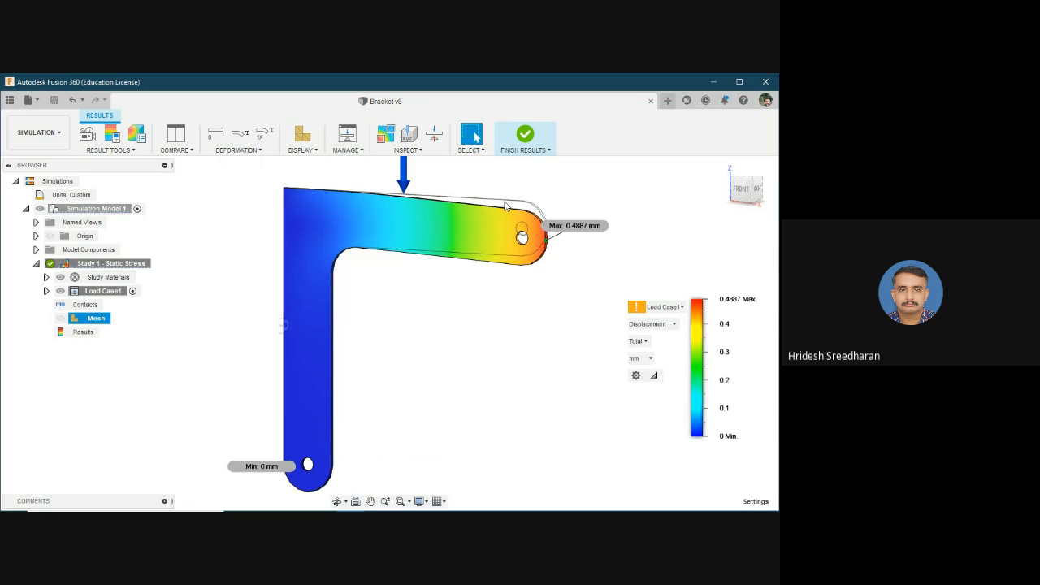
Show the Actual deformation and closely inspect the offset from the original outline at the rounded arm end
click(260, 151)
click(225, 174)
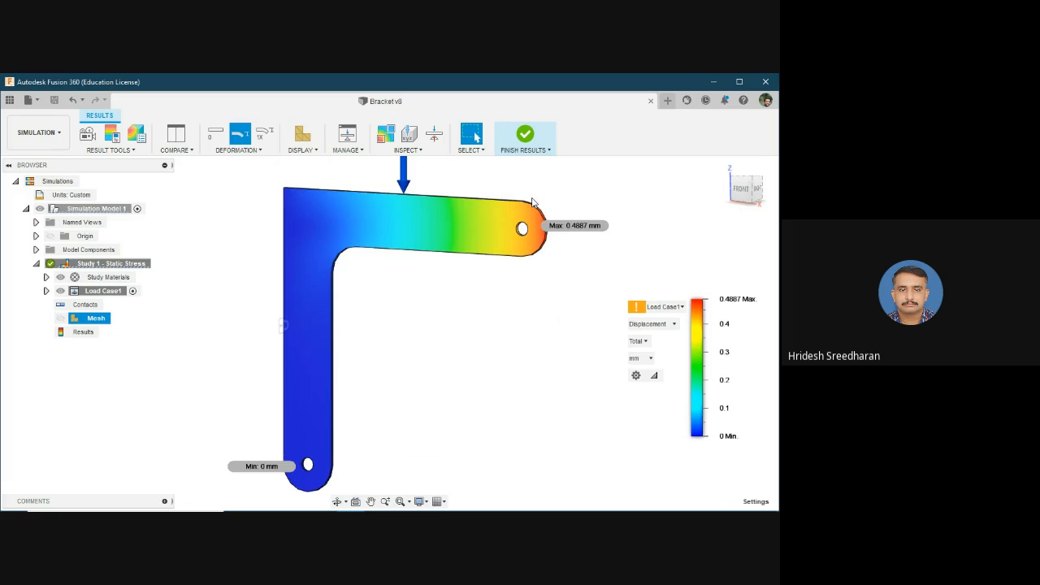
scroll(535, 210, up, 4)
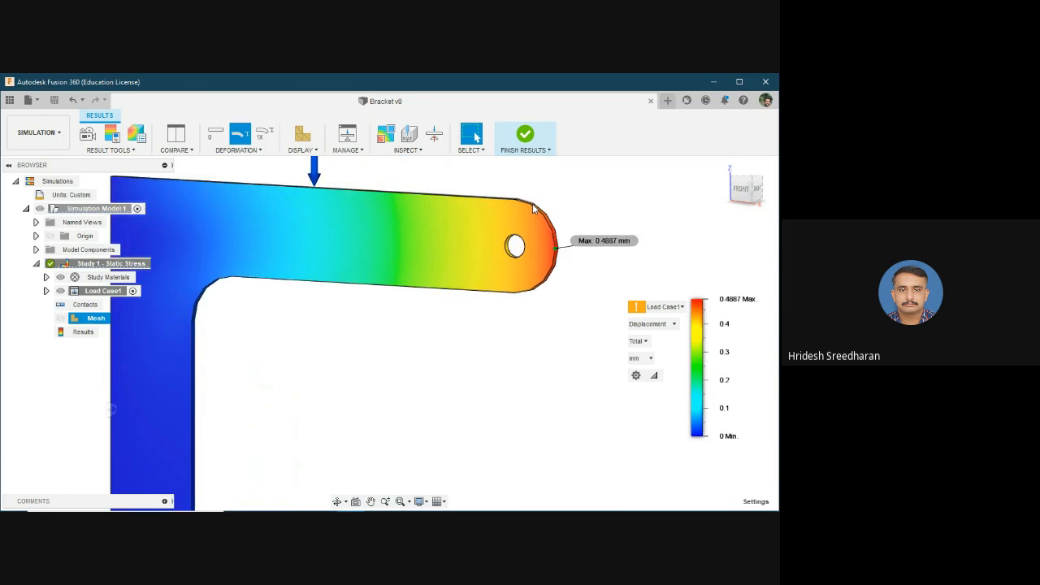
scroll(533, 208, up, 5)
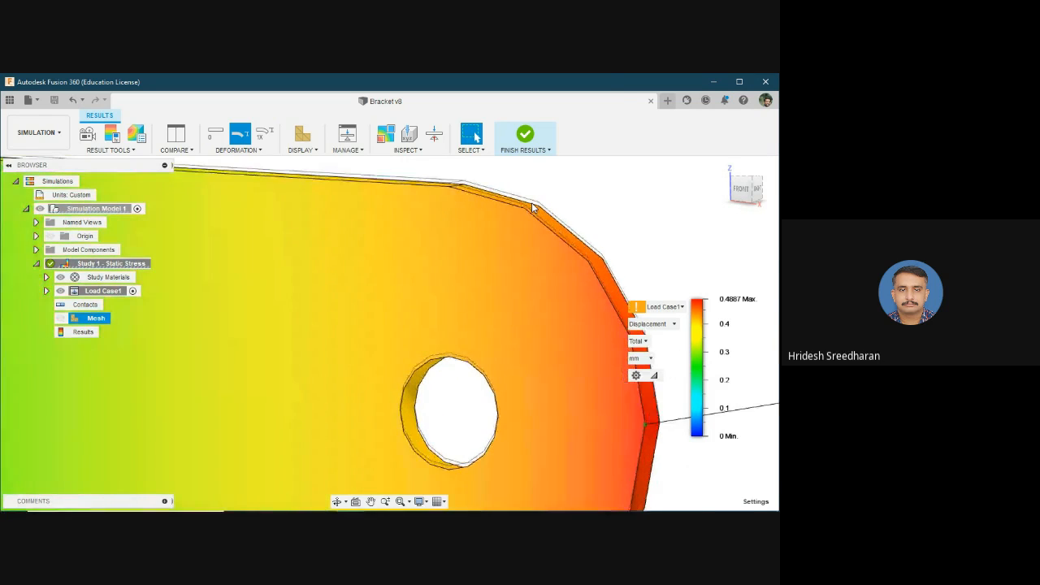
middle_drag(619, 203, 583, 260)
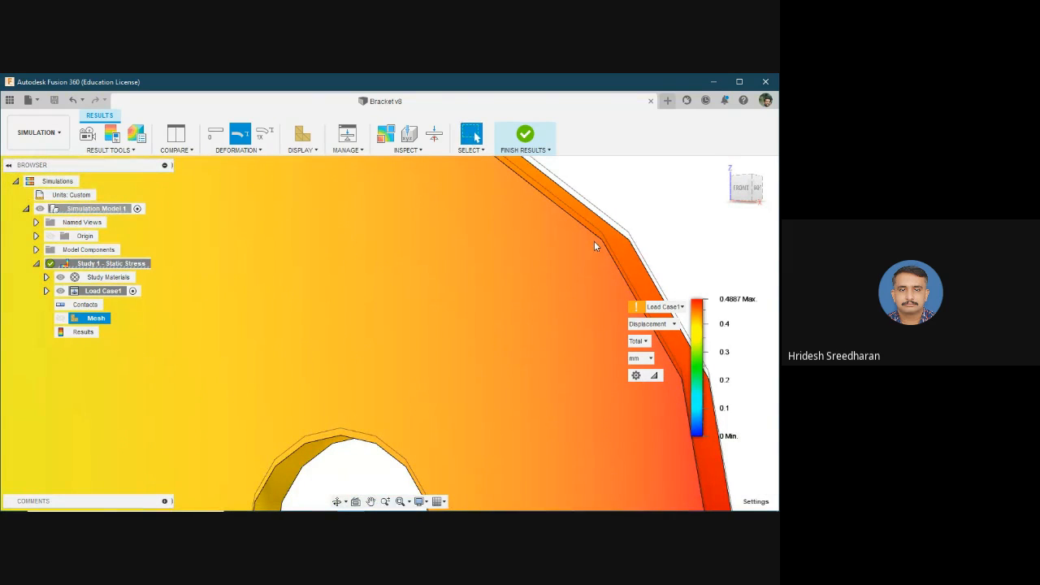
Set the deformation scale to Adjusted 0.5x and review the deflected arm of the bracket
click(254, 151)
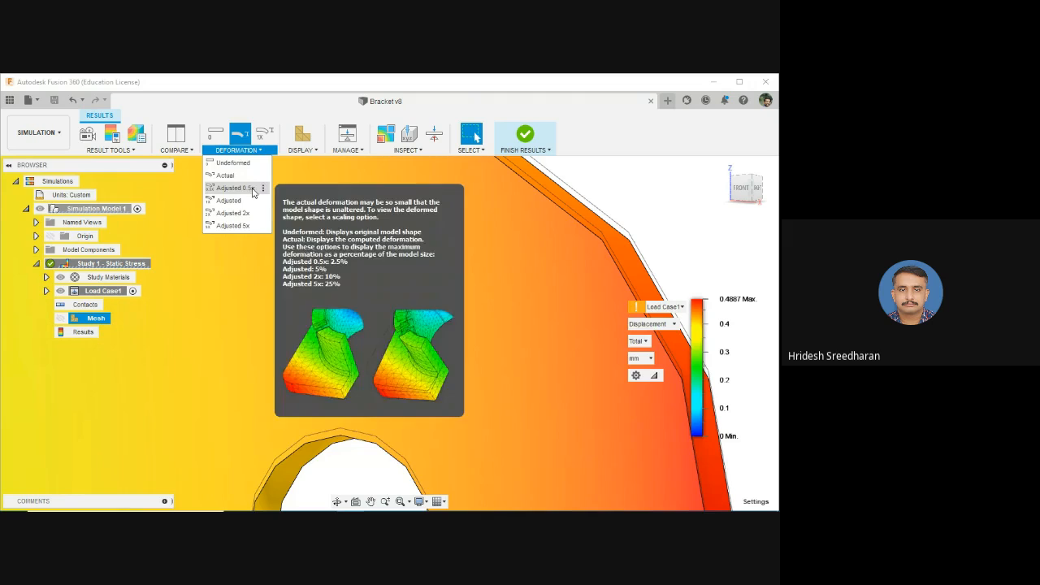
click(235, 188)
scroll(441, 289, down, 6)
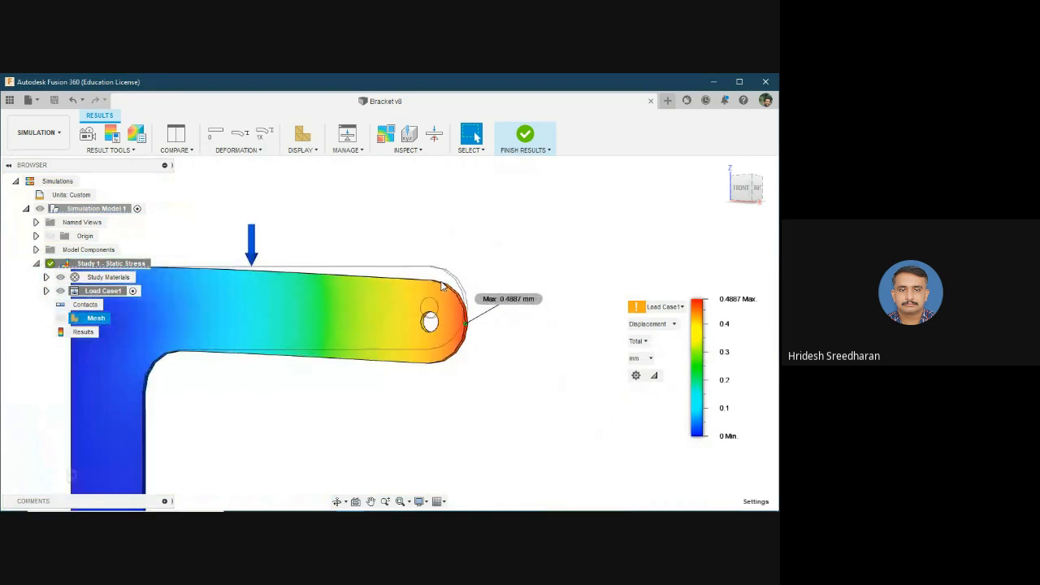
middle_drag(390, 224, 558, 208)
shift+middle_drag(554, 346, 524, 373)
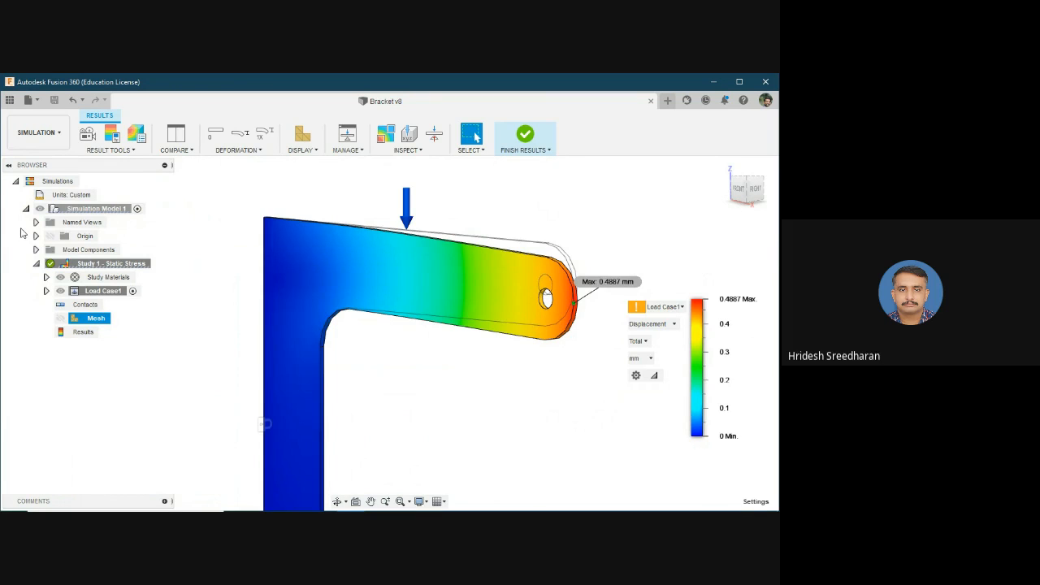
Leave the results view and clone Load Case1 in the static stress study
click(525, 136)
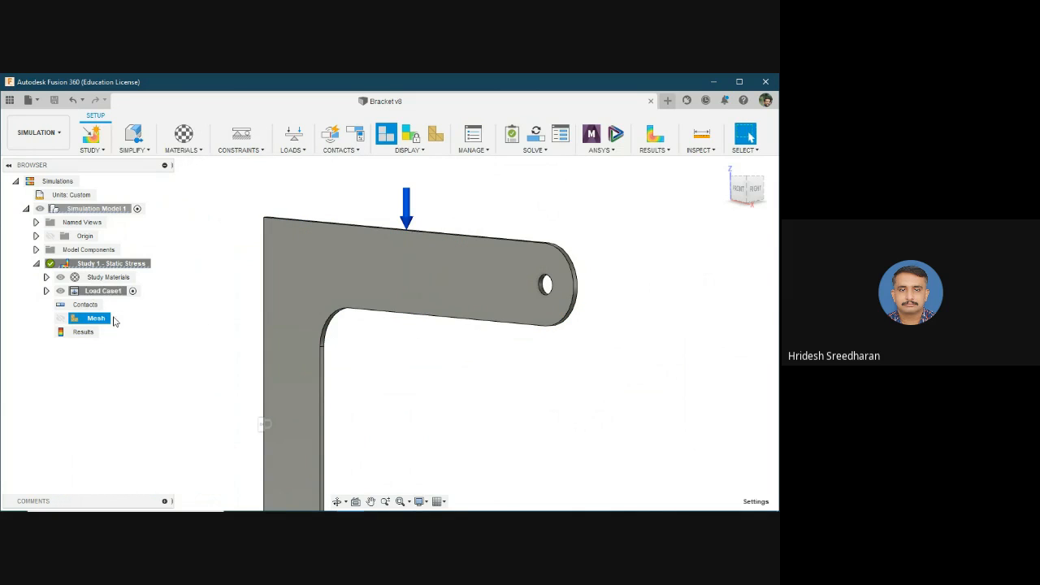
right_click(92, 295)
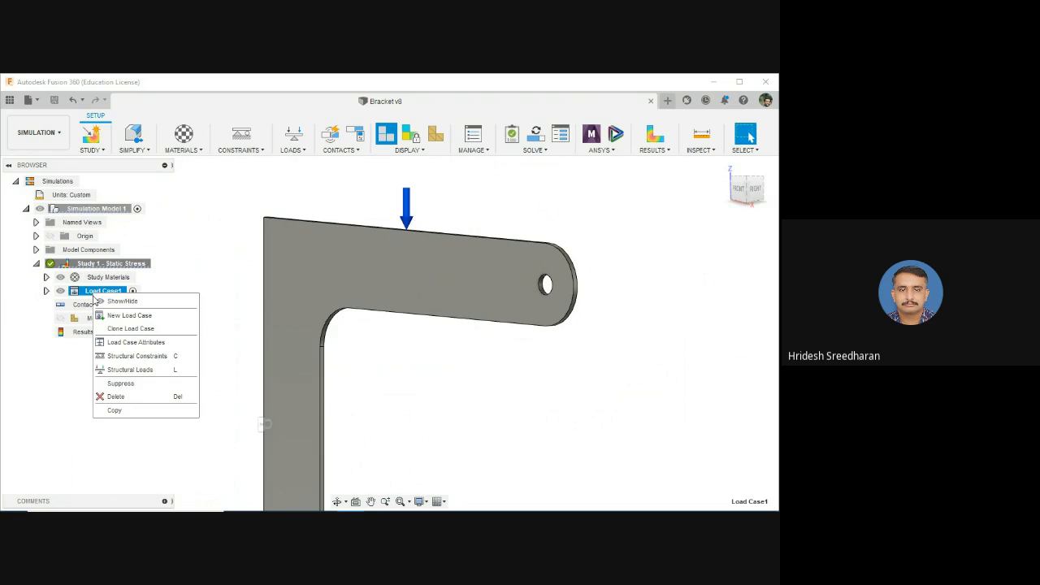
click(126, 333)
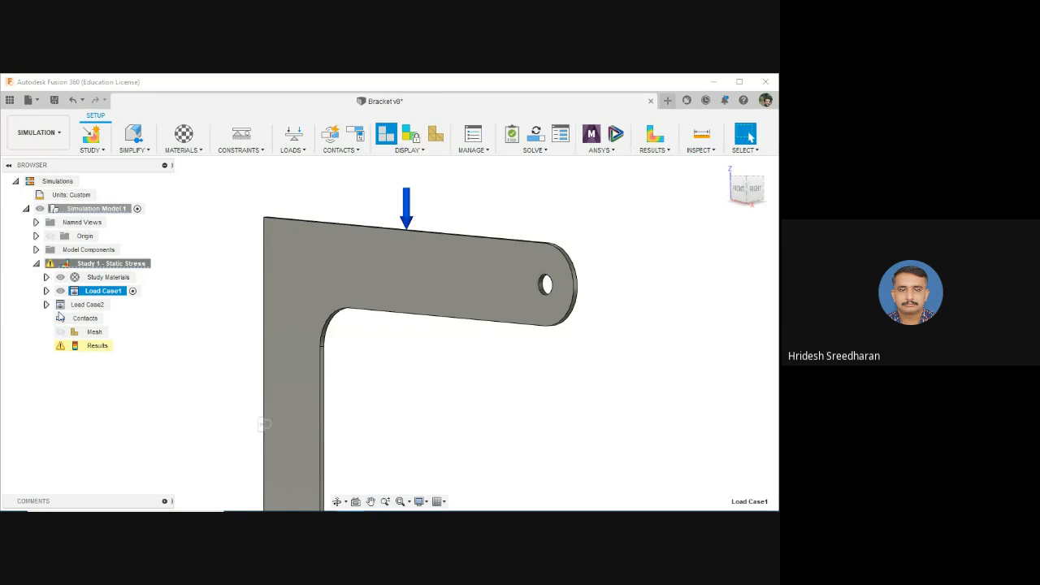
Activate the cloned load case and set its force on the arm's upper face to 2000 N
click(116, 304)
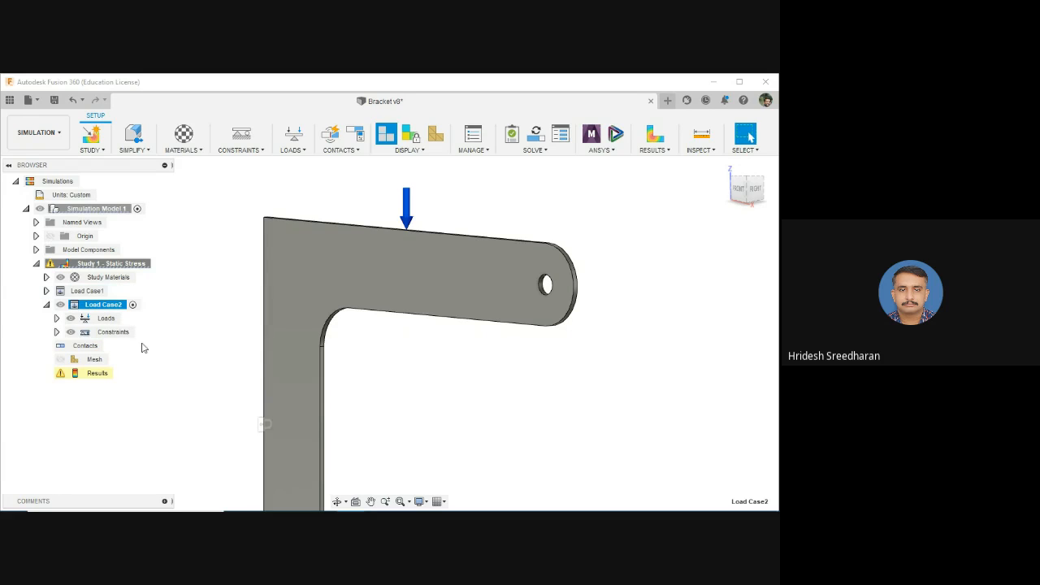
click(56, 318)
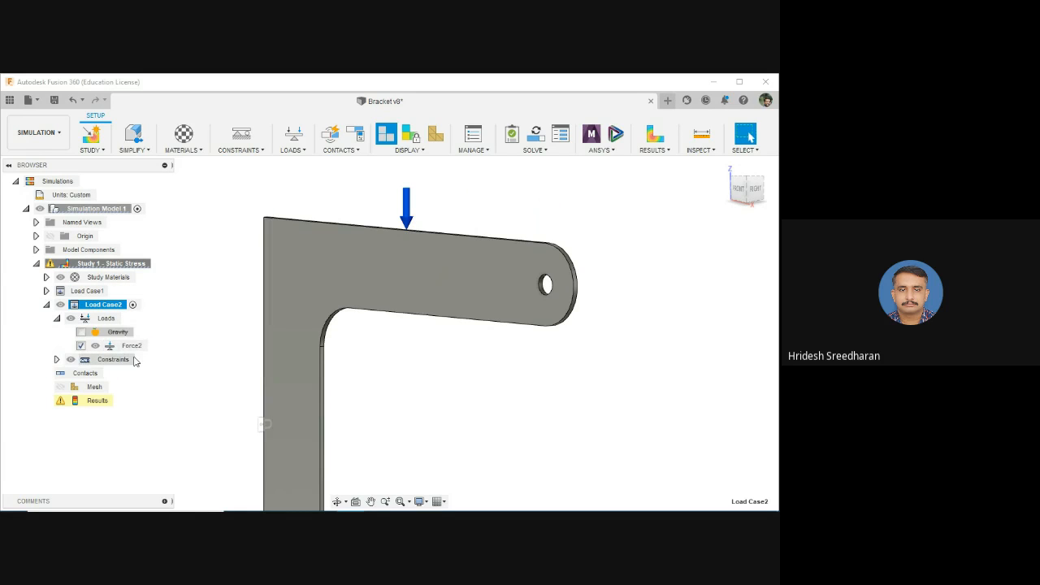
click(155, 347)
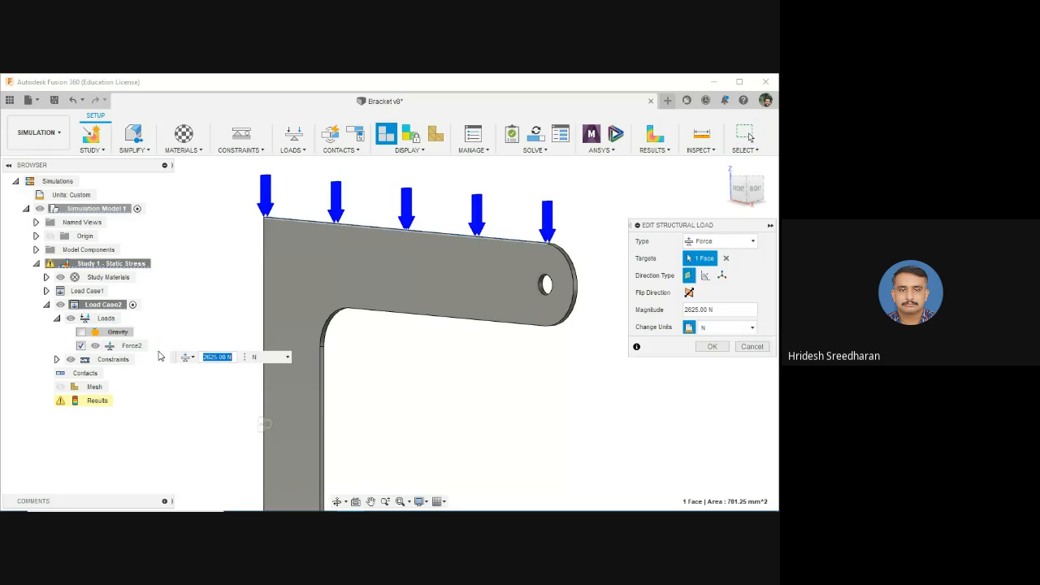
double_click(690, 310)
text(2000)
key(Return)
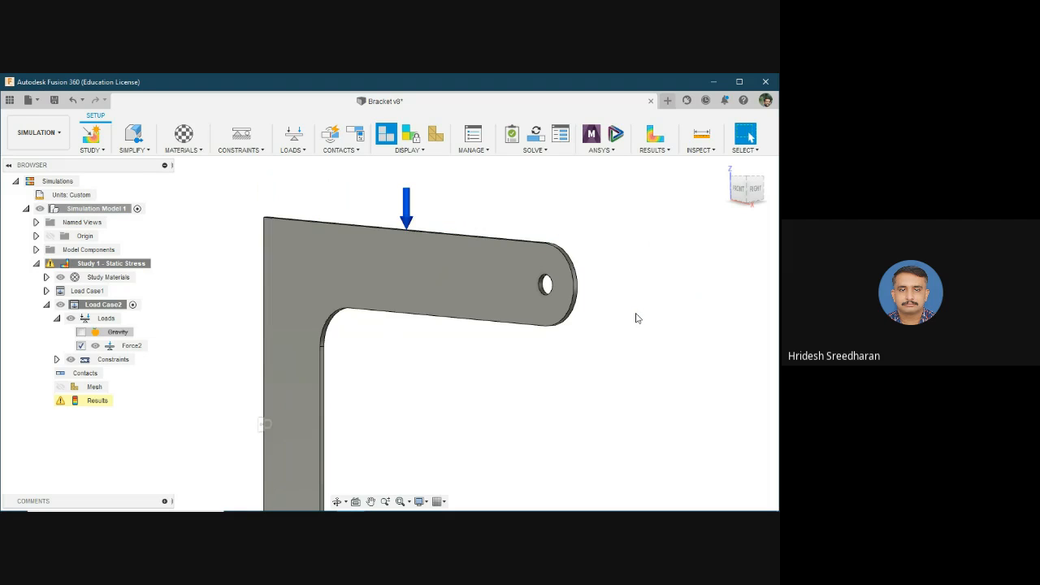
Solve the static stress study on the cloud, then dismiss the results details and job status
click(537, 134)
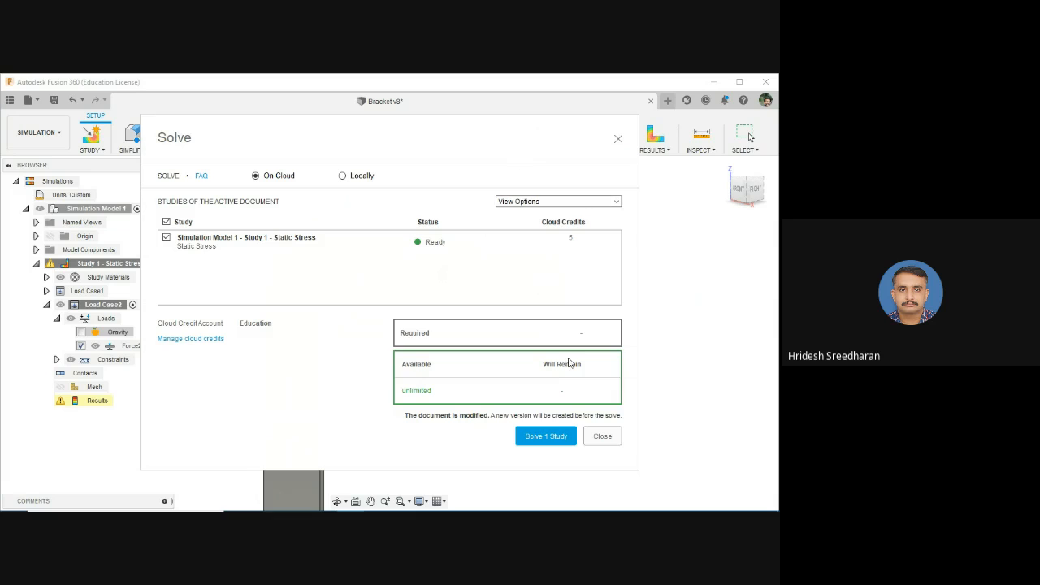
click(560, 437)
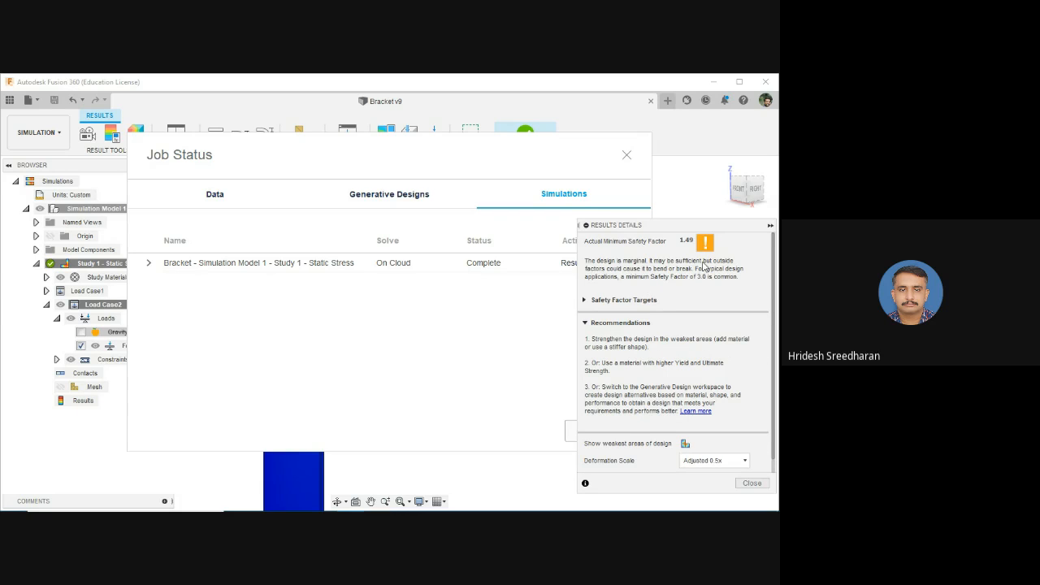
click(751, 483)
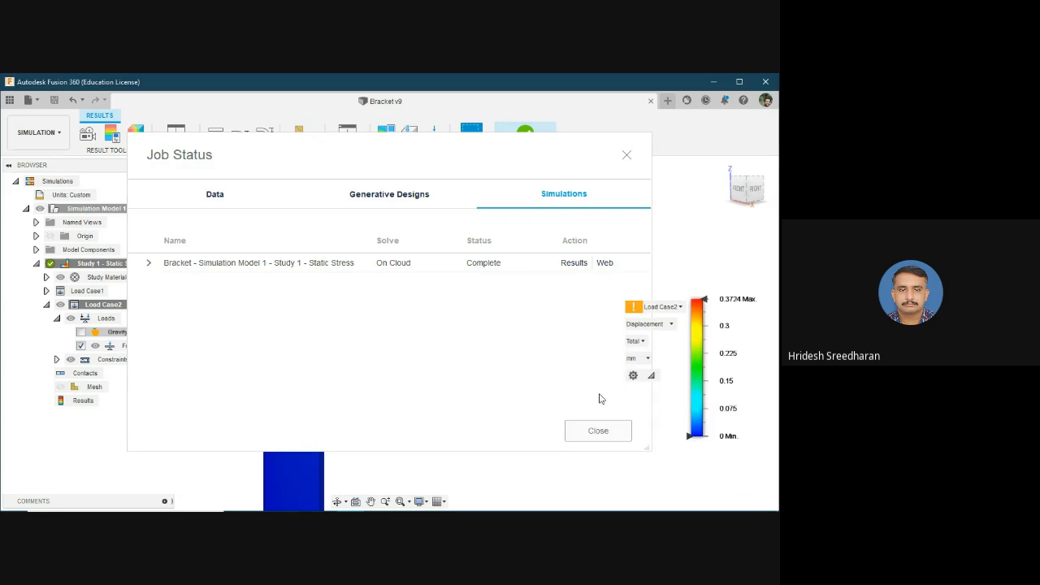
click(598, 433)
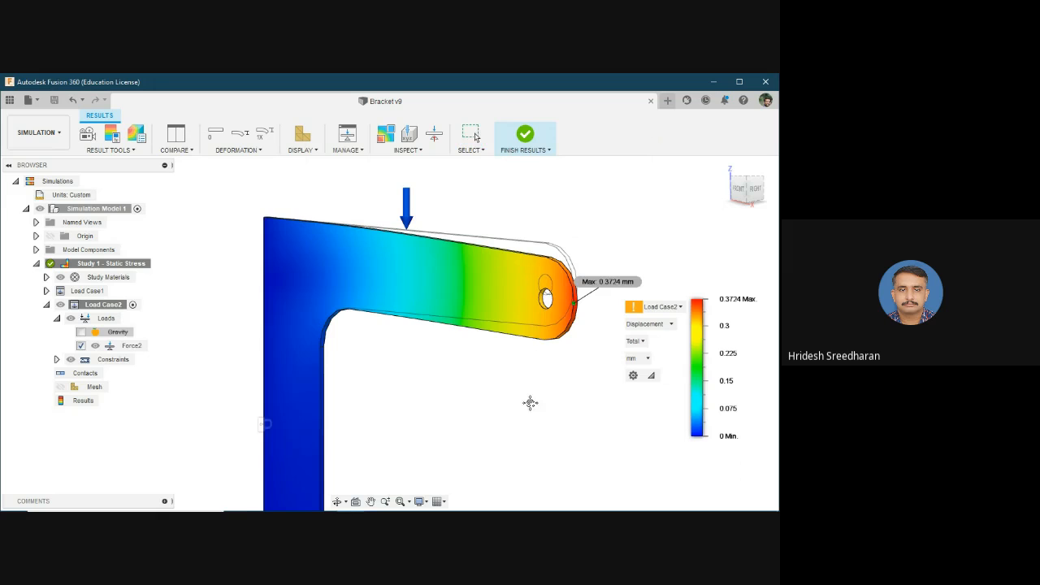
Open the Compare view and examine the safety factor plots of Load Case1 and Load Case2 side by side
scroll(525, 360, down, 4)
middle_drag(517, 377, 499, 354)
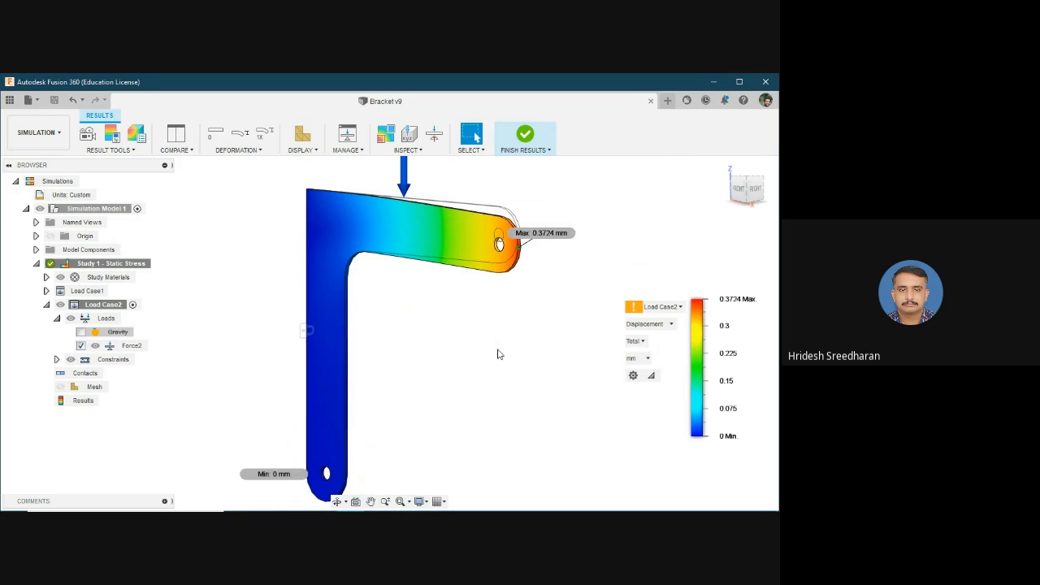
click(190, 152)
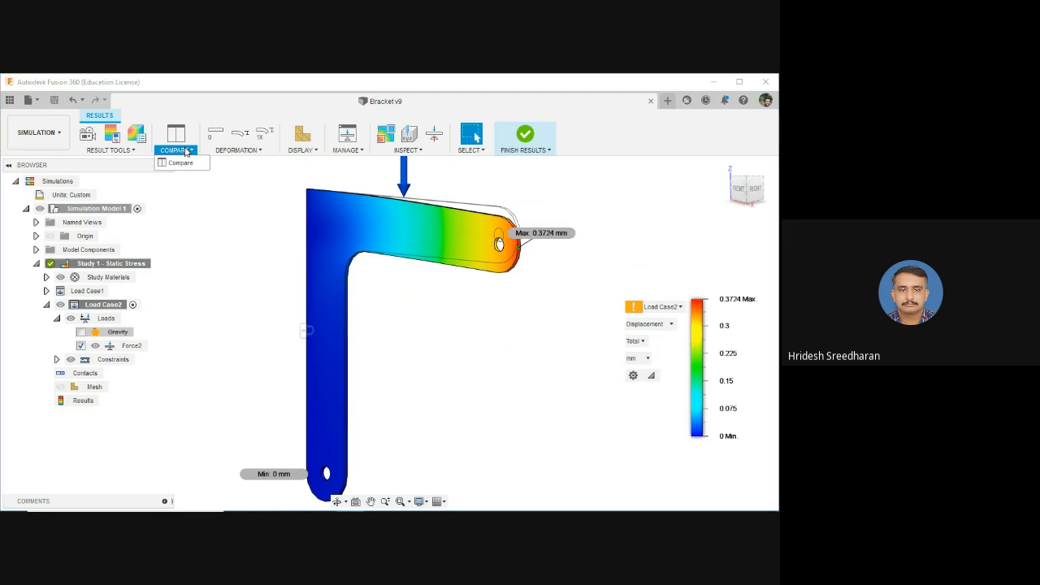
click(184, 163)
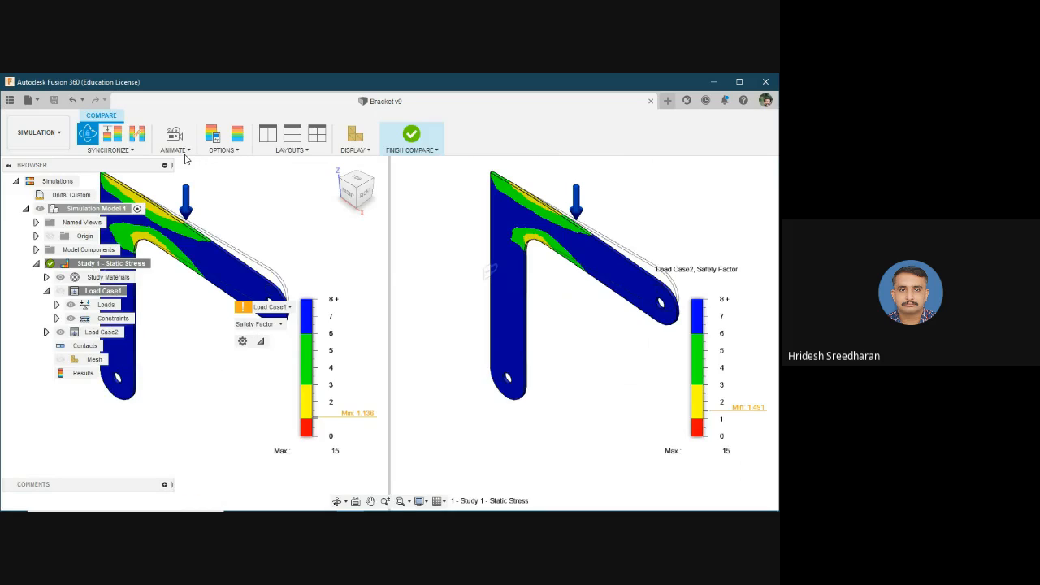
middle_drag(197, 365, 248, 336)
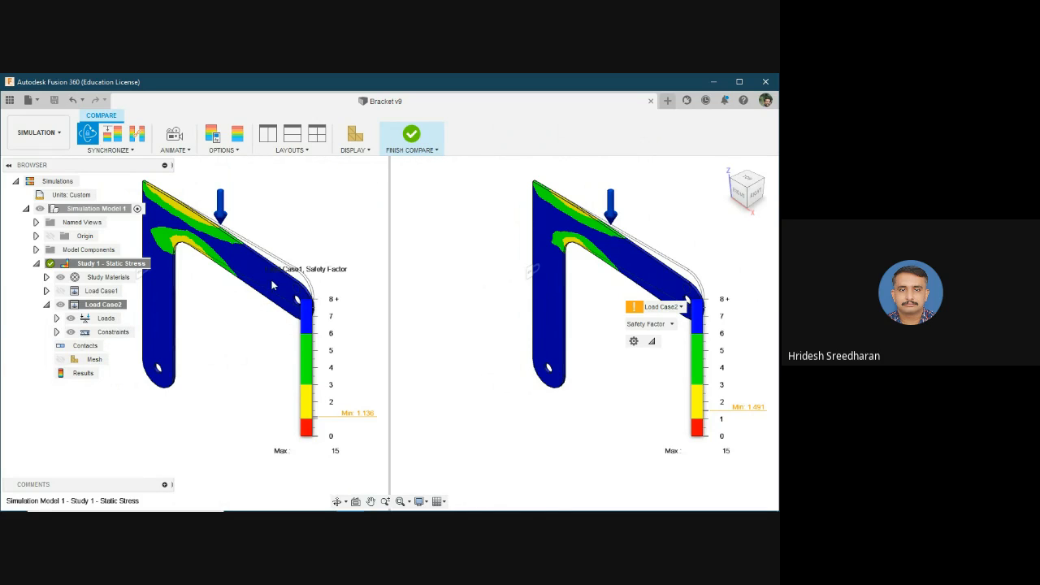
scroll(212, 313, down, 1)
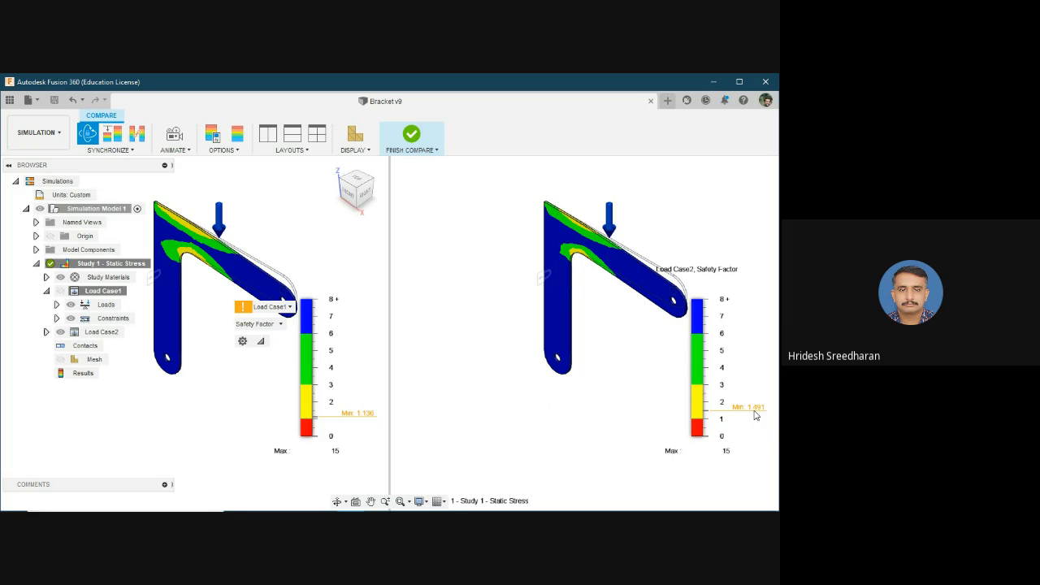
mouse_move(726, 390)
Synchronize the result type across both comparison views and switch the plots to Stress
click(132, 151)
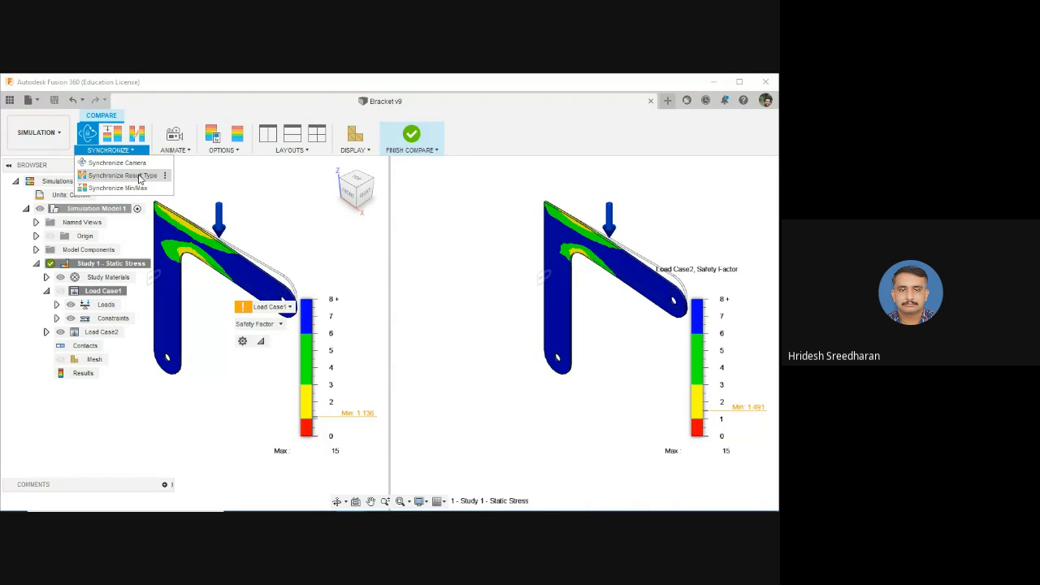
click(138, 177)
click(279, 324)
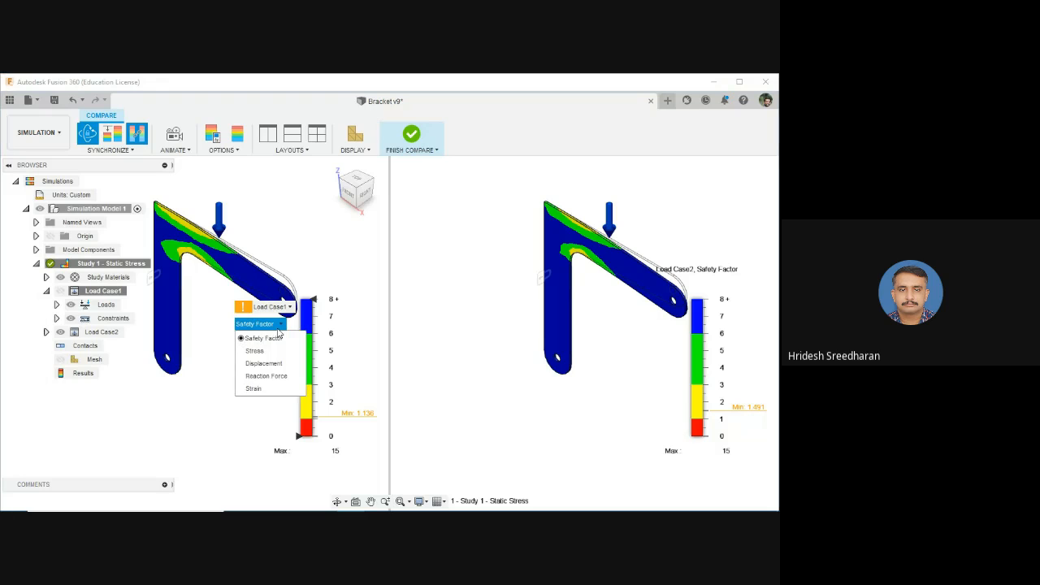
click(255, 350)
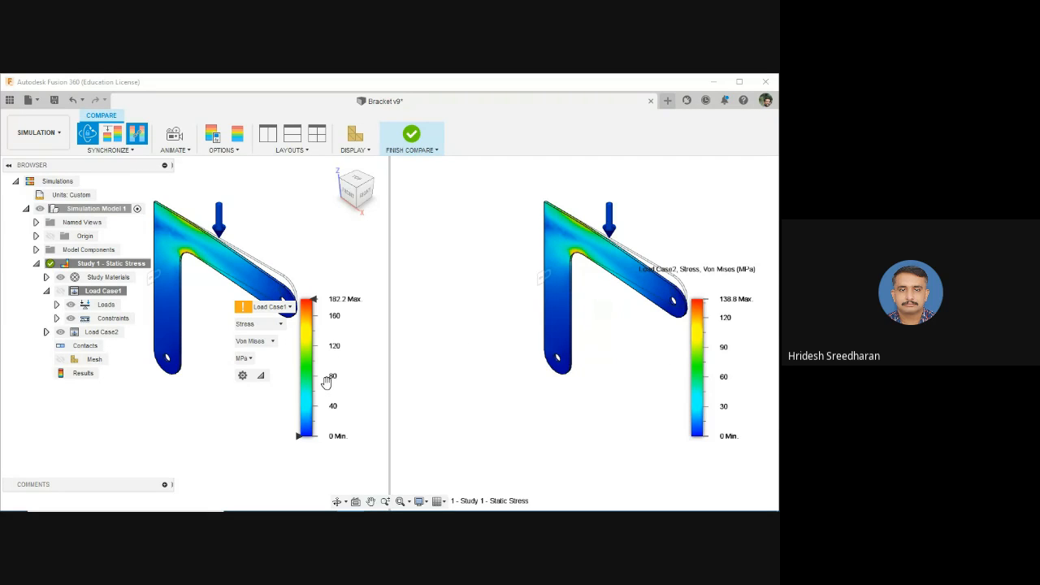
Compare the two load cases by Normal XX, Normal YY and Von Mises stress, and by total displacement
click(271, 342)
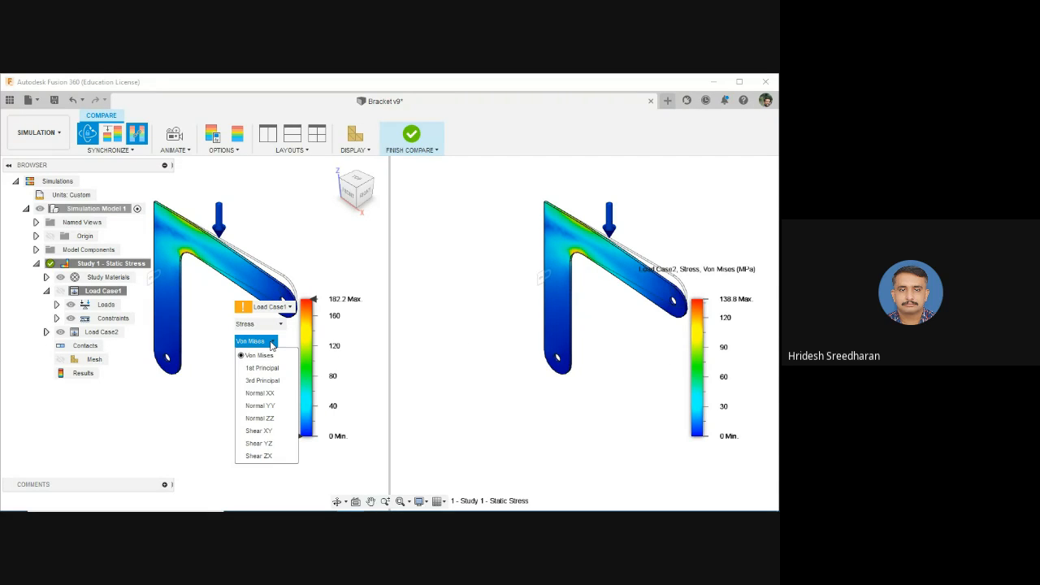
click(271, 393)
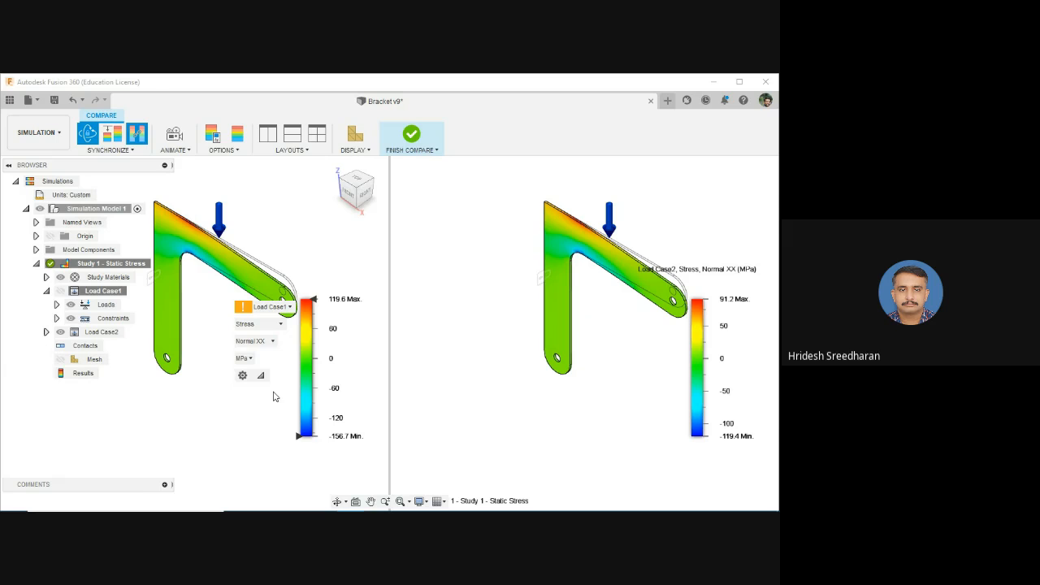
click(257, 344)
click(268, 406)
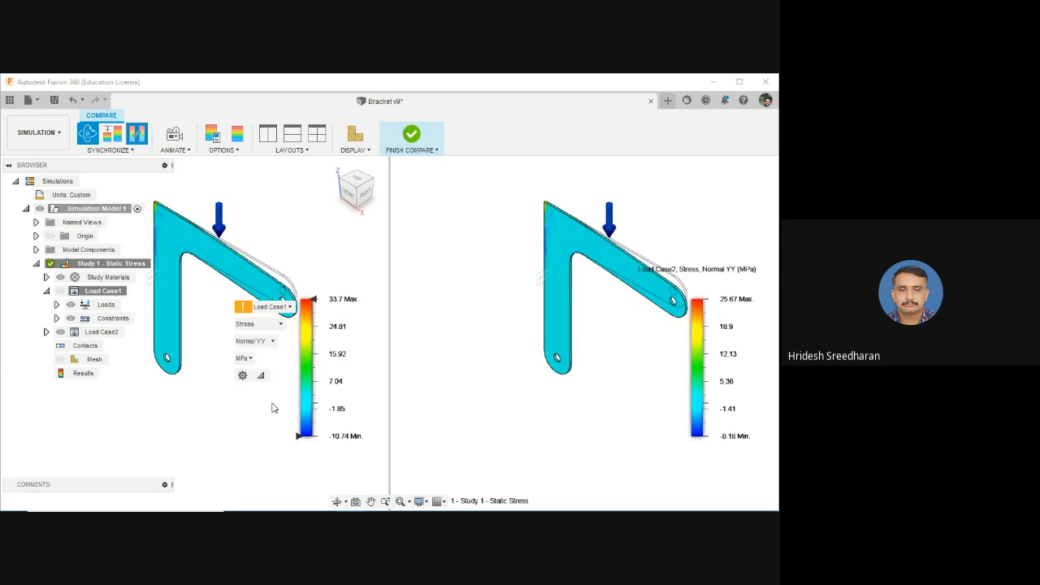
click(258, 345)
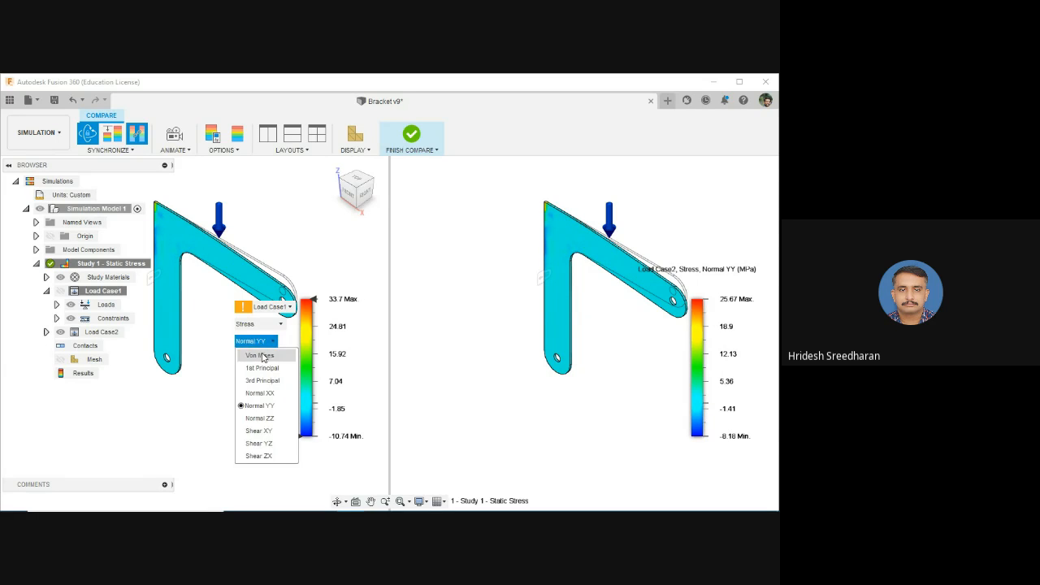
click(259, 354)
click(261, 328)
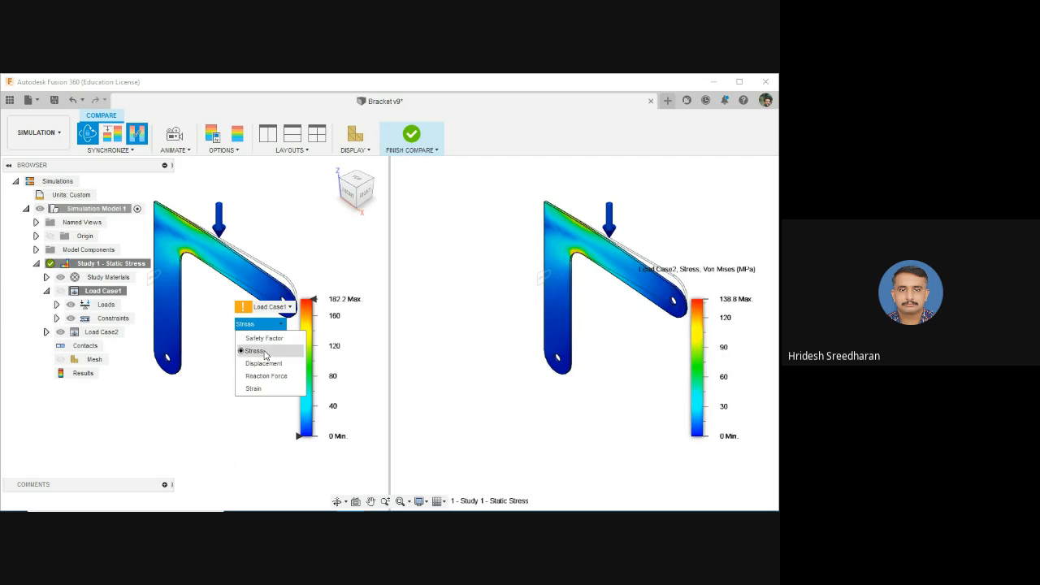
click(264, 363)
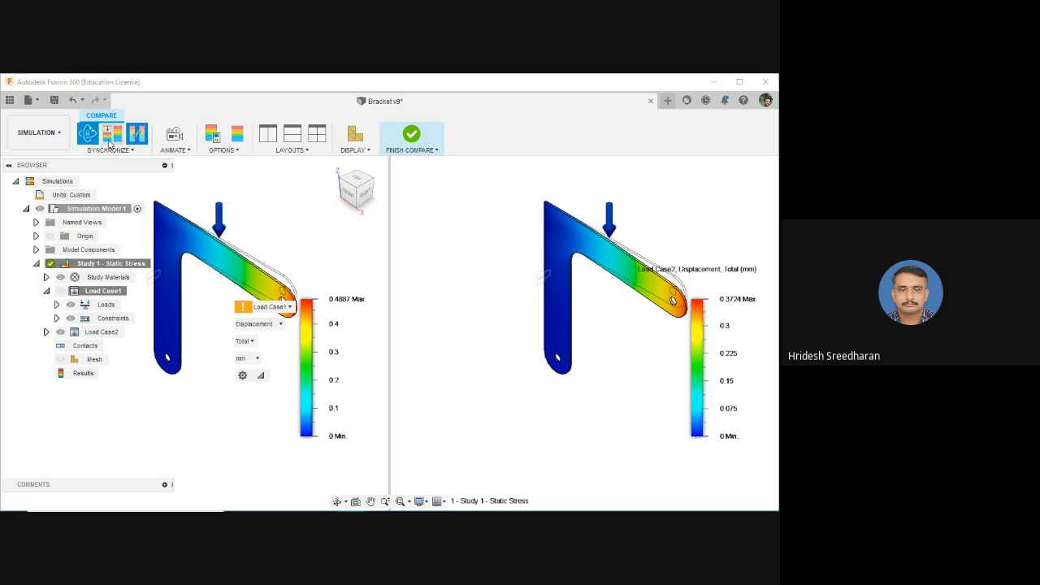
Turn off result type synchronization and set each load case's plot separately to Von Mises Stress
click(272, 325)
click(274, 354)
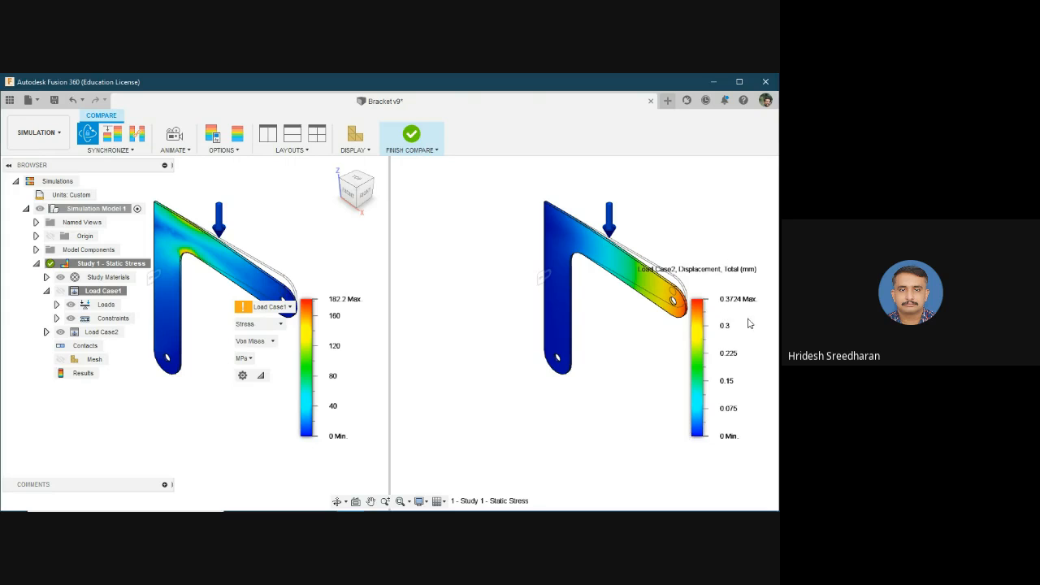
click(659, 332)
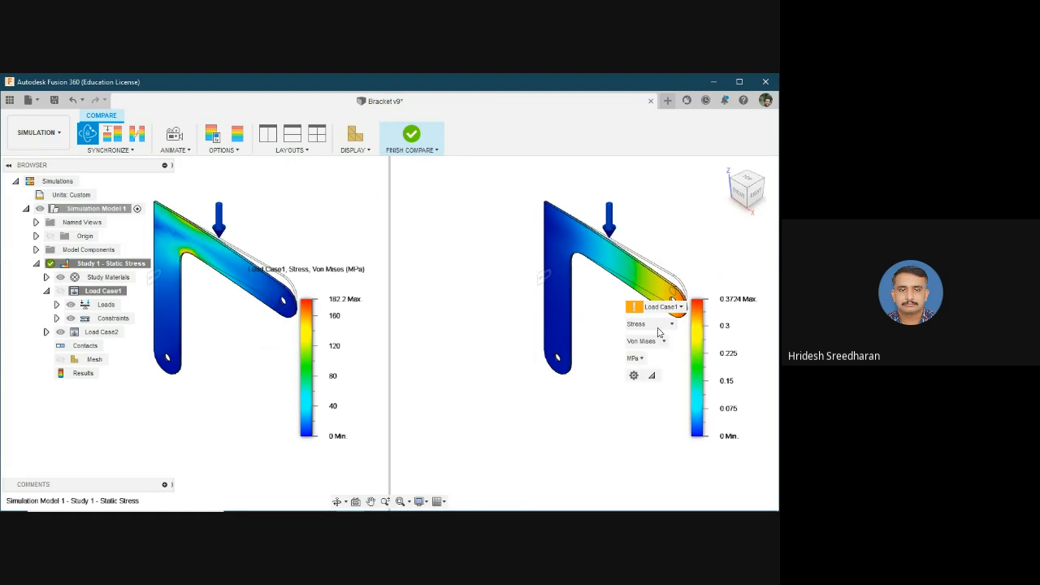
click(659, 327)
click(657, 352)
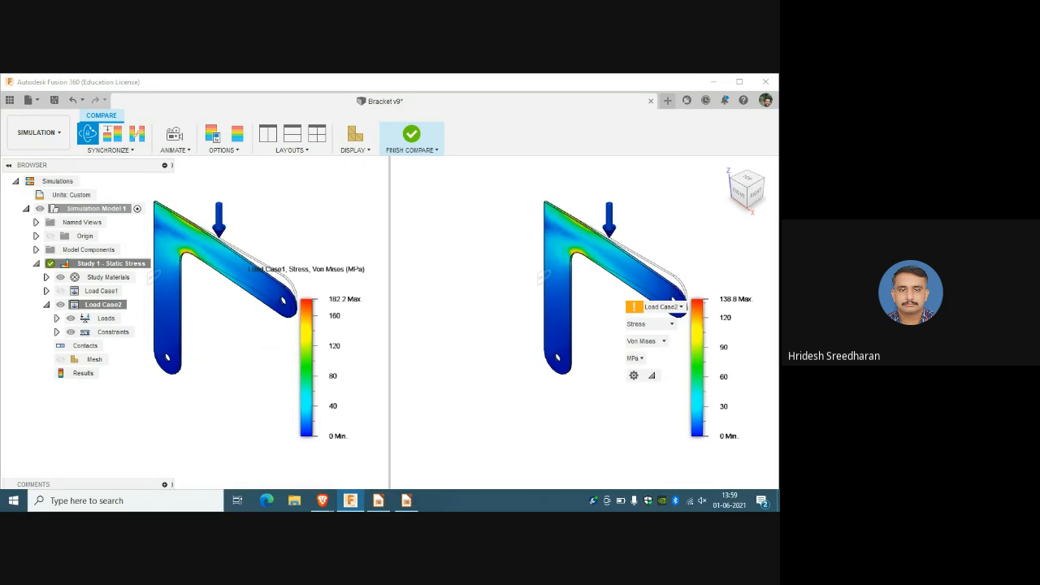
Animate the Load Case2 stress result at Normal speed with 10 steps, keeping the animation settings clear of the model
click(275, 151)
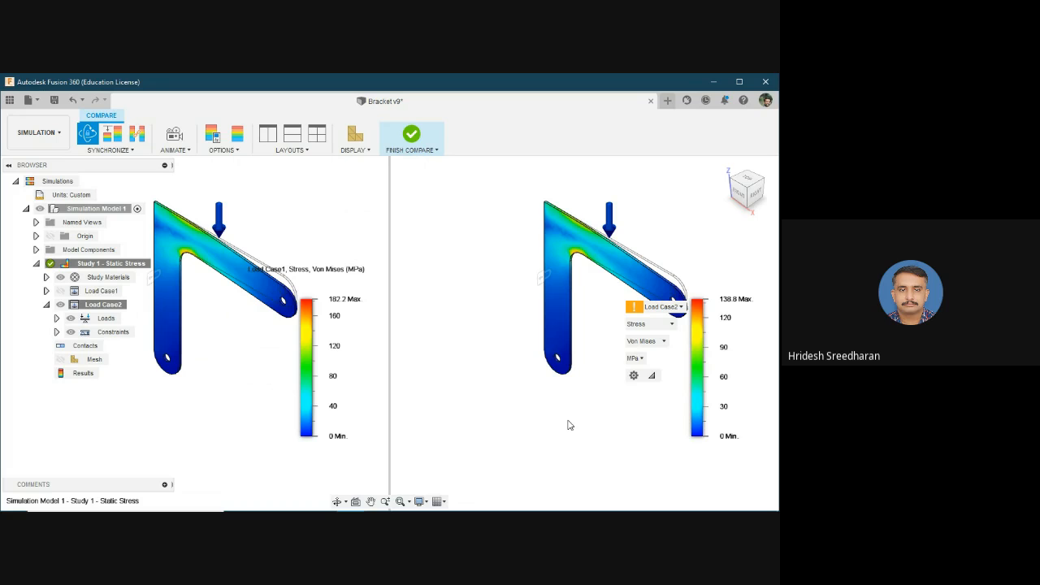
click(185, 152)
click(179, 162)
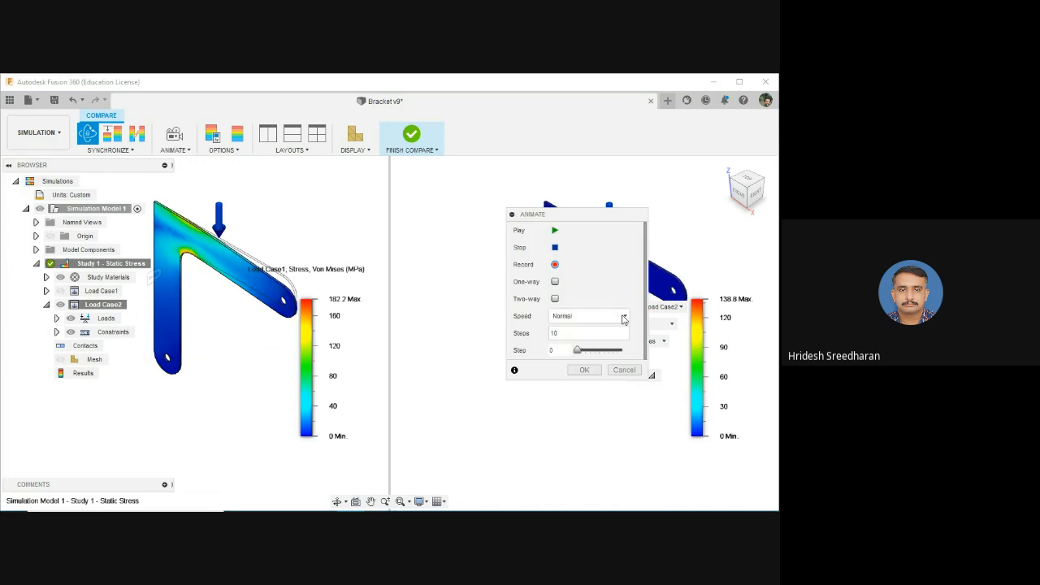
drag(581, 218, 467, 205)
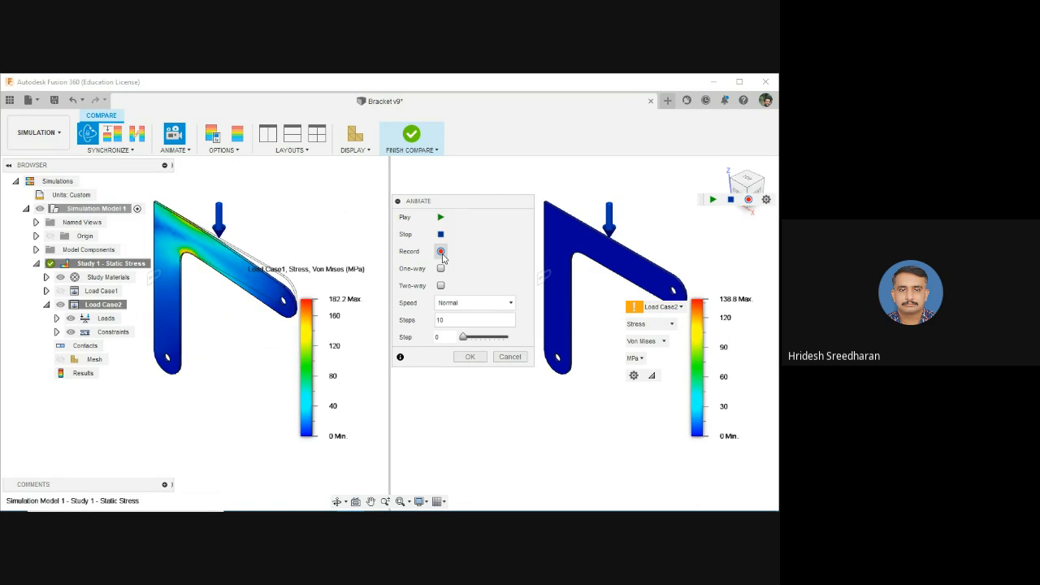
click(440, 217)
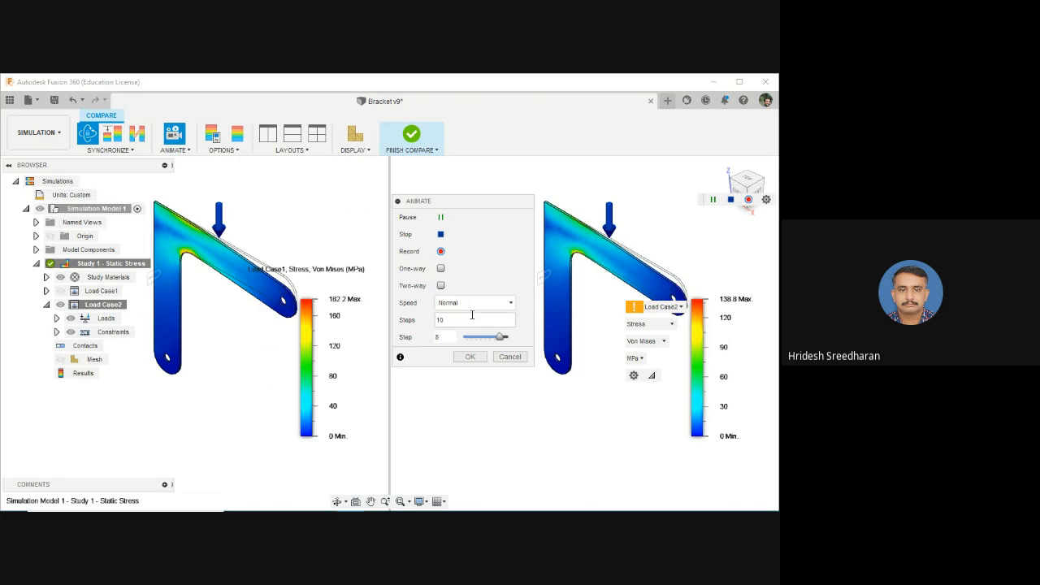
Replay the Load Case2 stress animation with 50 steps, and finish the comparison
drag(459, 320, 400, 329)
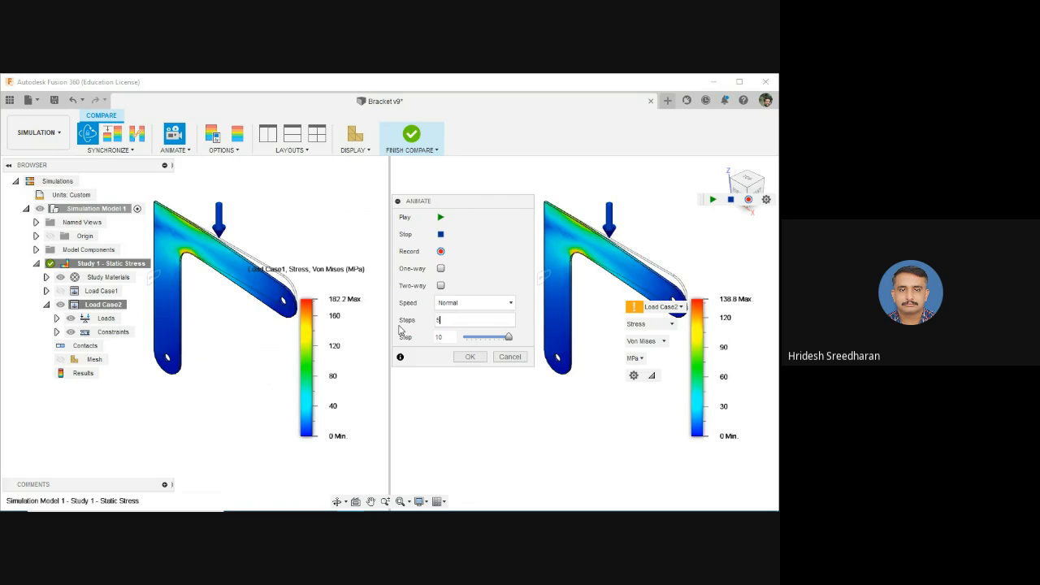
key(Return)
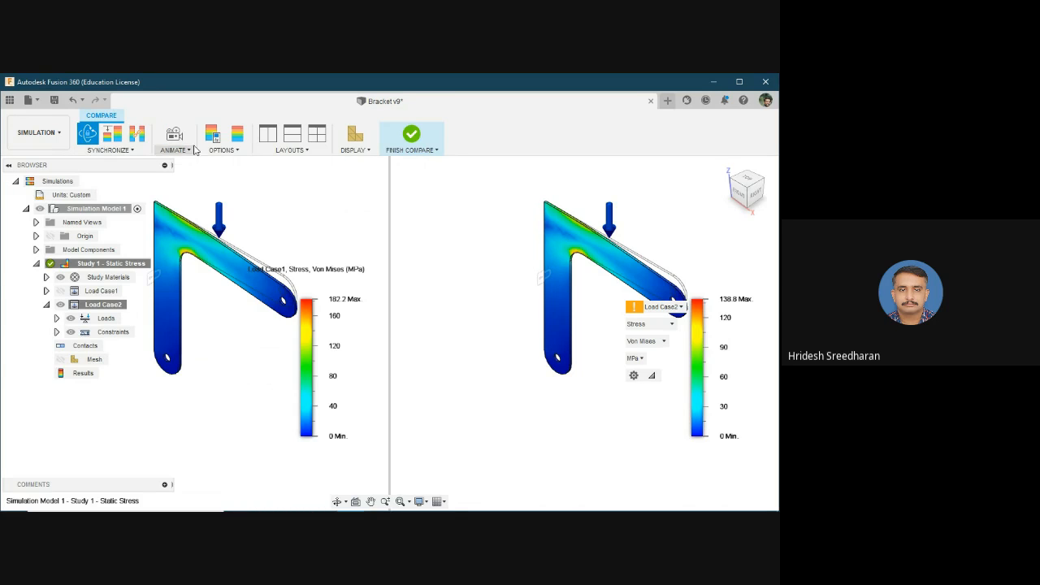
click(174, 134)
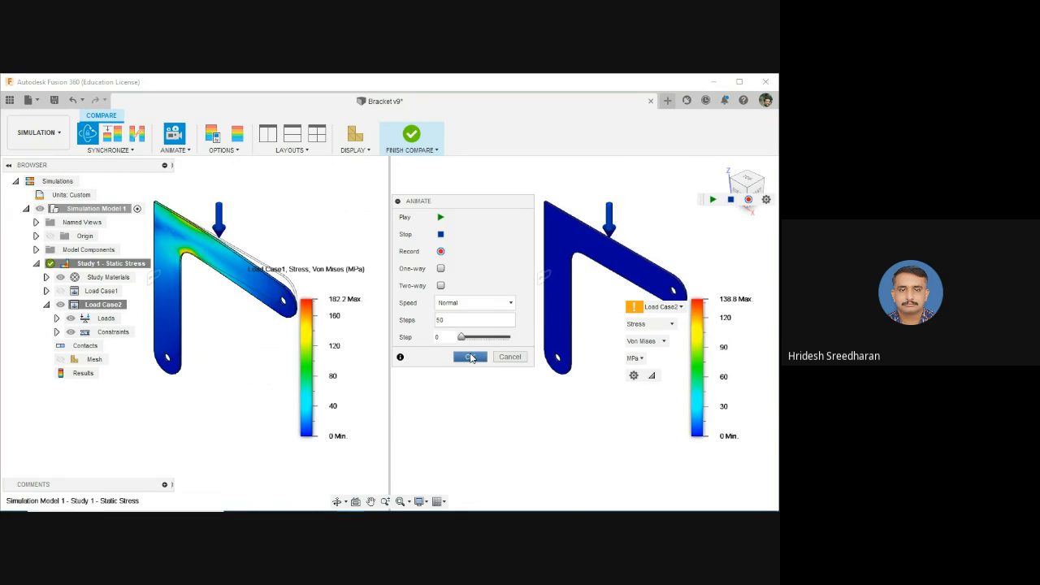
click(439, 217)
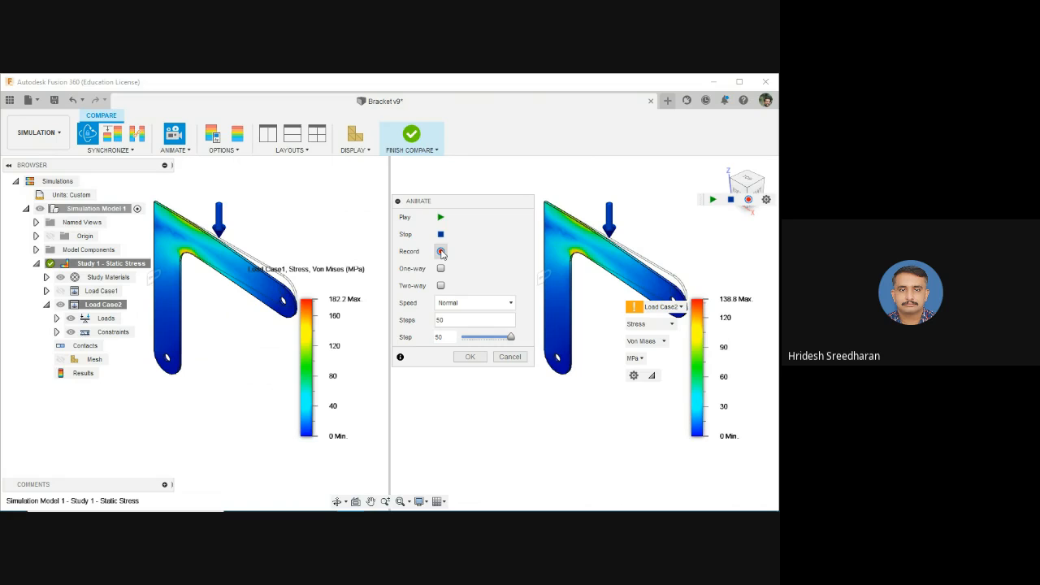
click(512, 357)
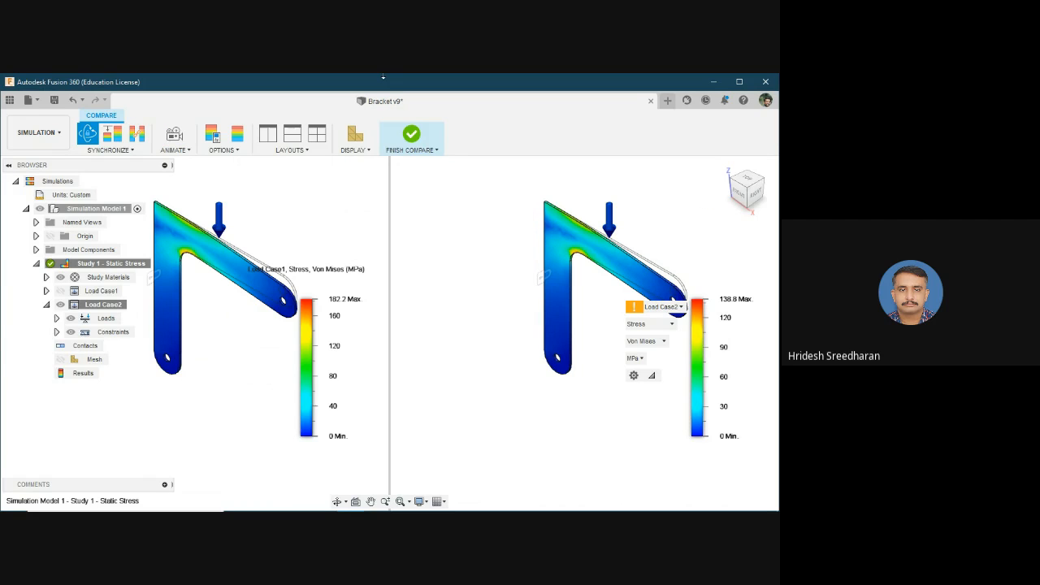
click(409, 134)
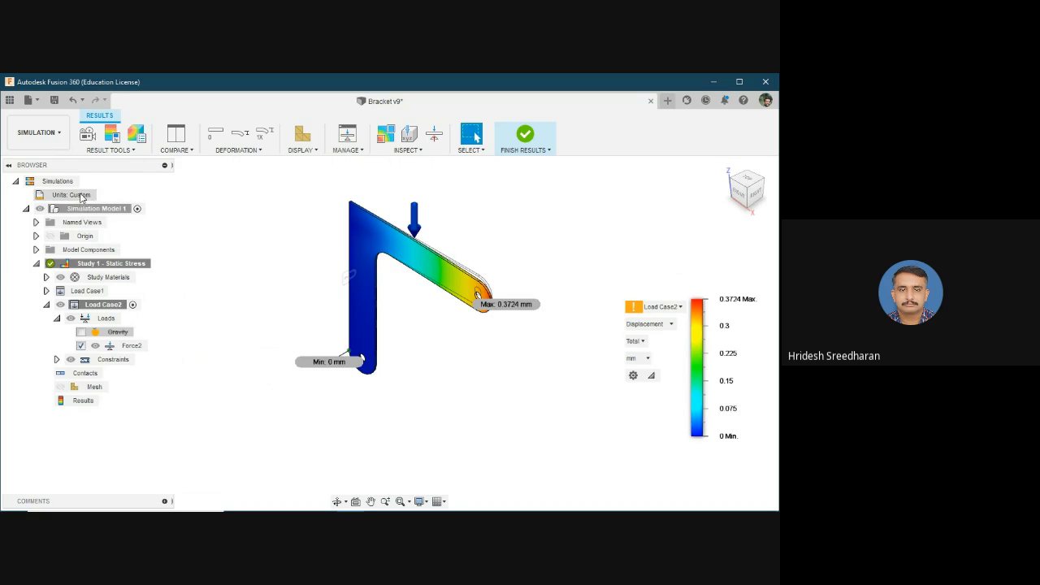
Review the study types available for a new simulation study without creating one
right_click(87, 213)
right_click(47, 182)
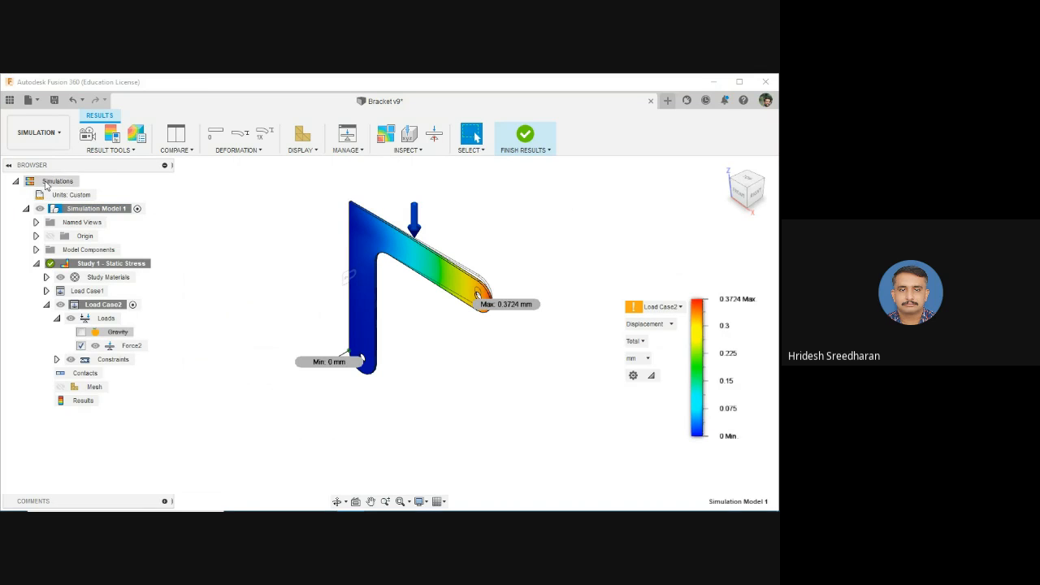
click(50, 190)
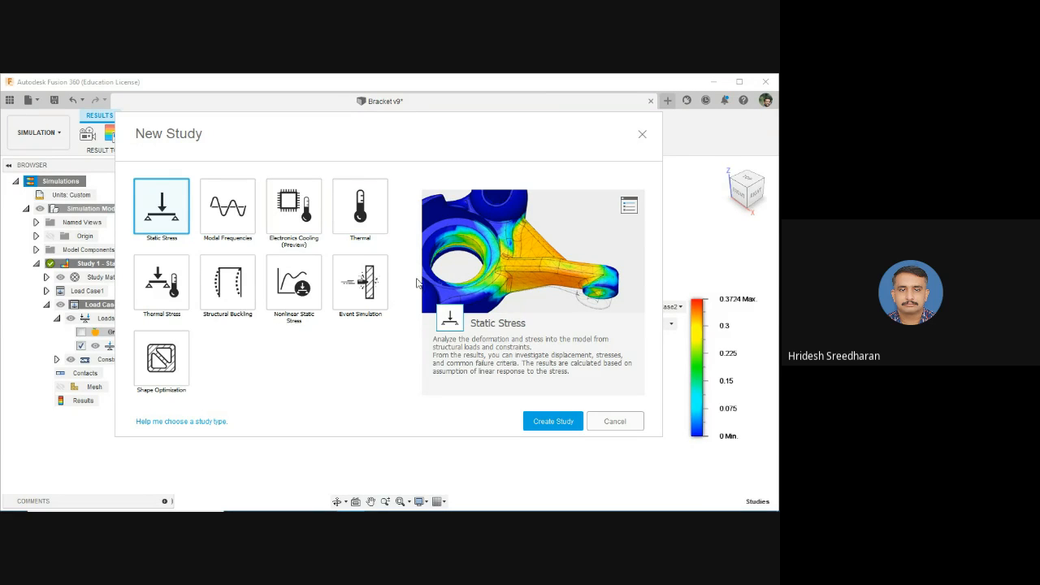
click(616, 421)
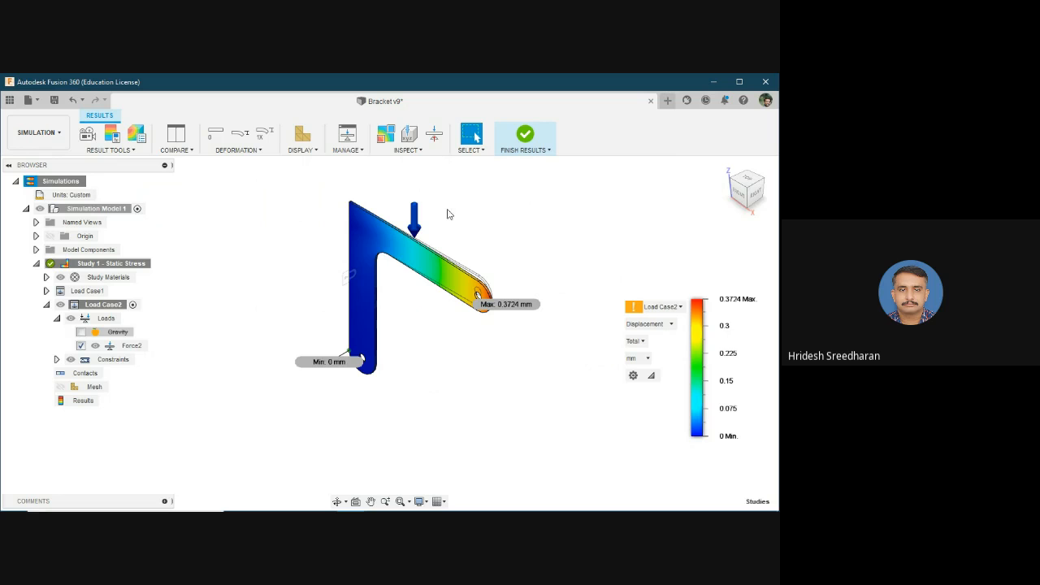
Leave the results and review the file type and save location options for exporting the study to Ansys Setup
click(525, 136)
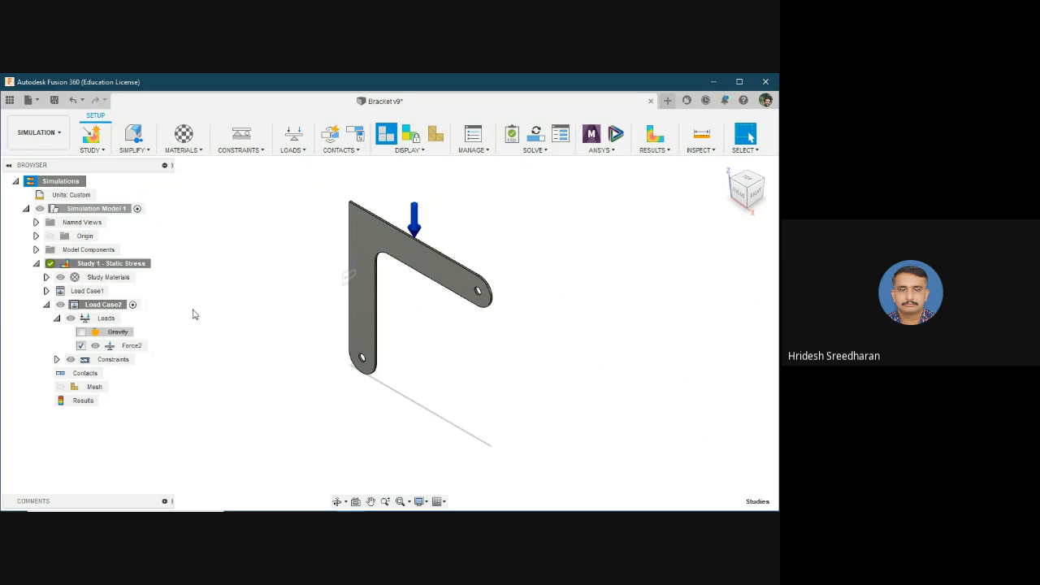
click(597, 150)
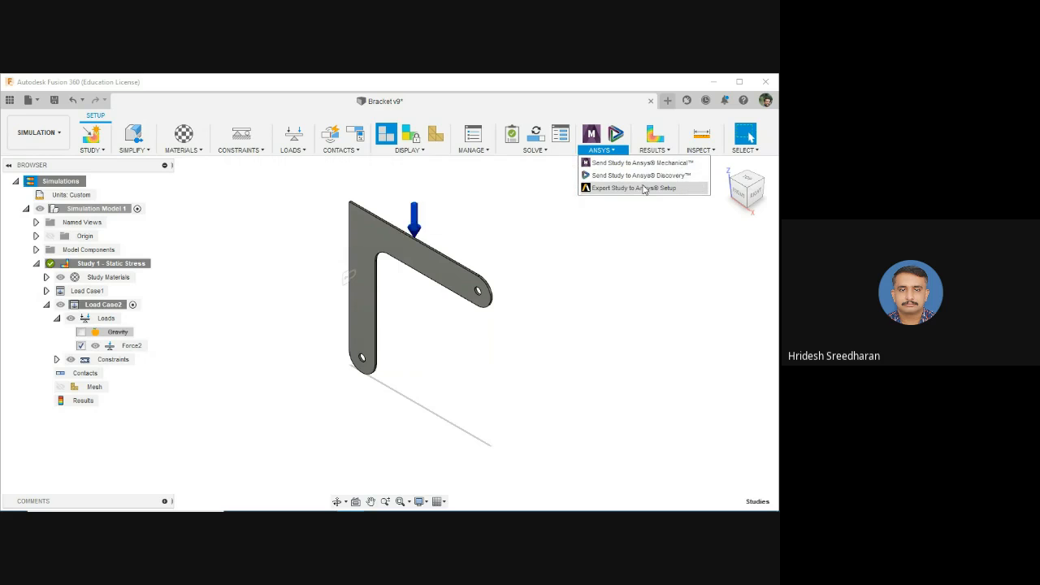
click(643, 188)
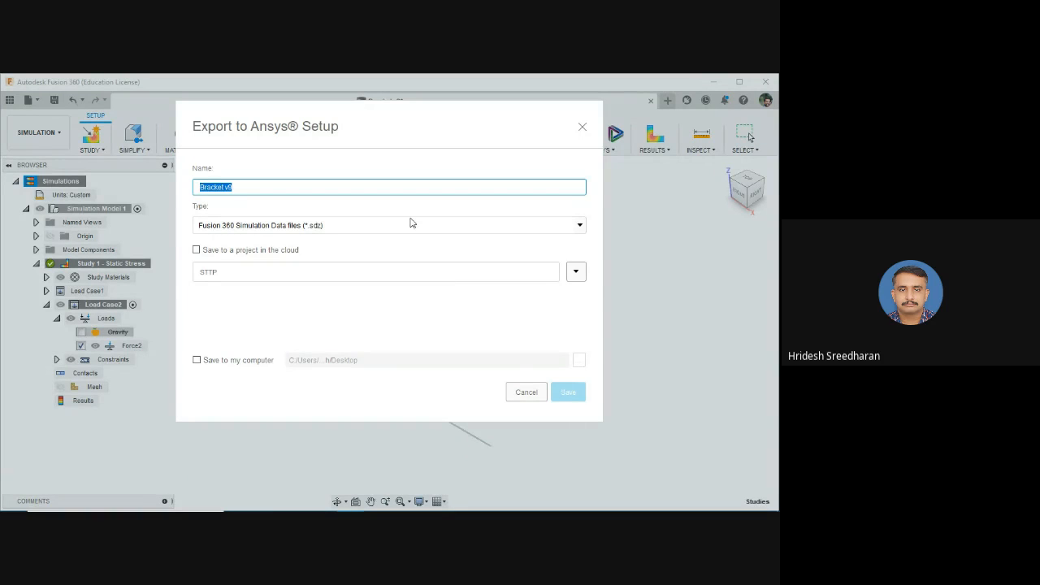
click(525, 392)
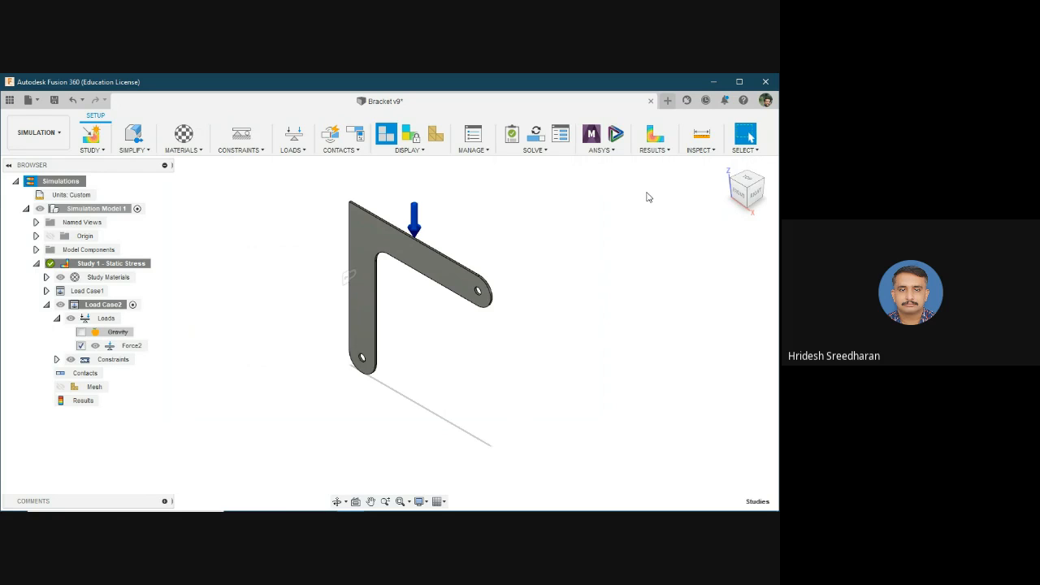
Send the static stress study to Ansys Mechanical and switch to Ansys Workbench
click(611, 151)
click(611, 150)
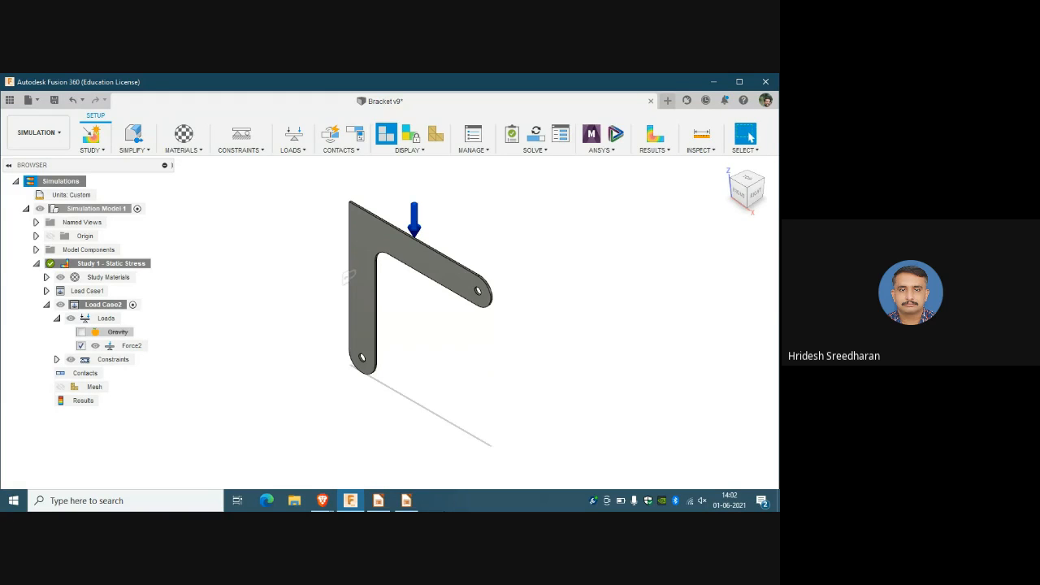
click(714, 82)
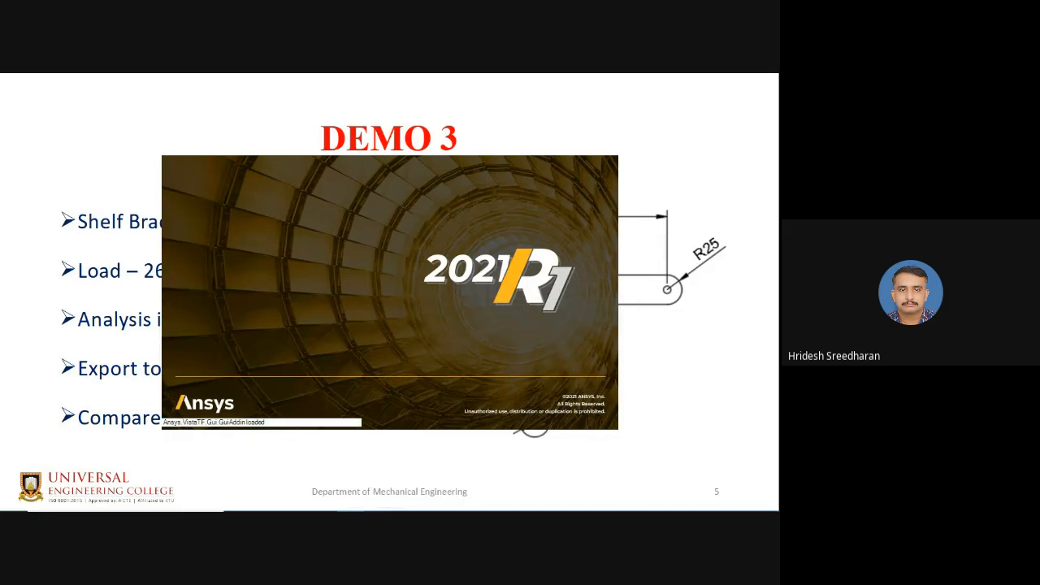
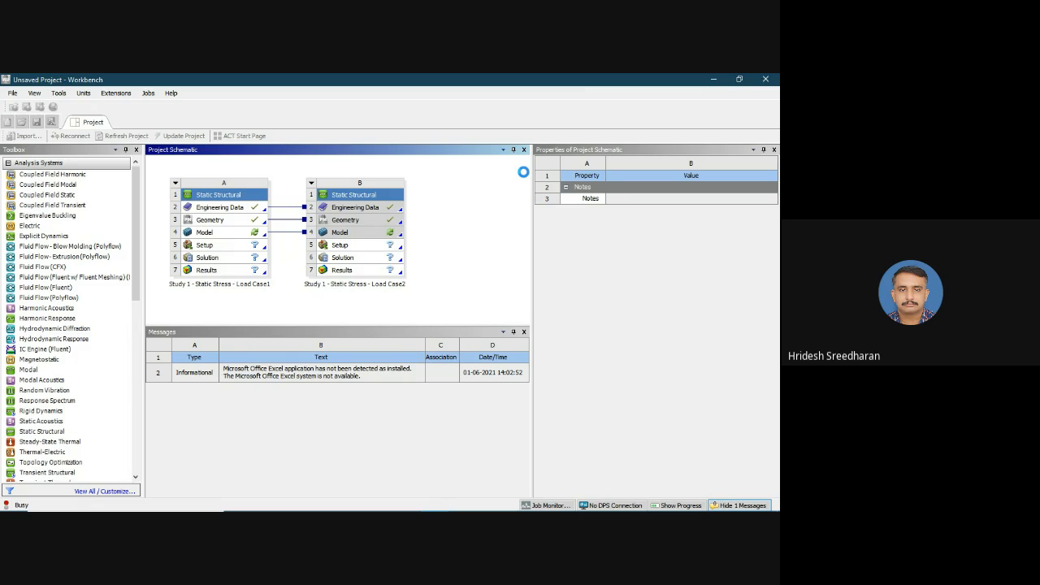
key(alt)
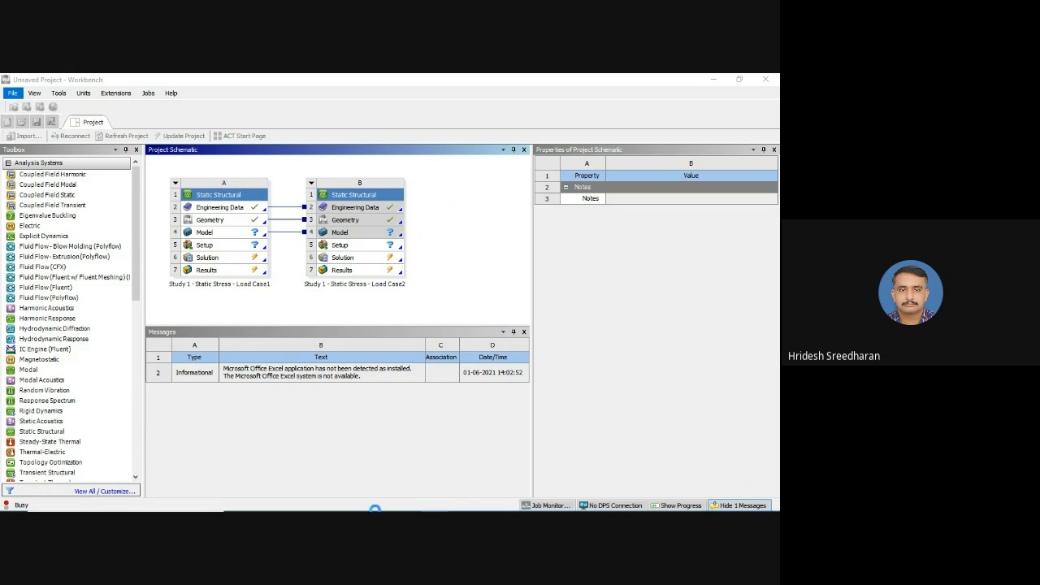
Switch back to Fusion 360 and display the study results with both load cases compared side by side
mouse_move(376, 510)
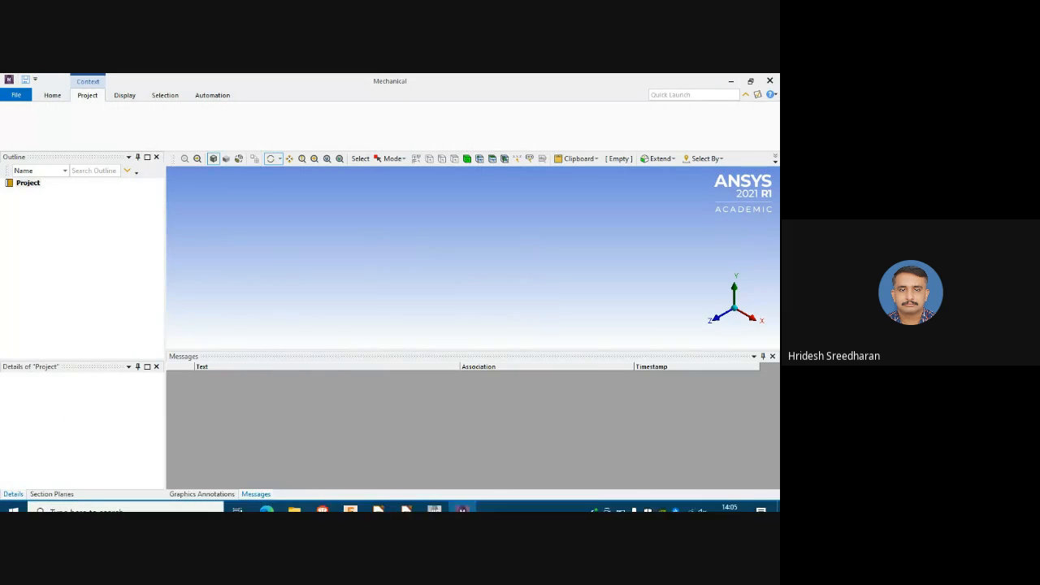
click(351, 504)
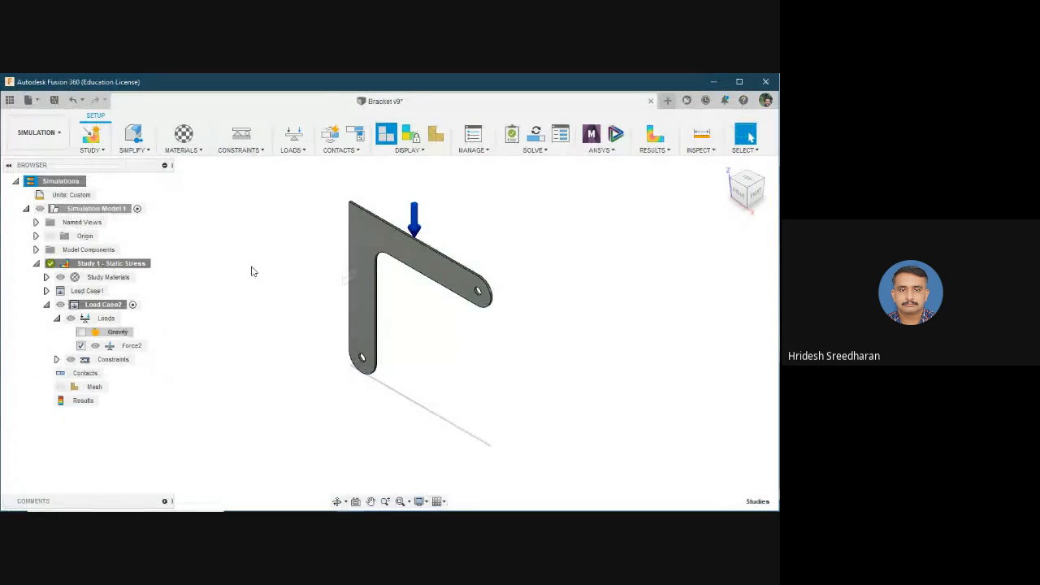
click(656, 139)
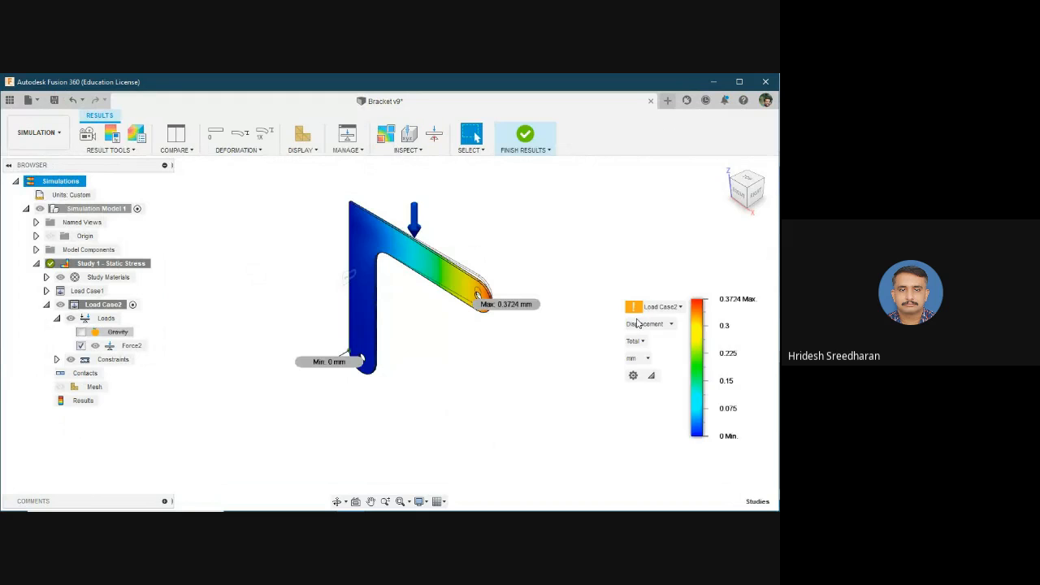
click(665, 308)
click(666, 309)
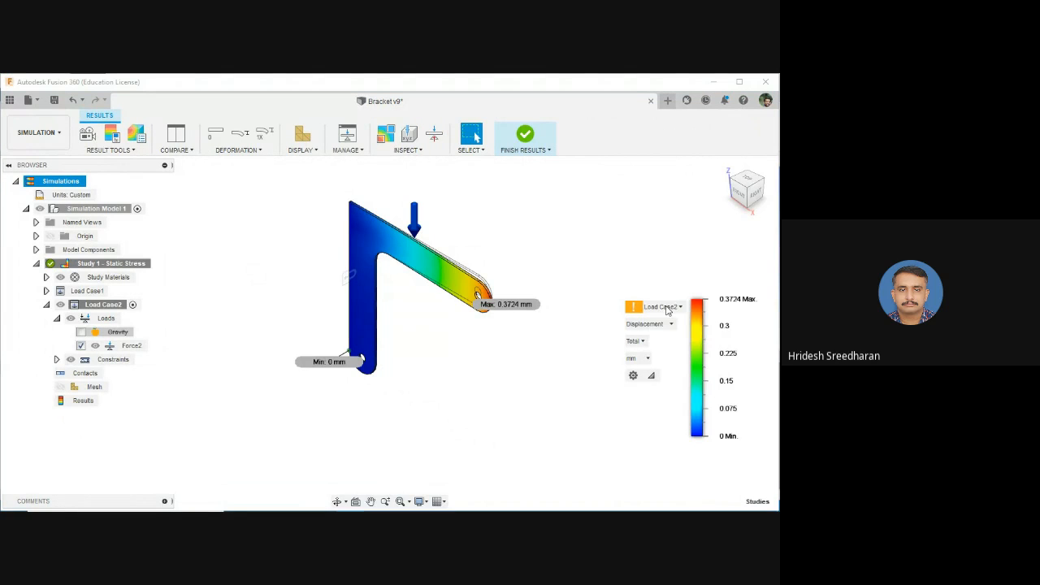
click(176, 135)
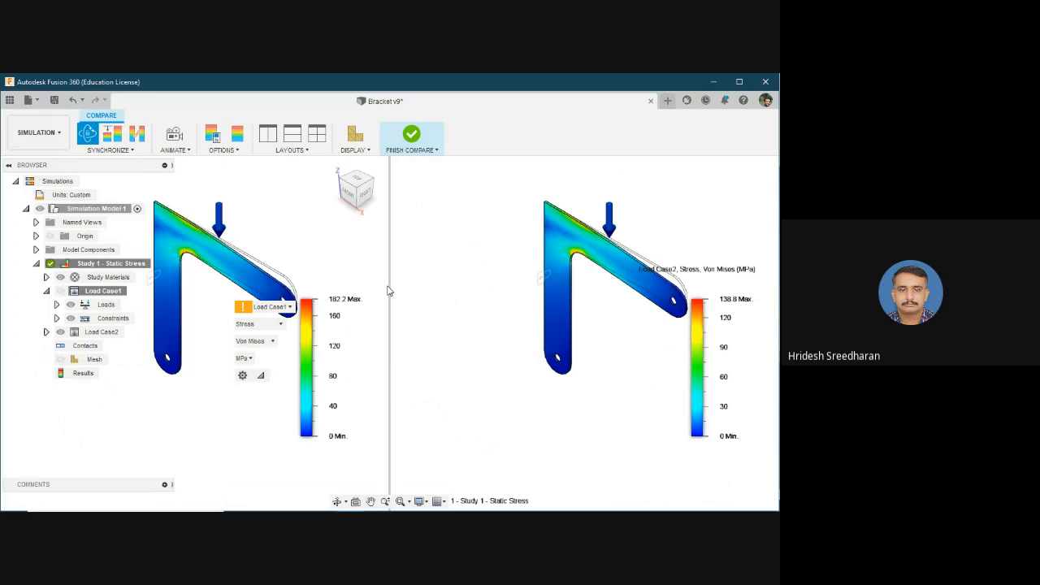
Synchronize the result type across both comparison views and set the plots to total Displacement
click(261, 324)
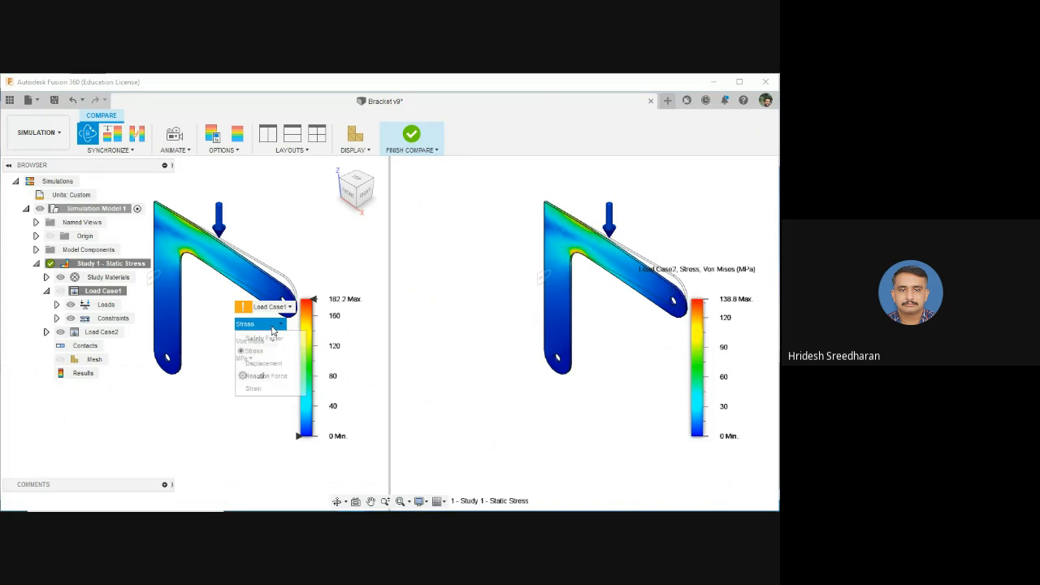
click(271, 364)
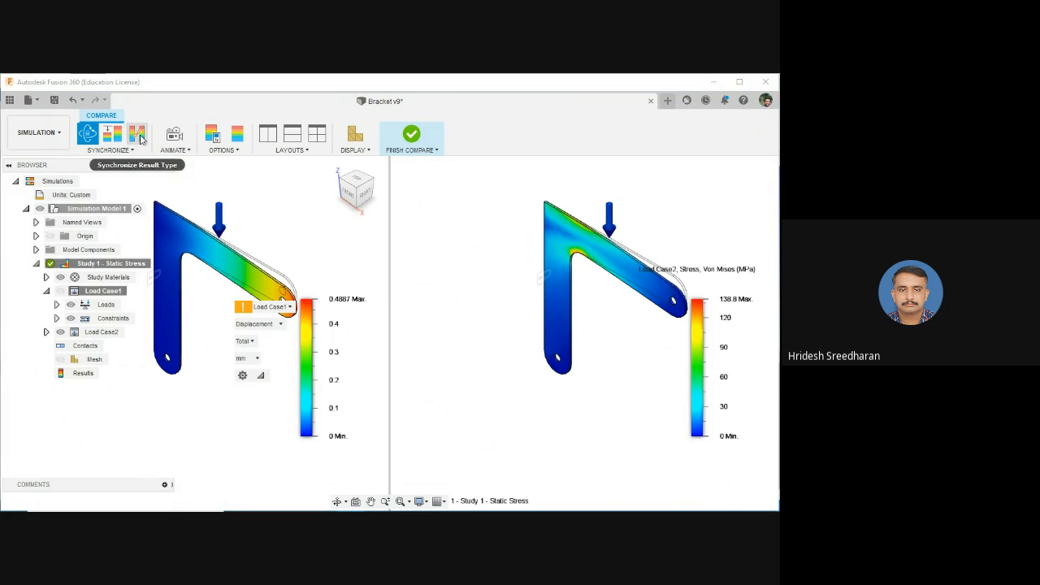
click(140, 137)
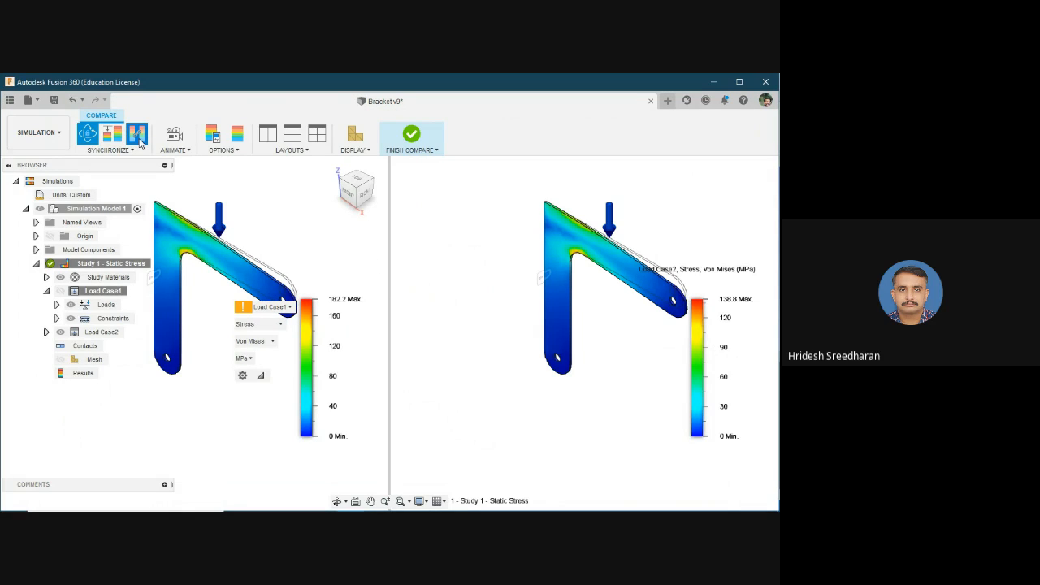
click(262, 324)
click(264, 364)
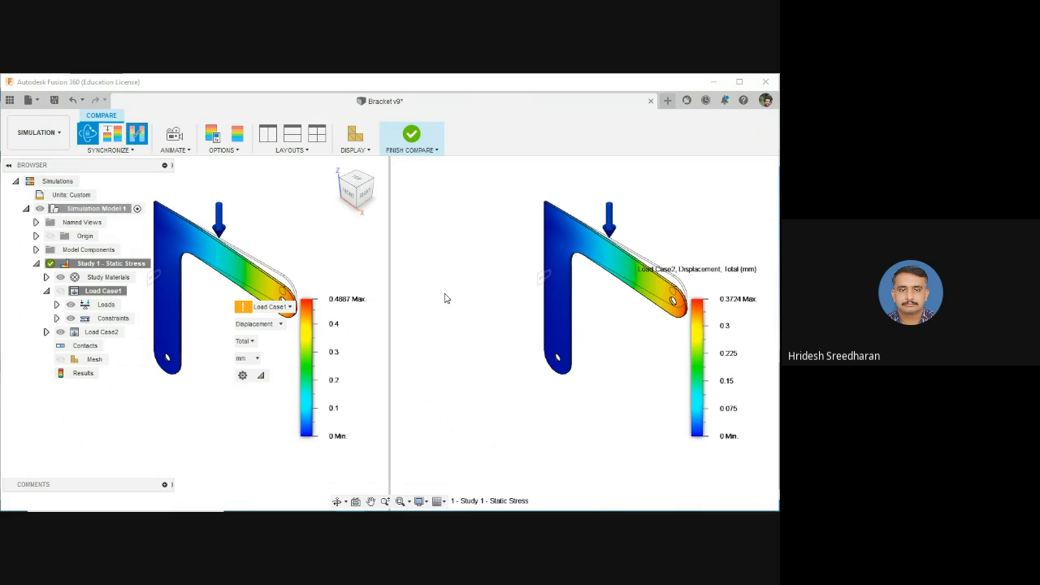
Switch to Ansys Mechanical and examine Load Case1's fixed support and force on the imported bracket
key(alt+Tab)
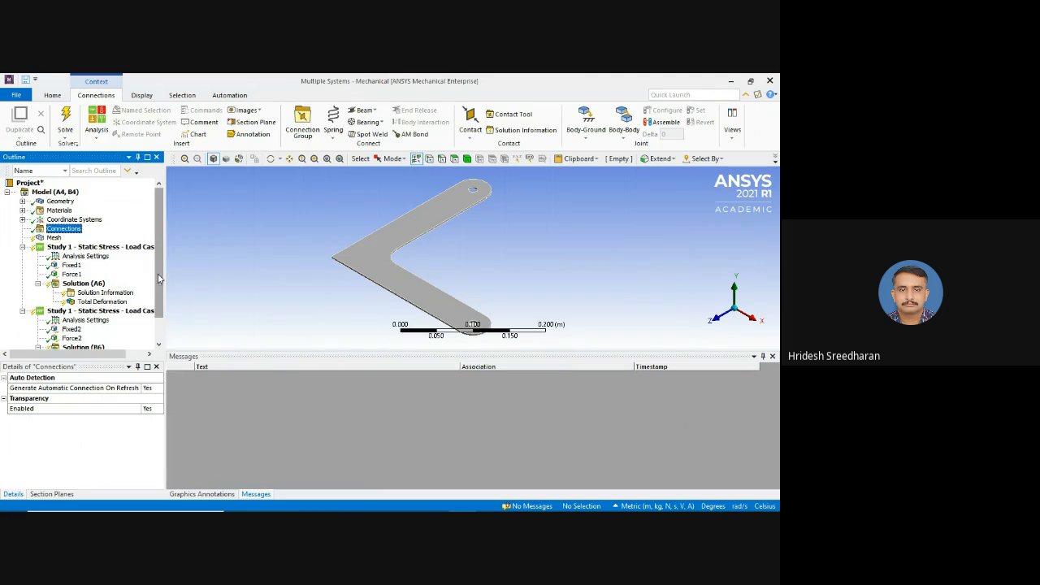
mouse_move(160, 275)
mouse_down()
mouse_move(161, 313)
mouse_move(164, 265)
mouse_up()
drag(161, 278, 158, 305)
click(72, 238)
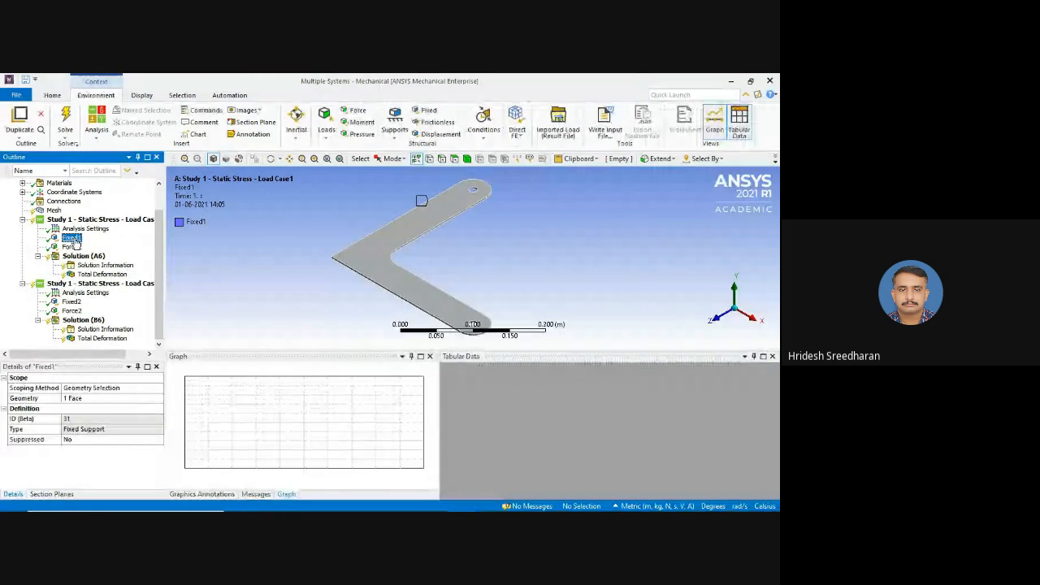
click(71, 247)
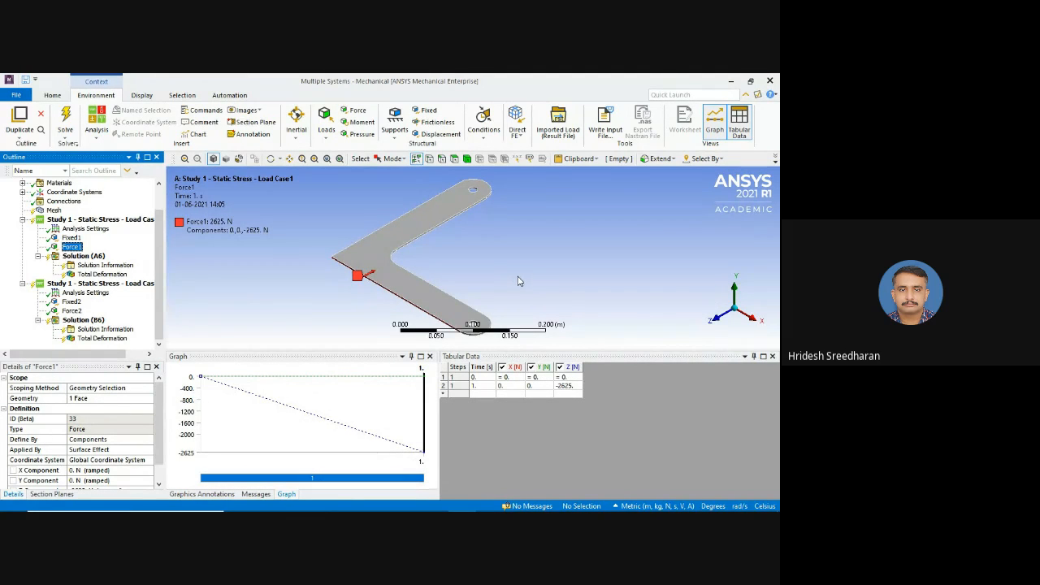
scroll(526, 260, up, 1)
middle_drag(526, 259, 487, 232)
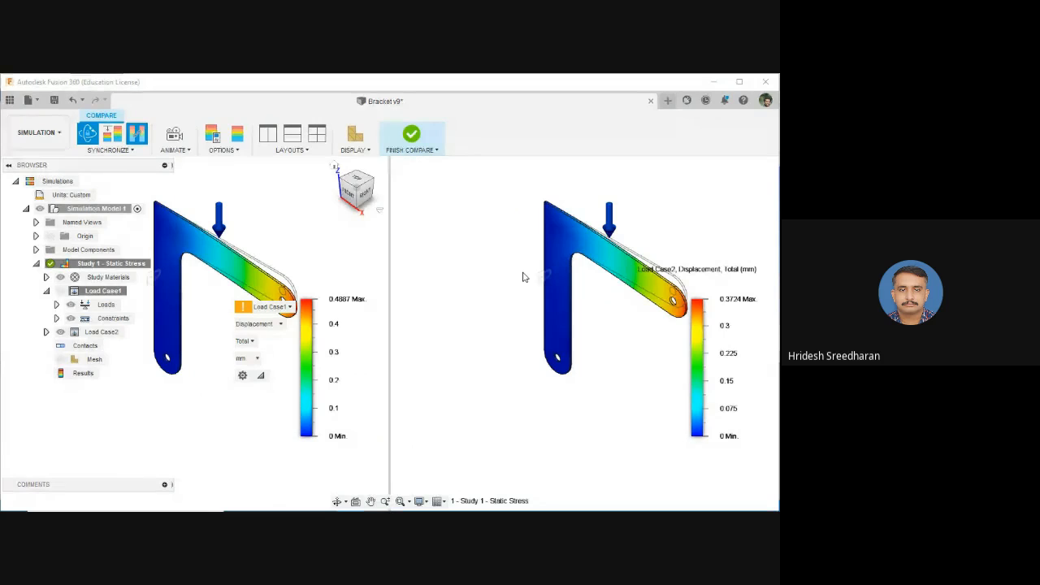
Switch to Fusion 360 and check the result types and displacement components available for Load Case1
click(264, 324)
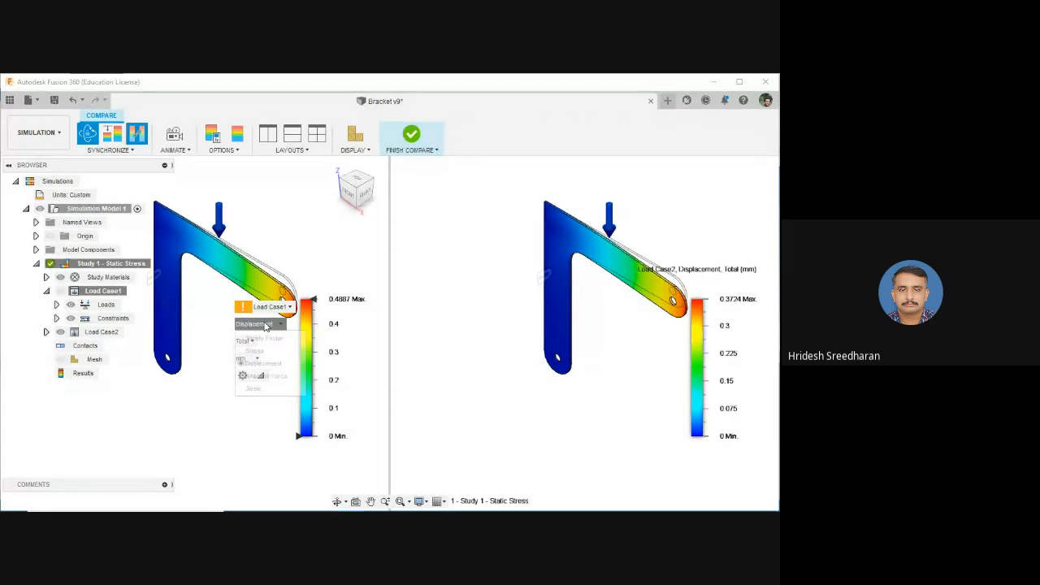
click(263, 324)
click(242, 342)
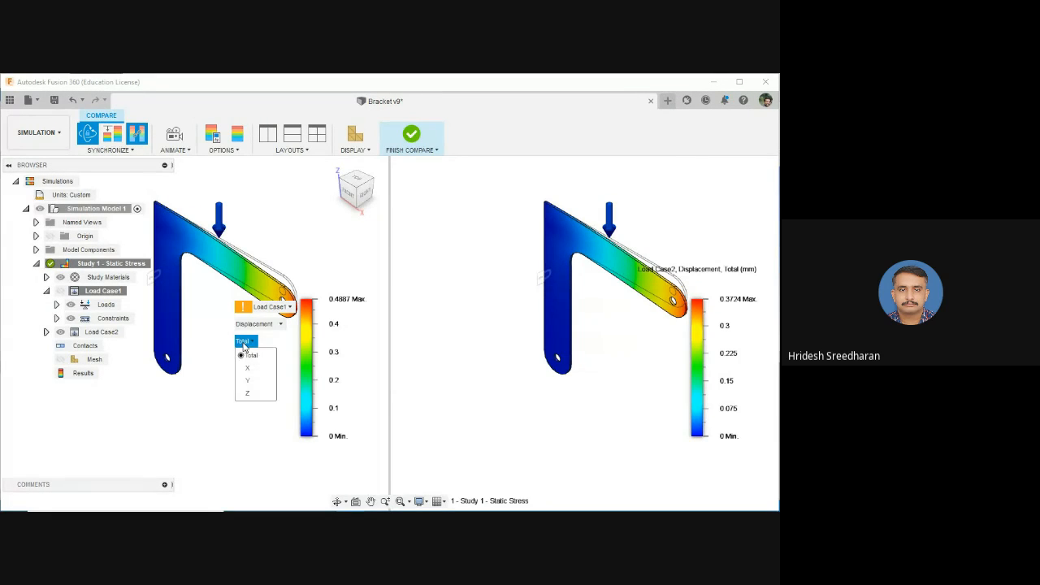
click(243, 344)
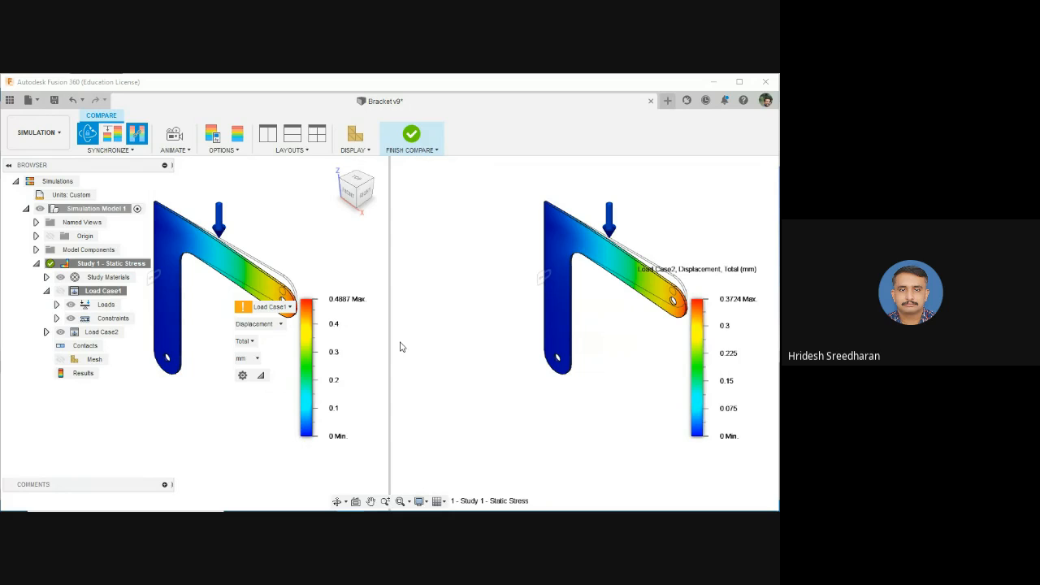
Switch to Ansys Mechanical and examine Load Case2's fixed support and force, comparing the force with the one in Load Case1
key(alt+Tab)
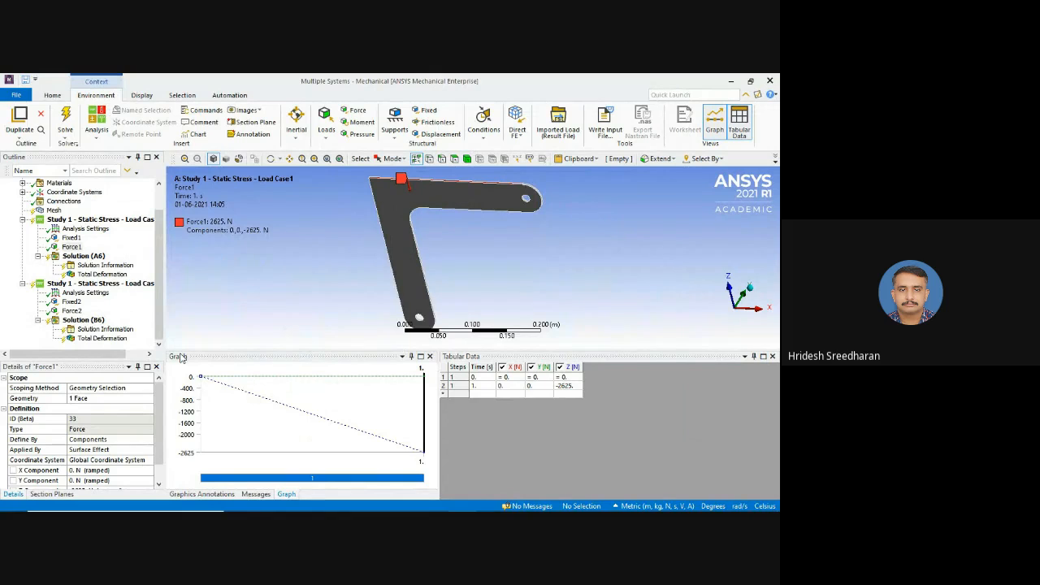
click(71, 302)
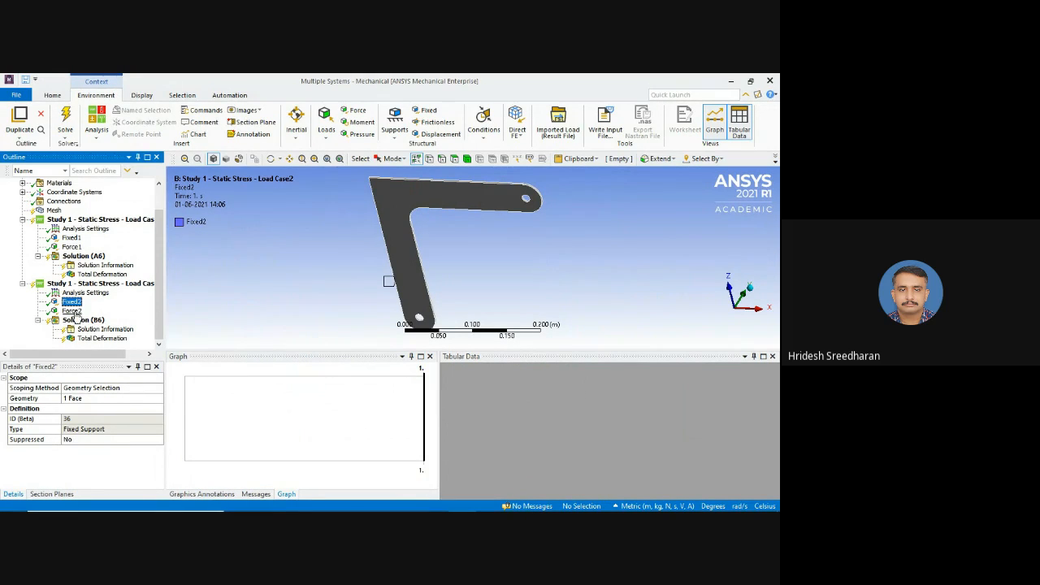
click(71, 311)
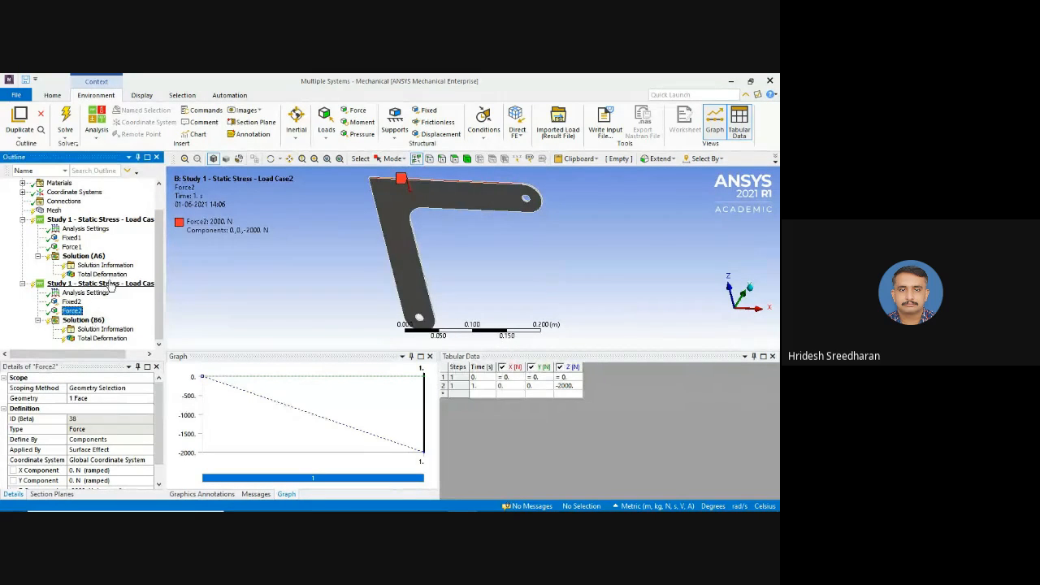
click(74, 311)
click(74, 247)
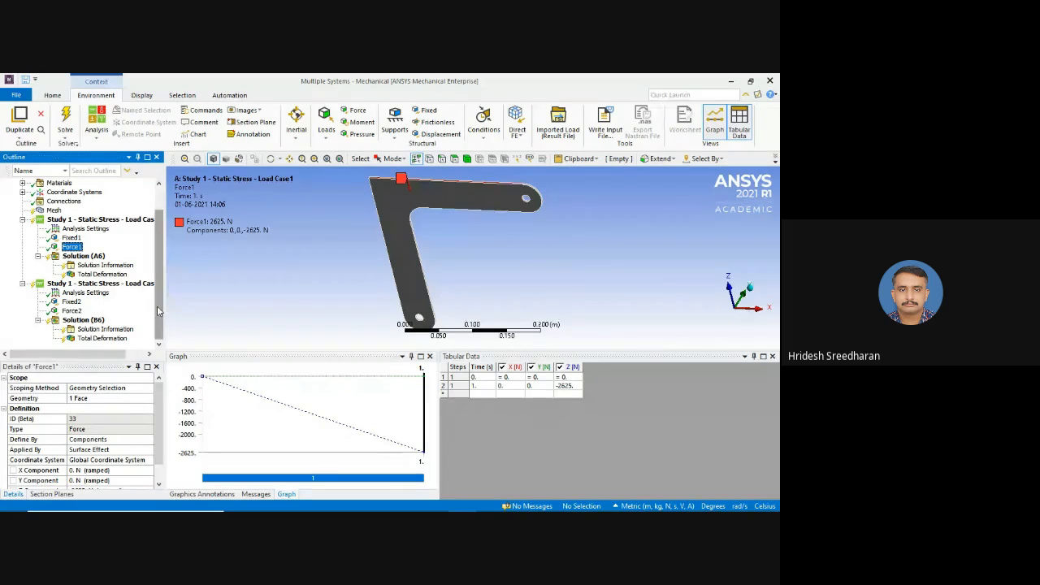
Solve the bracket's static stress analyses for Load Case1 and Load Case2
mouse_move(156, 305)
mouse_down()
mouse_move(161, 298)
mouse_move(162, 312)
mouse_up()
drag(161, 271, 161, 190)
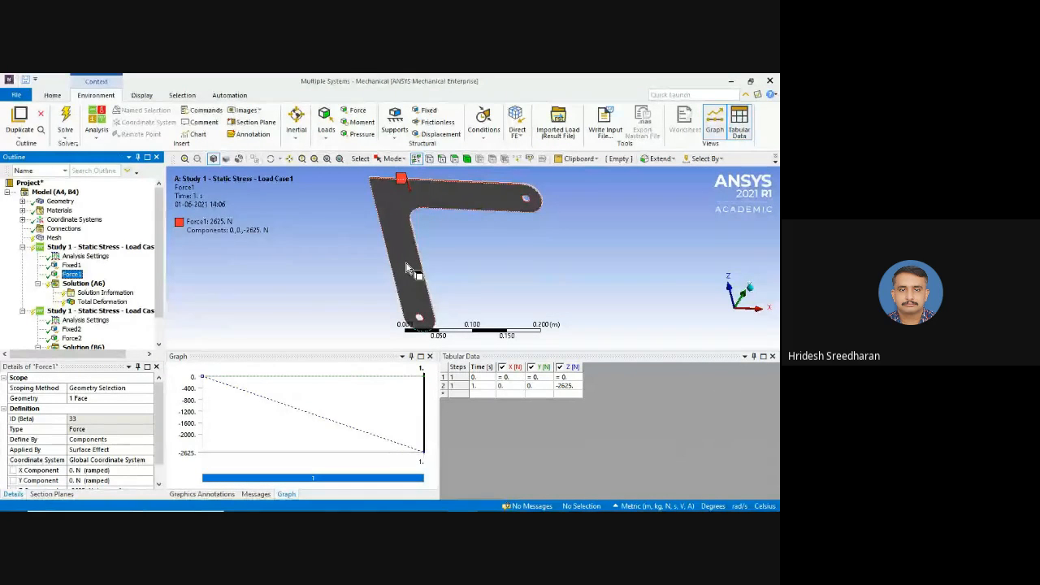
click(67, 122)
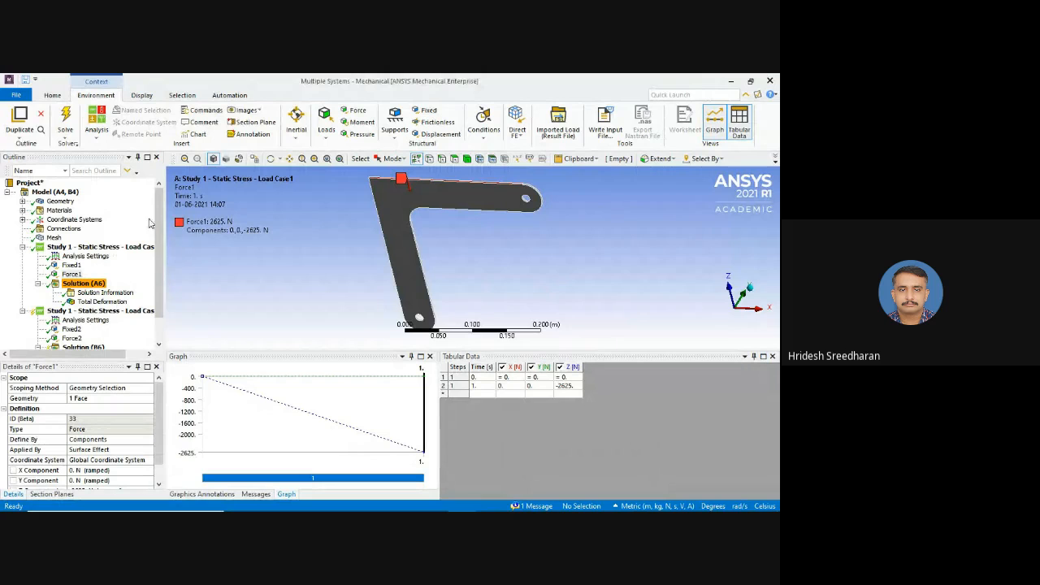
Add another Total Deformation result to the solutions of Load Case2 and Load Case1
scroll(160, 292, down, 1)
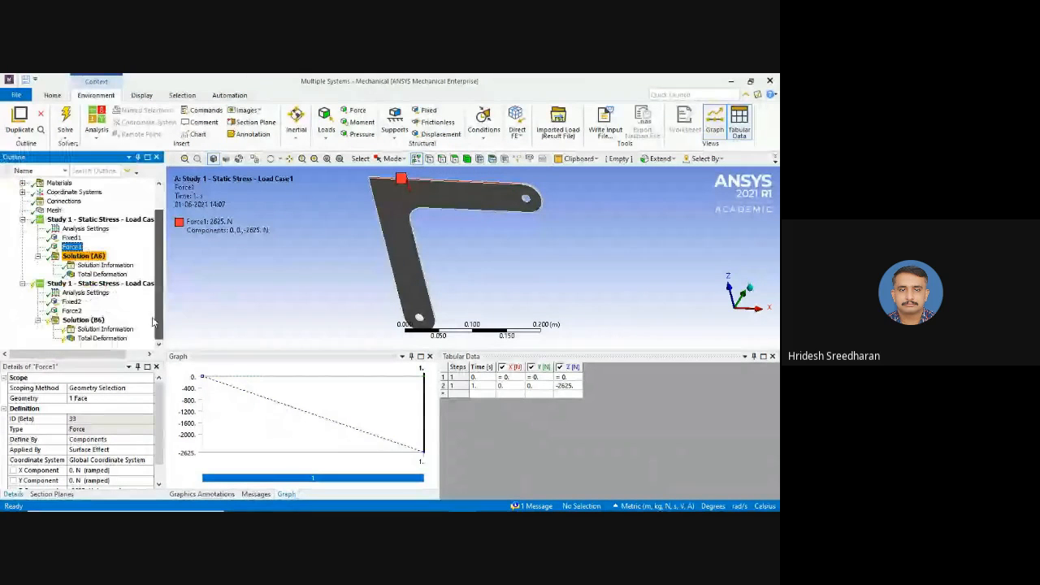
click(84, 320)
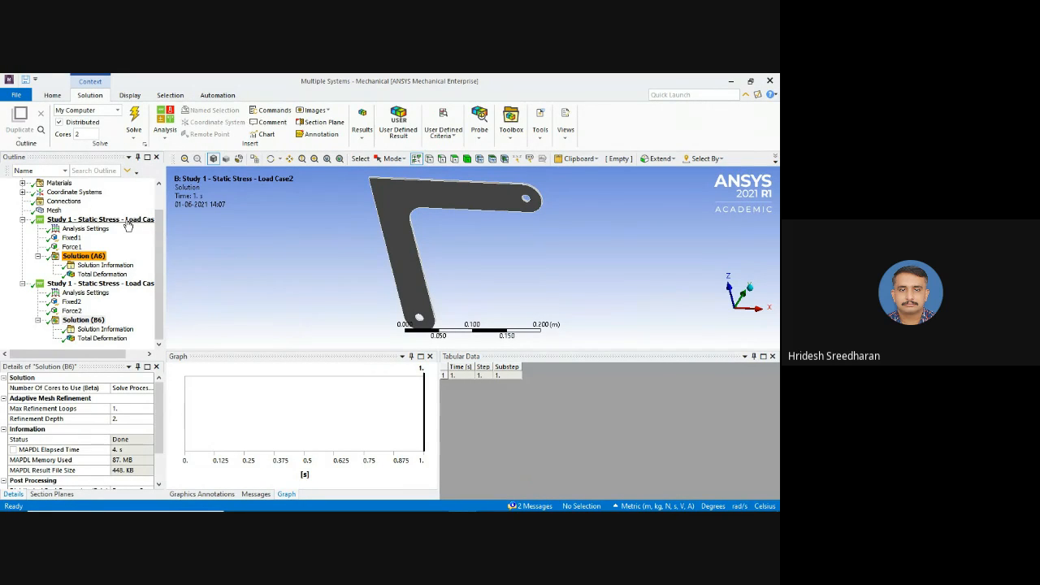
click(361, 140)
click(371, 166)
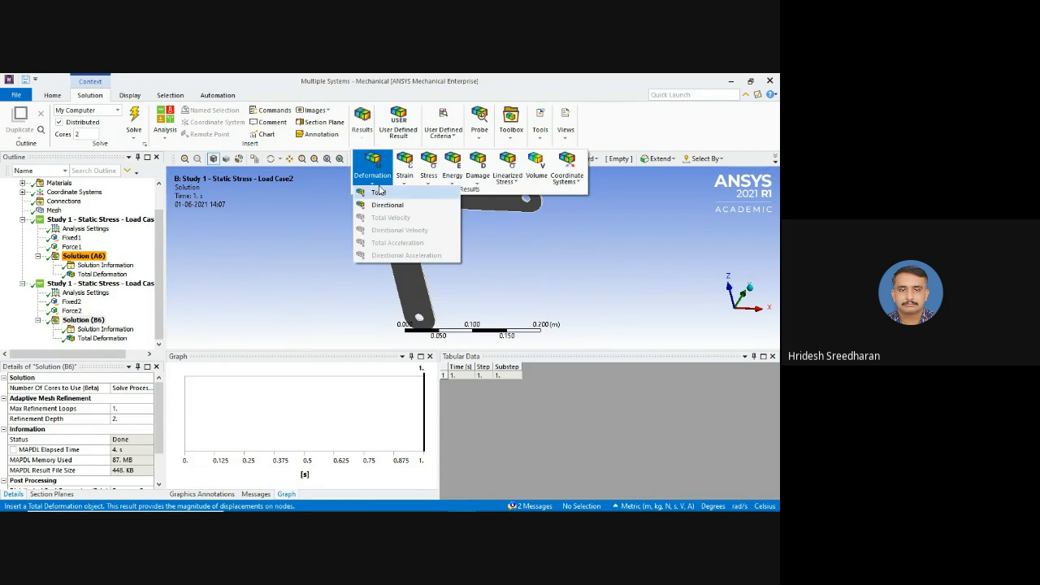
click(383, 196)
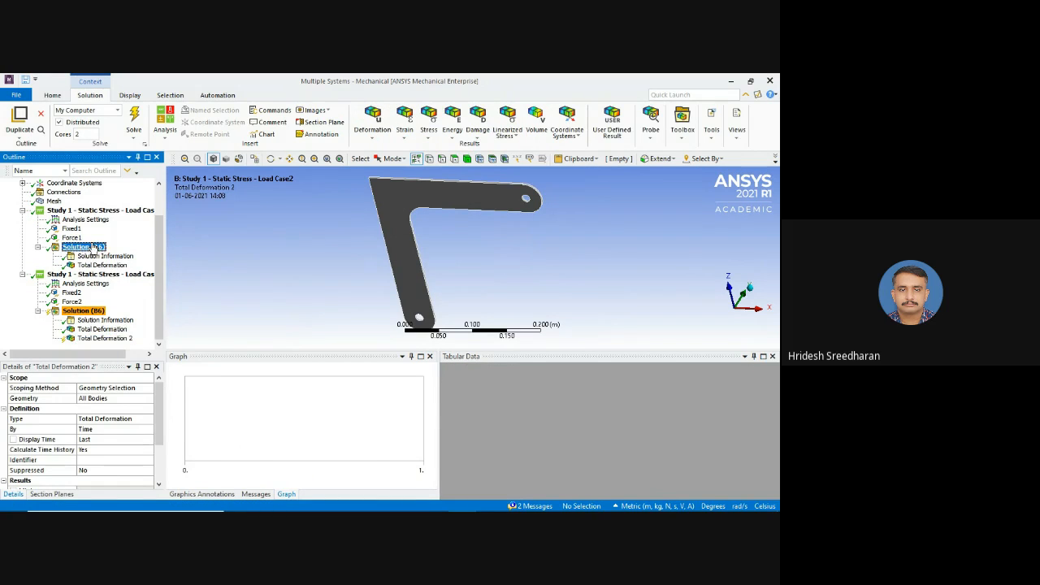
click(84, 246)
click(362, 122)
click(372, 168)
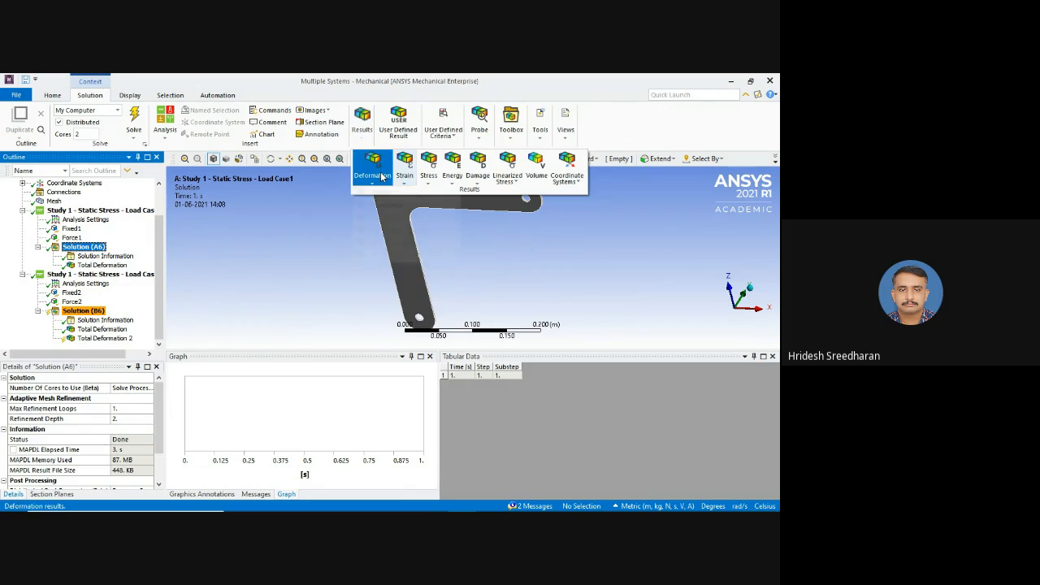
click(381, 192)
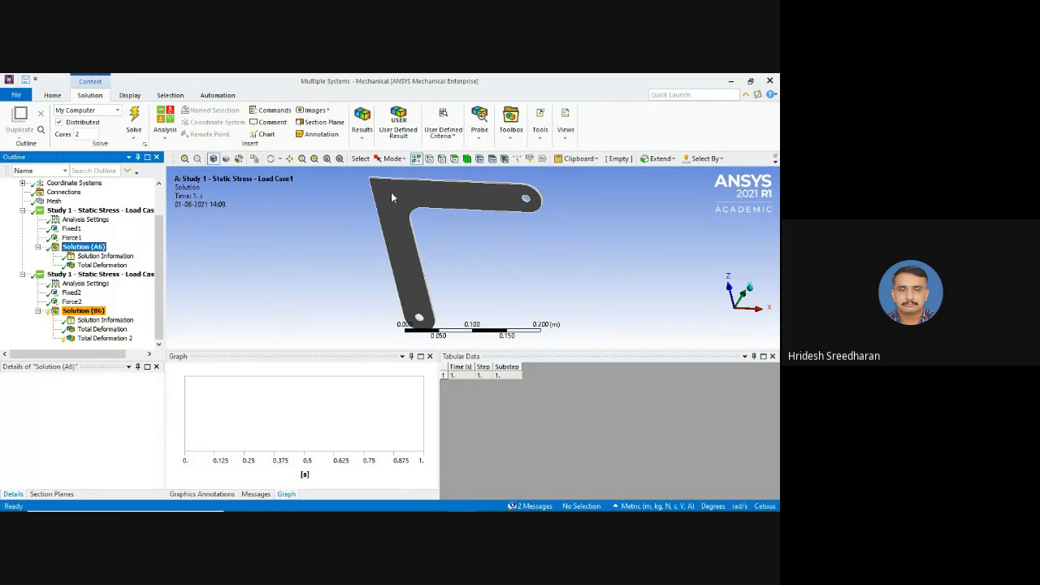
Add an Equivalent (von-Mises) stress result to the solutions of Load Case1 and Load Case2
click(84, 246)
click(361, 122)
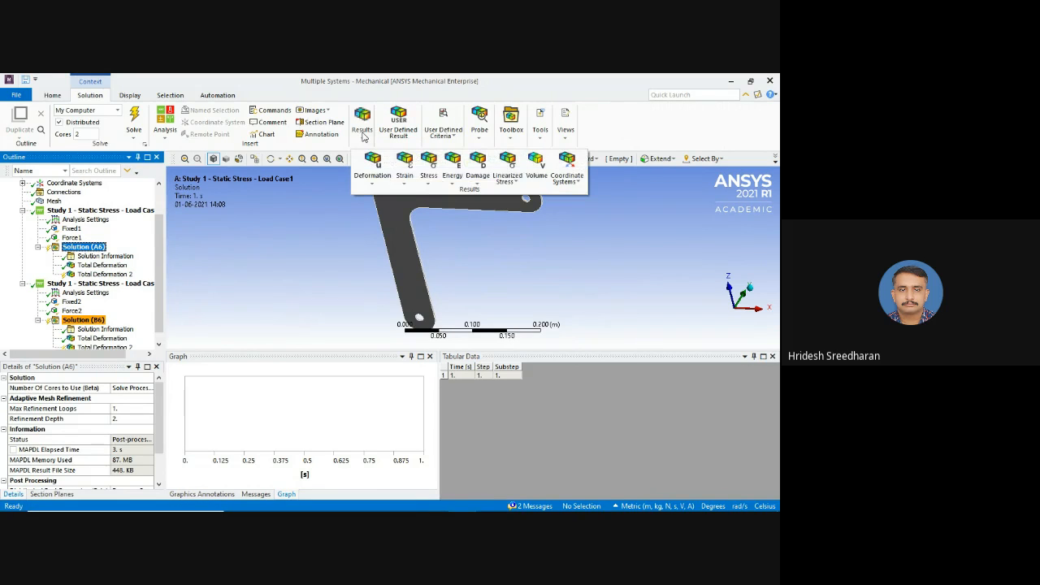
click(429, 176)
click(455, 193)
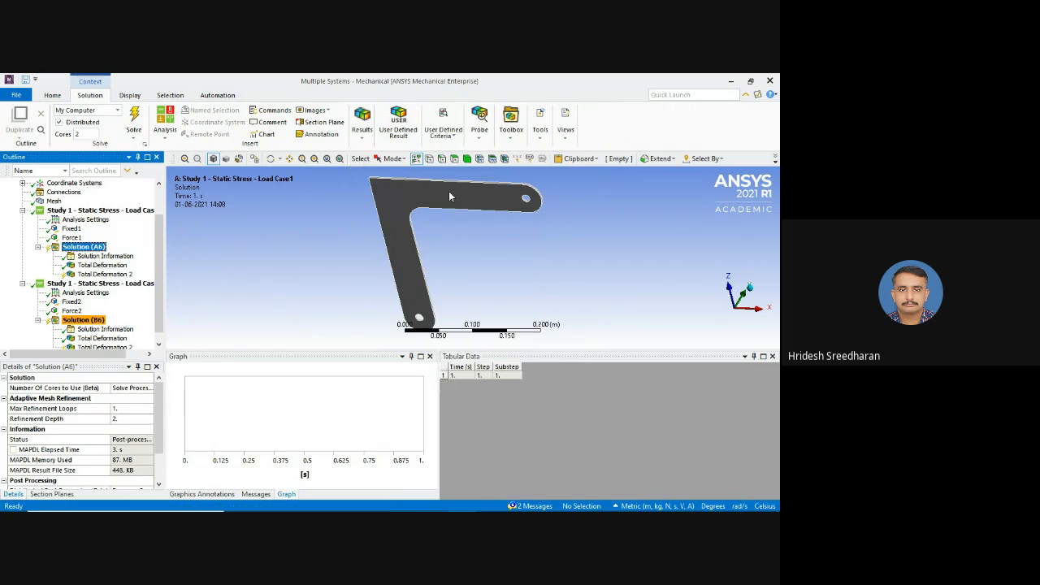
click(97, 327)
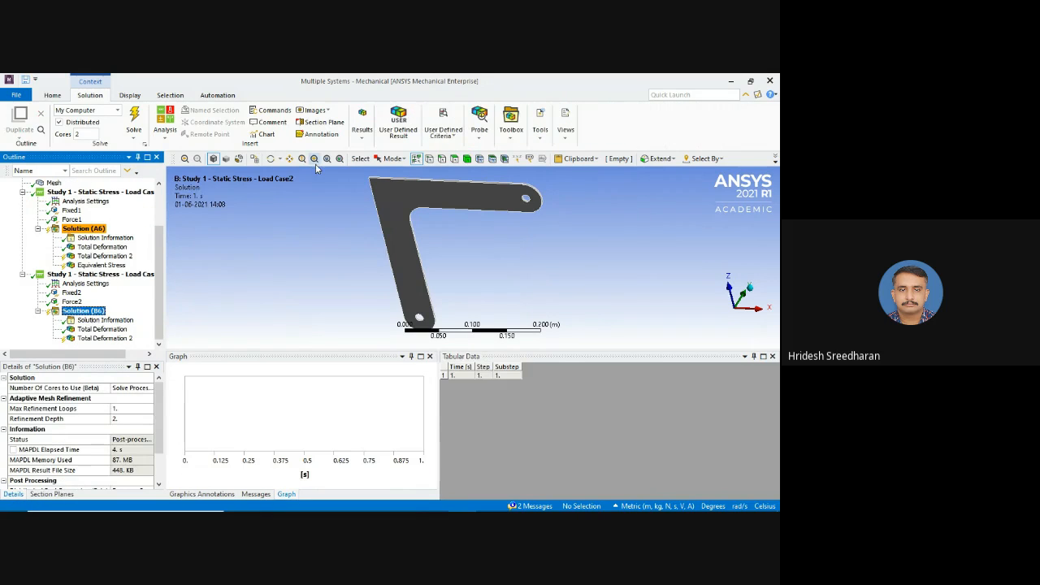
click(358, 132)
click(429, 176)
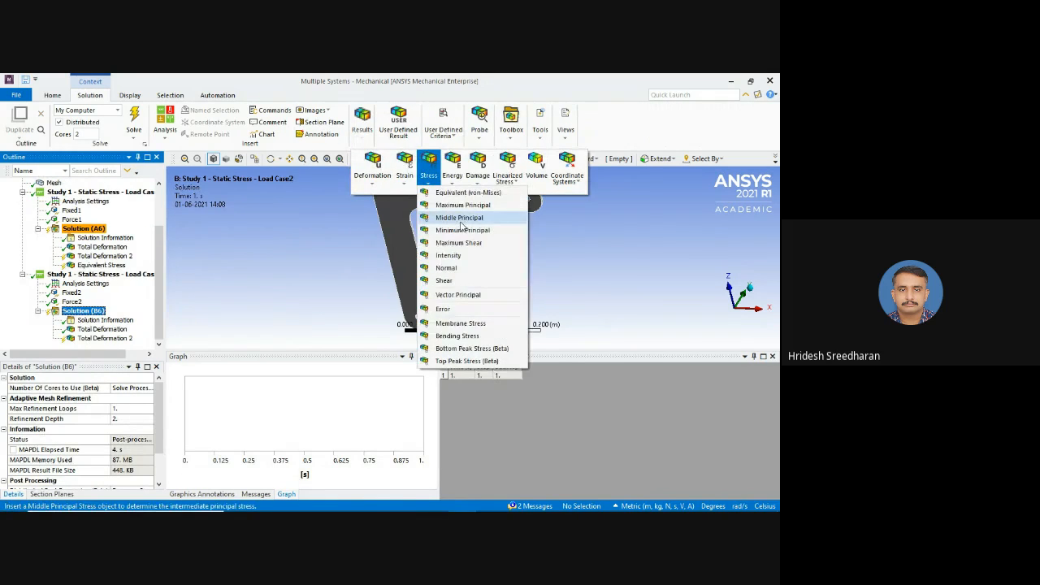
click(467, 193)
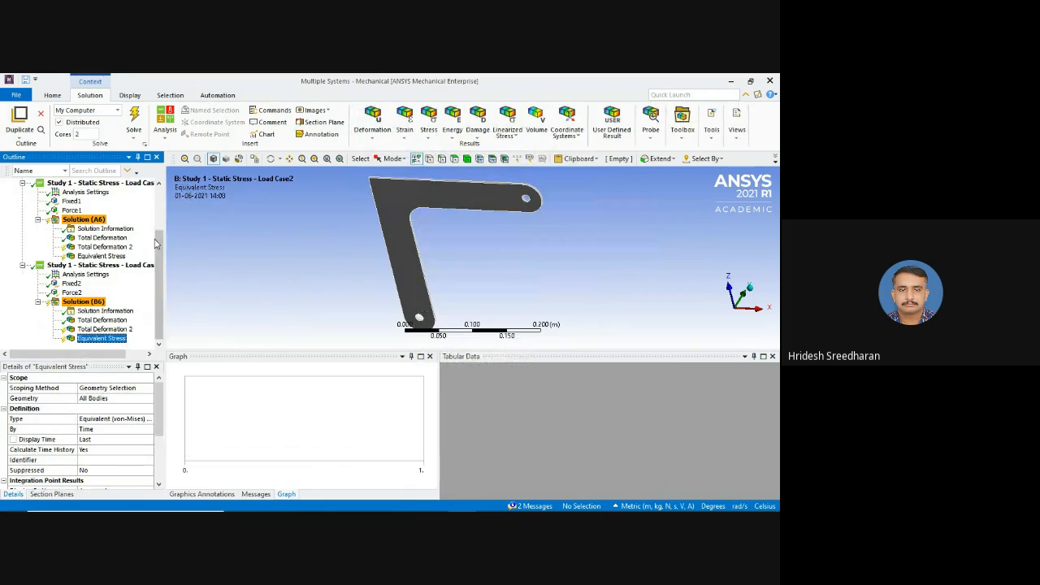
Evaluate all results for the solutions of both load cases
click(82, 221)
right_click(82, 221)
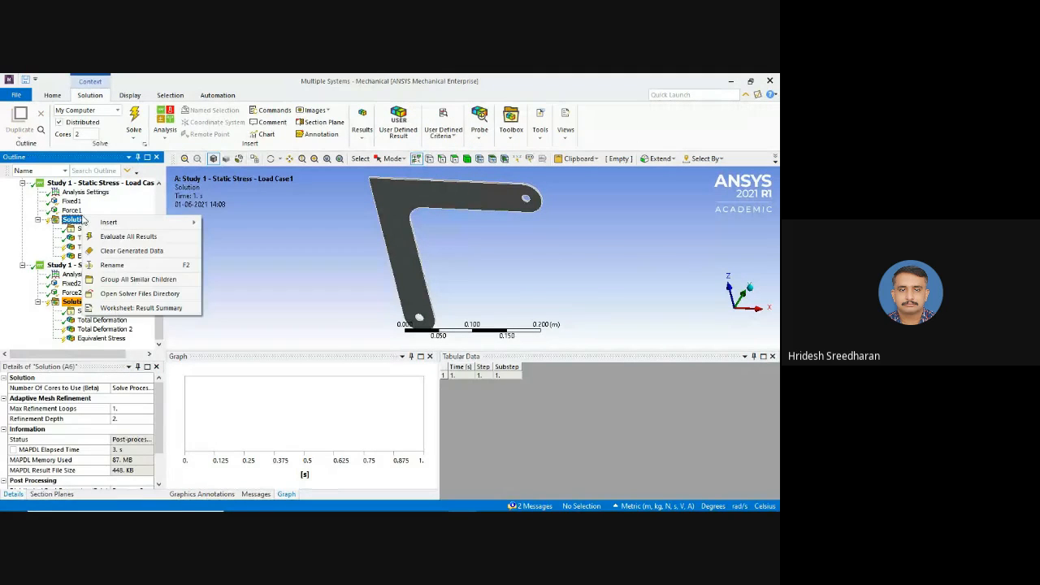
click(122, 236)
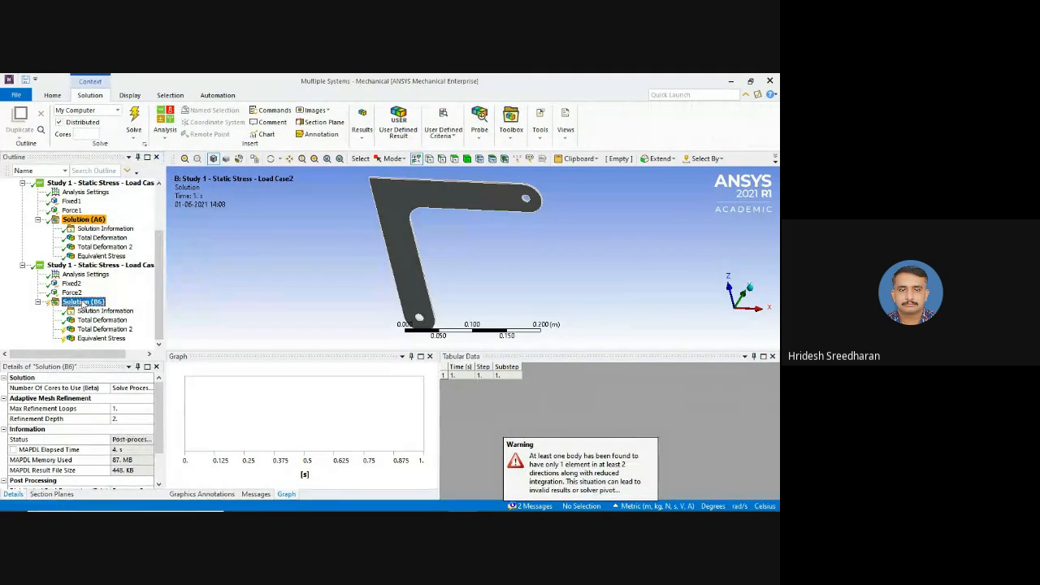
right_click(83, 303)
click(126, 321)
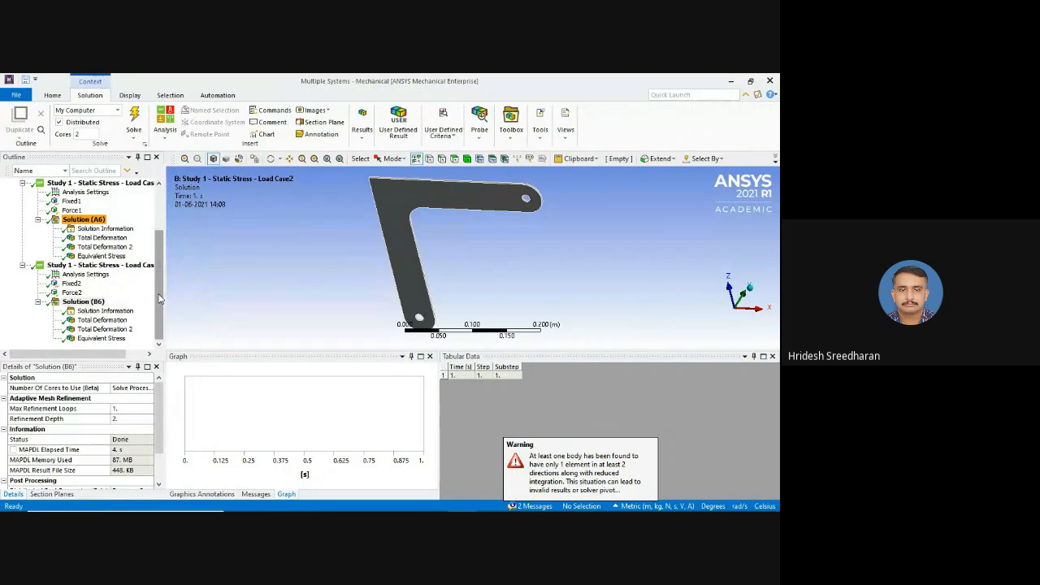
Compare both load cases' Total Deformation in Ansys Mechanical with the total displacement plots in Fusion 360
click(103, 237)
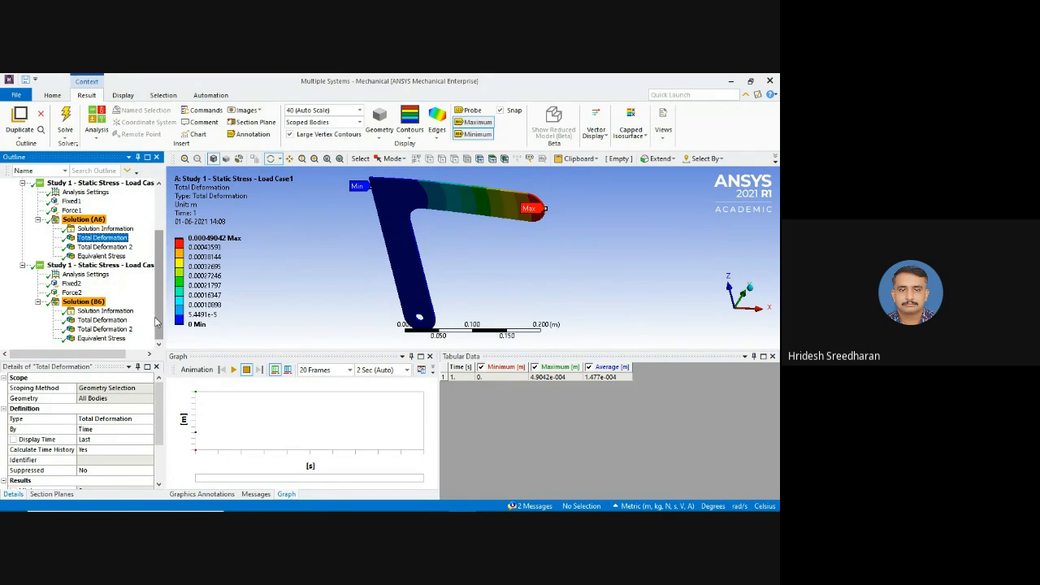
click(213, 238)
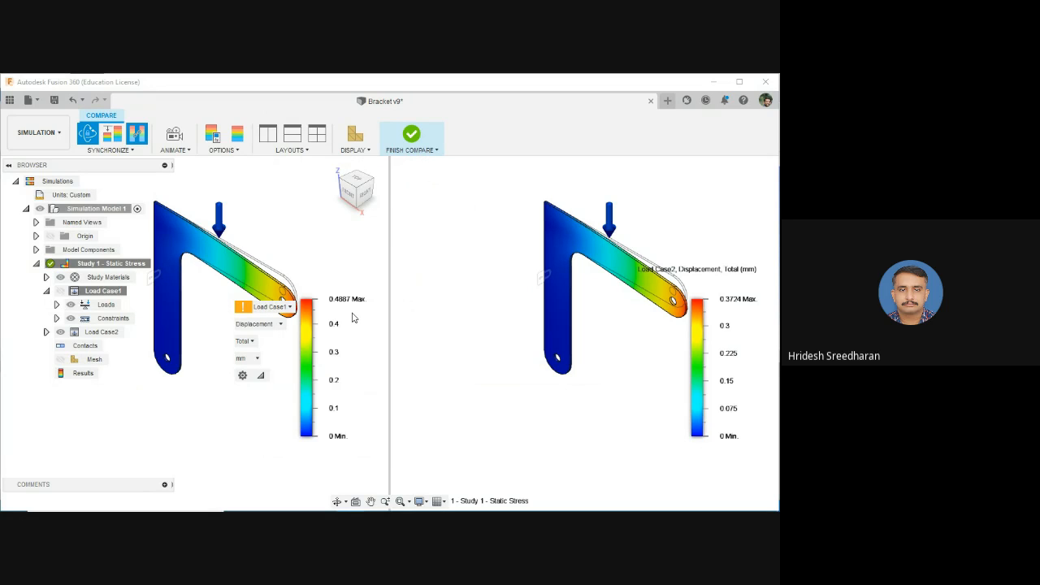
key(alt+Tab)
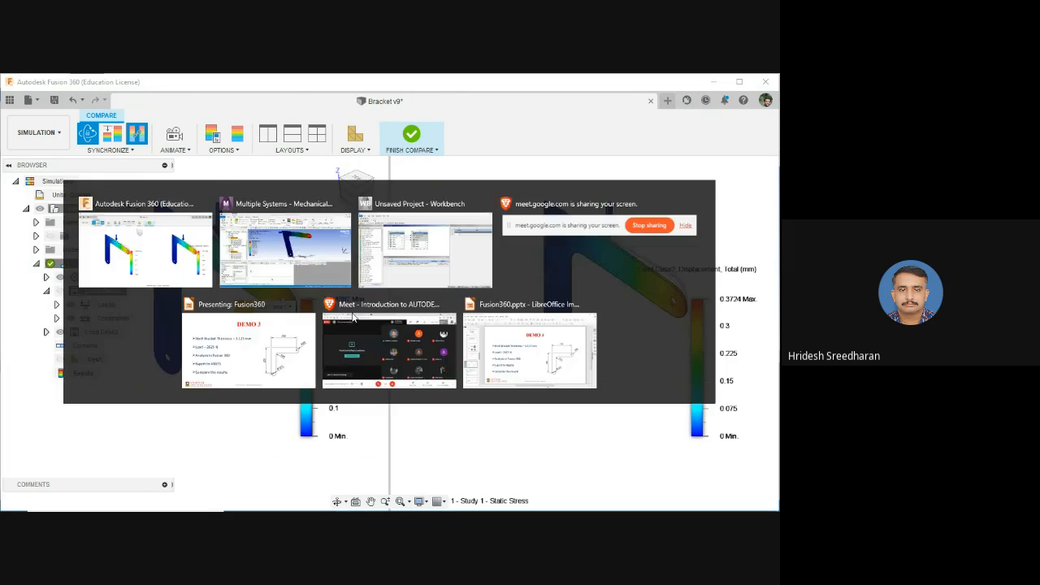
key(alt+Tab)
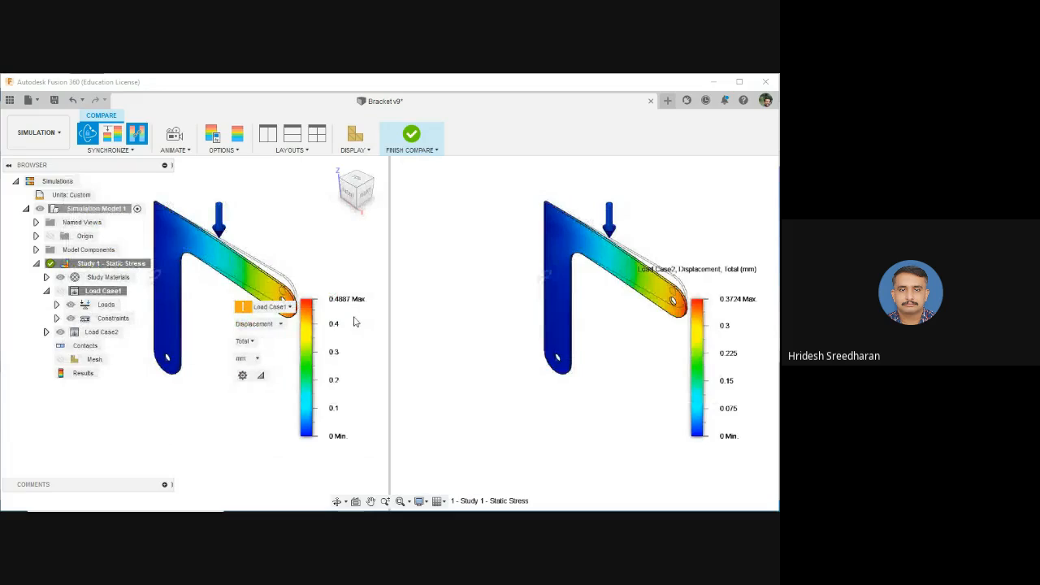
key(alt+Tab)
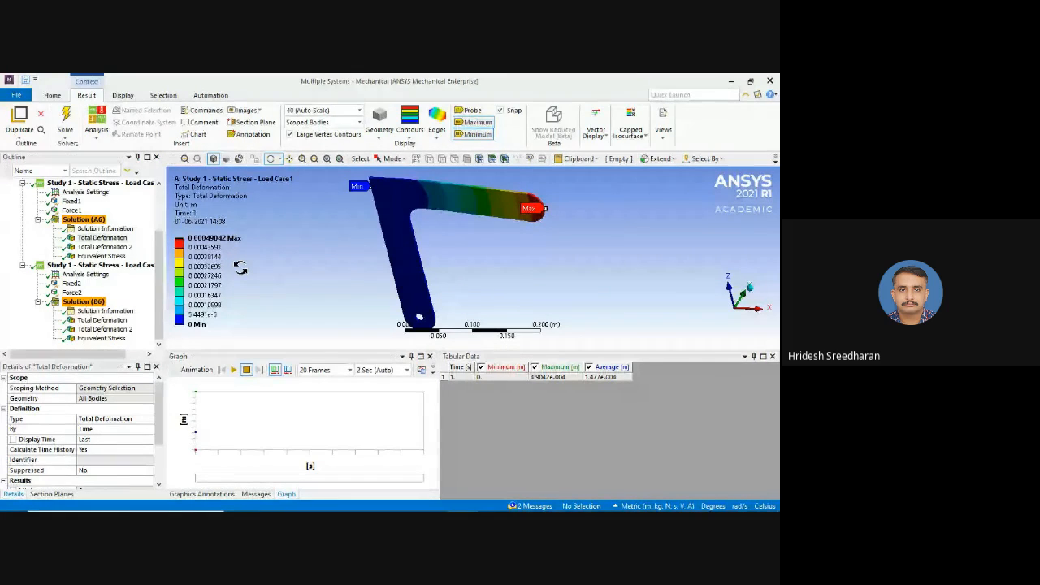
key(alt+Tab)
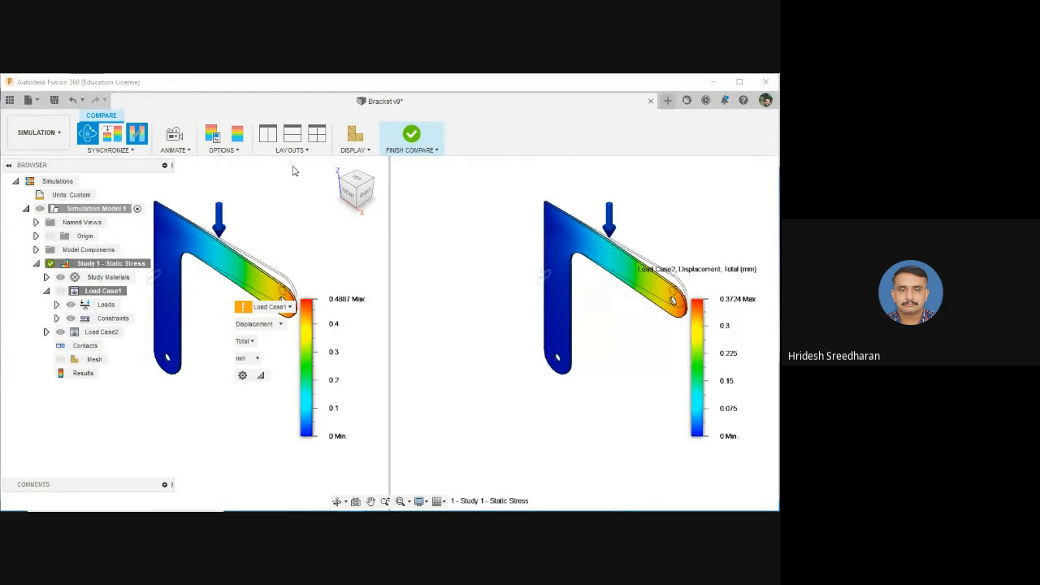
key(alt+Tab)
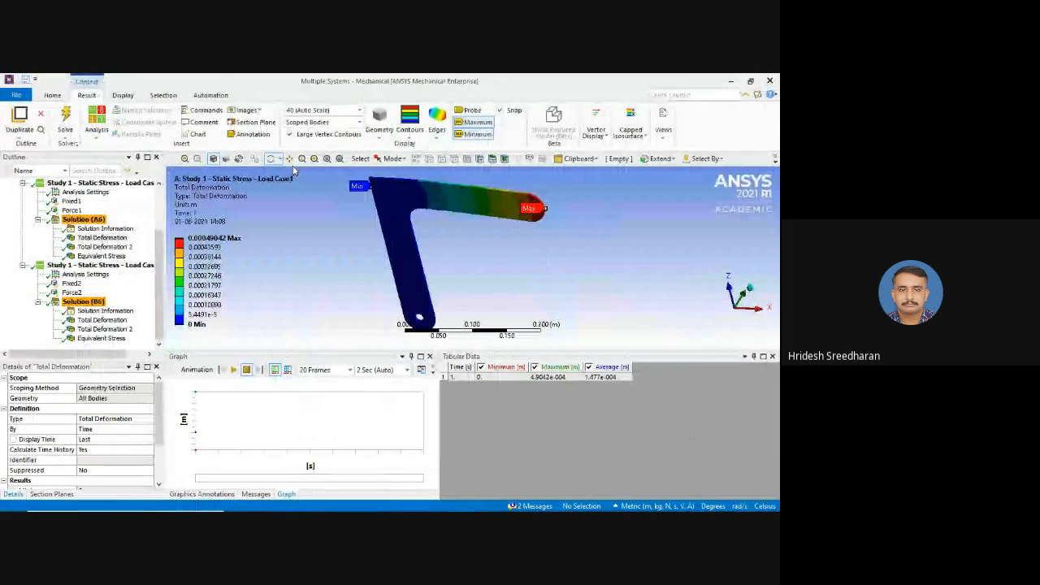
click(161, 290)
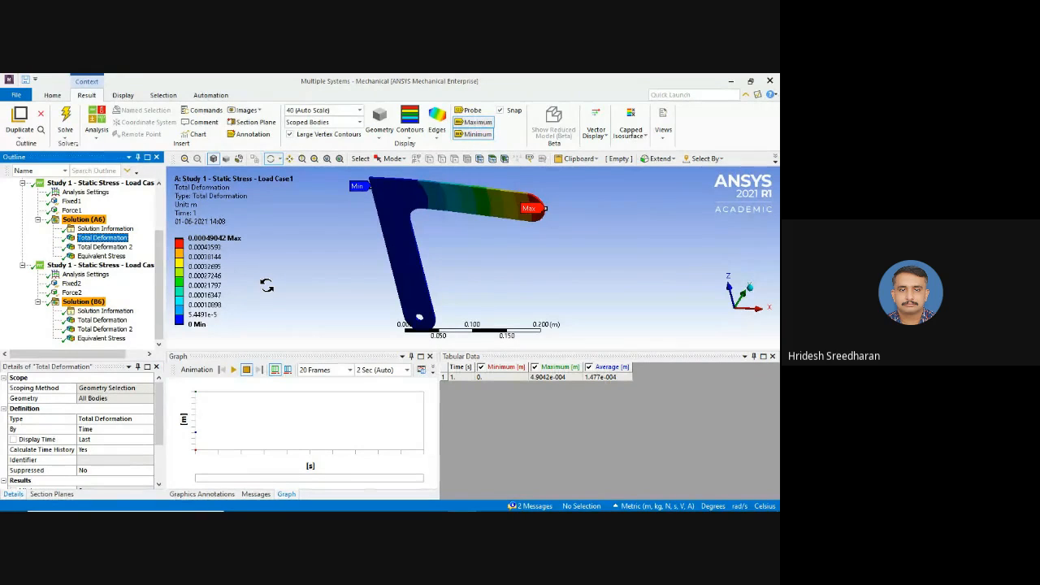
click(110, 320)
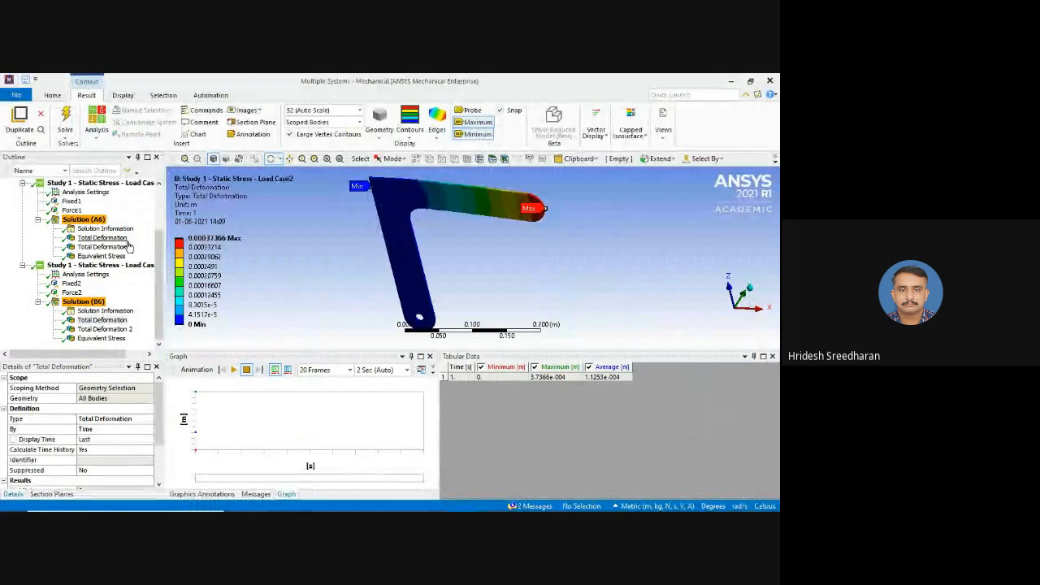
Display Load Case1's Equivalent Stress in Ansys Mechanical, and switch to Fusion 360 to set the compared result plots to Stress
click(102, 256)
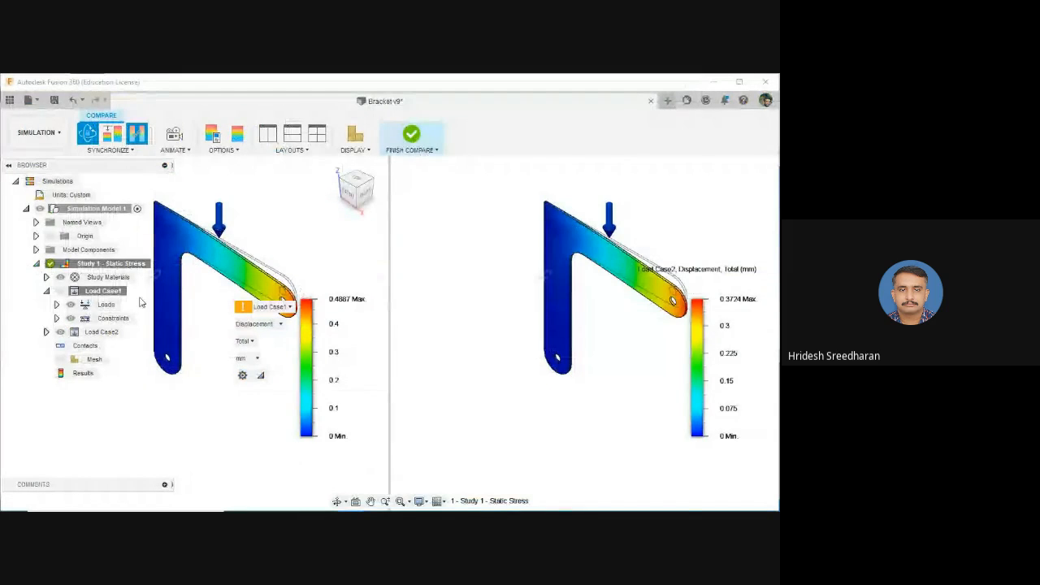
click(279, 324)
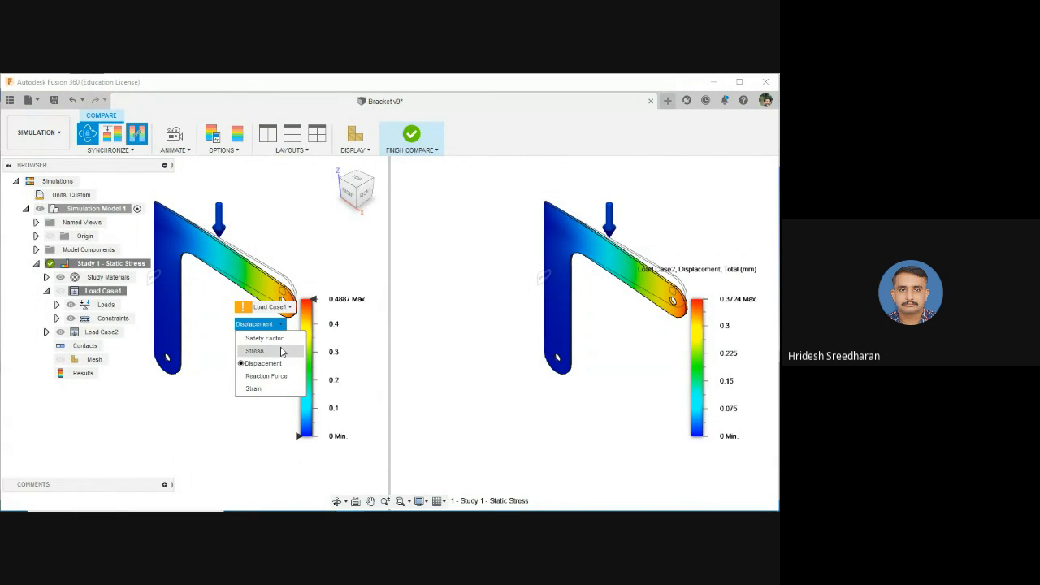
click(256, 351)
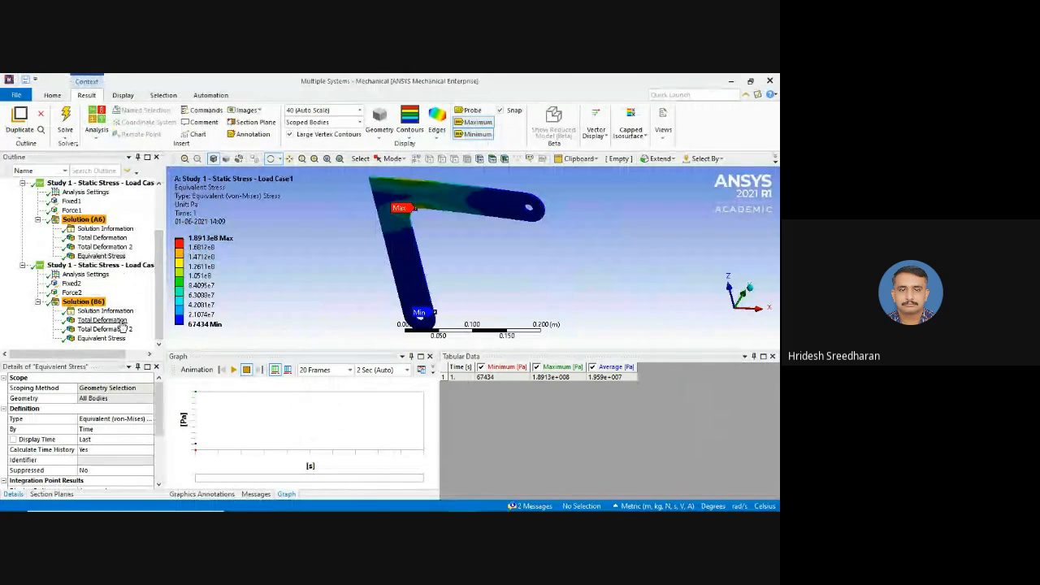
View Load Case2's Equivalent Stress in Ansys Mechanical and switch to Fusion 360 to compare it with the Von Mises stress plots
click(160, 322)
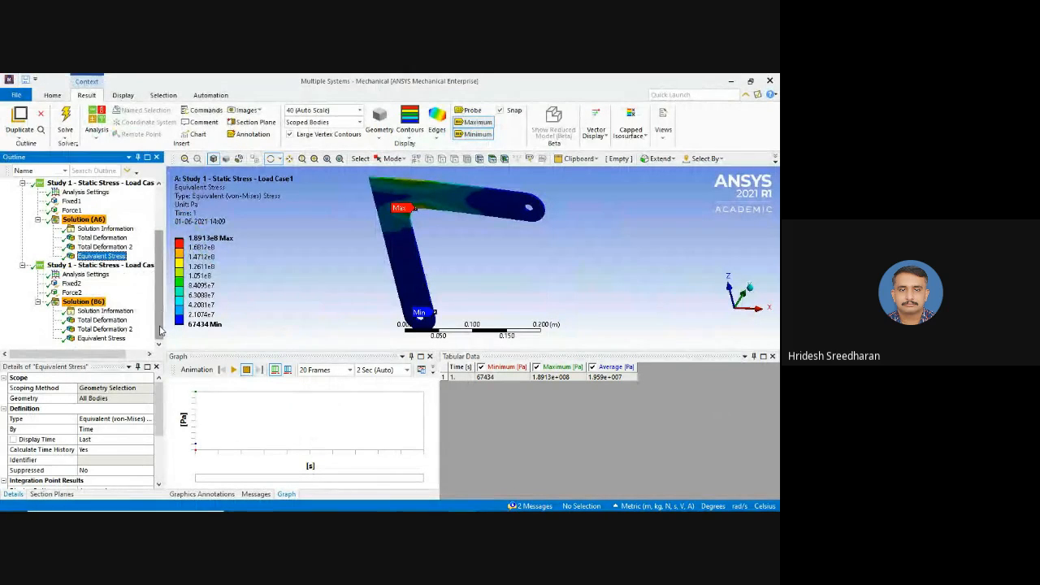
click(102, 338)
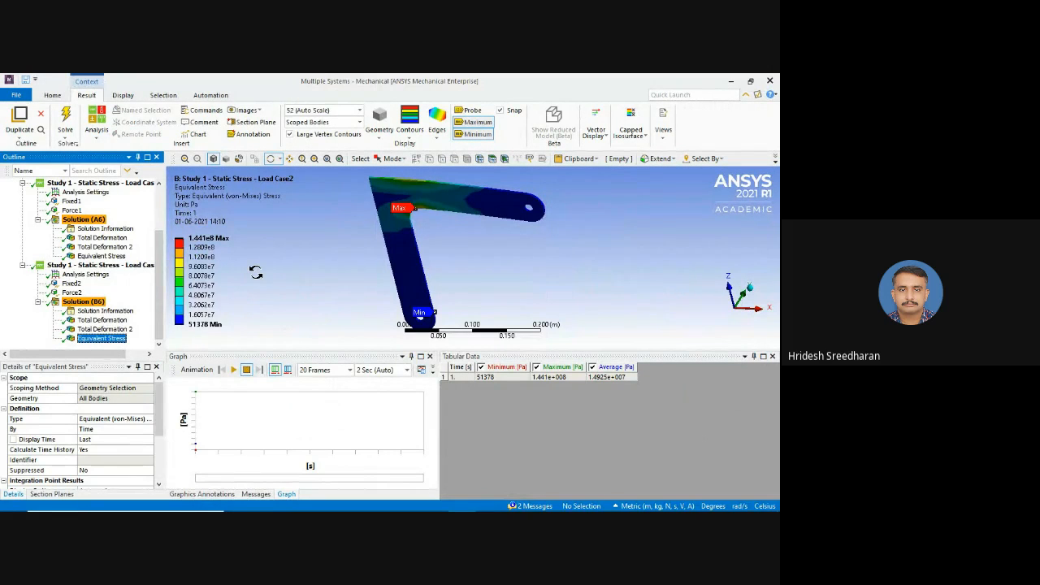
key(alt+Tab)
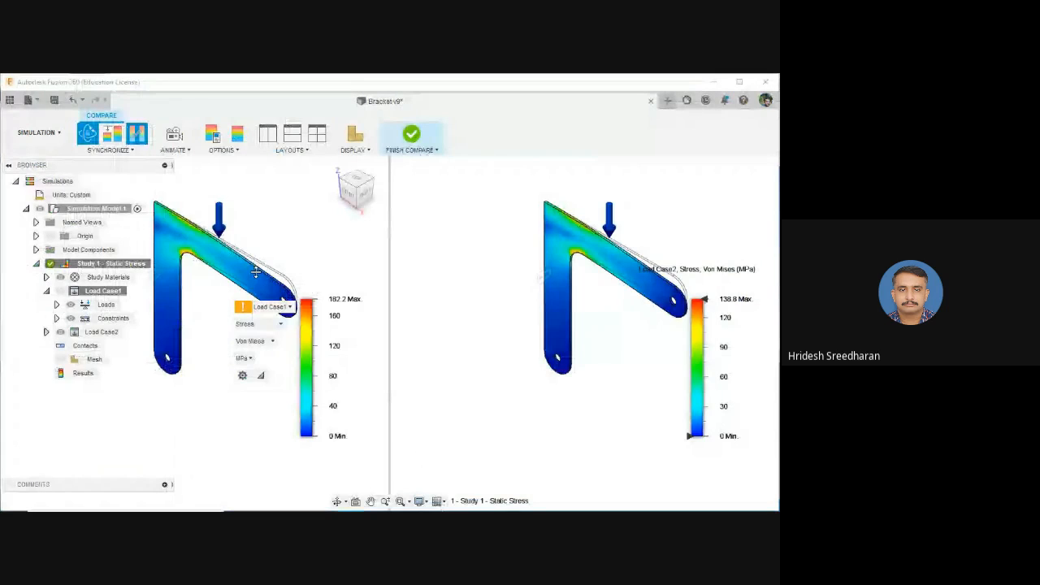
View the Equivalent Stress of both load cases in Ansys Mechanical and return to Fusion 360's Von Mises stress comparison
key(alt+Tab)
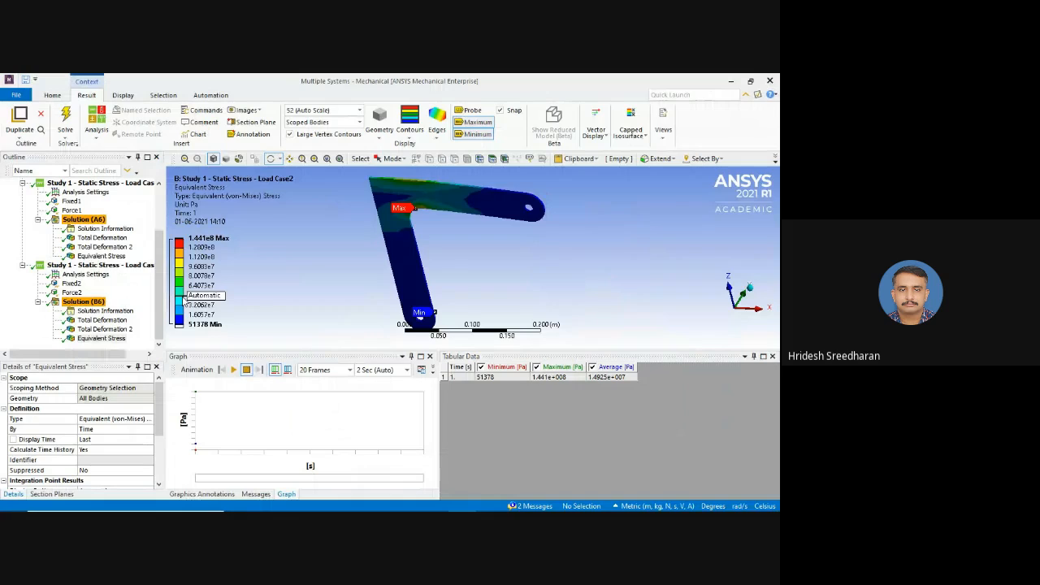
click(114, 256)
click(112, 339)
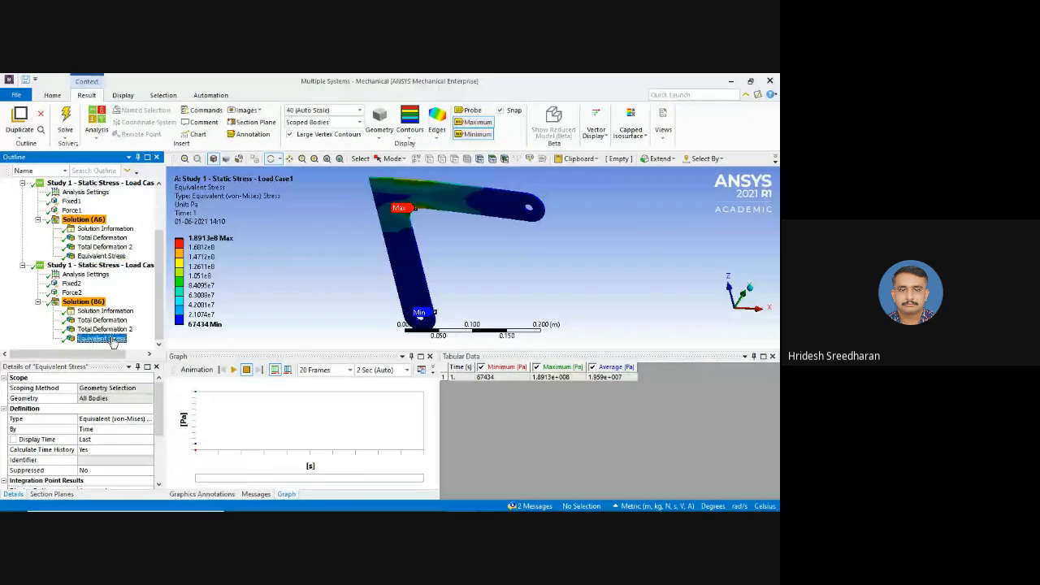
key(alt+Tab)
key(alt+Tab)
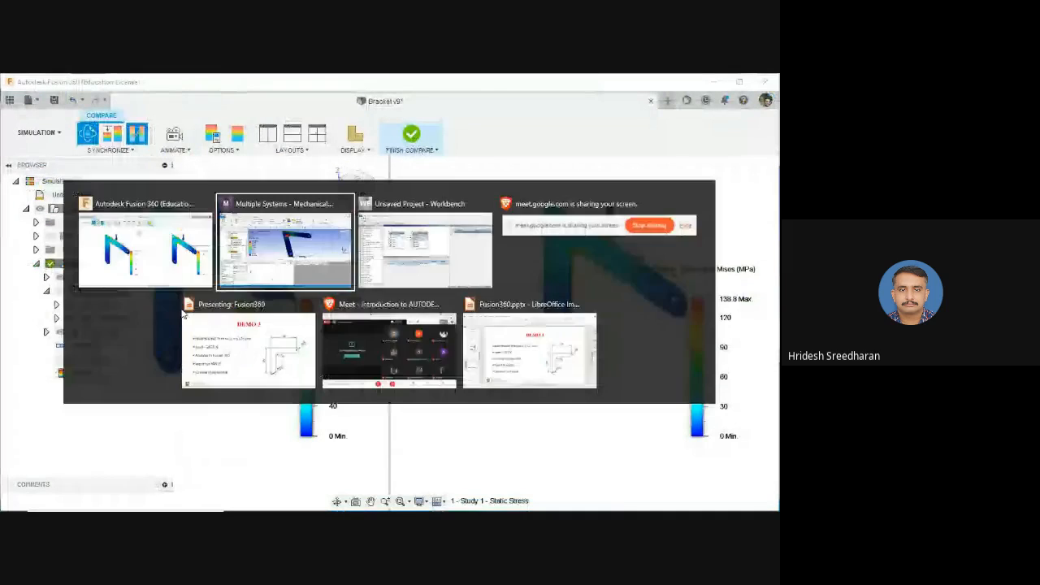
key(alt+Tab)
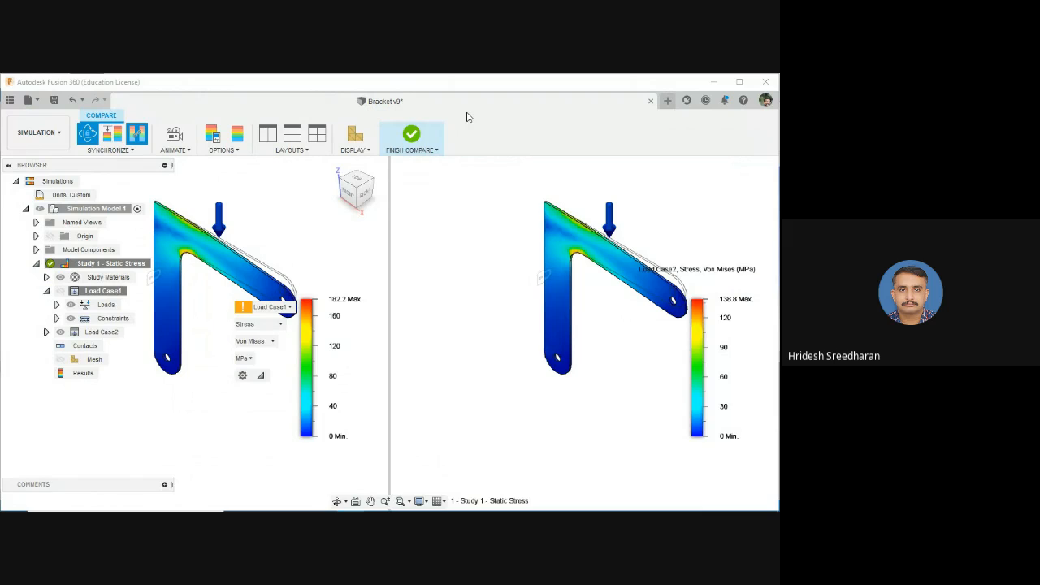
Finish the load case comparison and close the results to return to the bracket's simulation setup
click(411, 135)
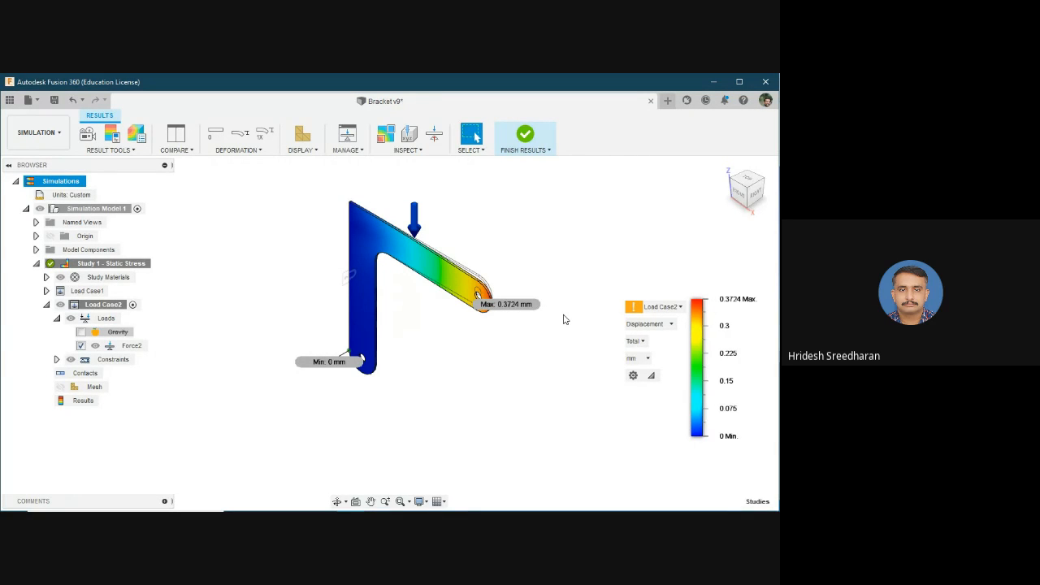
click(526, 136)
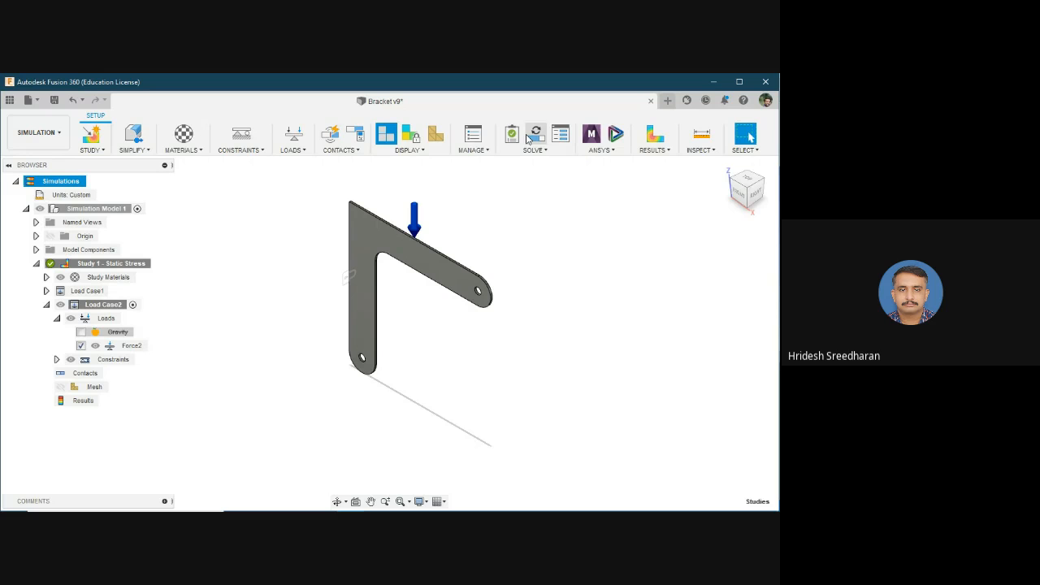
click(46, 135)
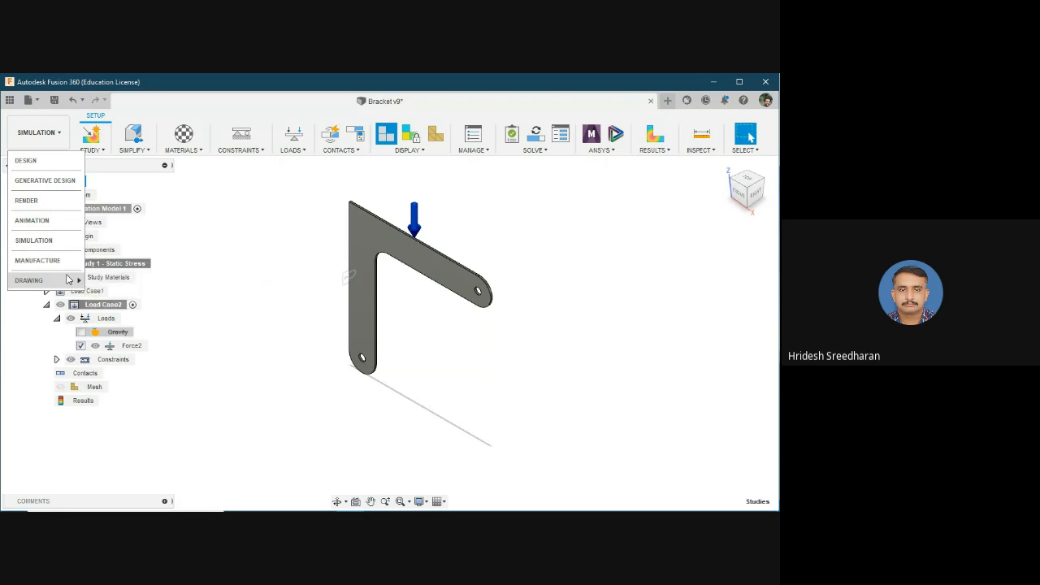
mouse_move(69, 282)
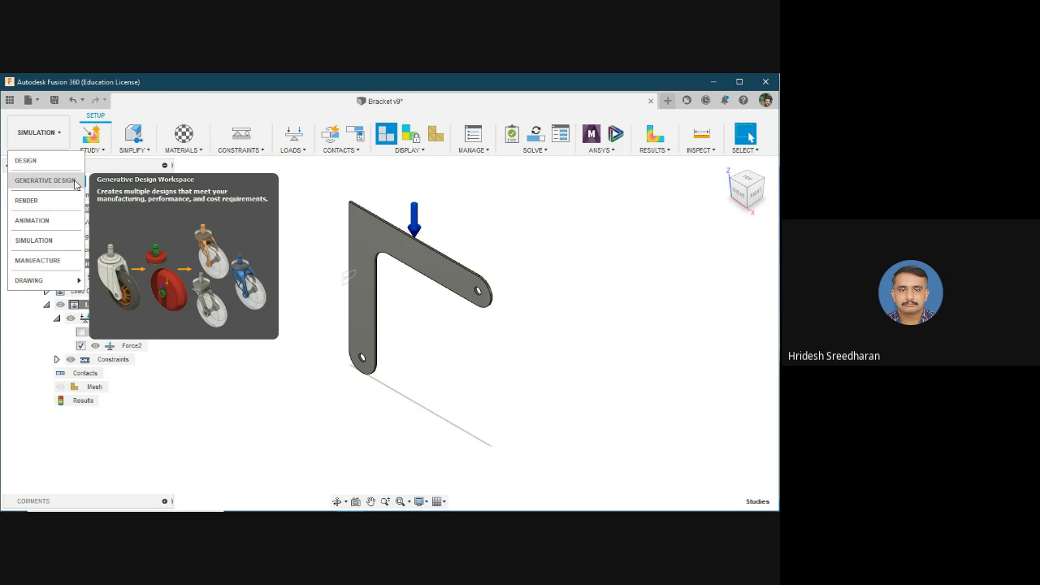
Open the Gen Design Demo design from the STTP project
click(9, 99)
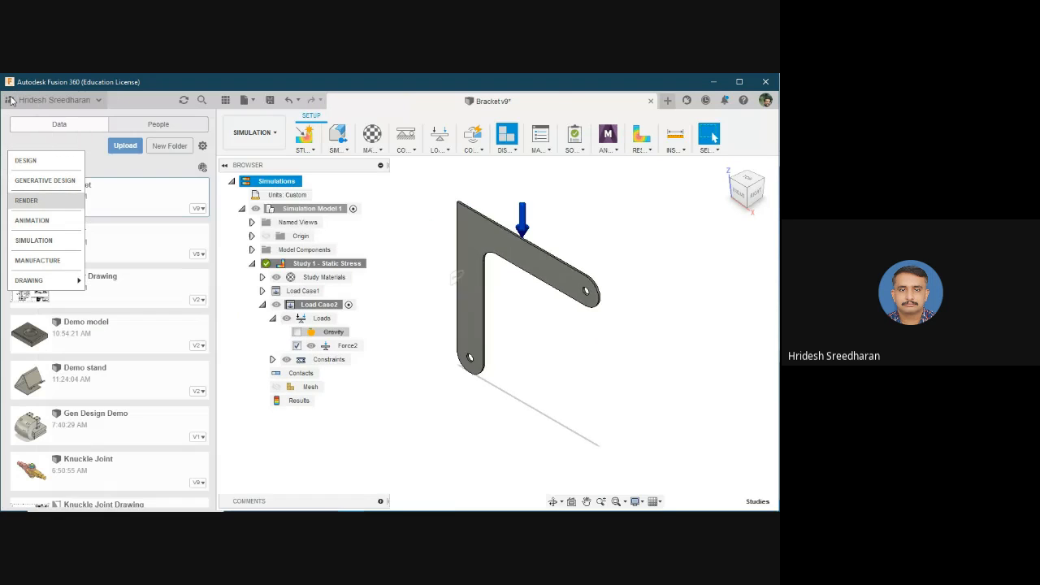
click(149, 85)
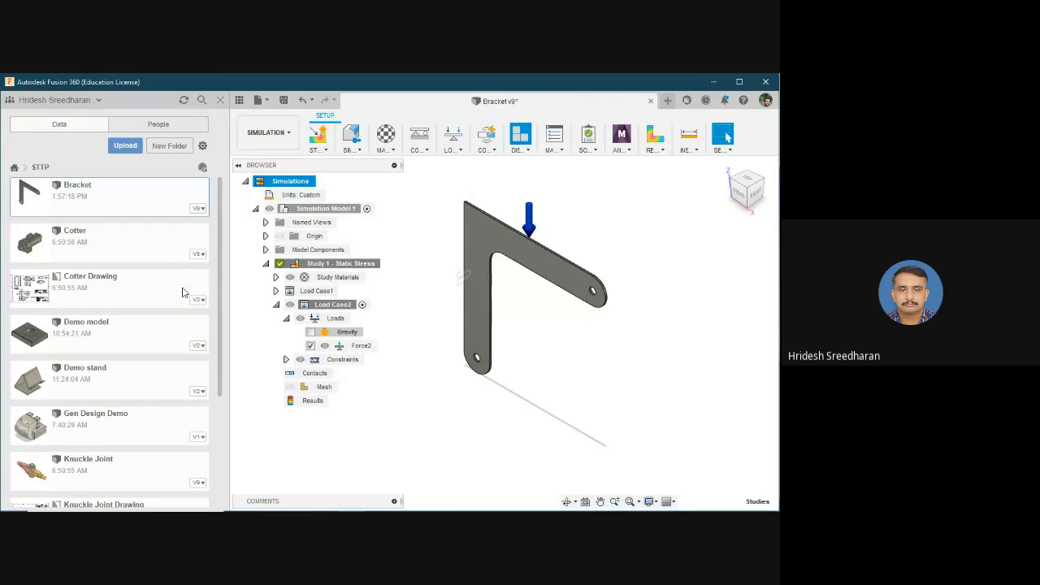
scroll(116, 390, down, 1)
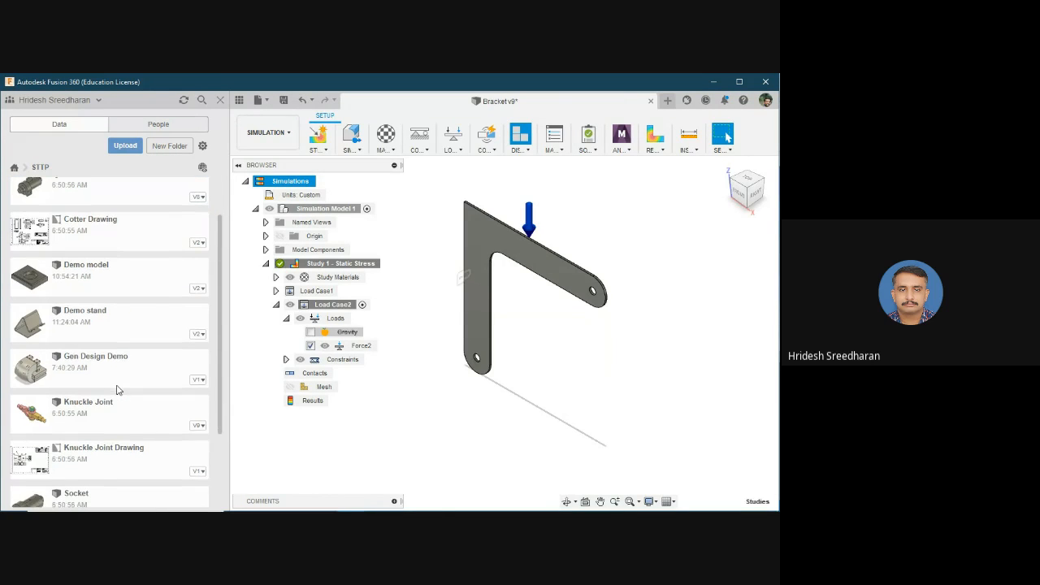
double_click(120, 366)
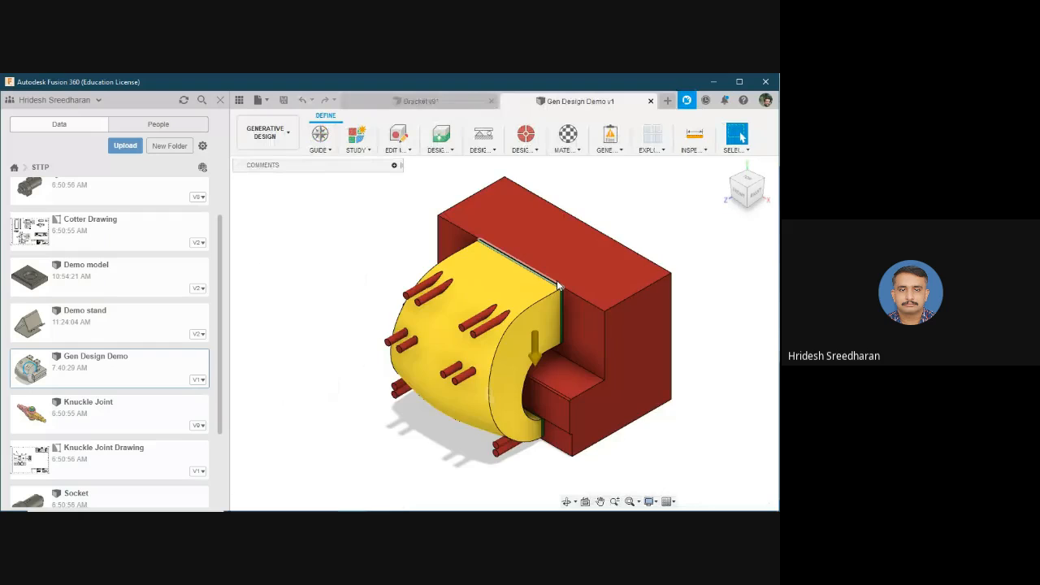
Close the open Gen Design Demo and Bracket v9 documents, discarding the bracket's unsaved changes
click(490, 106)
click(650, 101)
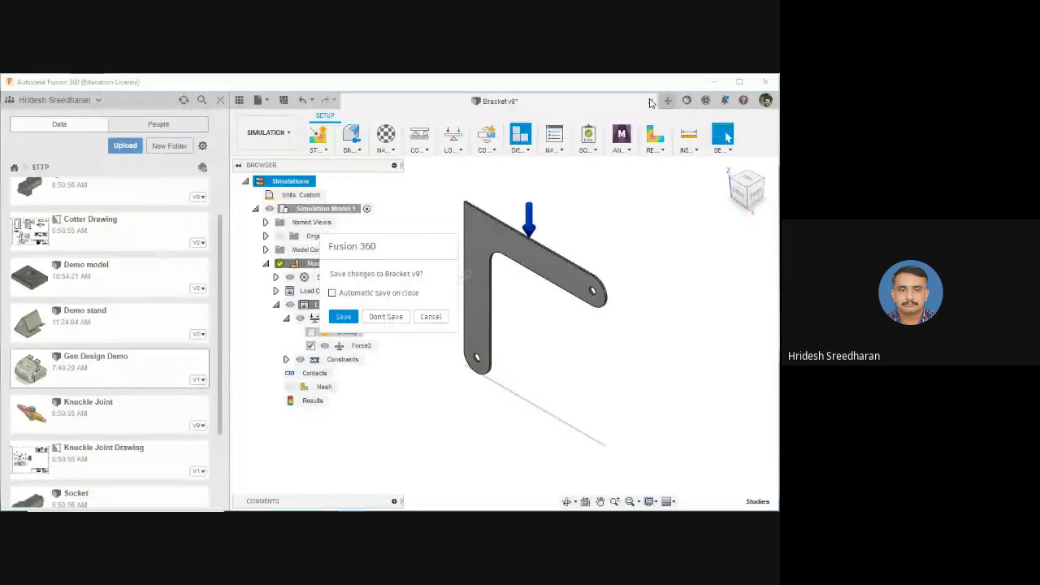
click(386, 316)
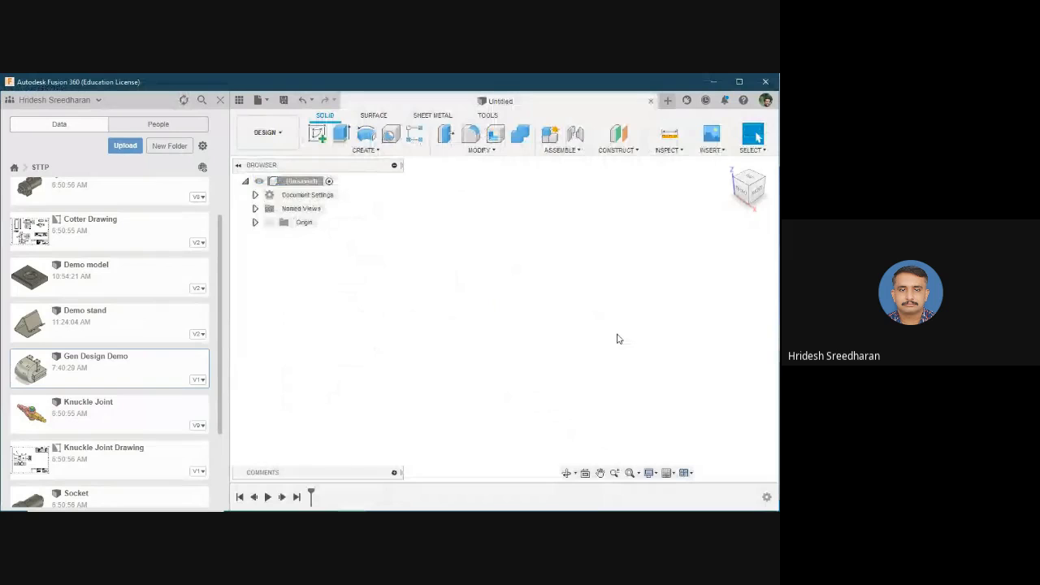
click(650, 100)
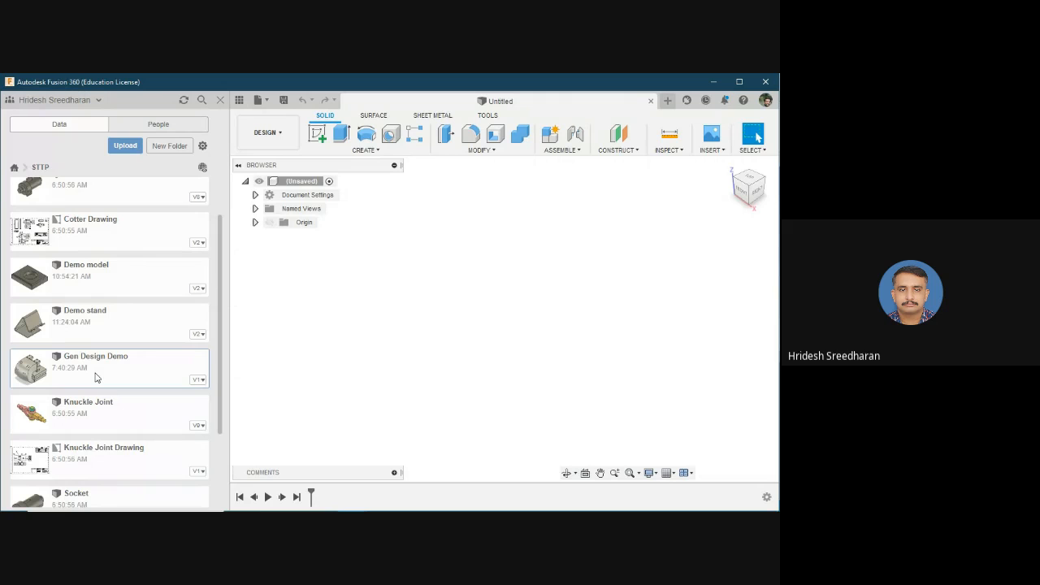
Reopen Gen Design Demo and switch it from the Generative Design workspace to the Design workspace
double_click(95, 377)
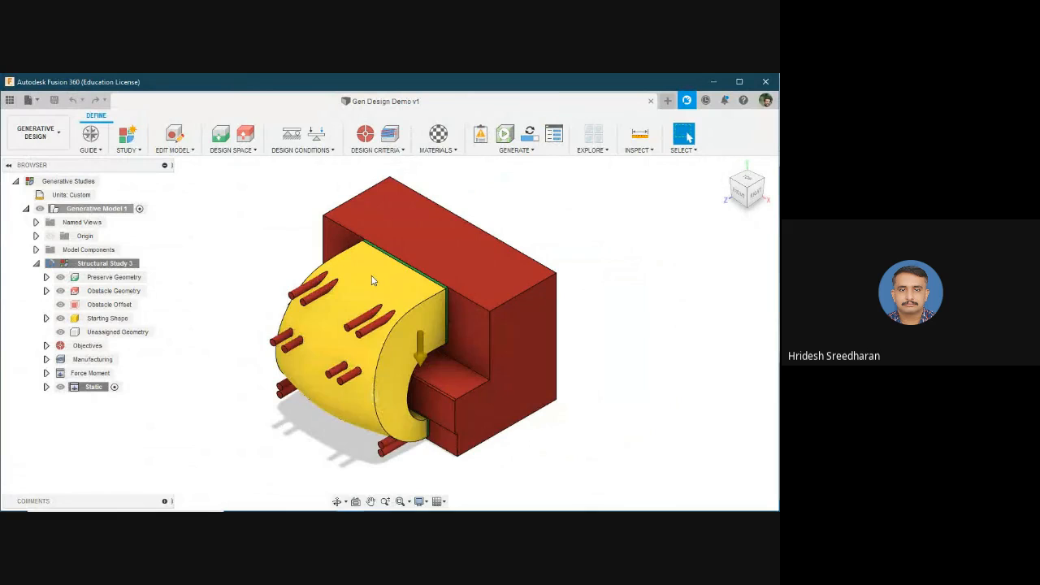
click(61, 139)
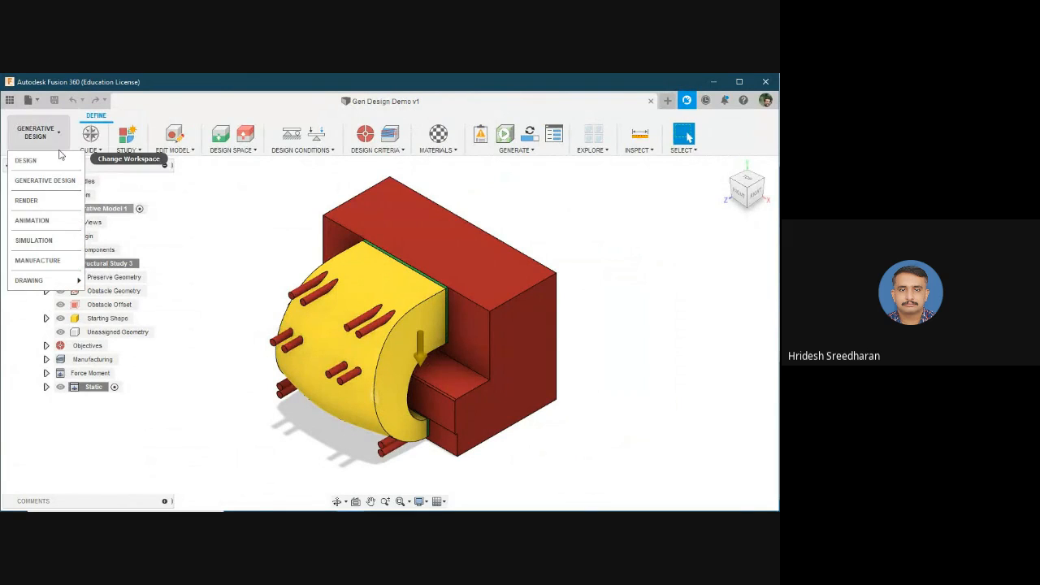
click(61, 160)
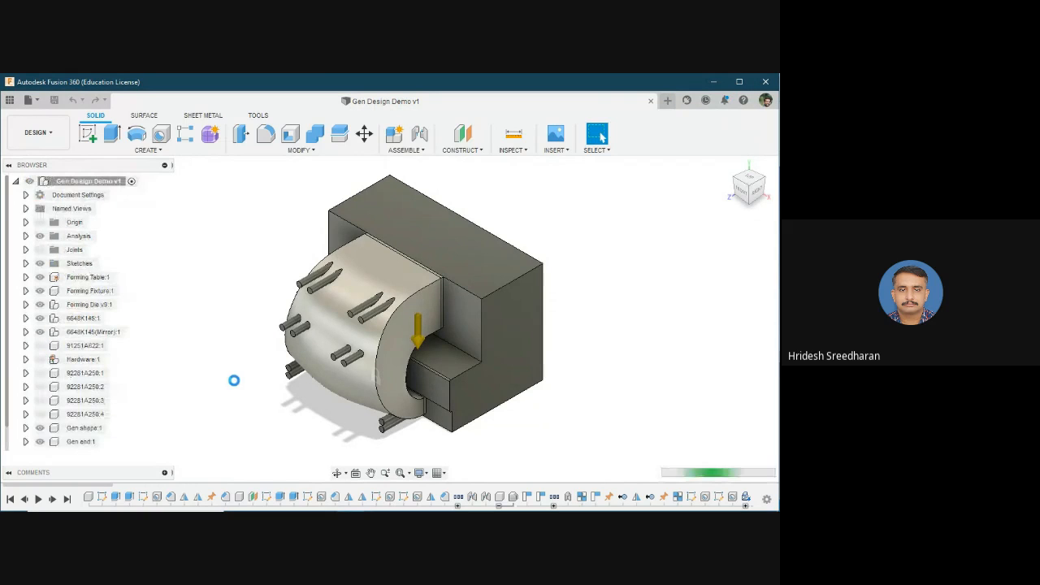
Hide the Gen shape, Gen end and Gen start components so only the forming press parts are shown
shift+middle_drag(375, 393, 203, 318)
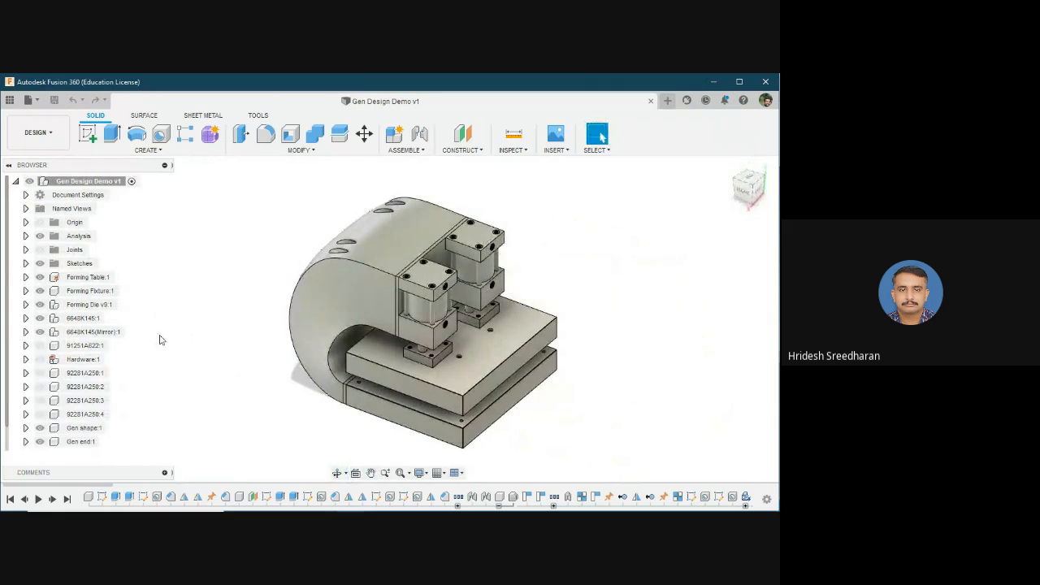
click(40, 427)
click(40, 443)
scroll(45, 440, down, 1)
click(40, 442)
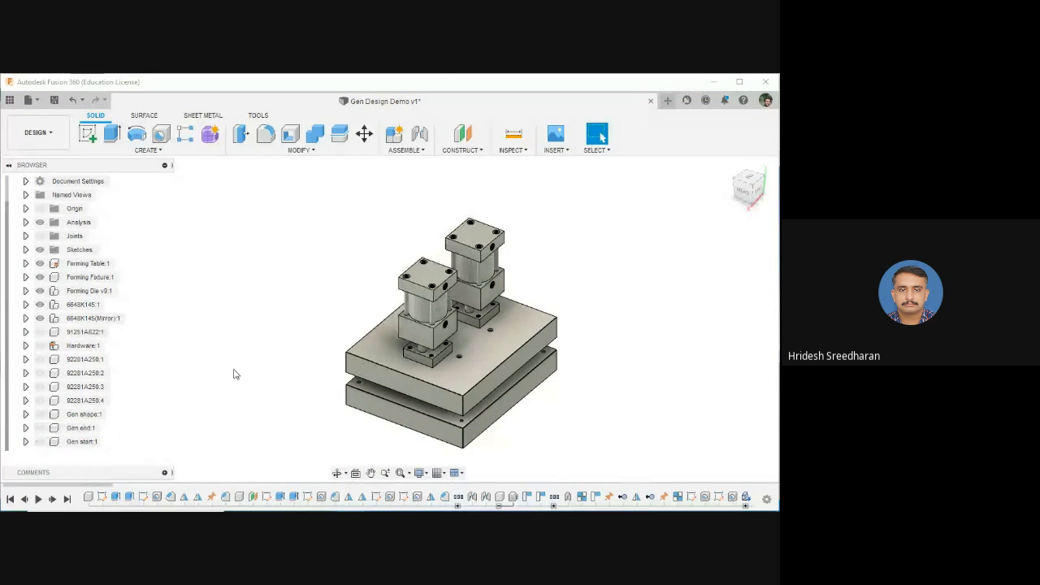
Examine the forming press assembly from the side and below, picking out its upper and lower plates
middle_drag(597, 391, 525, 367)
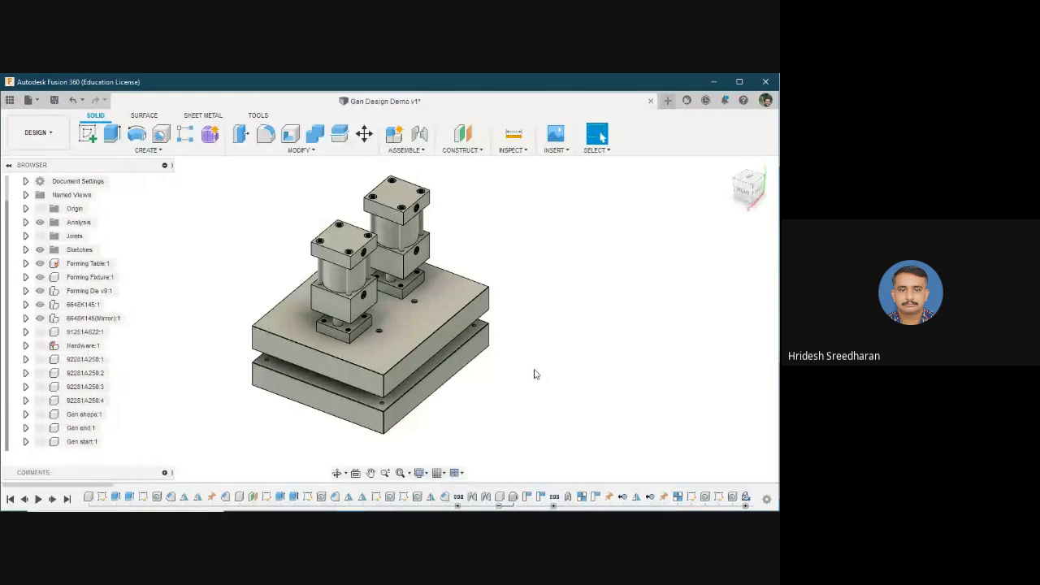
shift+middle_drag(548, 379, 528, 350)
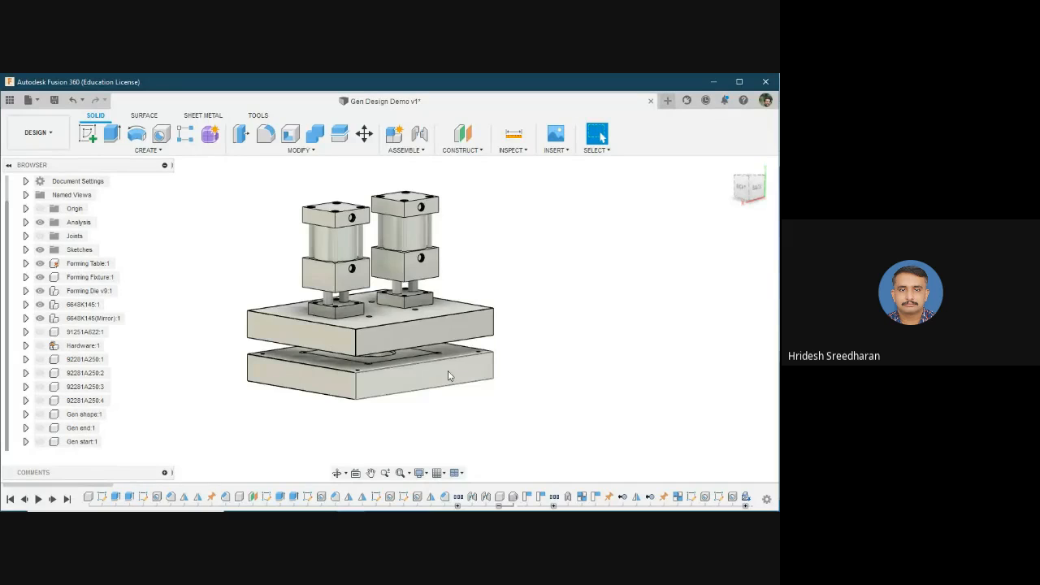
click(420, 337)
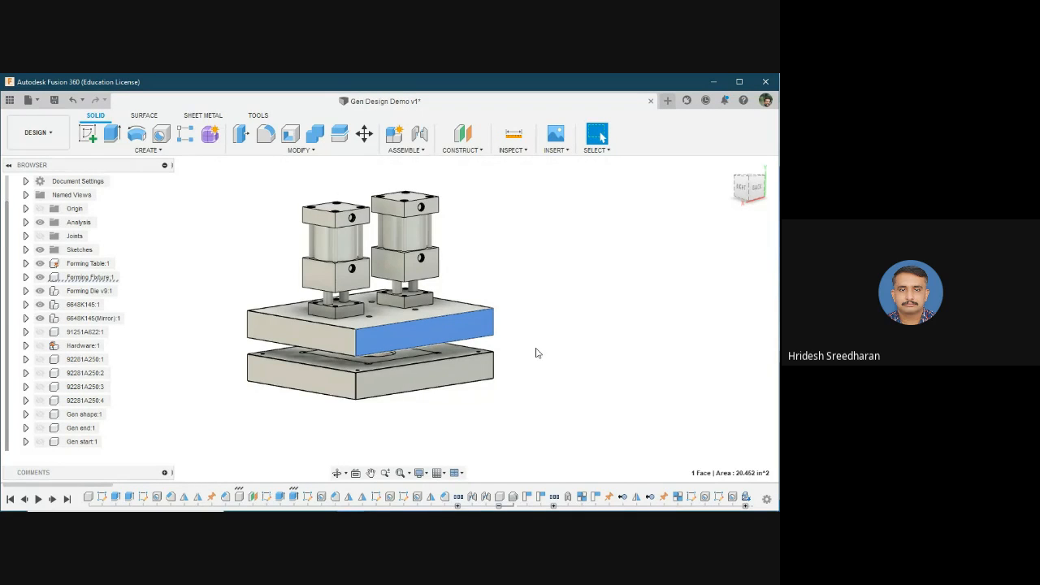
click(445, 371)
click(439, 341)
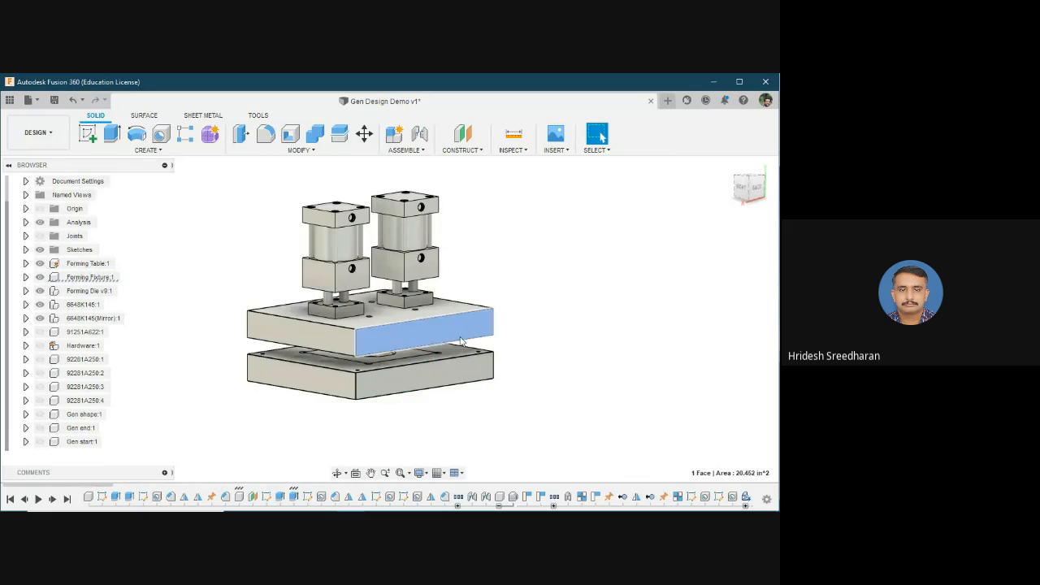
shift+middle_drag(582, 379, 578, 360)
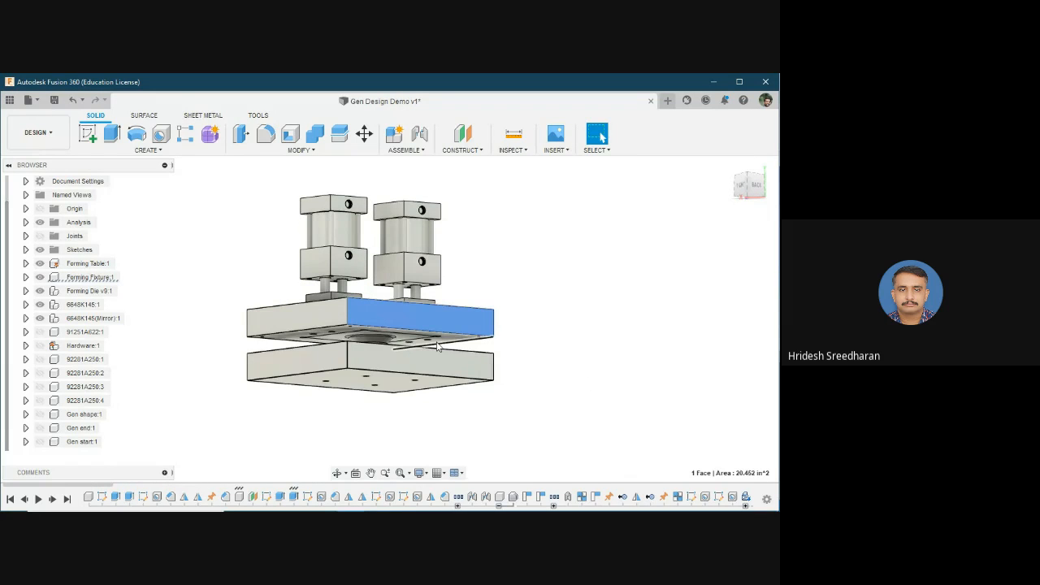
scroll(439, 347, up, 2)
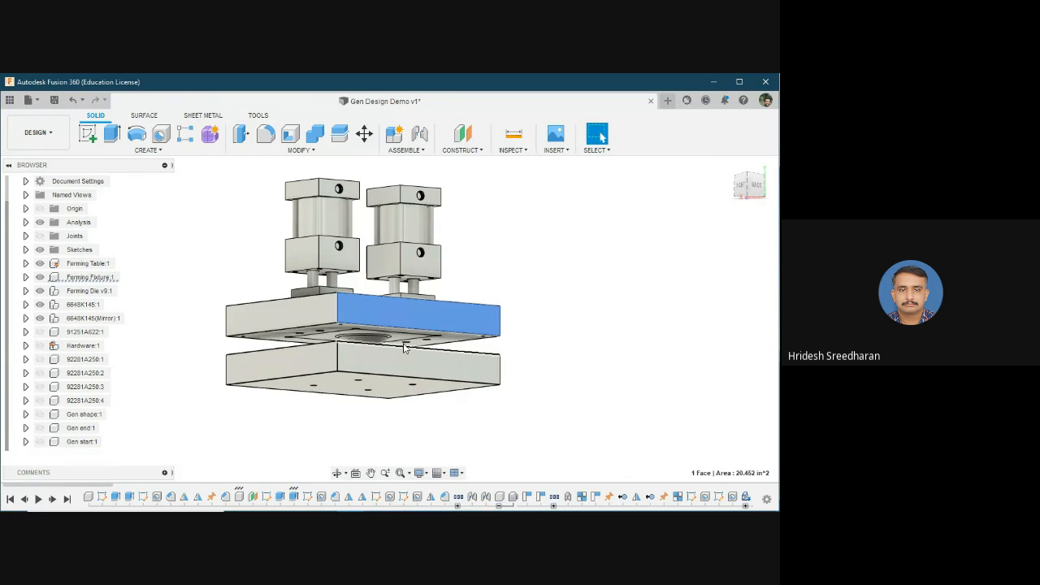
Temporarily hide the Forming Fixture's bodies to inspect the die plate between the two plates, and show them again
click(26, 277)
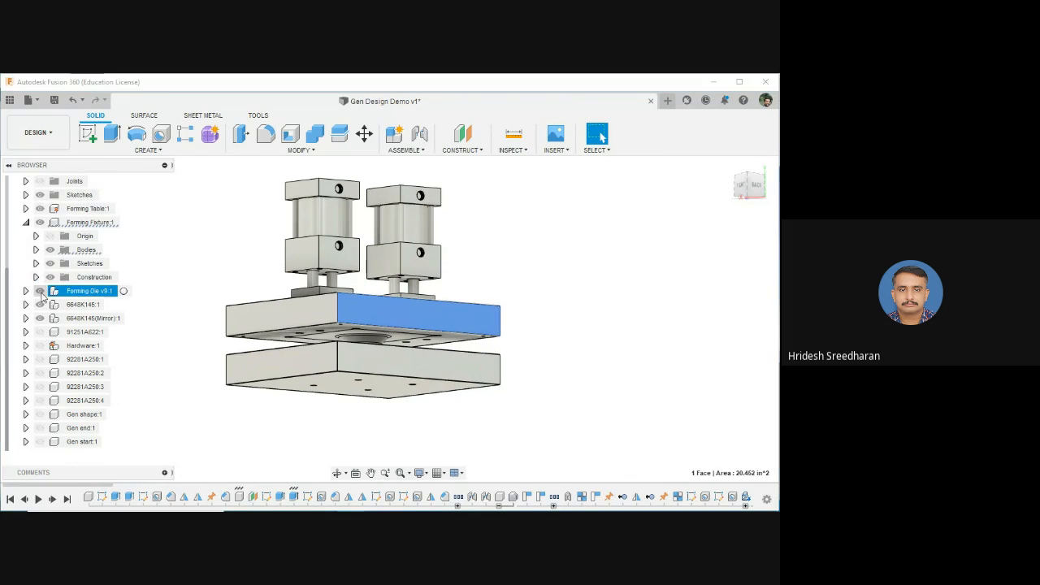
click(36, 250)
click(52, 252)
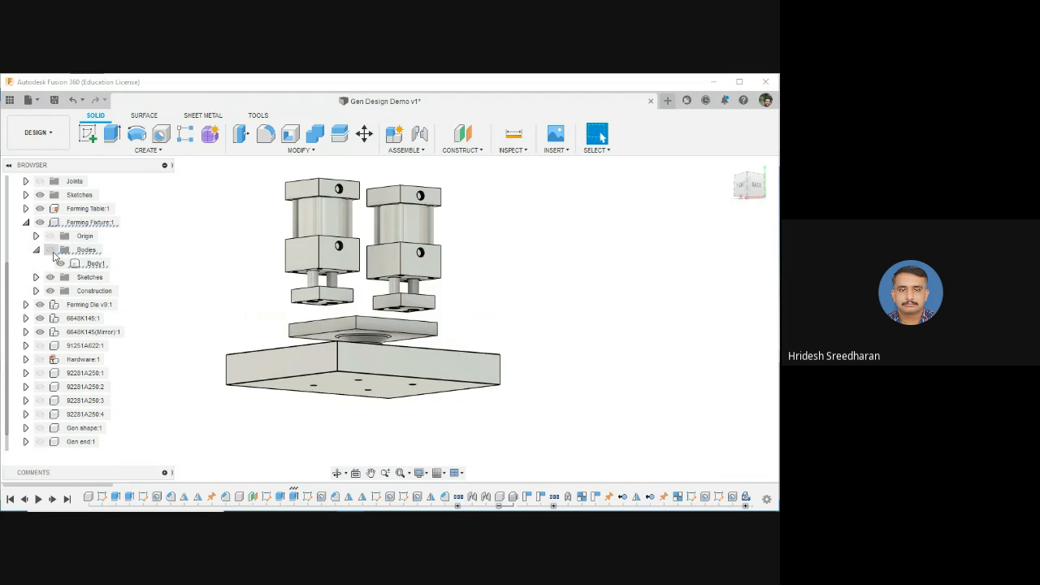
shift+middle_drag(578, 348, 564, 377)
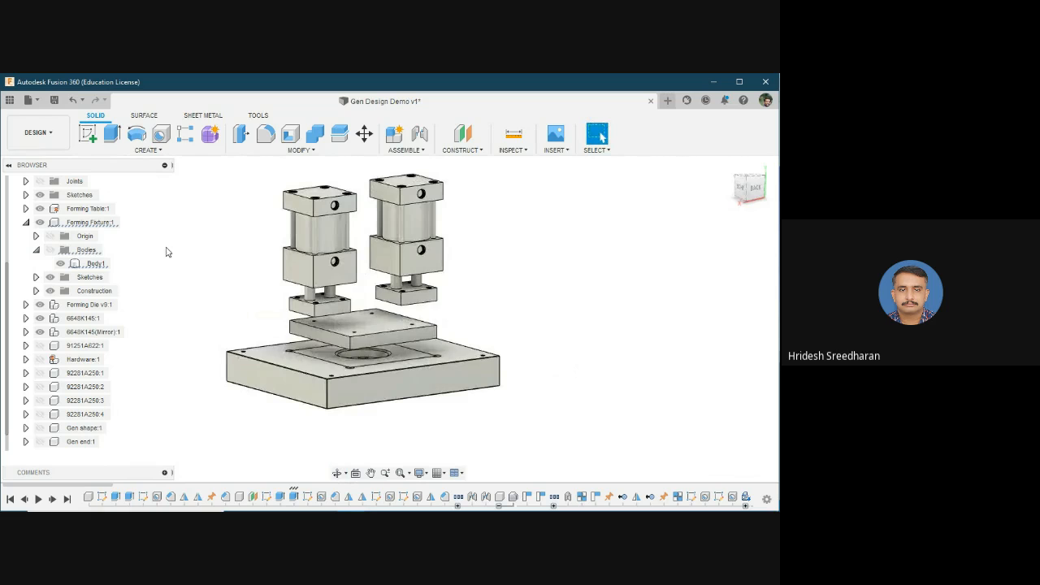
click(50, 250)
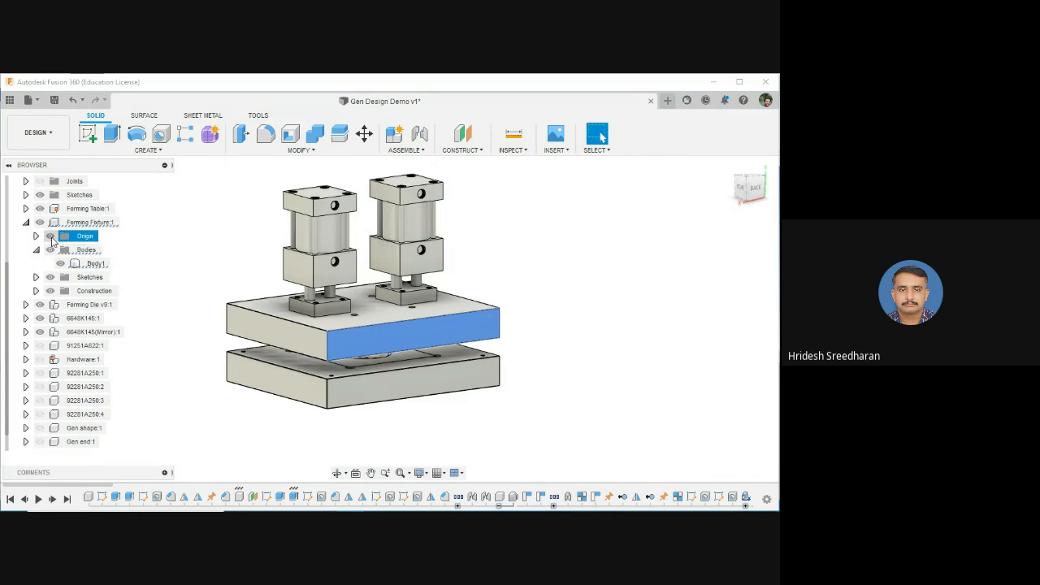
click(36, 249)
click(25, 222)
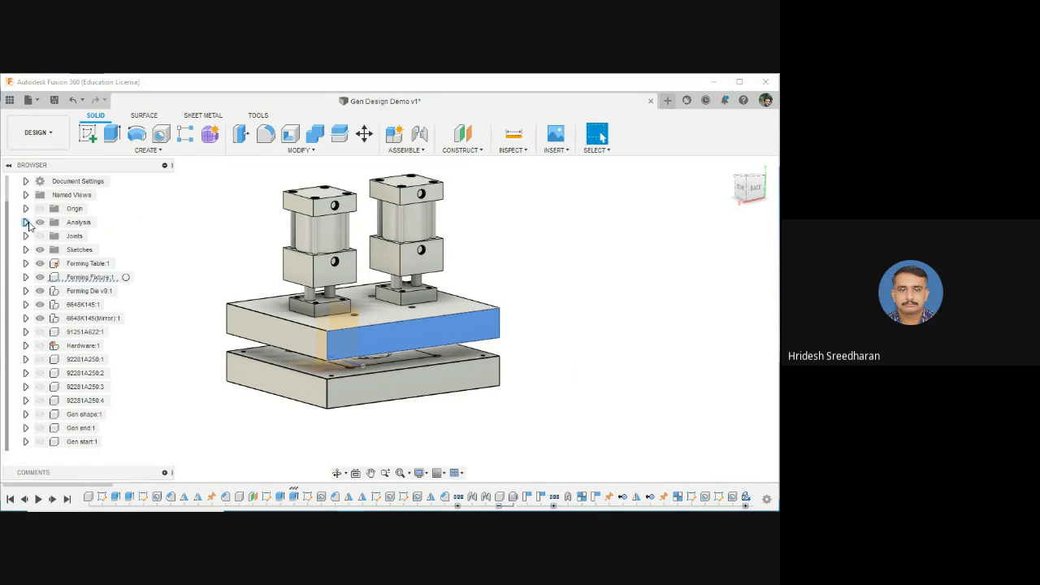
Select the lower plate's side face and locate its body in the browser under Forming Table
click(378, 395)
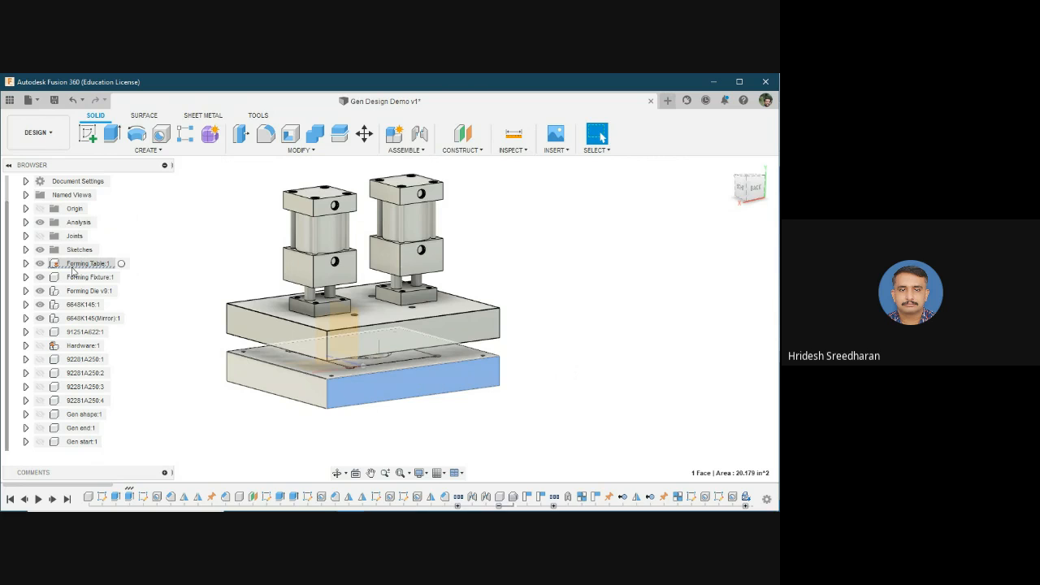
click(600, 300)
click(435, 373)
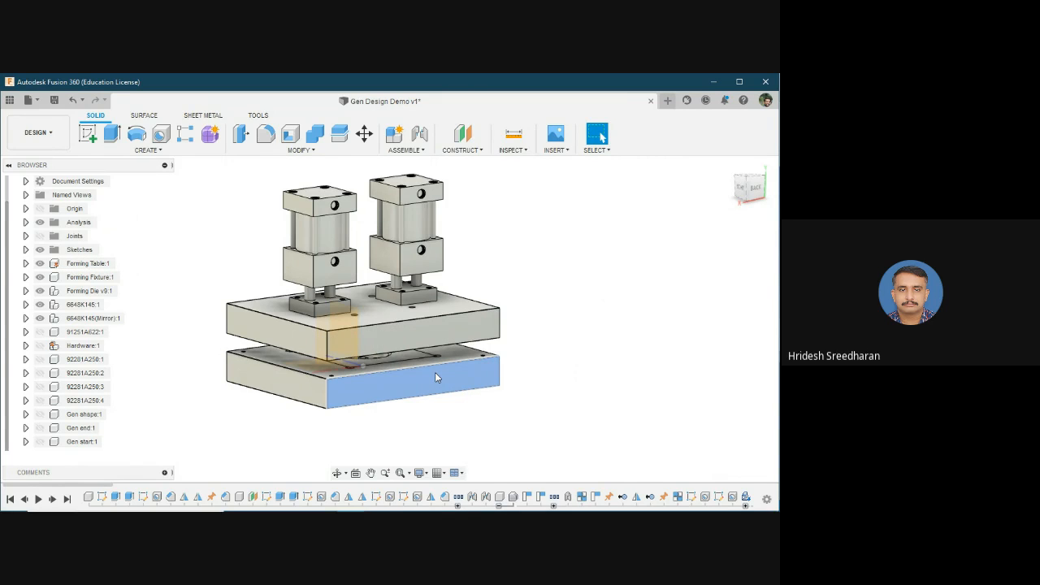
right_click(435, 372)
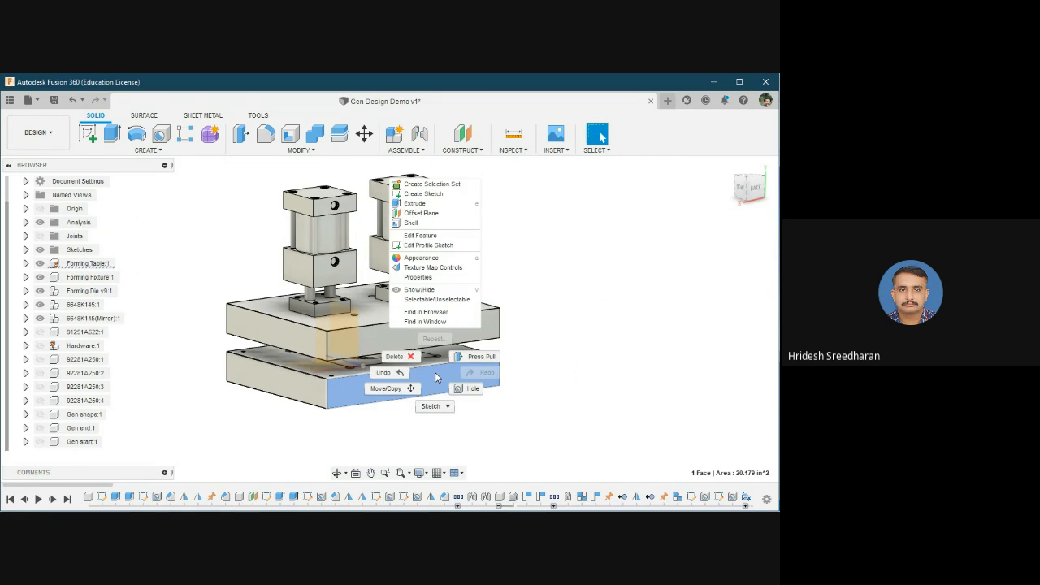
click(426, 312)
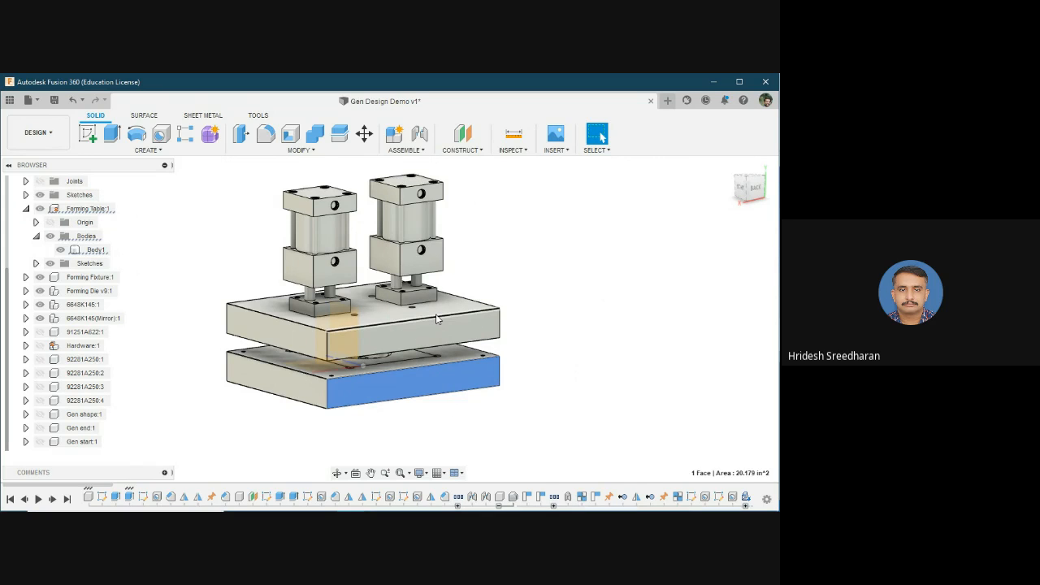
Temporarily hide Body1 of the Forming Table to inspect the die underneath, show it again, and collapse the Forming Table's browser entries
click(60, 250)
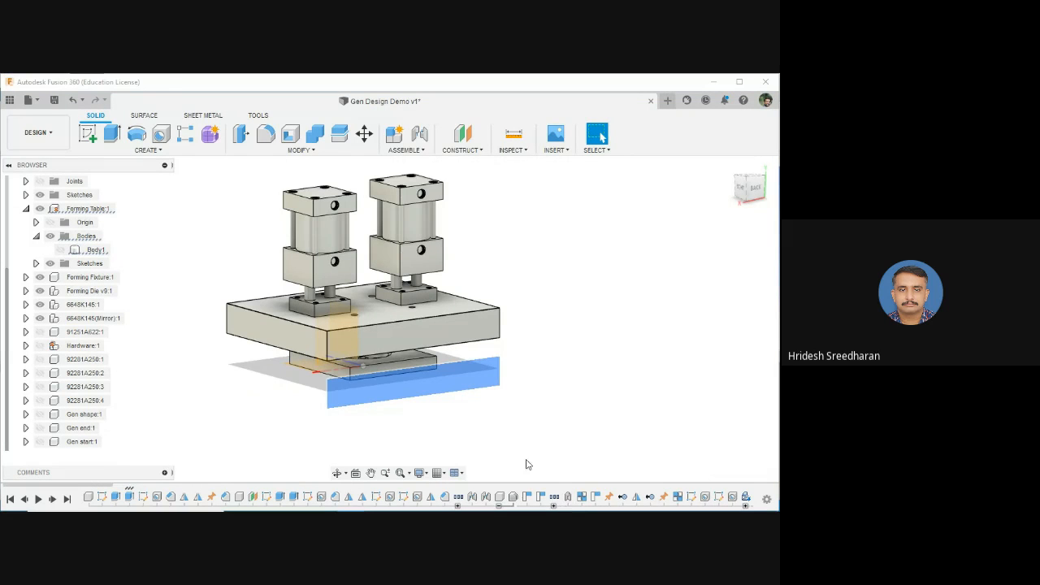
mouse_move(455, 418)
shift+middle_down()
mouse_move(468, 398)
mouse_move(471, 422)
shift+middle_up()
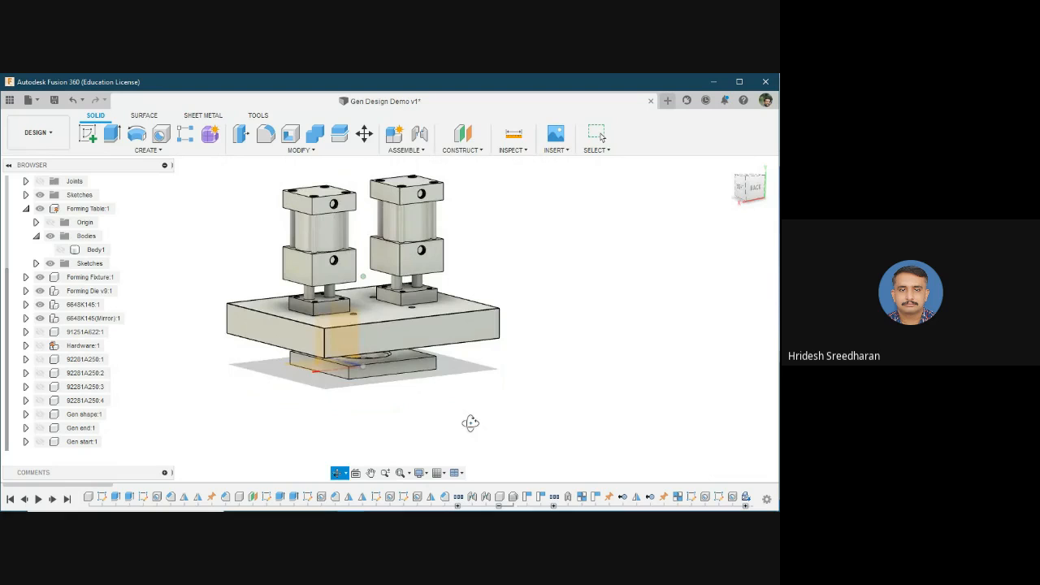
click(60, 250)
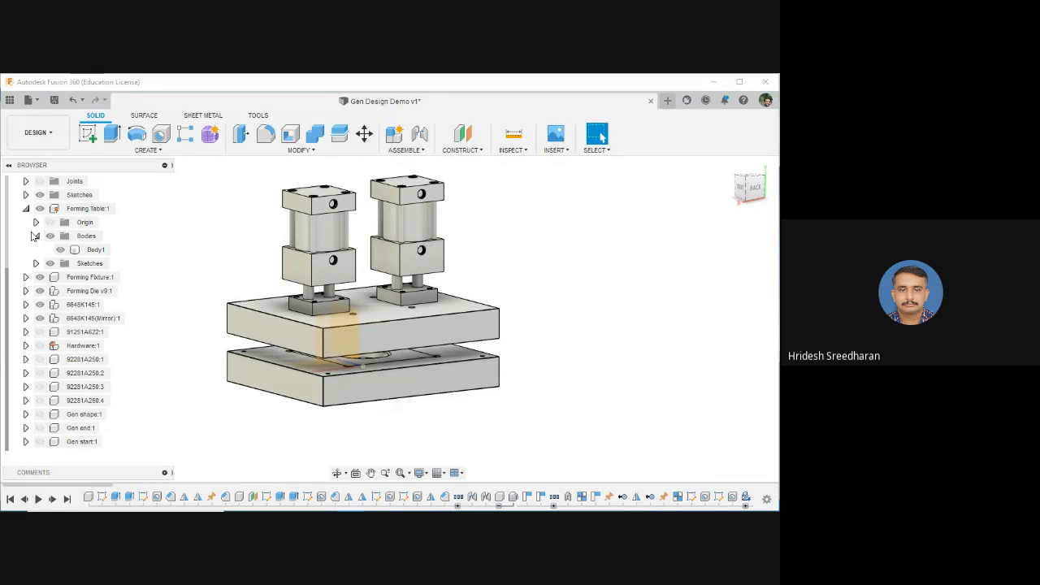
click(35, 236)
click(25, 223)
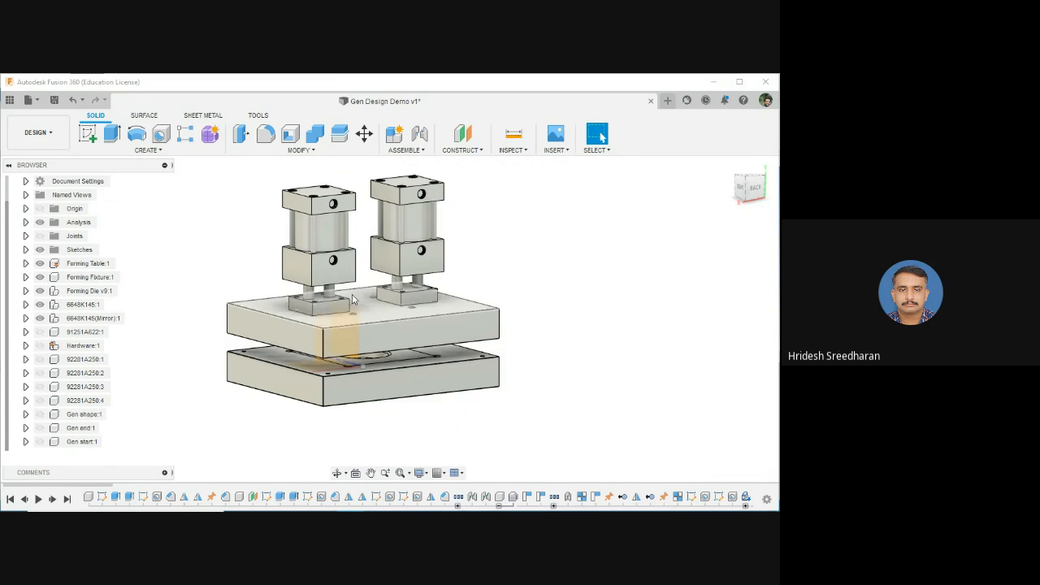
Examine the upper plate's corner and the gap between the two plates up close around the die opening
click(323, 329)
mouse_move(323, 327)
mouse_down()
mouse_move(323, 387)
mouse_move(320, 307)
mouse_up()
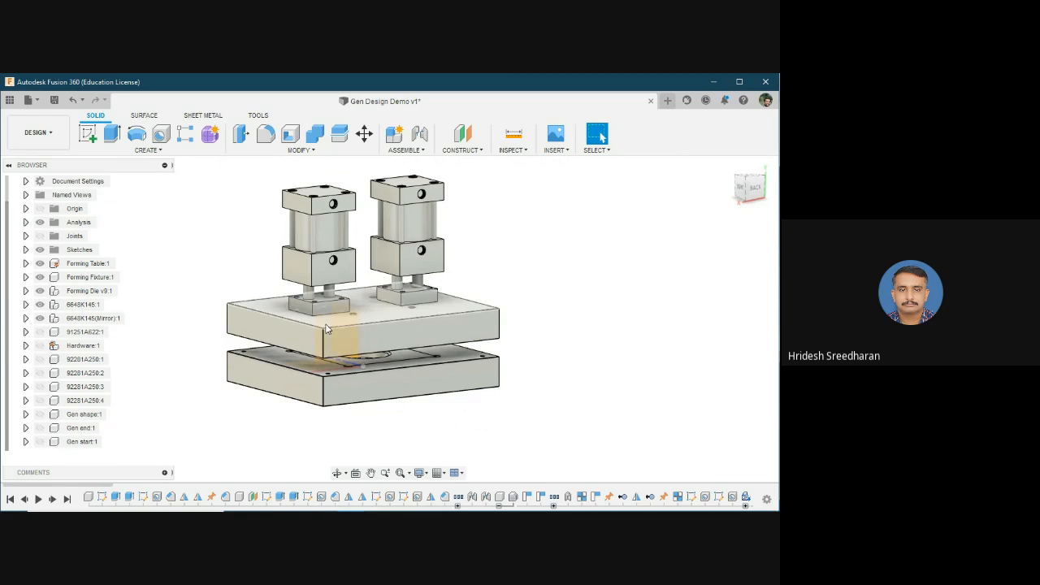
drag(325, 333, 329, 307)
scroll(429, 351, up, 3)
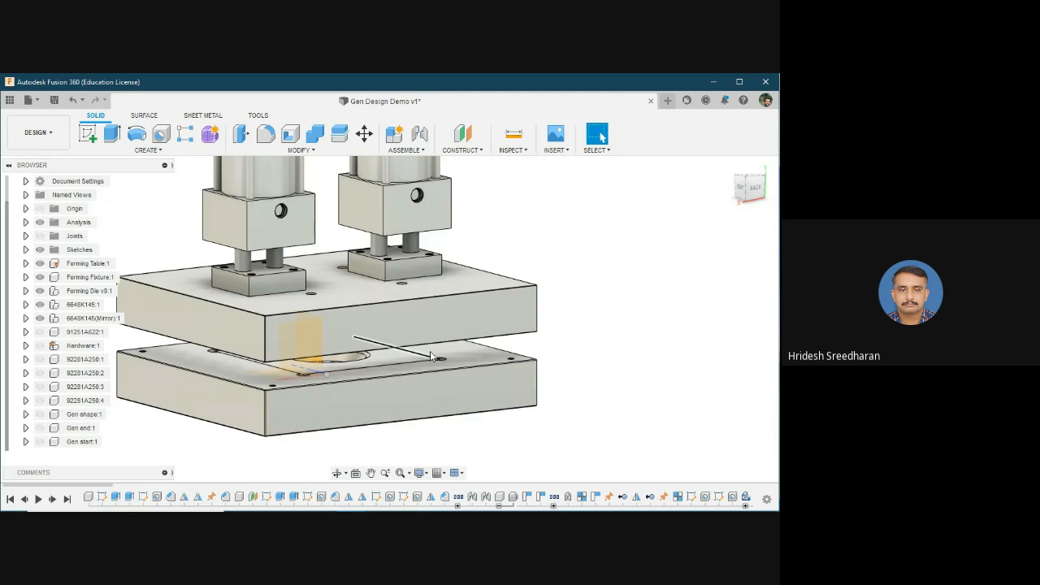
mouse_move(430, 351)
shift+middle_down()
mouse_move(421, 349)
mouse_move(432, 357)
shift+middle_up()
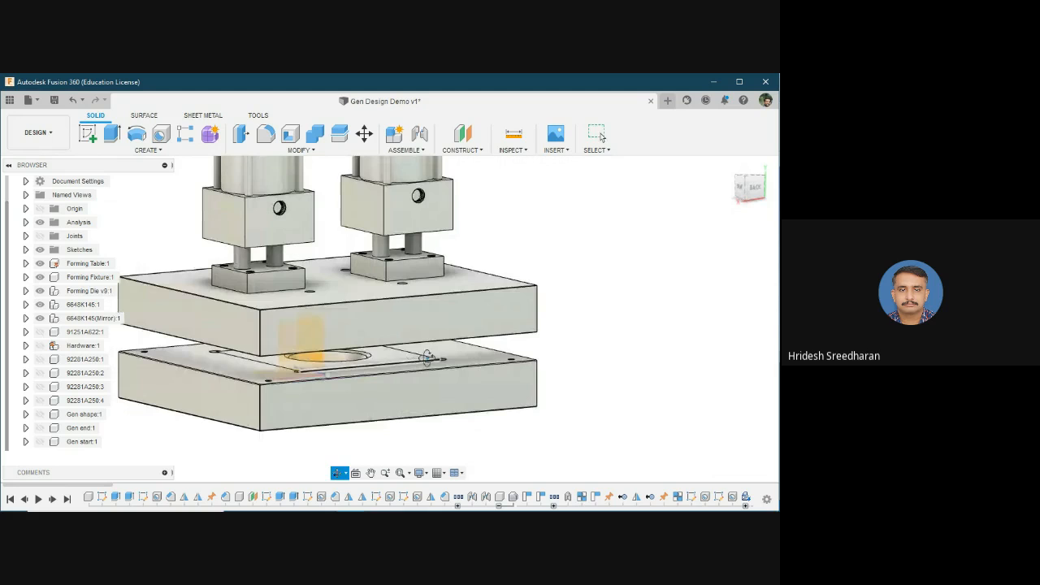
scroll(523, 356, down, 3)
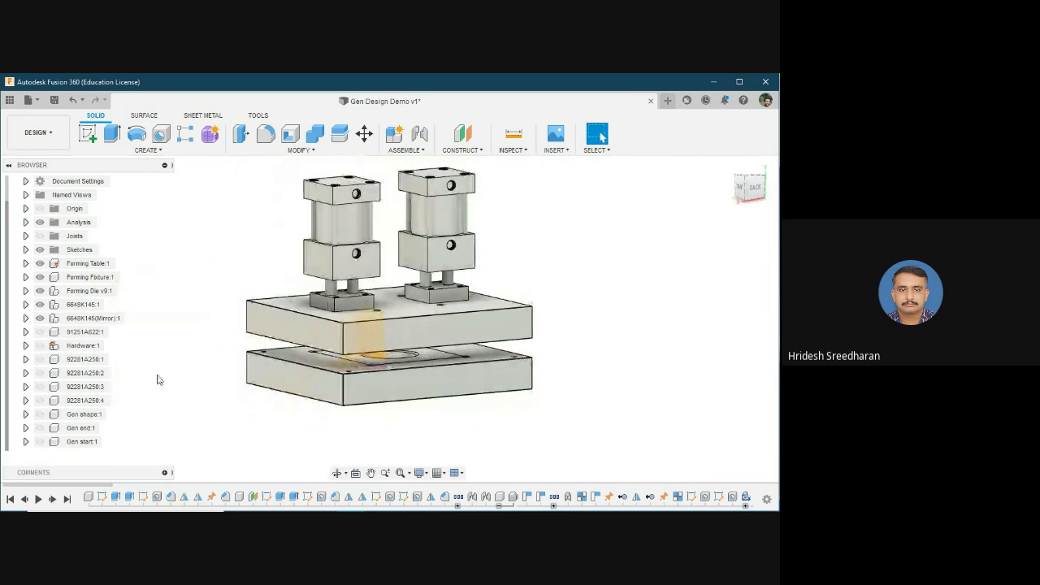
Turn on the visibility of the 91251A622 and Hardware components of the forming press
click(43, 347)
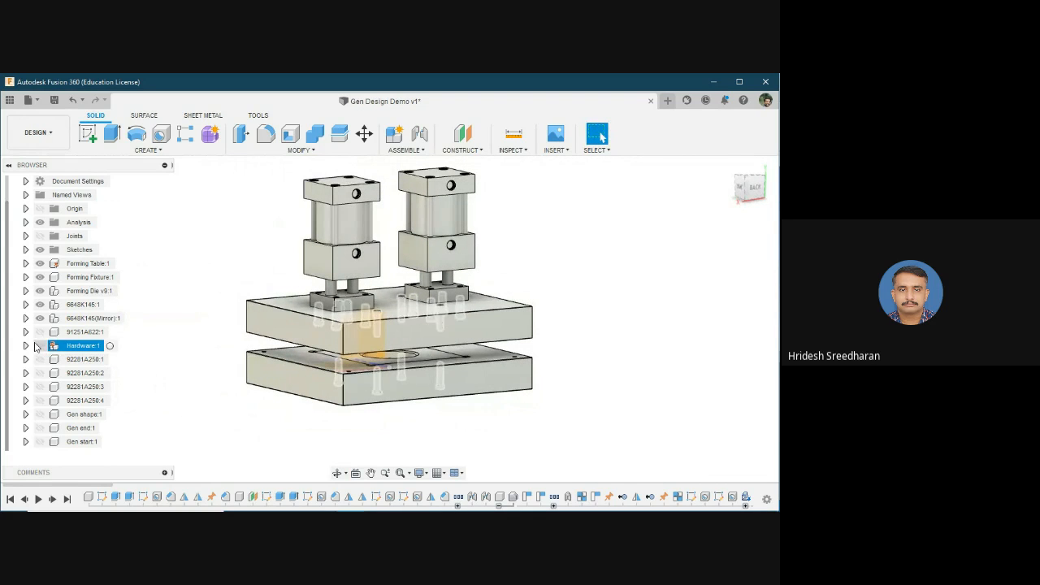
click(41, 334)
click(40, 334)
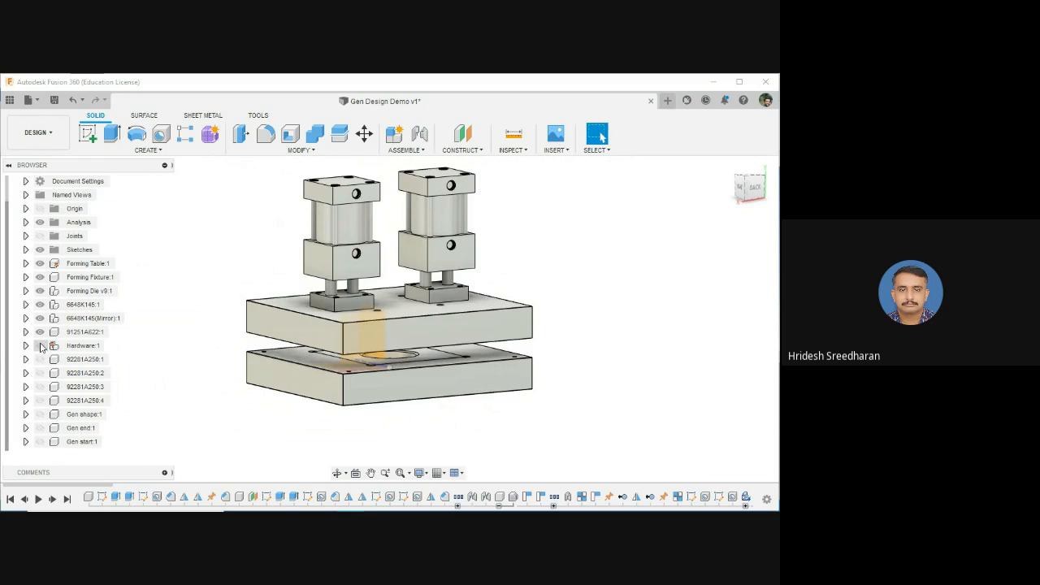
click(39, 347)
click(40, 334)
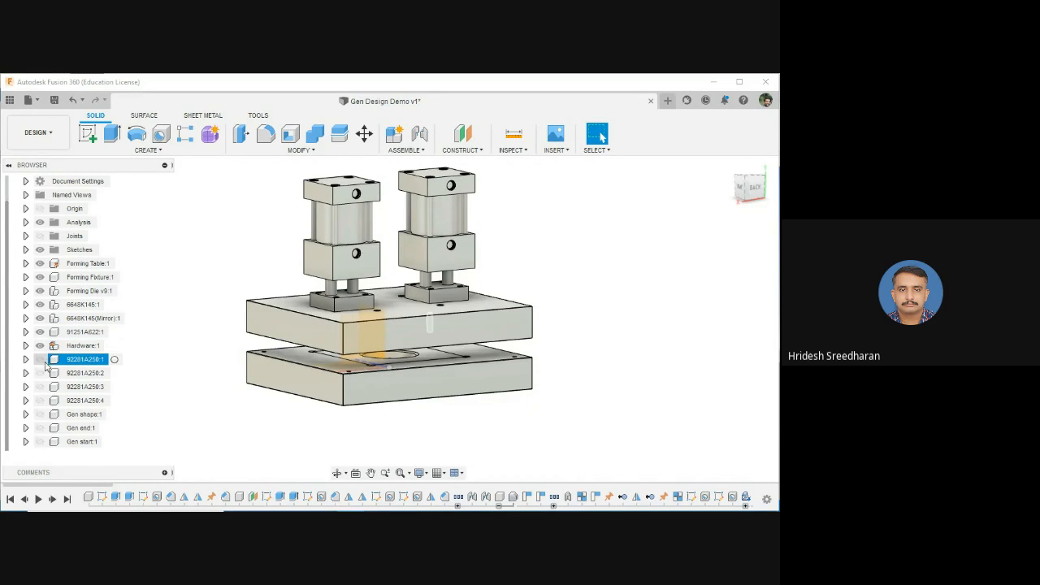
Show all four 92281A250 pin components between the upper and lower plates
click(39, 359)
click(40, 373)
click(40, 387)
click(40, 400)
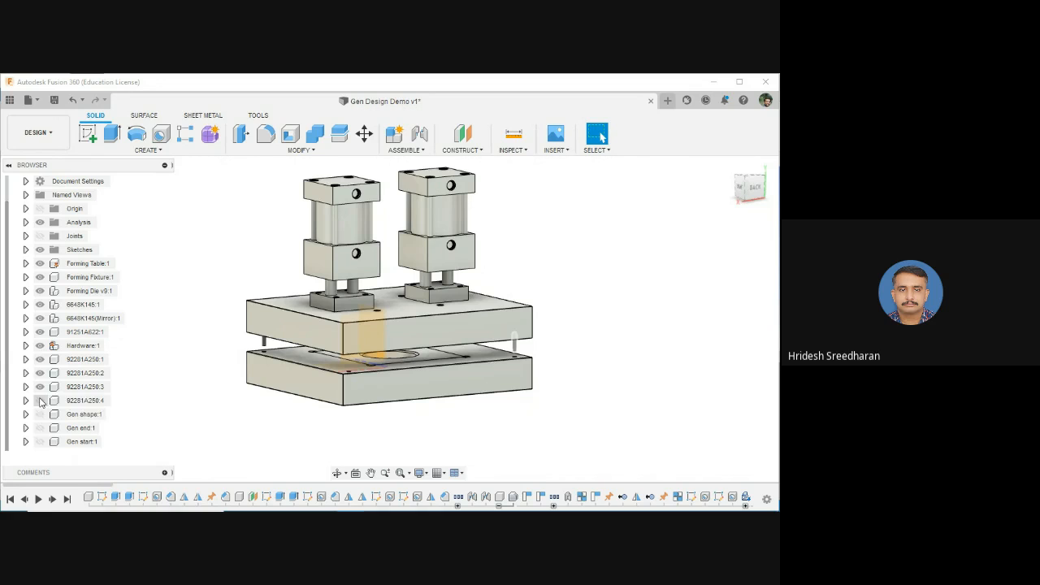
Briefly show the Gen shape and Gen end components to view the press frame, and hide them again
click(40, 414)
click(40, 428)
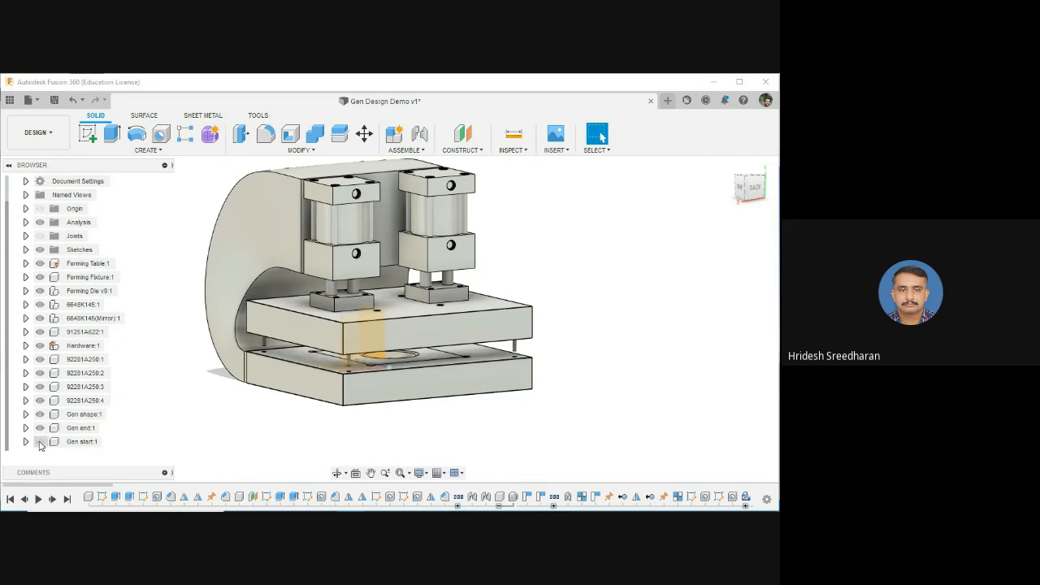
click(40, 416)
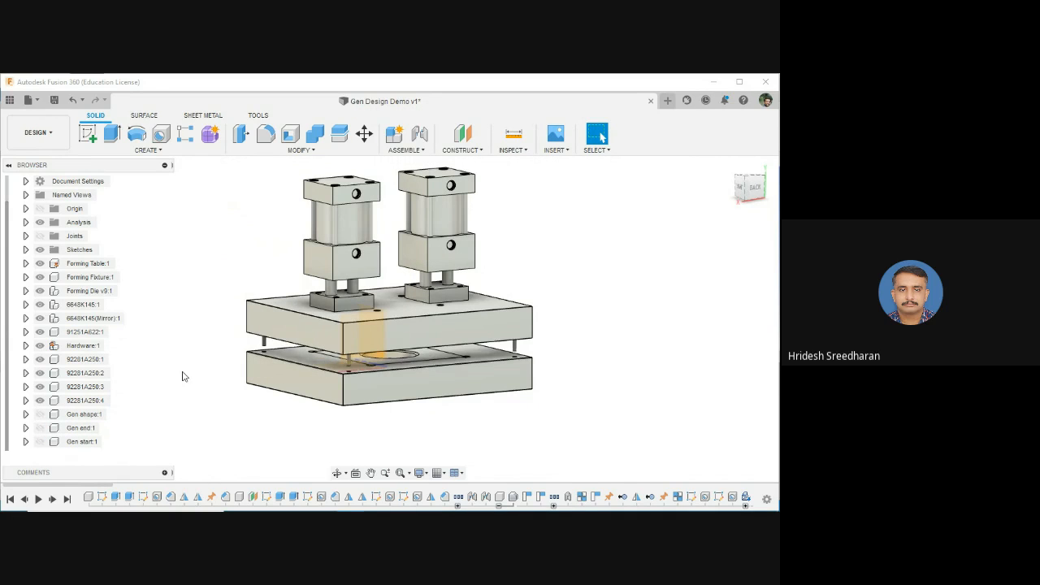
Hide the four 92281A250 pins and the 91251A622 component, leaving Hardware shown
click(41, 401)
click(41, 388)
click(41, 375)
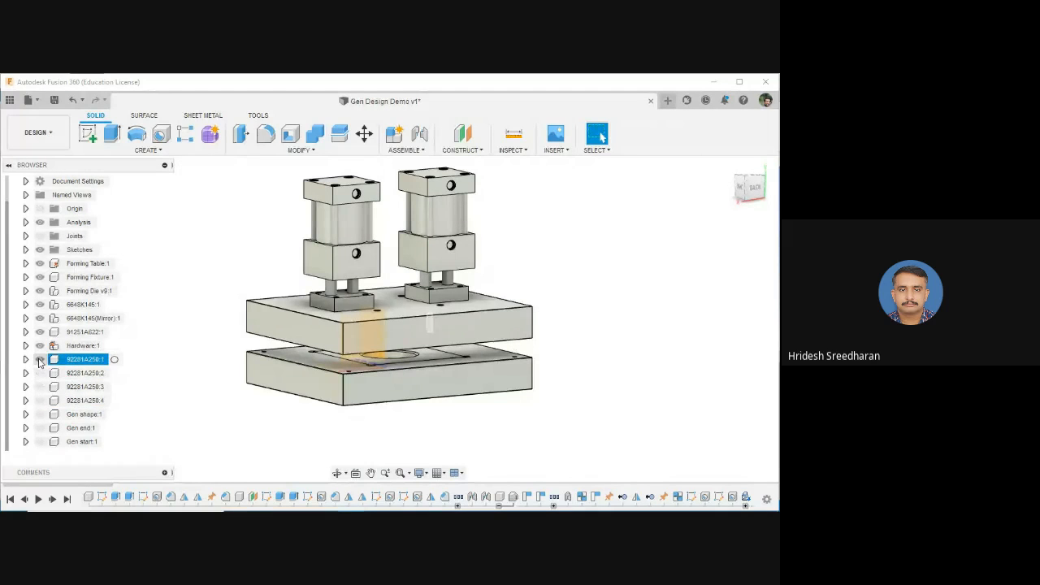
click(40, 359)
click(41, 332)
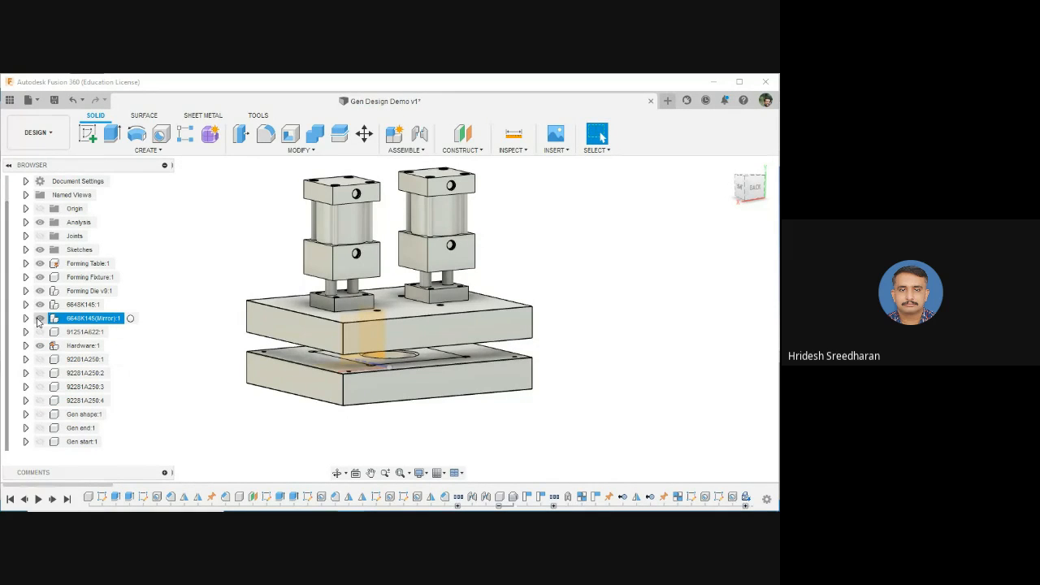
Examine the whole forming press from the front and right, including the holes in the lower plate's side face
click(560, 399)
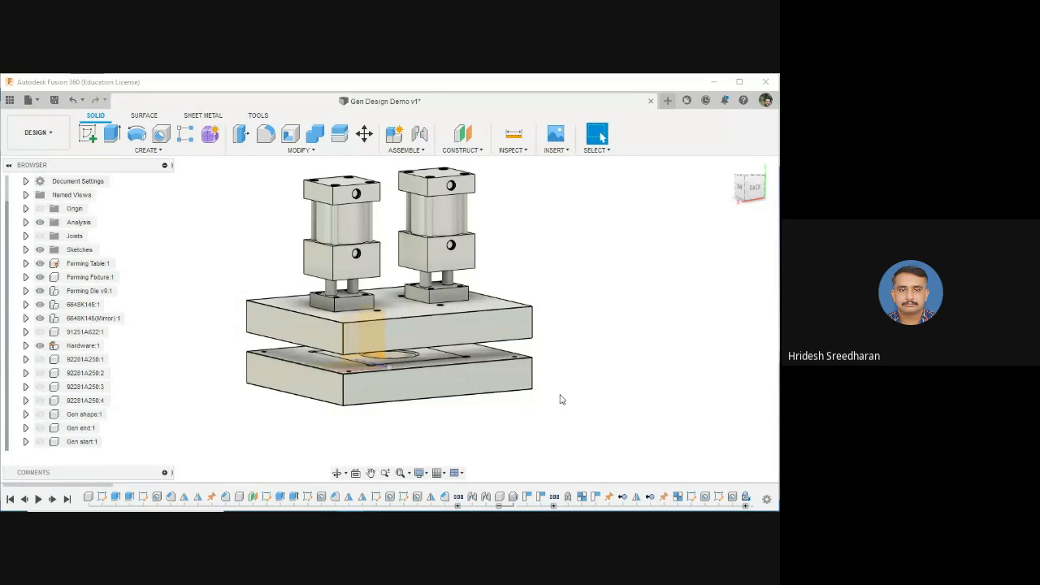
shift+middle_drag(512, 411, 650, 407)
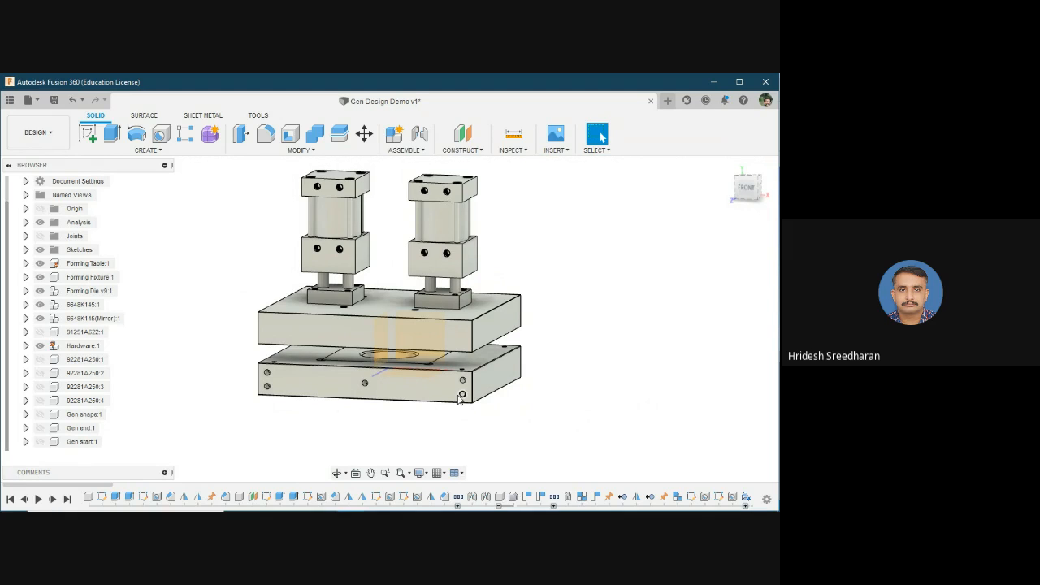
scroll(472, 373, down, 2)
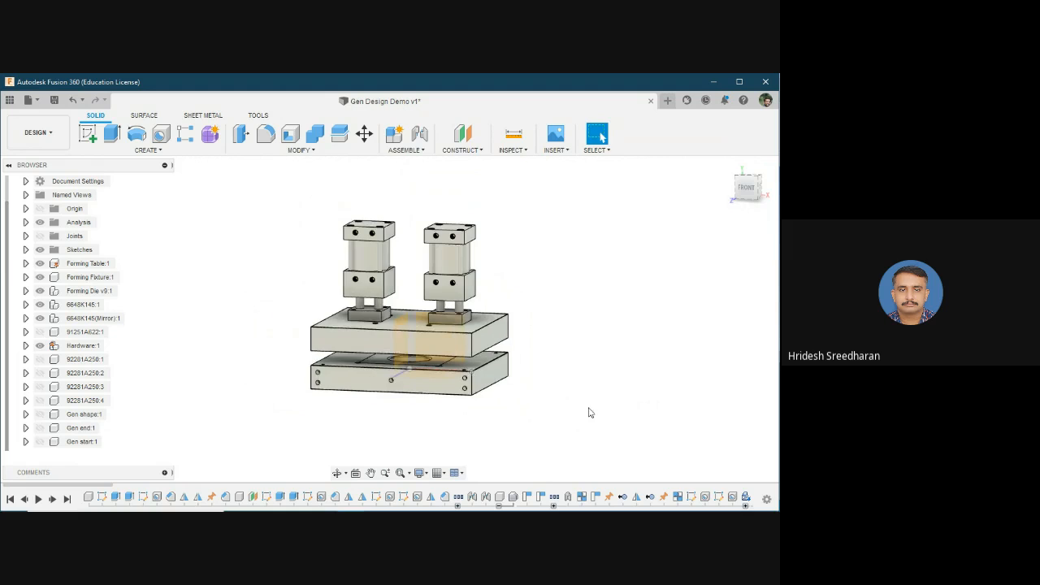
shift+middle_drag(588, 409, 520, 399)
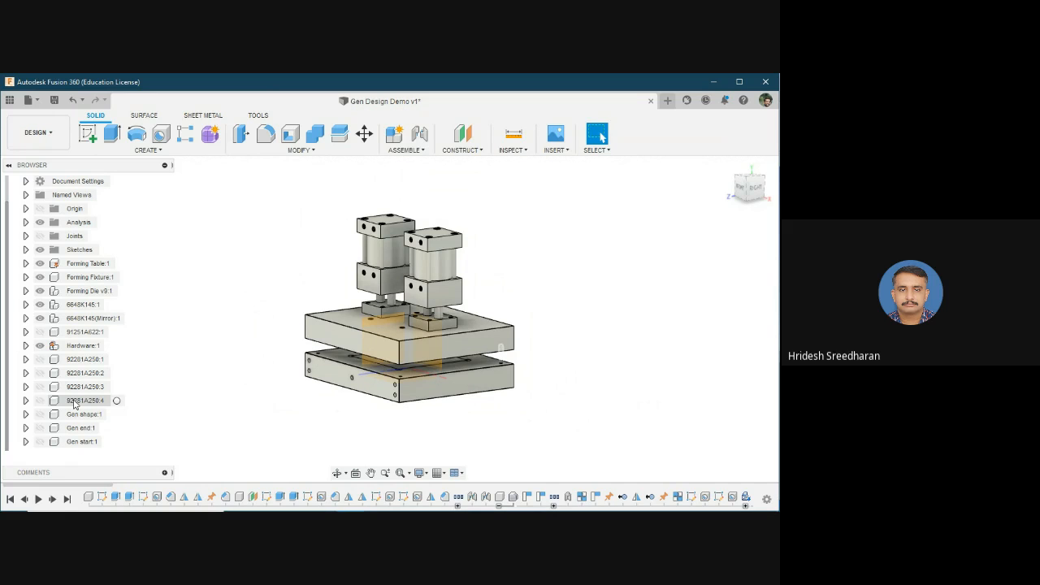
Show the Gen shape component and examine the C-shaped body around the press from several sides
click(40, 414)
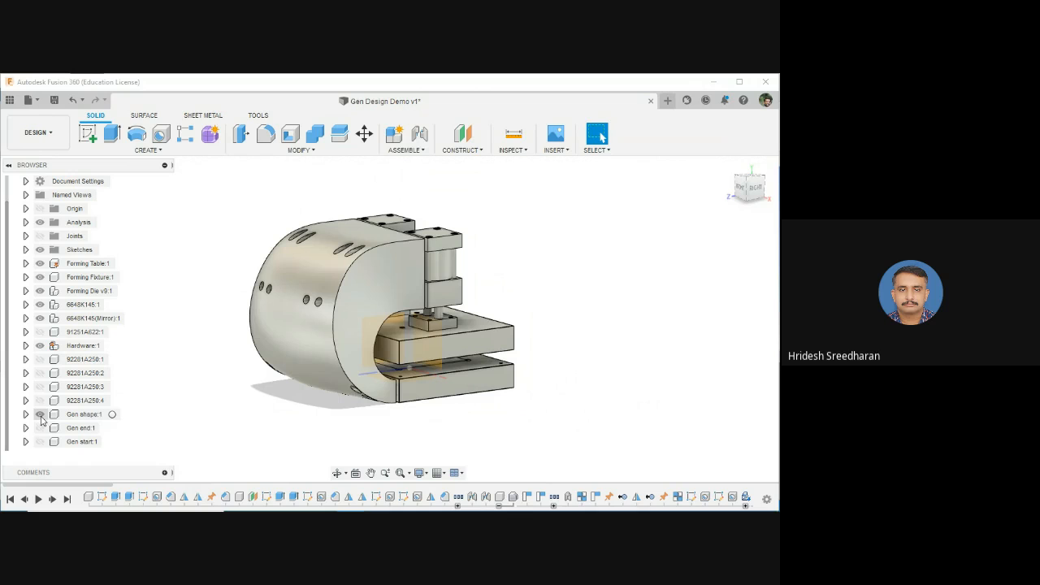
mouse_move(539, 413)
shift+middle_down()
mouse_move(445, 408)
mouse_move(523, 427)
mouse_move(564, 393)
mouse_move(577, 401)
mouse_move(550, 398)
shift+middle_up()
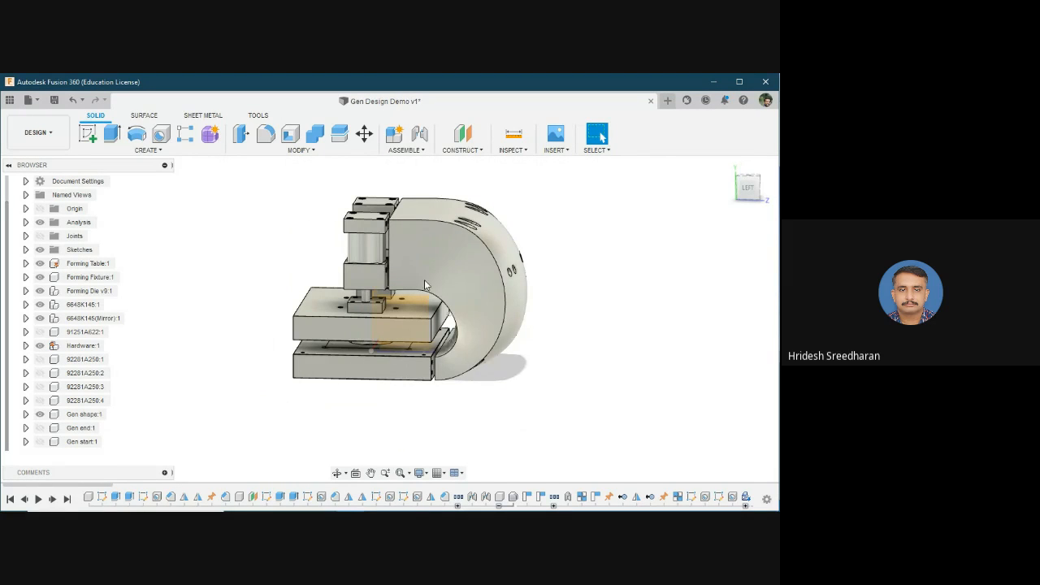
shift+middle_drag(576, 416, 597, 411)
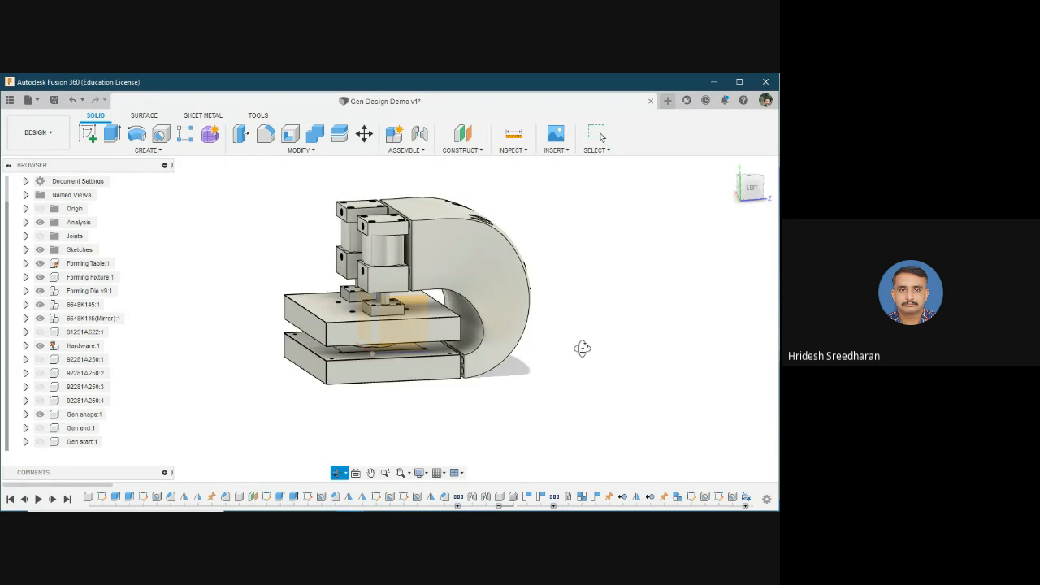
shift+middle_drag(581, 350, 476, 322)
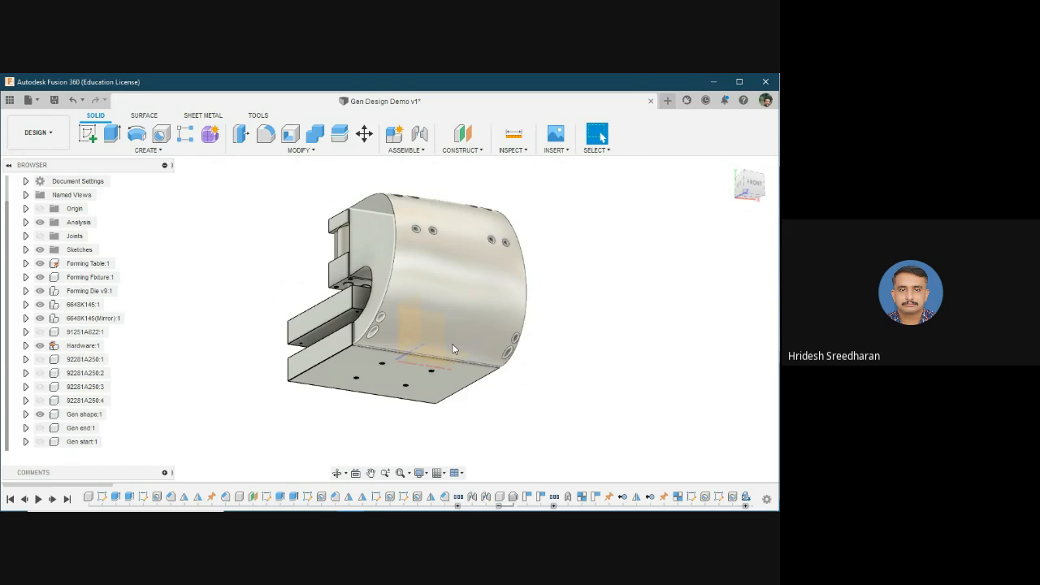
shift+middle_drag(453, 350, 534, 409)
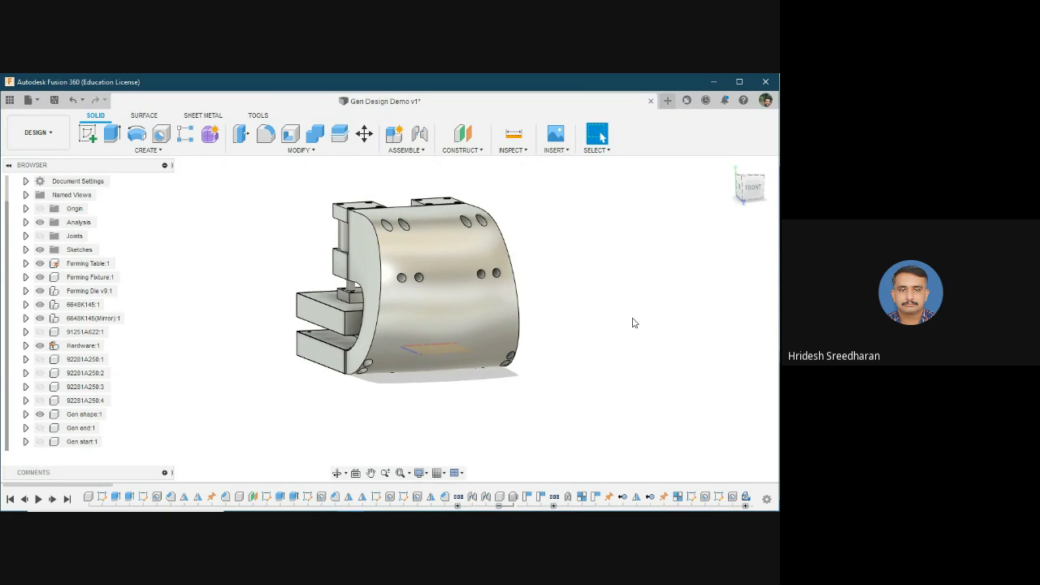
shift+middle_drag(534, 385, 592, 387)
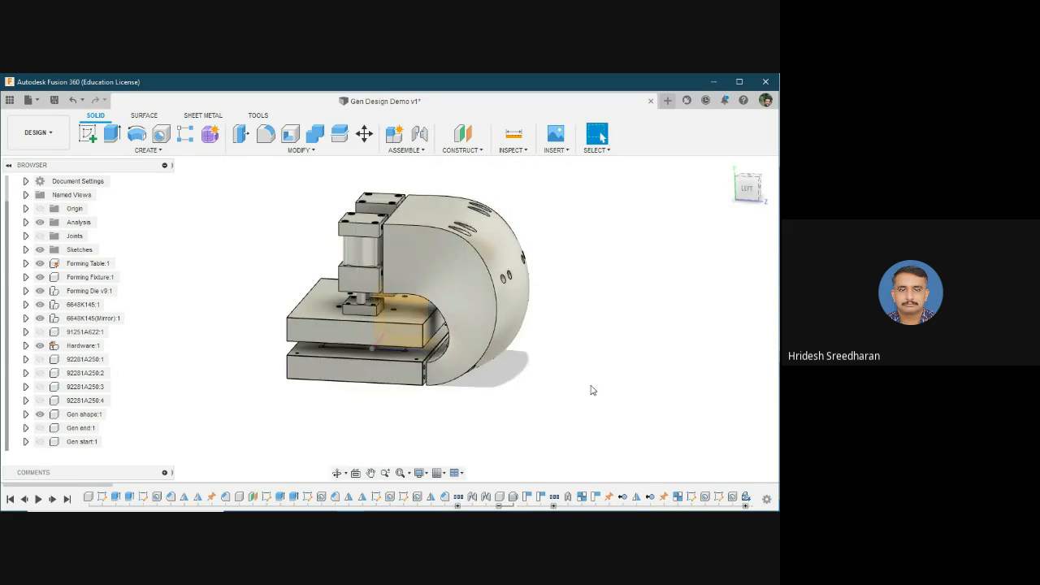
Show the Gen end and Gen start components briefly, and hide them together with Gen shape to expose the press assembly
click(41, 429)
click(40, 442)
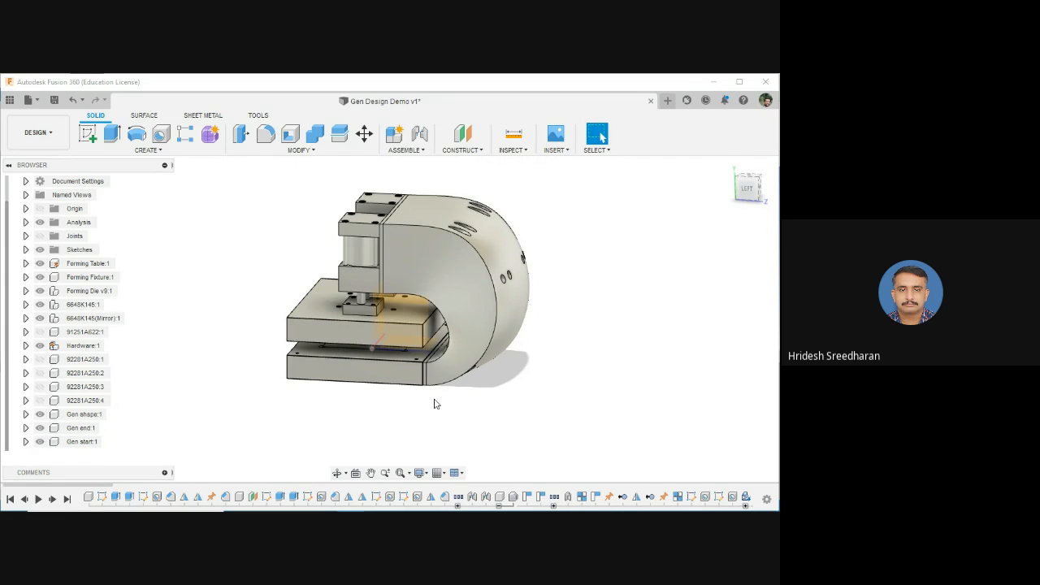
click(40, 415)
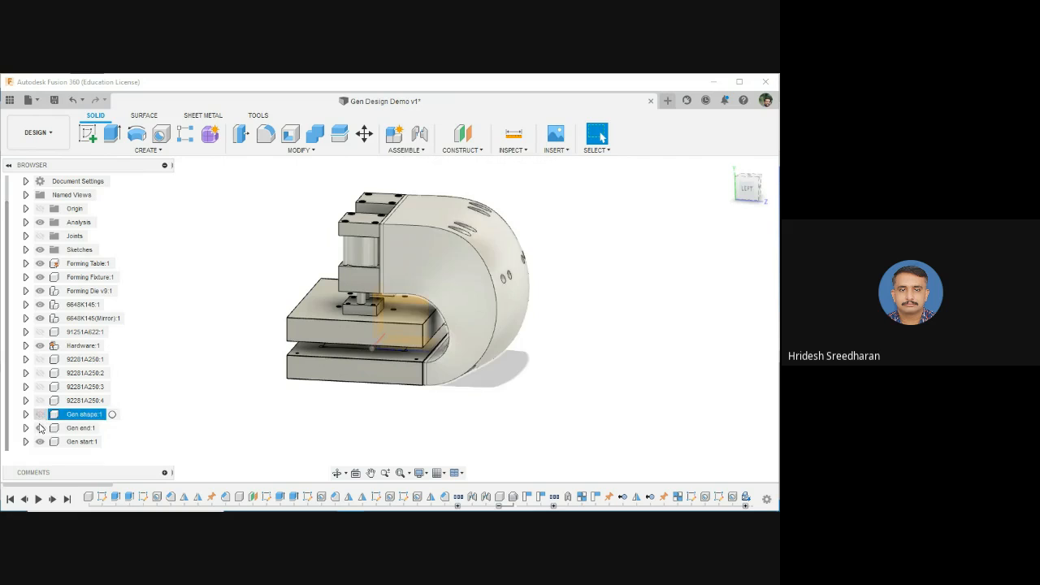
click(40, 428)
click(39, 442)
shift+middle_drag(487, 396, 449, 395)
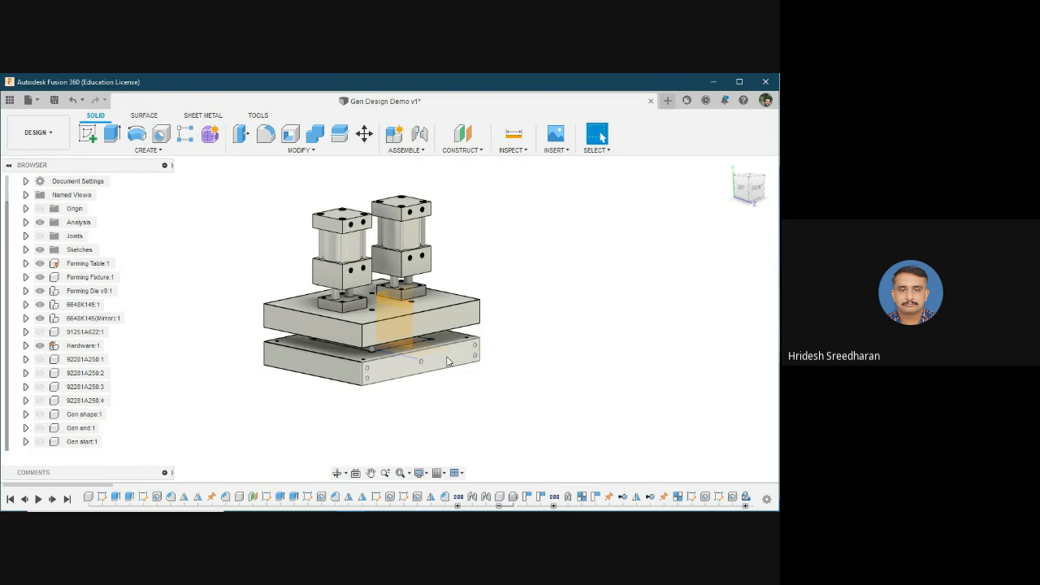
Make the Gen shape, Gen end and Gen start components visible in the assembly
click(132, 150)
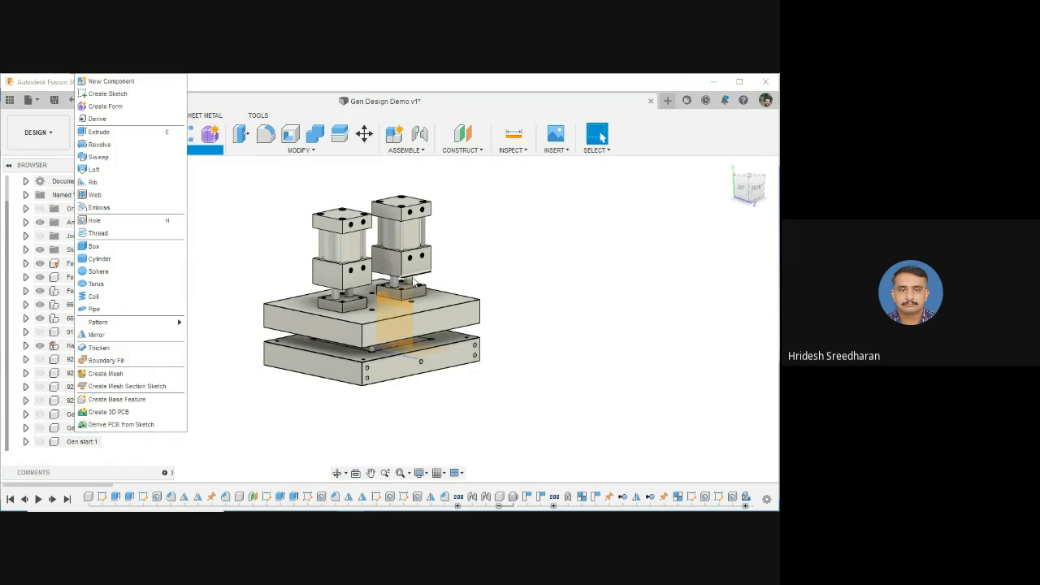
click(40, 414)
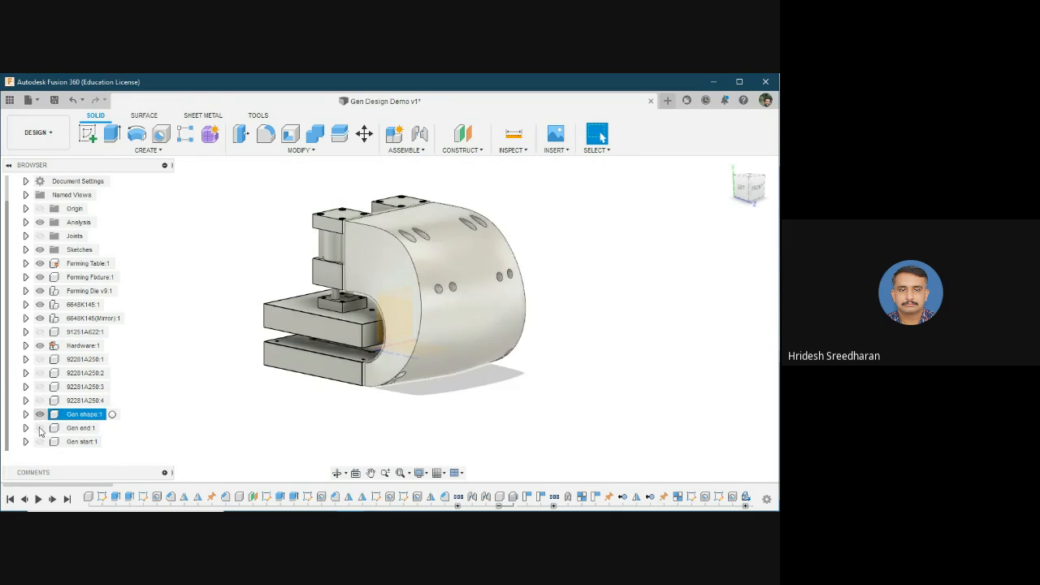
click(40, 428)
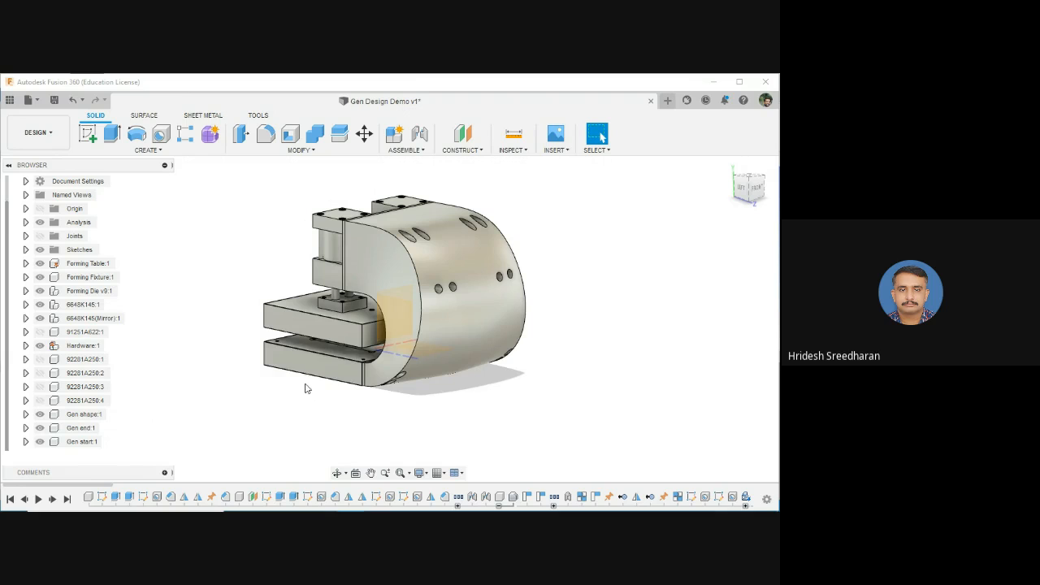
mouse_move(518, 414)
middle_down()
mouse_move(397, 404)
mouse_move(509, 417)
middle_up()
Switch to the Generative Design workspace and bring the whole study model into view
click(55, 135)
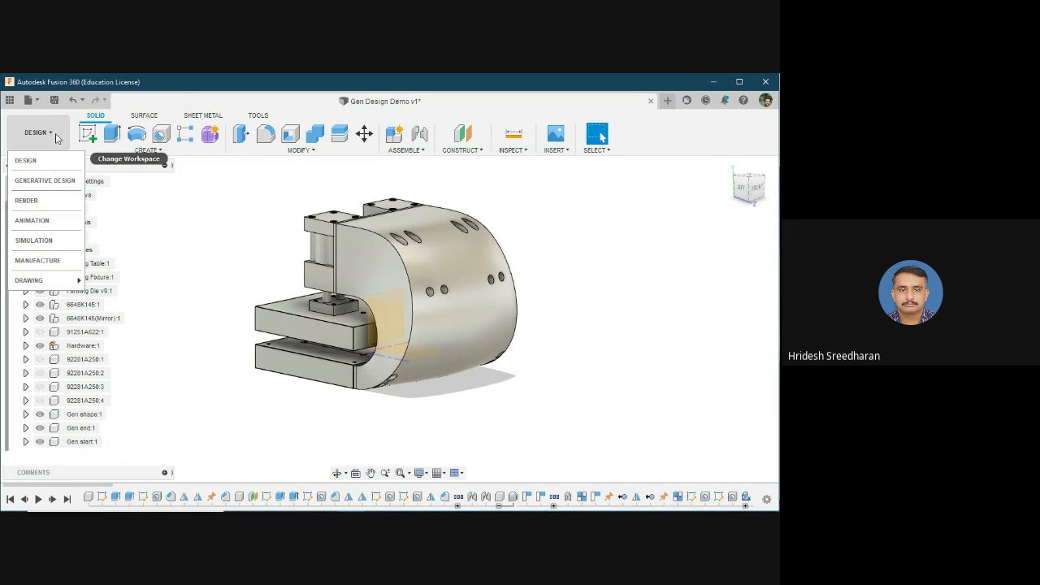
click(34, 200)
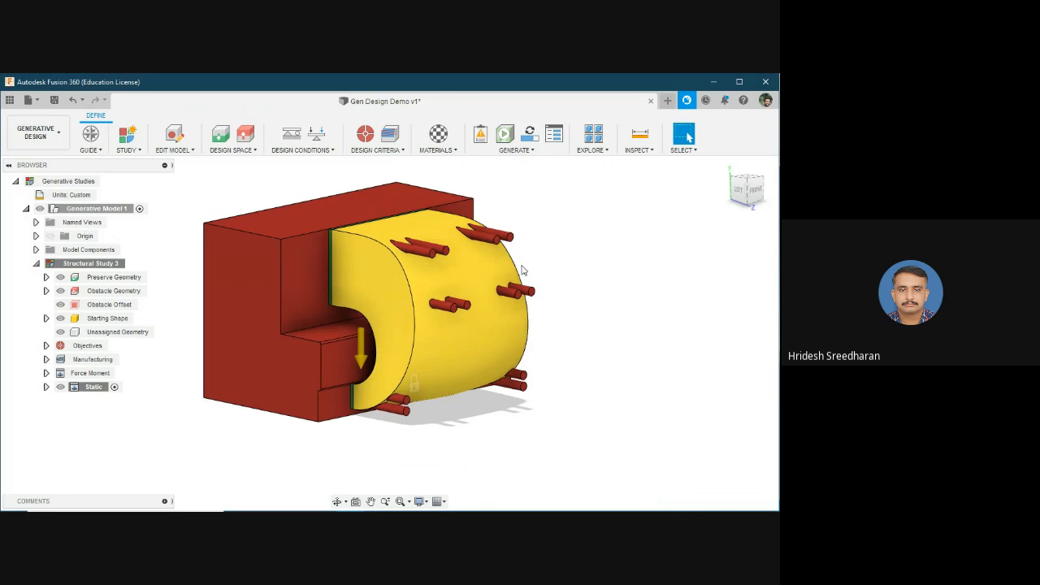
scroll(578, 376, down, 2)
scroll(466, 427, up, 3)
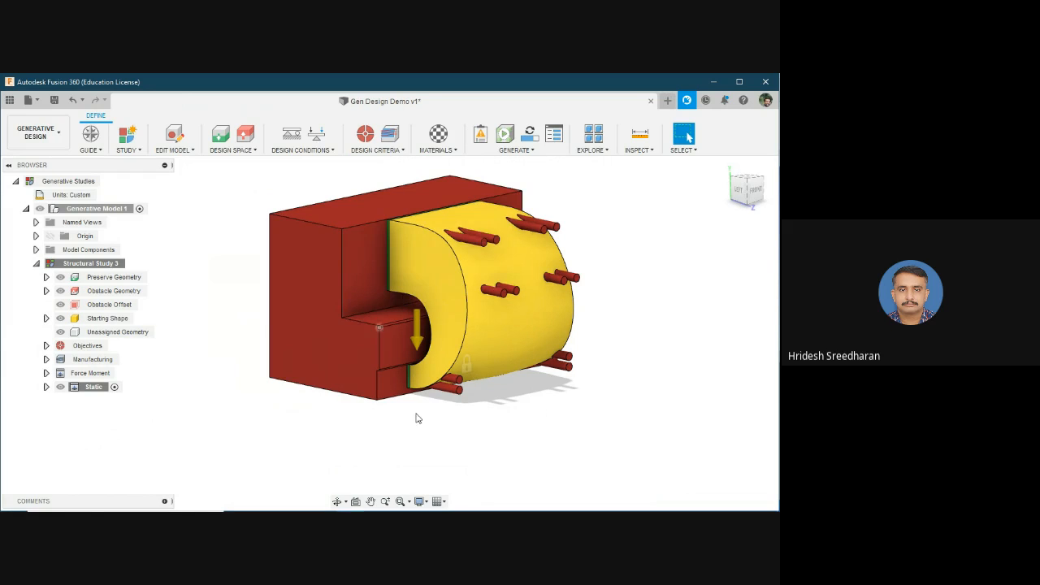
Hide the preserve geometry, obstacle geometry and obstacle offset of Structural Study 3, leaving the starting shape displayed
mouse_move(158, 493)
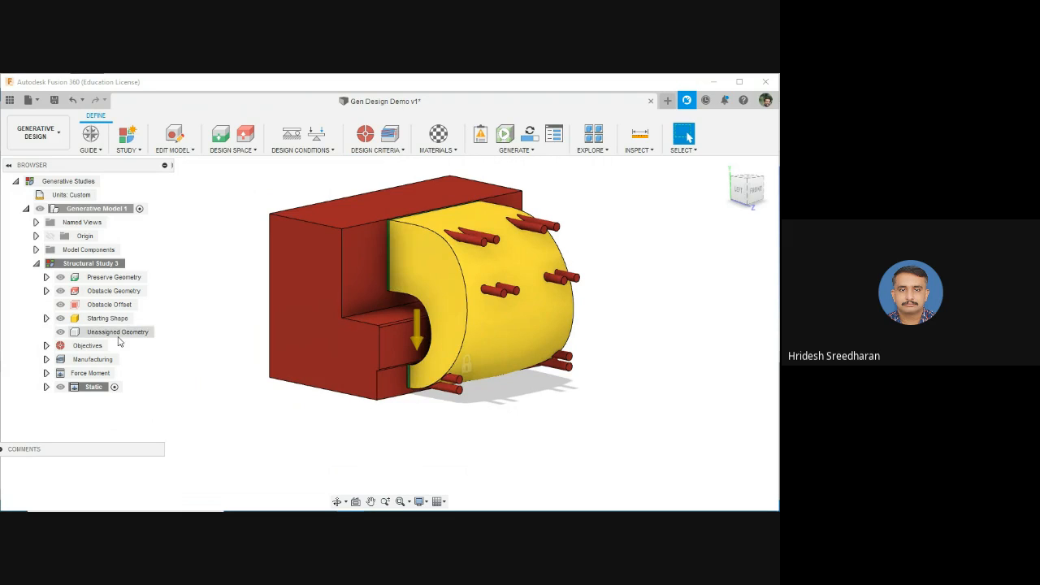
click(60, 277)
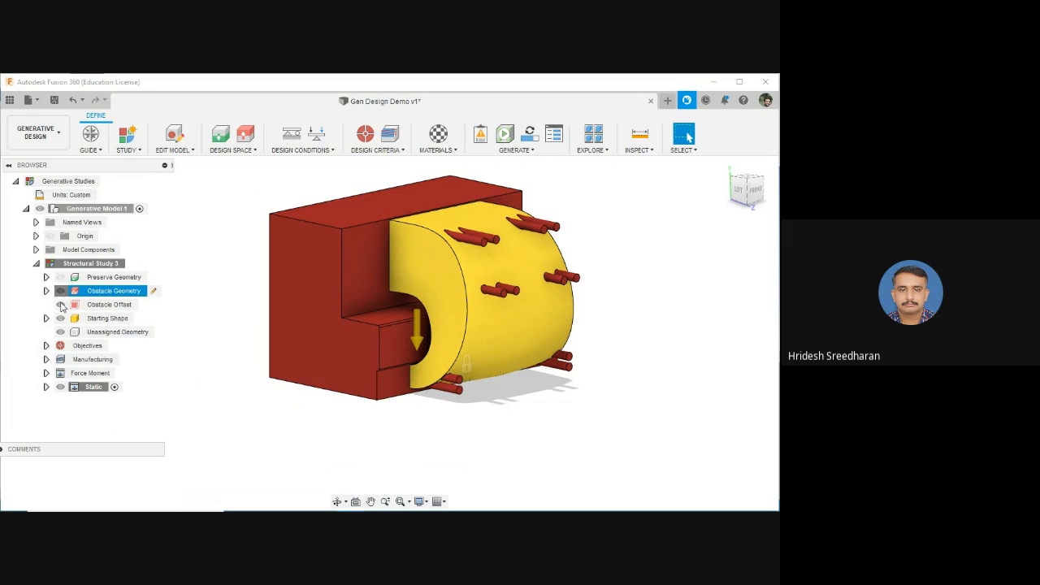
click(61, 290)
click(60, 304)
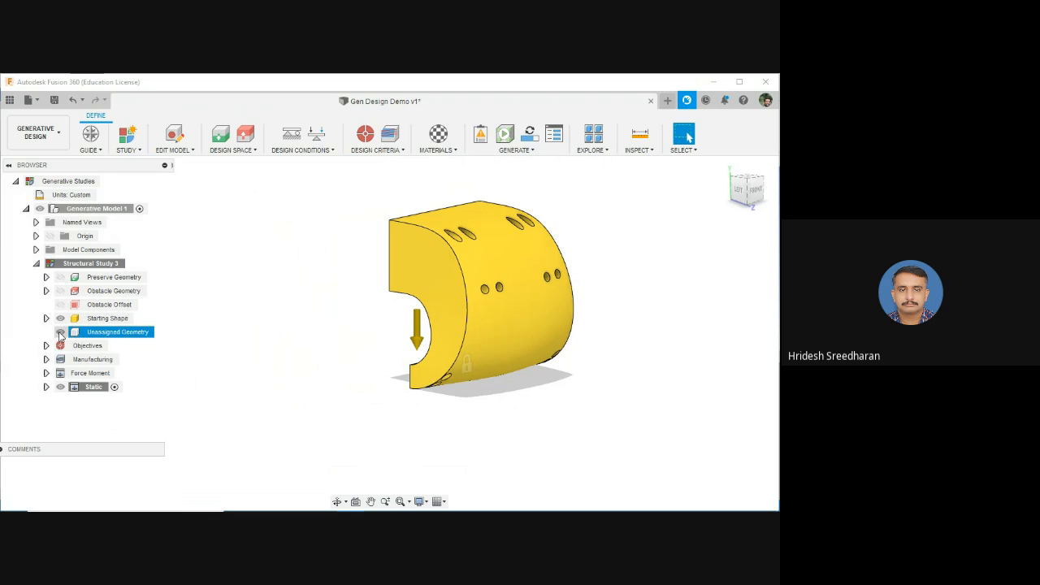
List the generative model's components and highlight Gen shape, Gen end and Gen start one by one
click(36, 249)
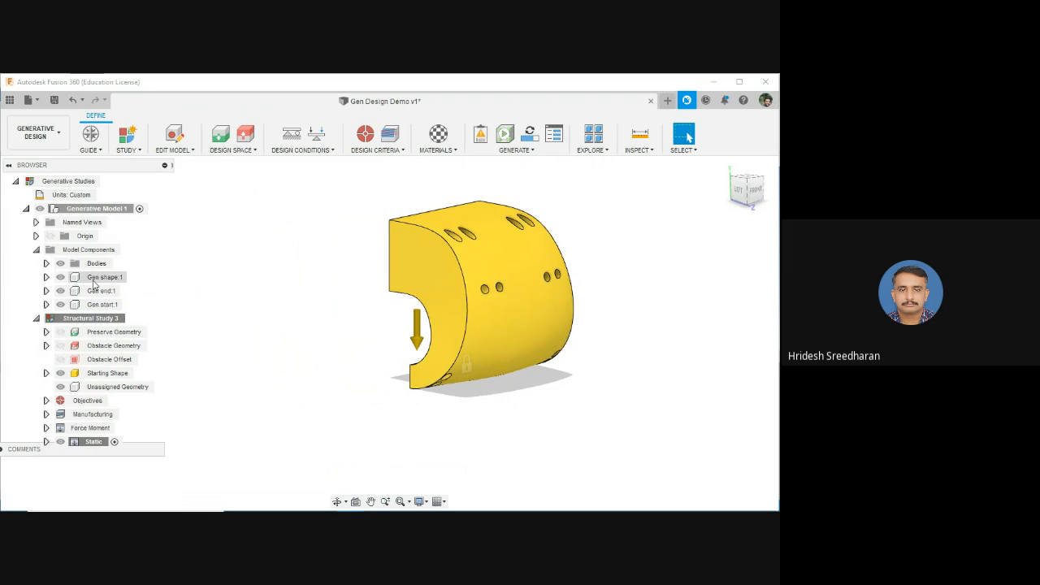
click(95, 278)
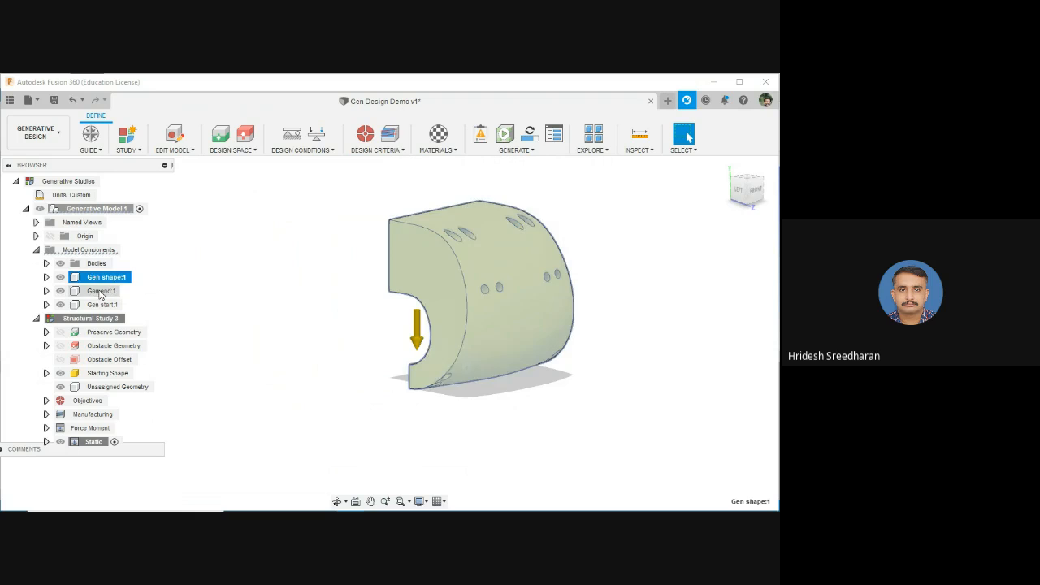
click(101, 291)
click(99, 304)
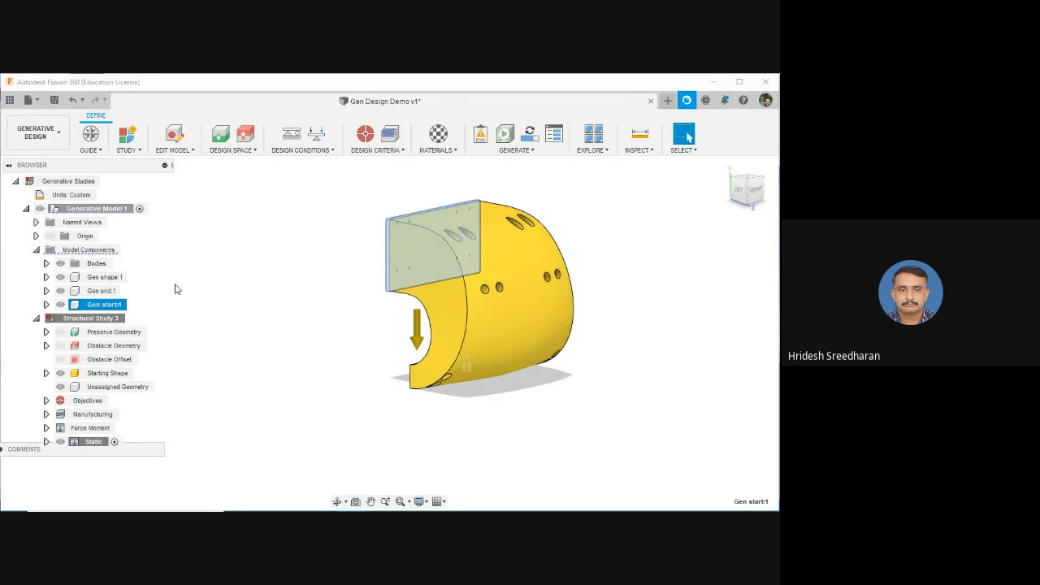
Open Generative Model 1 for editing and list its model components
click(175, 152)
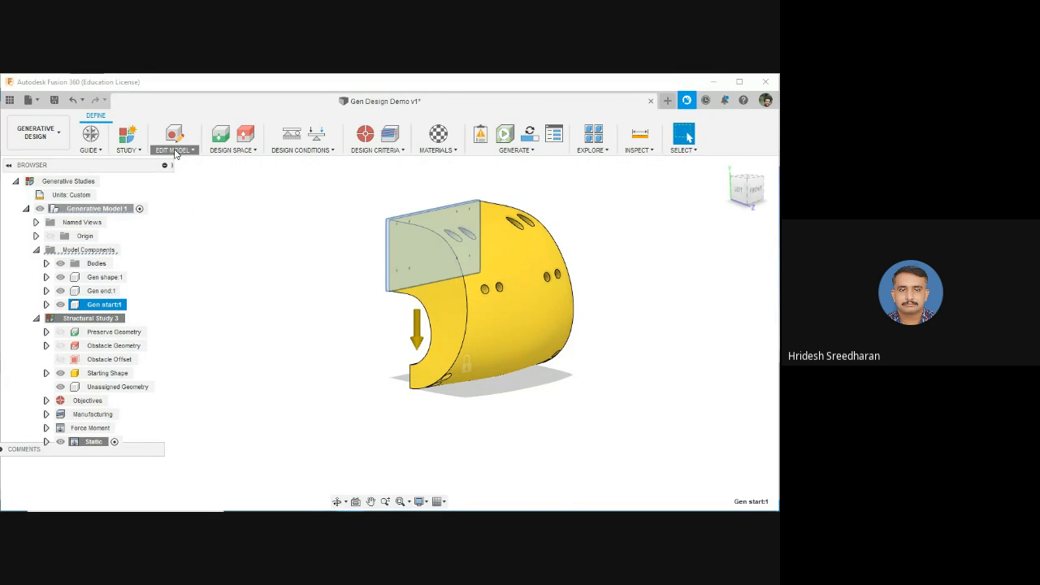
click(177, 162)
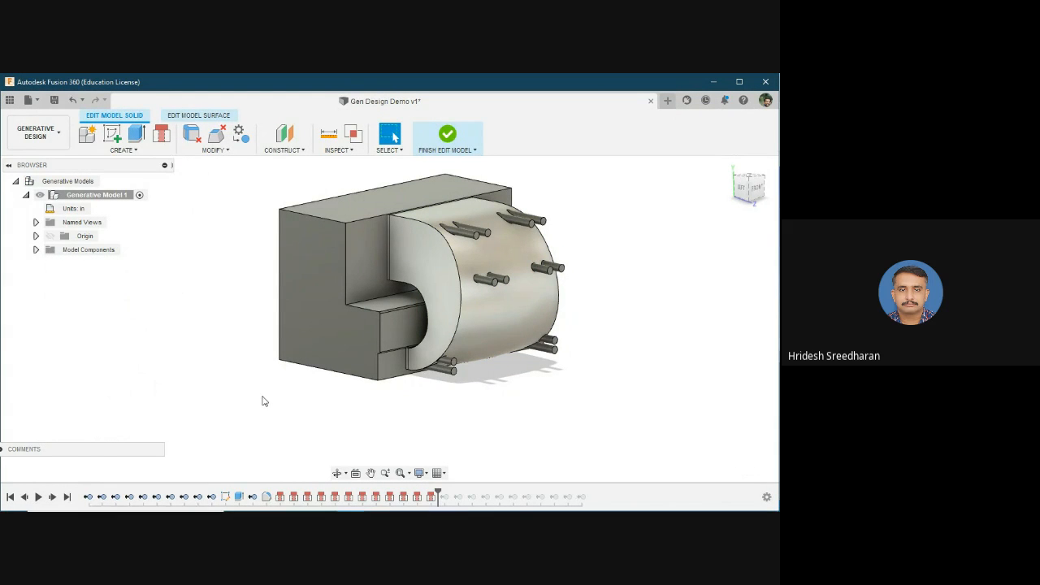
click(36, 250)
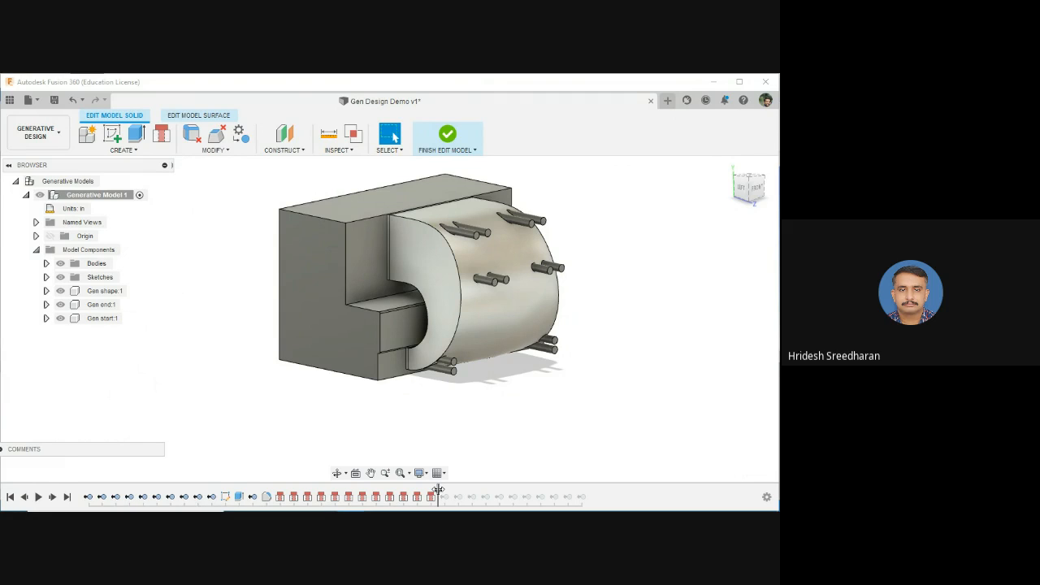
Roll the generative model's history back to its beginning and inspect the full press assembly from the other side
drag(438, 490, 285, 486)
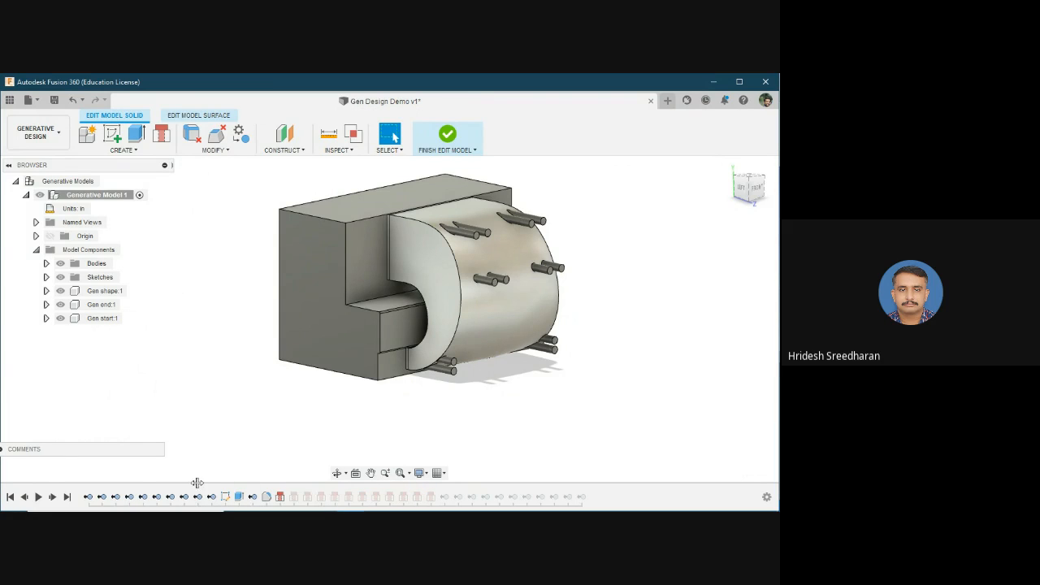
drag(197, 484, 82, 492)
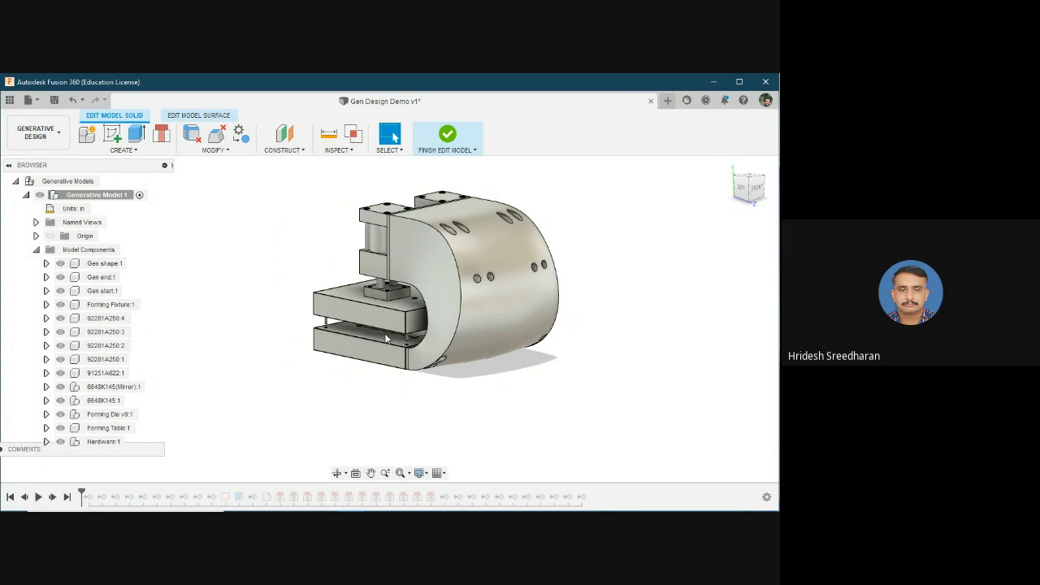
shift+middle_drag(555, 404, 397, 404)
shift+drag(397, 403, 365, 403)
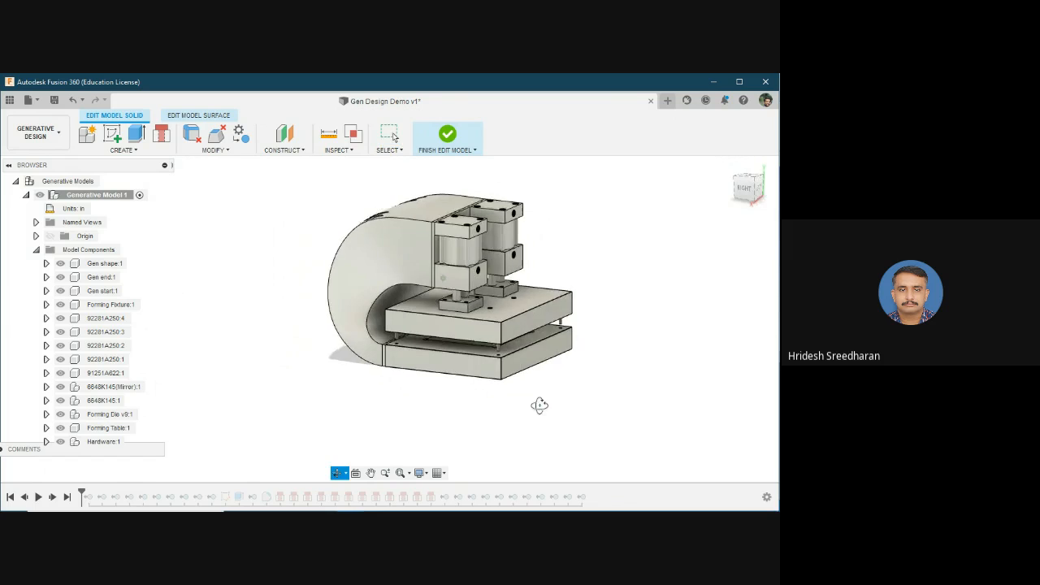
shift+middle_drag(543, 406, 423, 373)
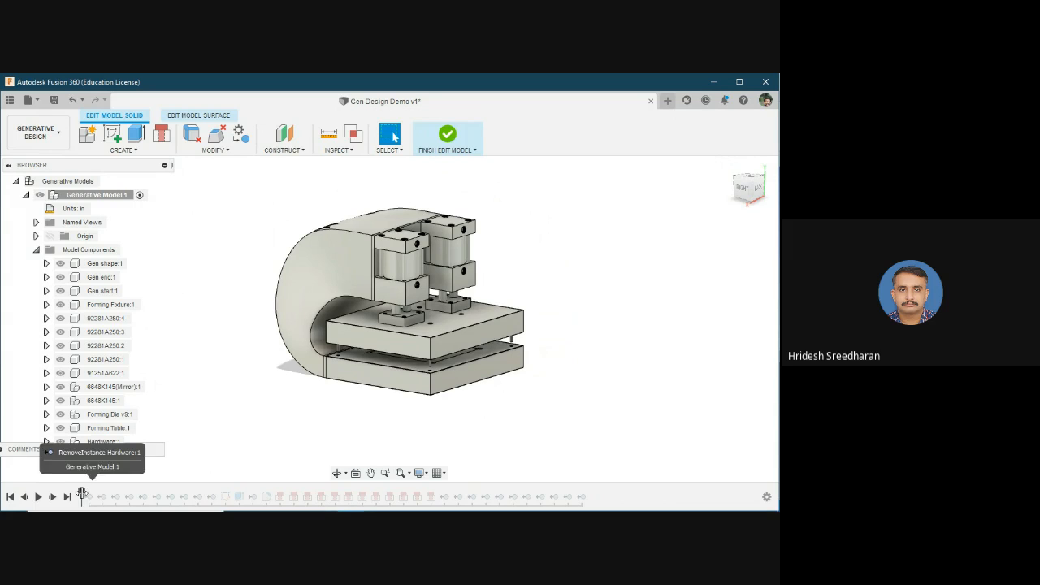
Roll the history forward past the component removals to just before the first sketch, and view the remaining parts from the side
drag(82, 494, 95, 496)
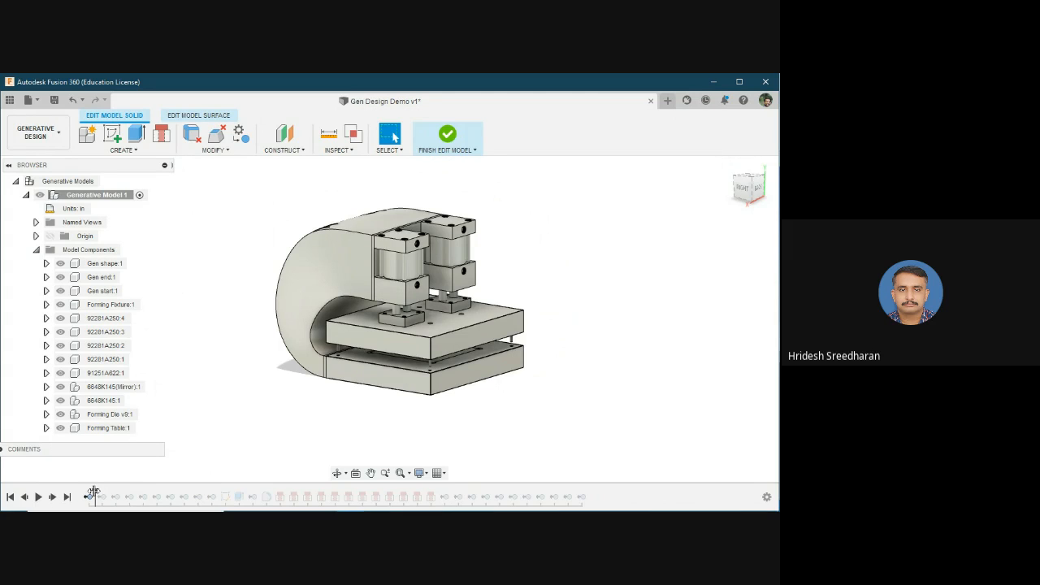
drag(95, 492, 217, 492)
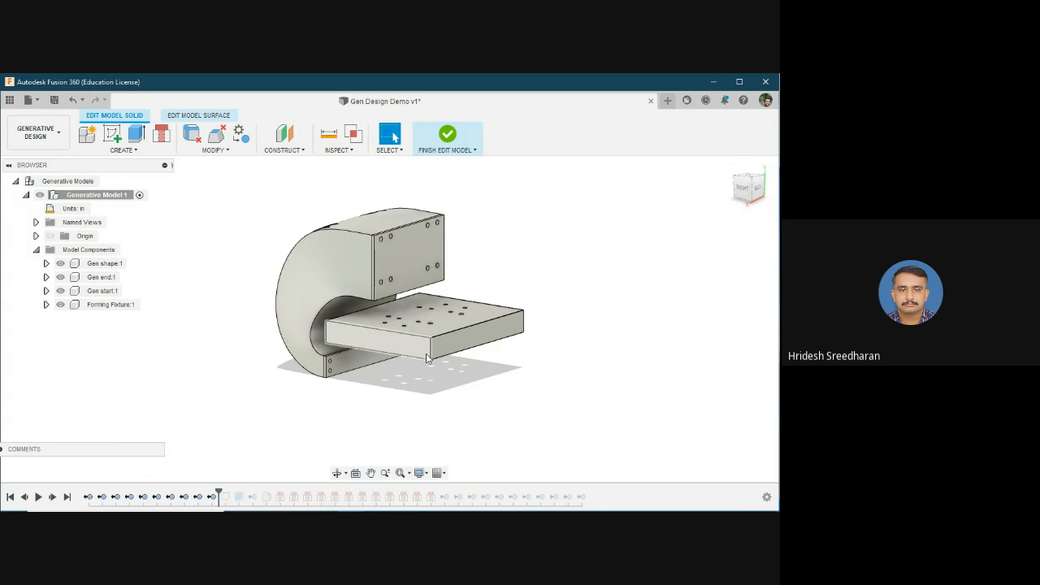
shift+middle_drag(470, 395, 508, 385)
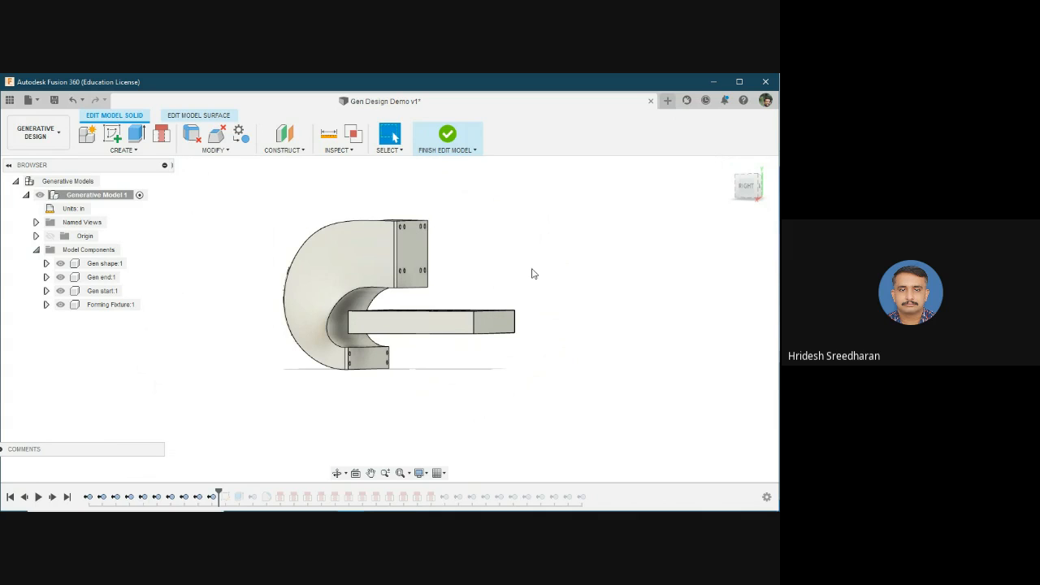
middle_drag(532, 271, 521, 270)
shift+middle_drag(574, 325, 536, 320)
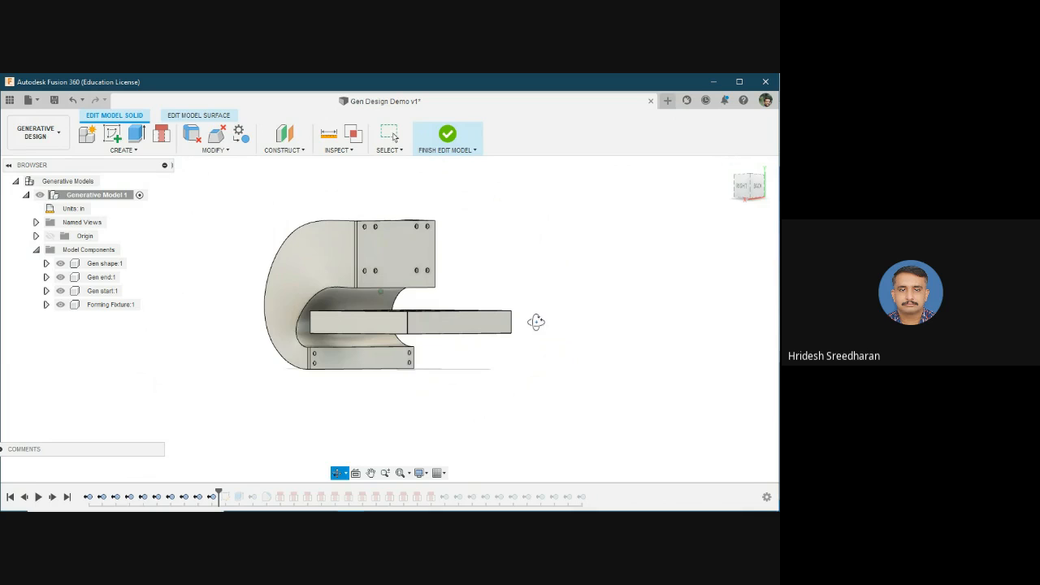
Highlight the mounting faces of the Gen start and Gen end plates together, and clear the selection
click(391, 260)
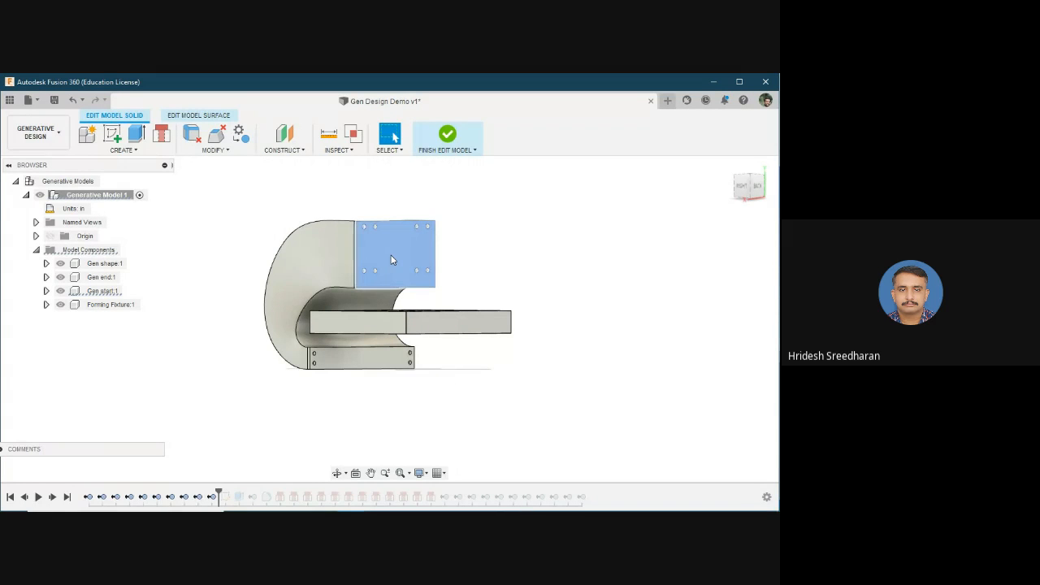
ctrl+click(393, 358)
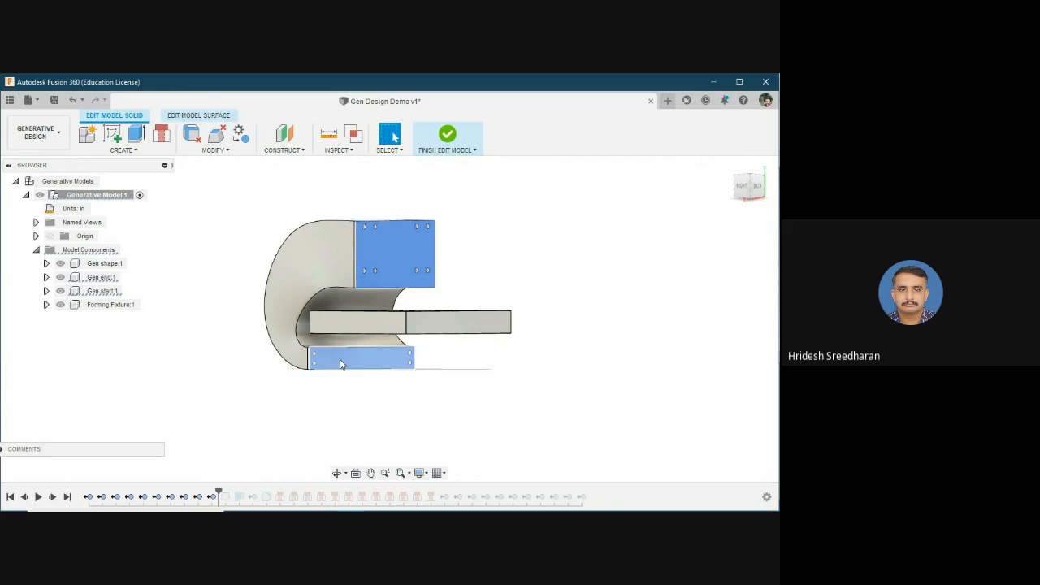
click(558, 331)
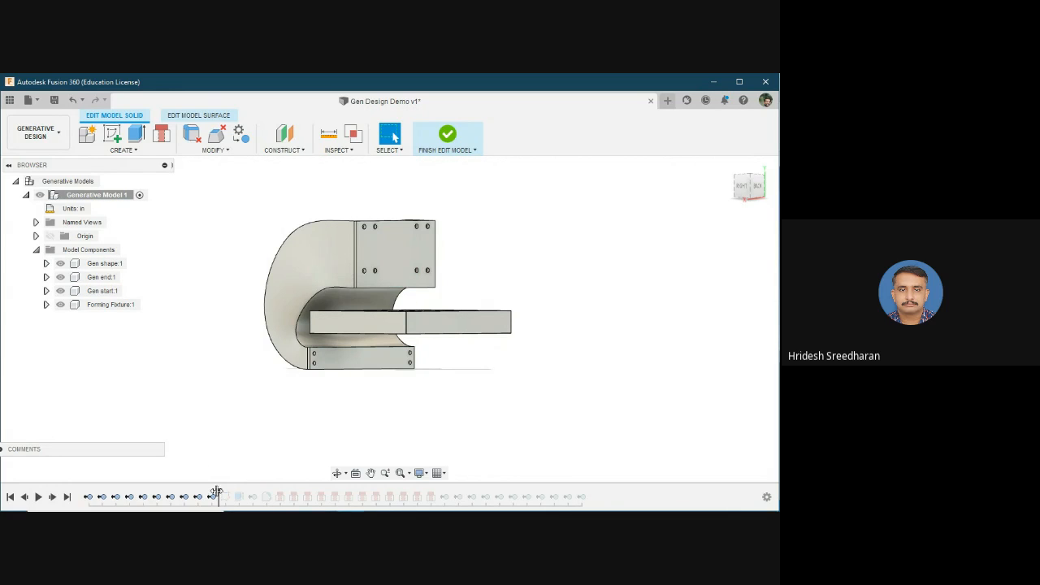
Roll the history forward past the first sketch, show Sketch1, and highlight its profile beside the forming fixture
mouse_move(218, 492)
mouse_down()
mouse_move(241, 492)
mouse_move(231, 493)
mouse_up()
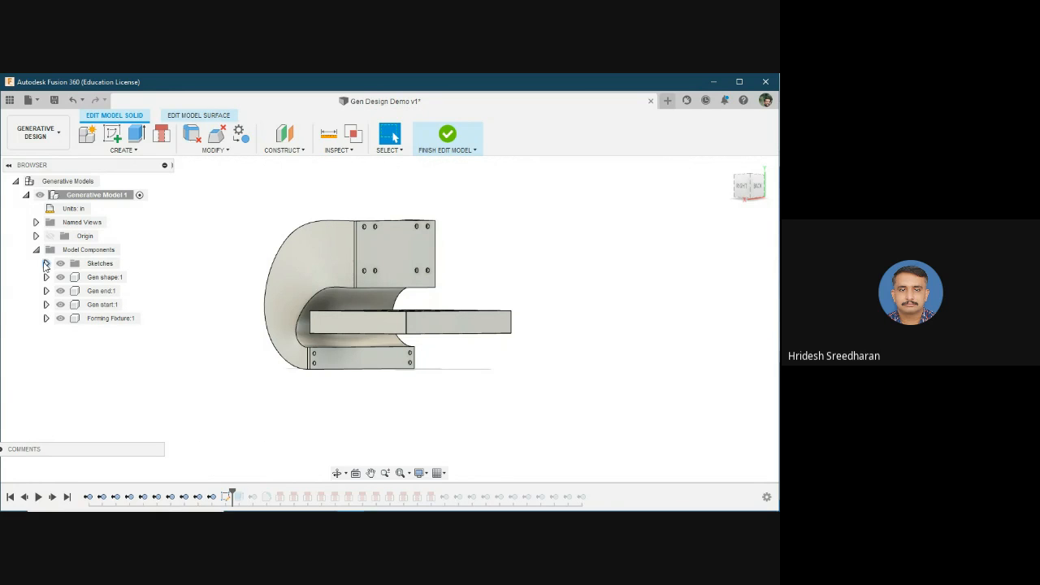
click(46, 264)
click(71, 277)
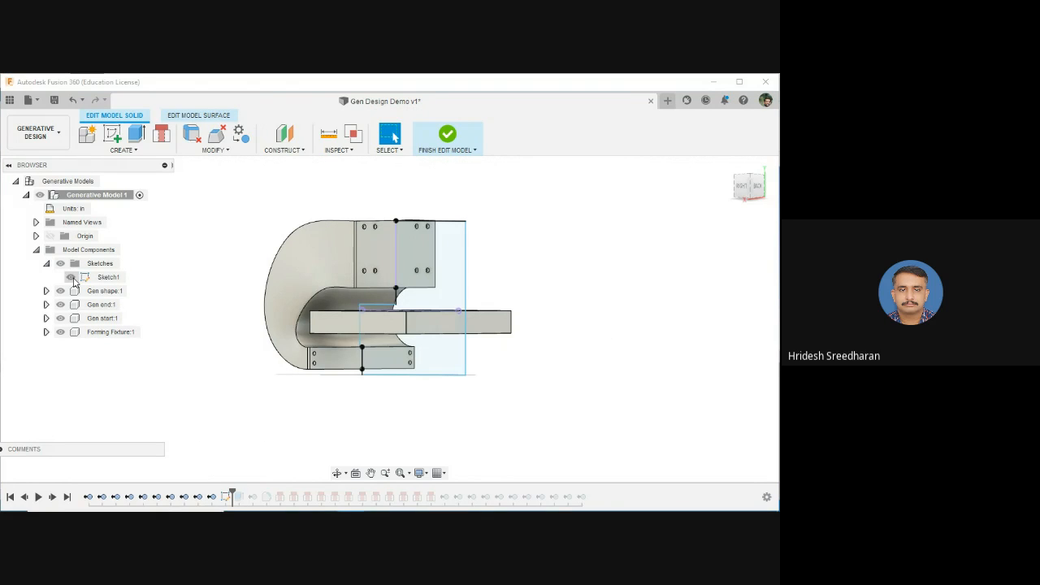
mouse_move(485, 422)
shift+middle_down()
mouse_move(464, 420)
mouse_move(511, 422)
mouse_move(483, 432)
mouse_move(518, 428)
mouse_move(499, 425)
shift+middle_up()
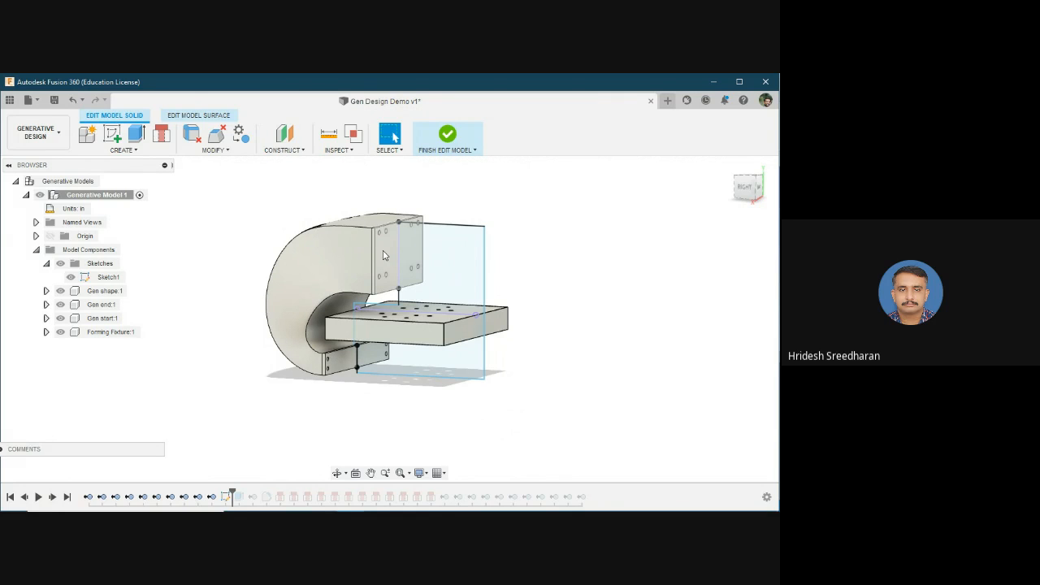
click(468, 260)
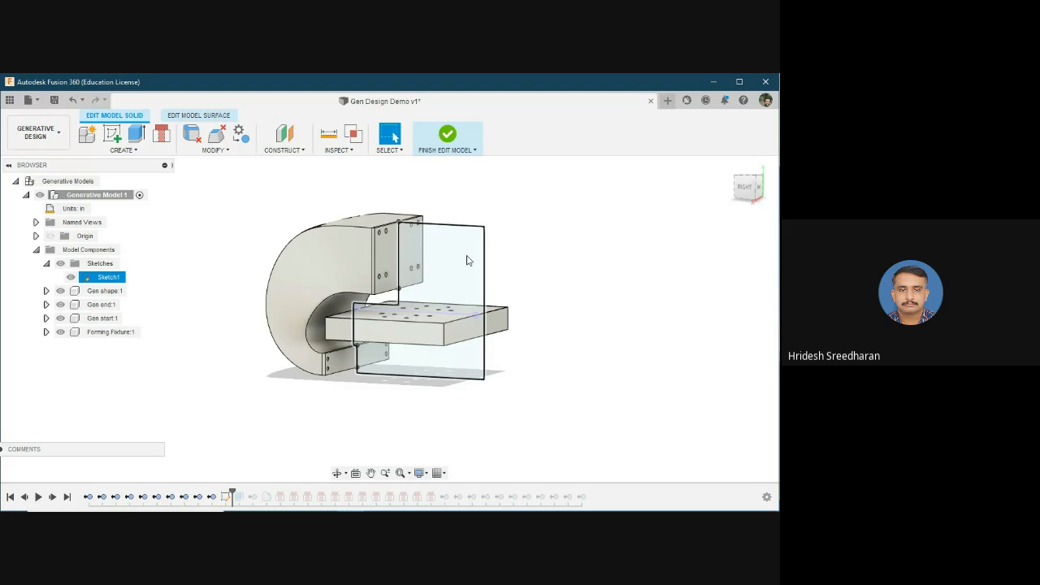
key(Escape)
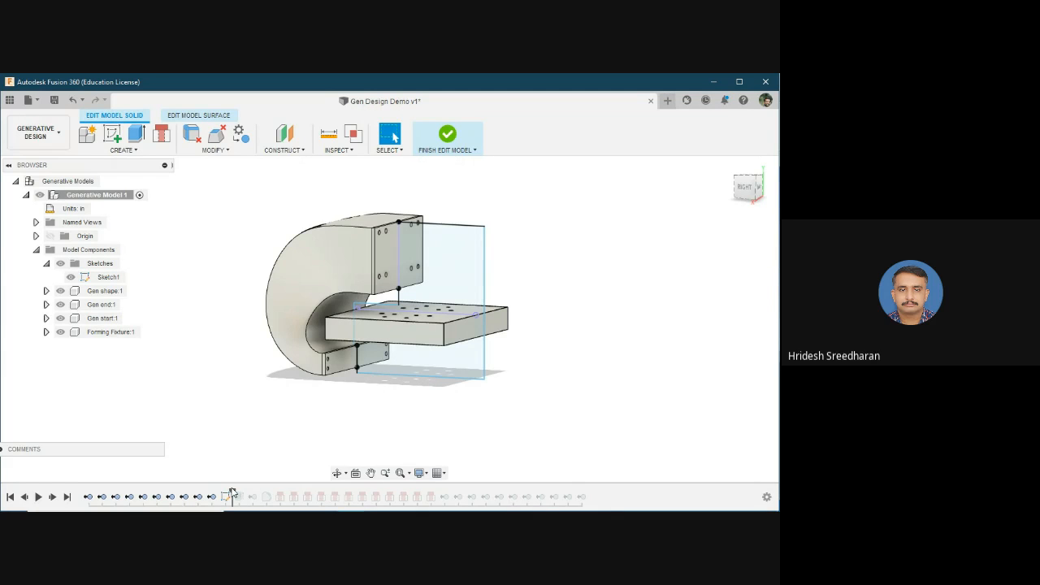
Roll the history forward through the obstacle block, fillet and all bolt-hole cylinder features, and finish editing the generative model
drag(232, 495, 259, 495)
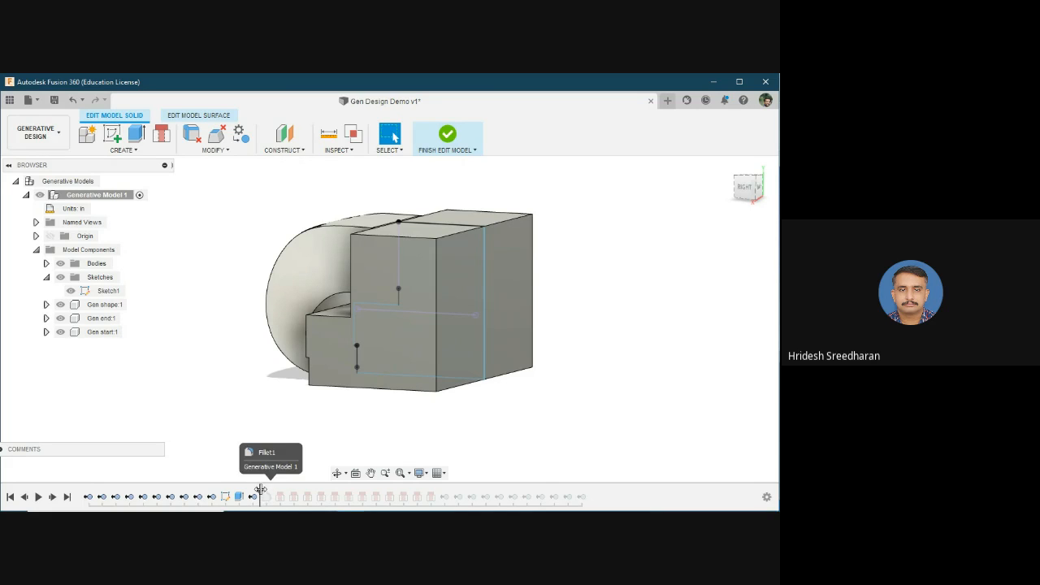
drag(260, 491, 286, 491)
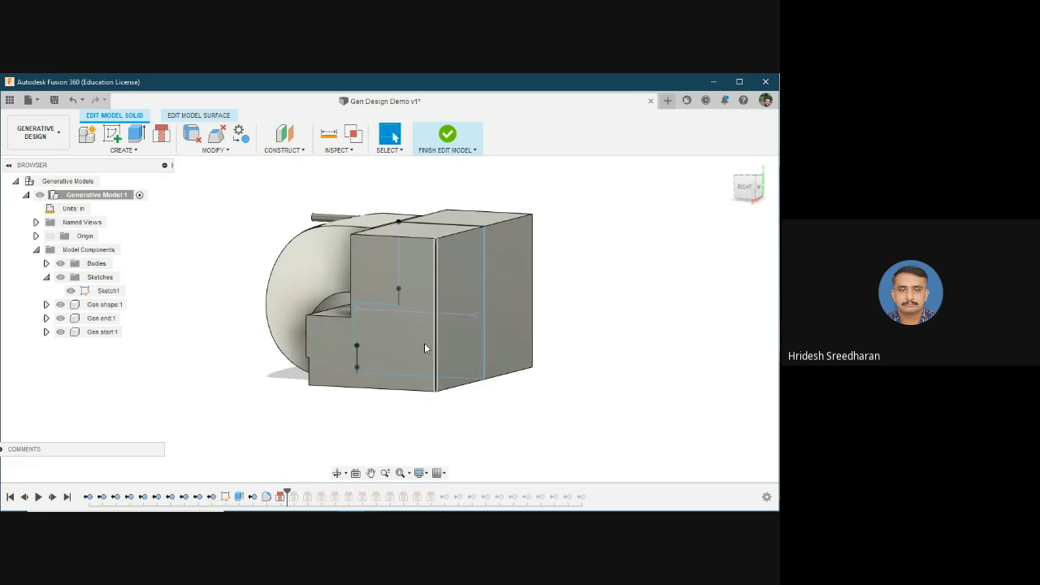
shift+middle_drag(385, 413, 525, 428)
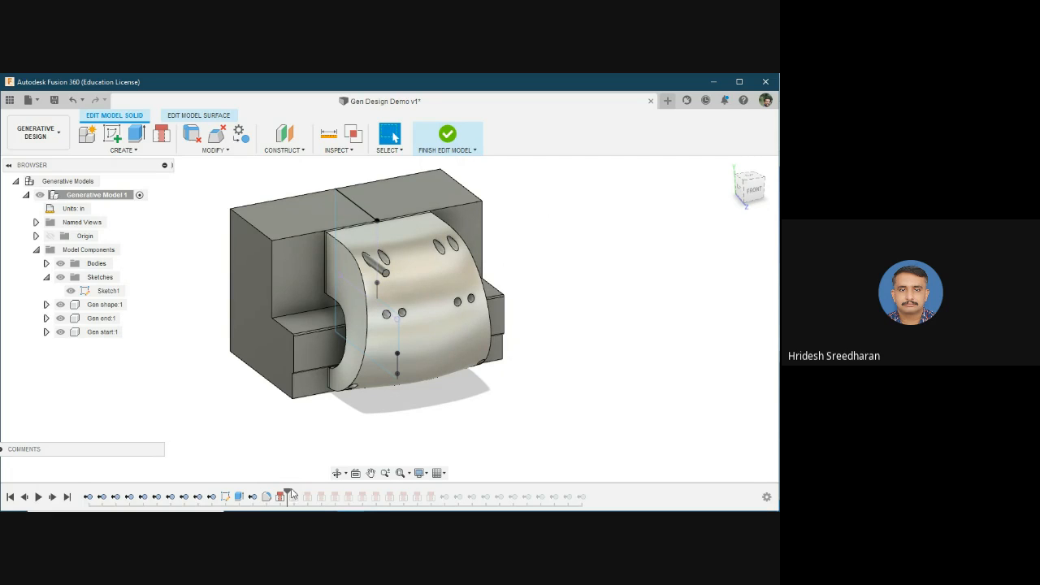
drag(287, 493, 437, 493)
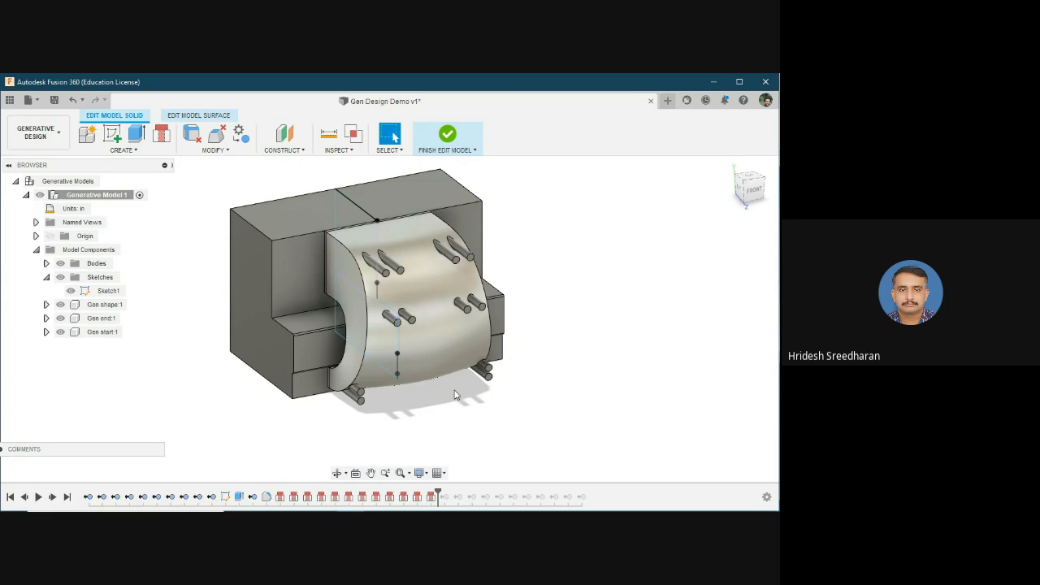
click(448, 137)
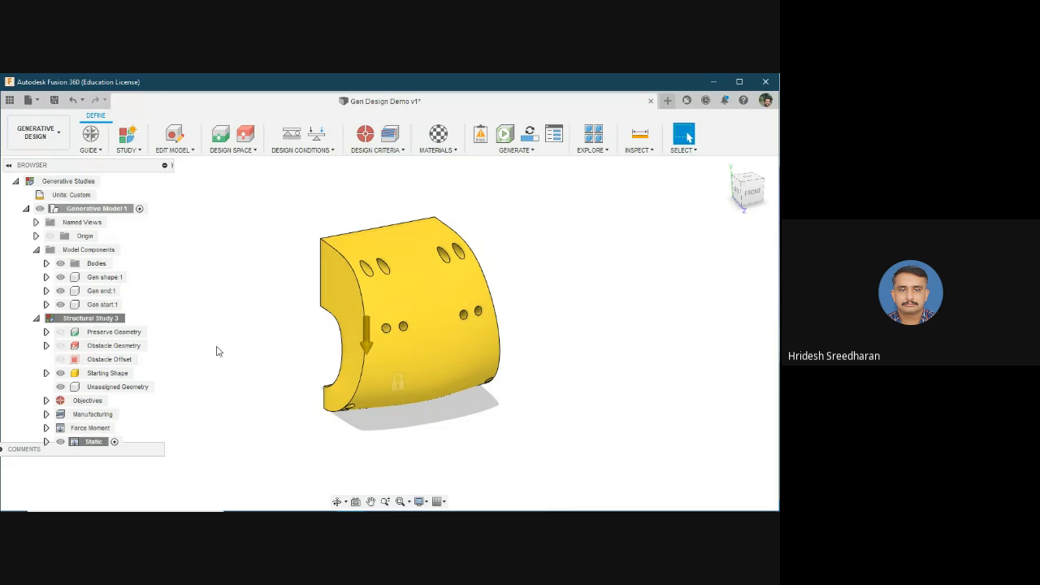
Open the preserve geometry definition of Structural Study 3, review its assigned bodies, and accept it
shift+middle_drag(203, 358, 358, 348)
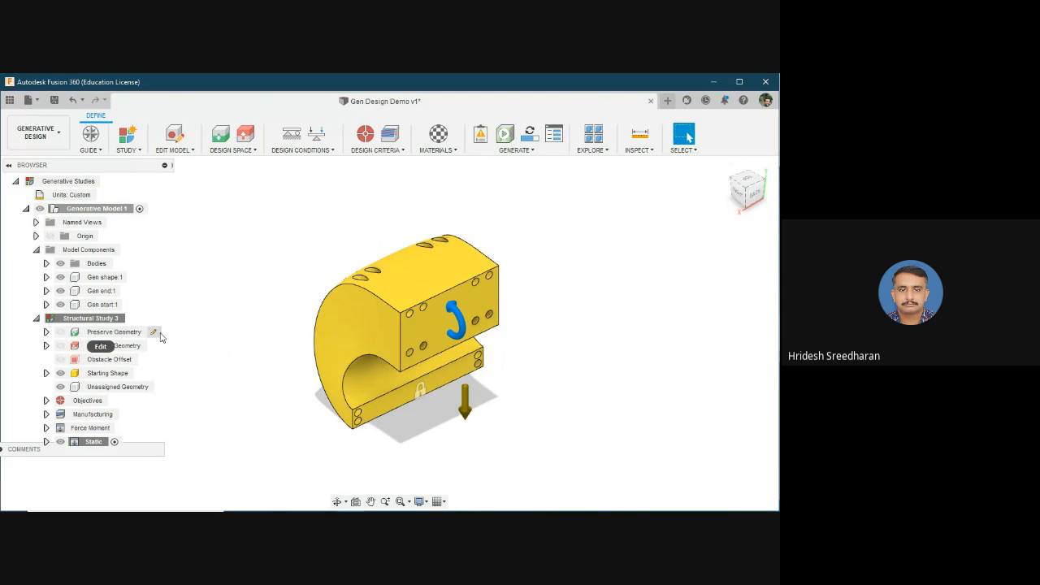
click(154, 333)
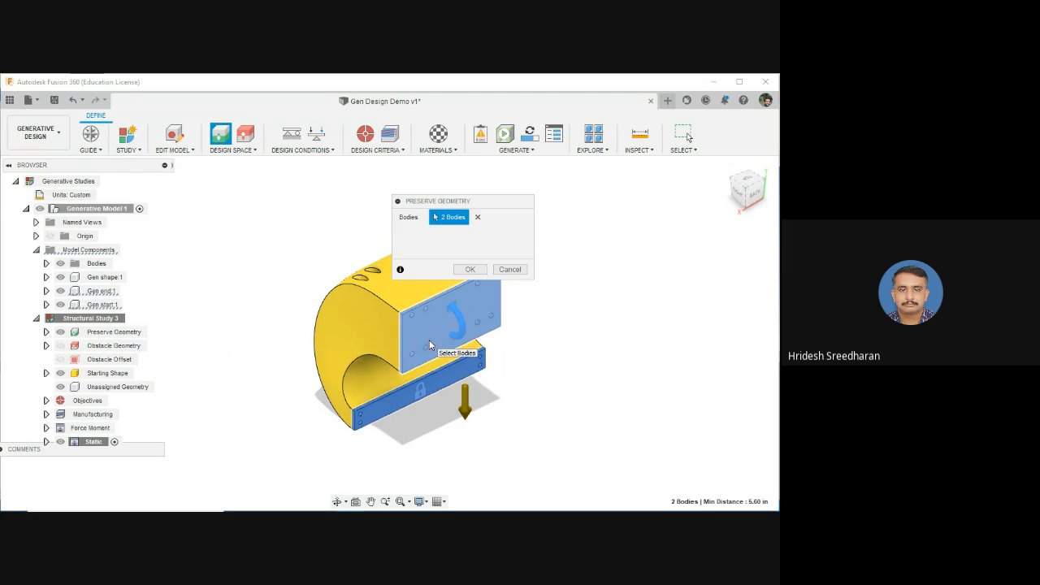
click(470, 269)
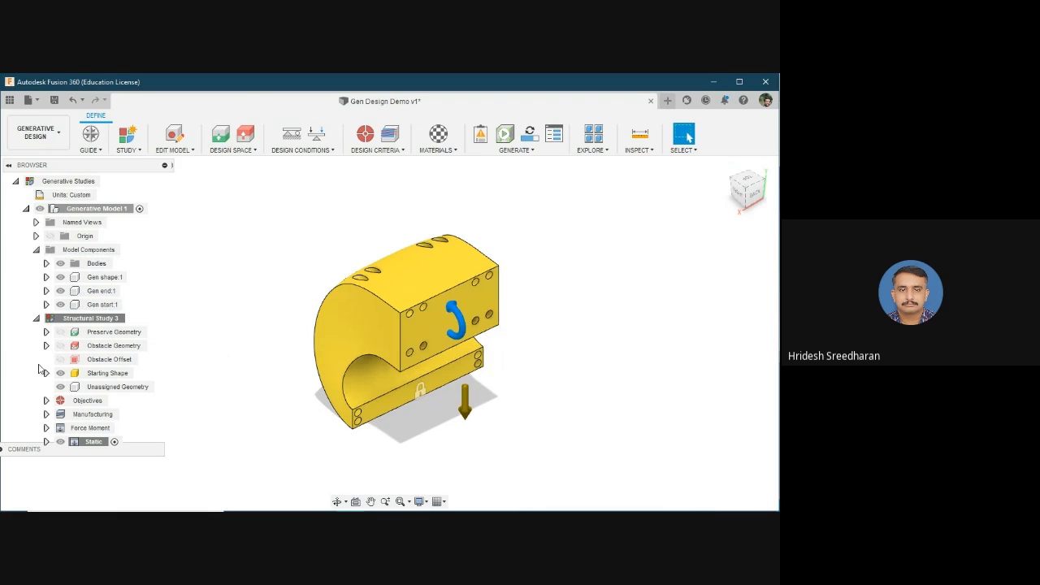
Show the preserve geometry and the obstacle geometry of Structural Study 3 together with the starting shape
click(62, 347)
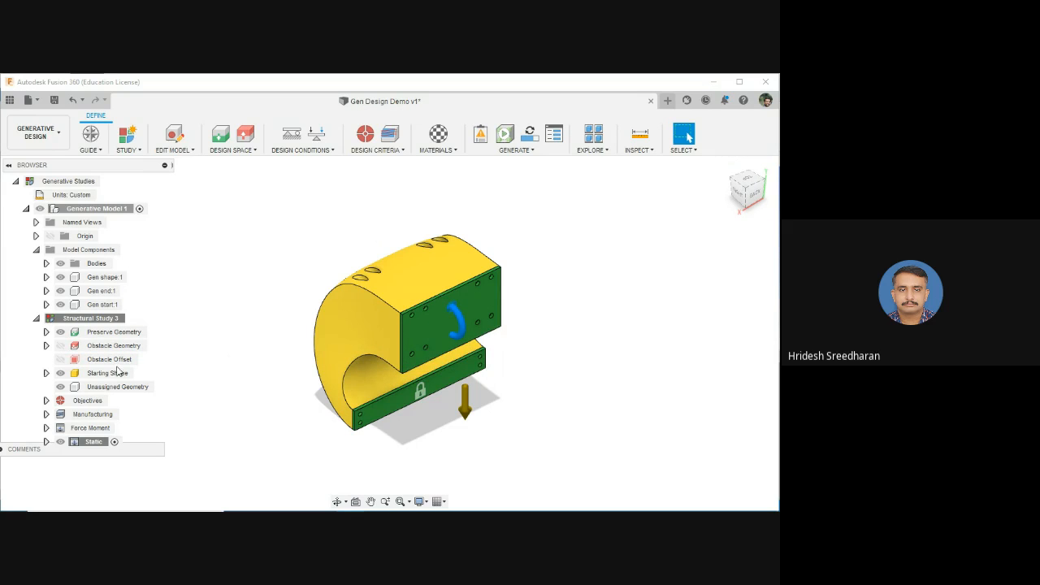
click(60, 345)
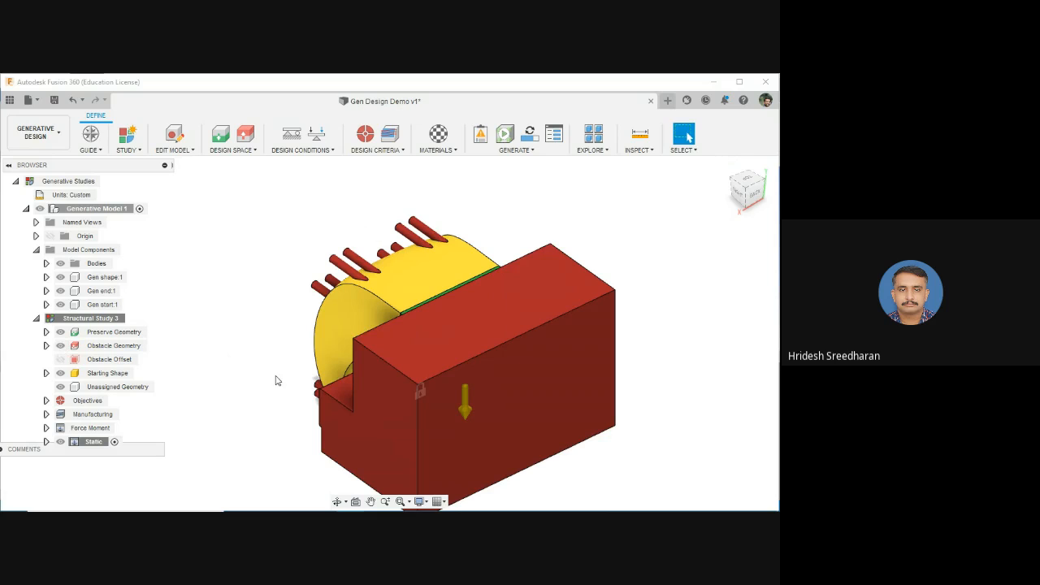
middle_drag(278, 416, 296, 384)
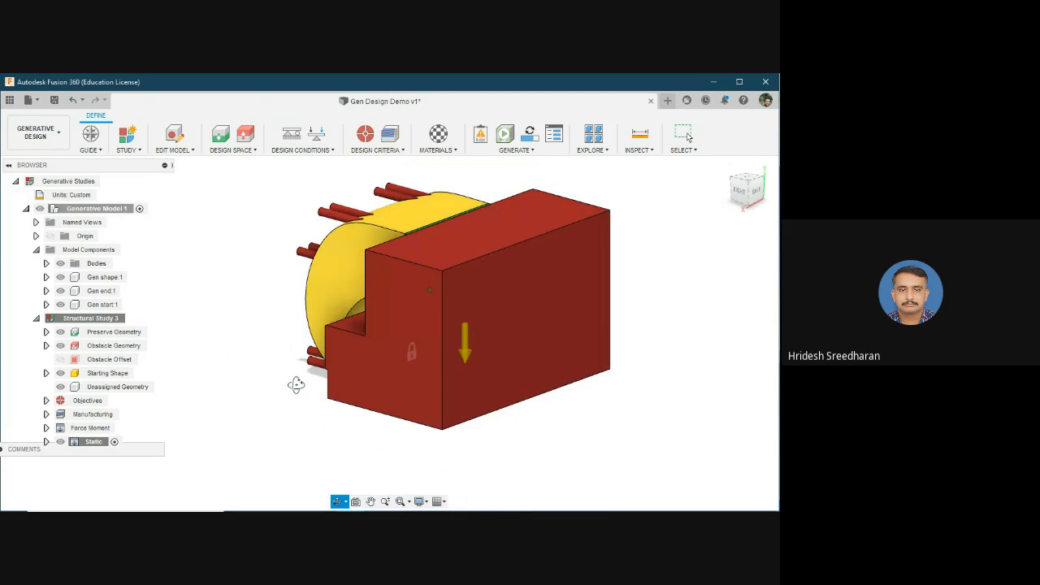
Toggle the starting shape's visibility off and on, and inspect the design space from its right side
click(73, 374)
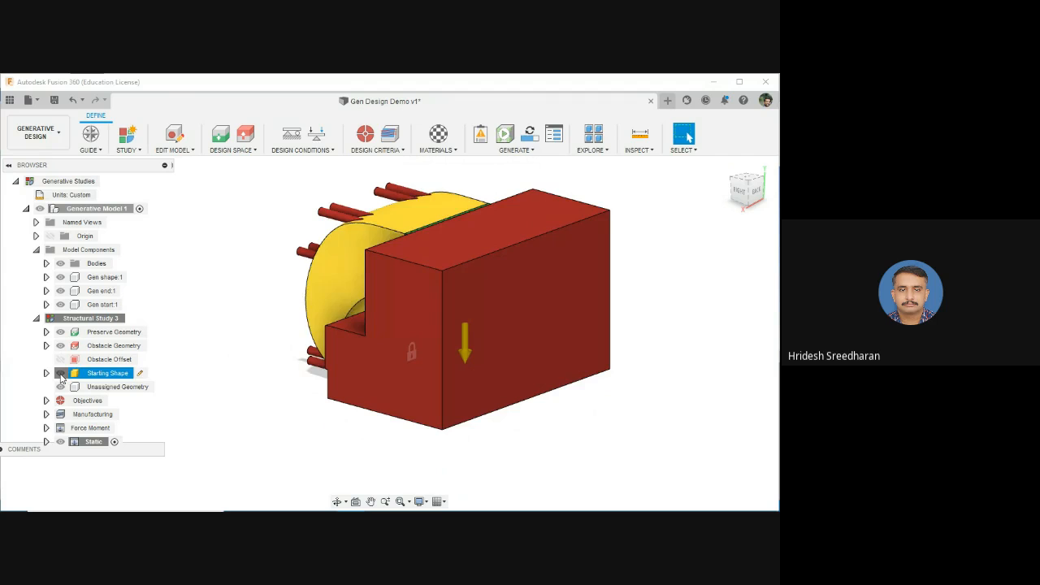
click(60, 376)
click(61, 376)
shift+middle_drag(262, 439, 324, 439)
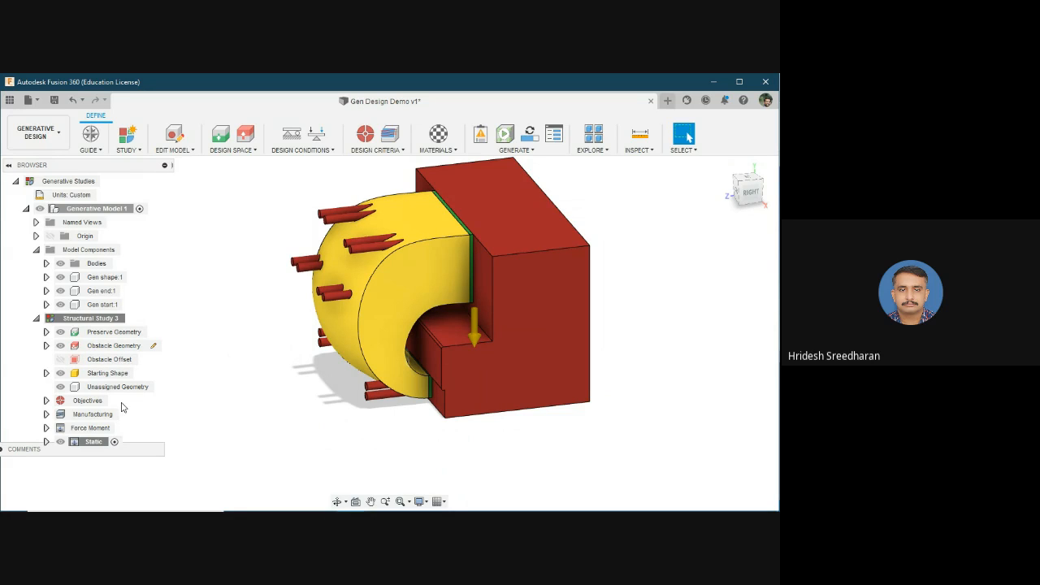
scroll(129, 408, up, 2)
scroll(129, 409, down, 1)
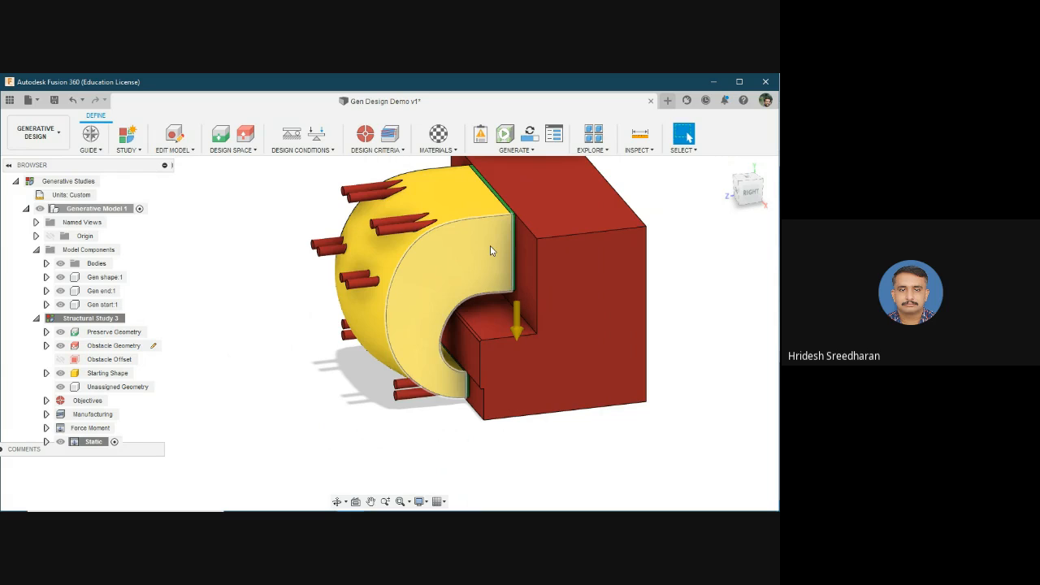
Collapse the model components and list the loads of the Static load case in Structural Study 3
click(46, 441)
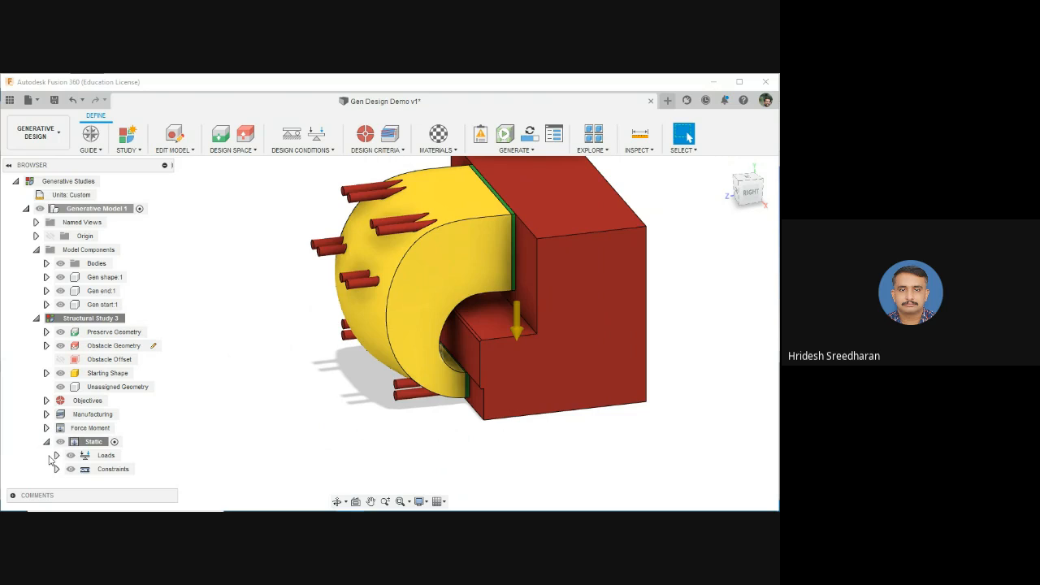
click(56, 455)
scroll(263, 428, up, 1)
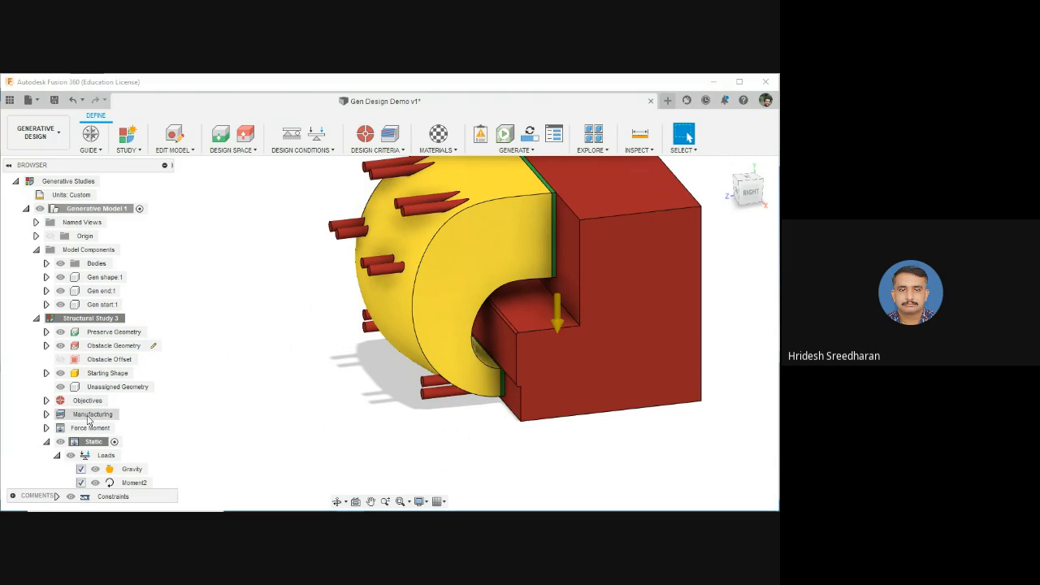
click(36, 317)
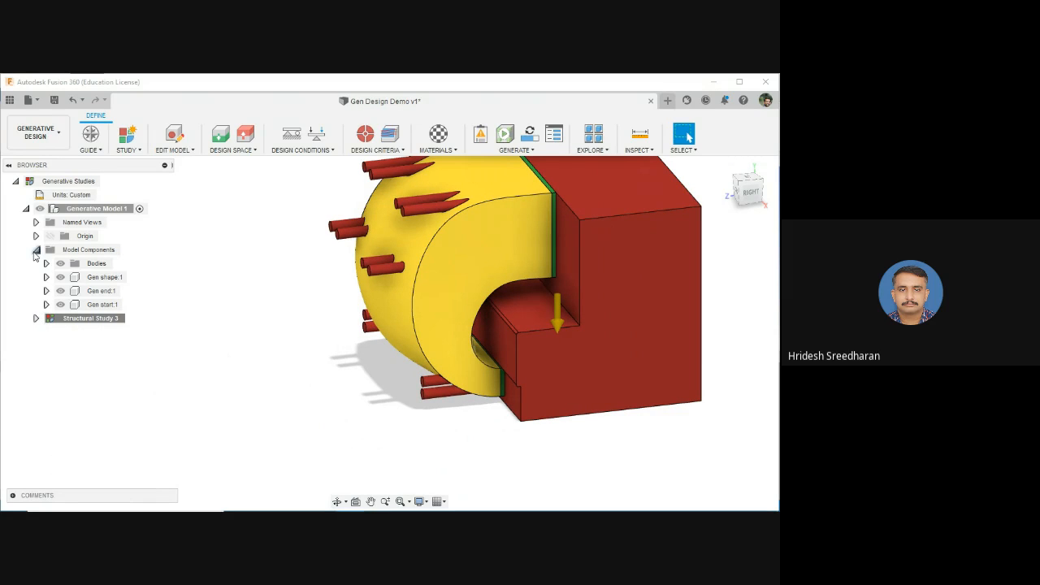
click(36, 250)
click(36, 263)
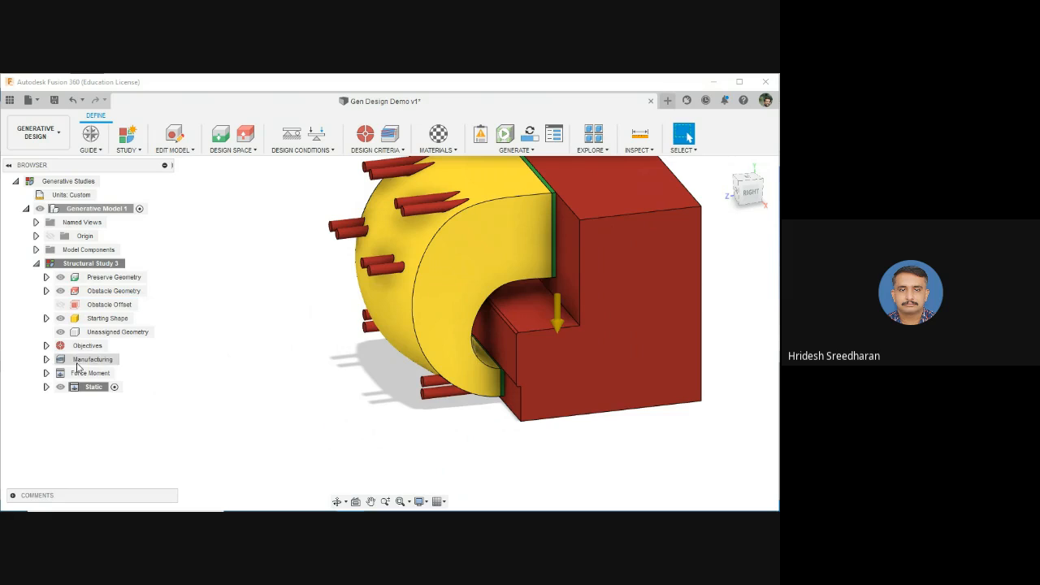
click(46, 387)
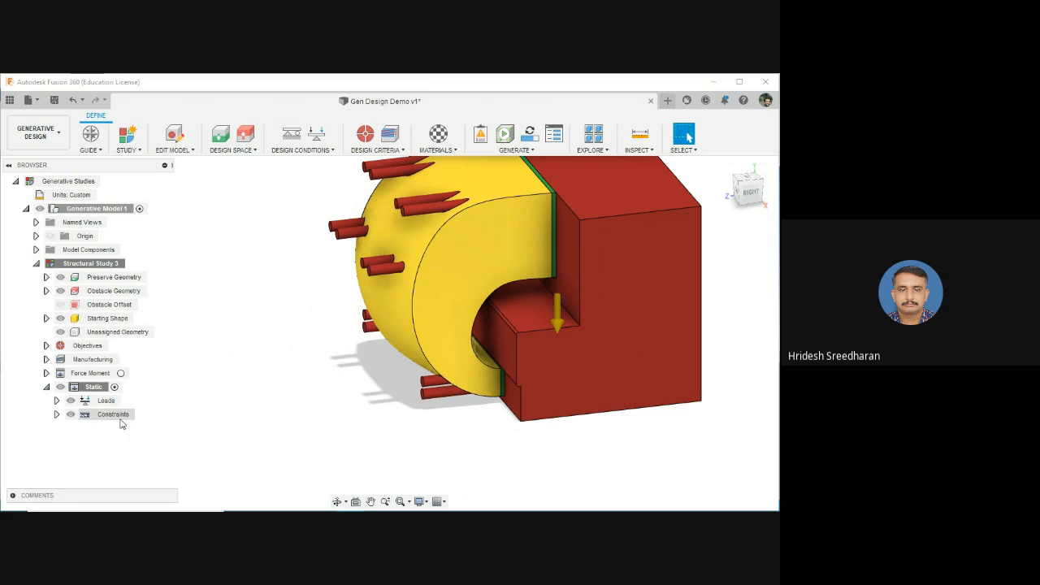
click(56, 400)
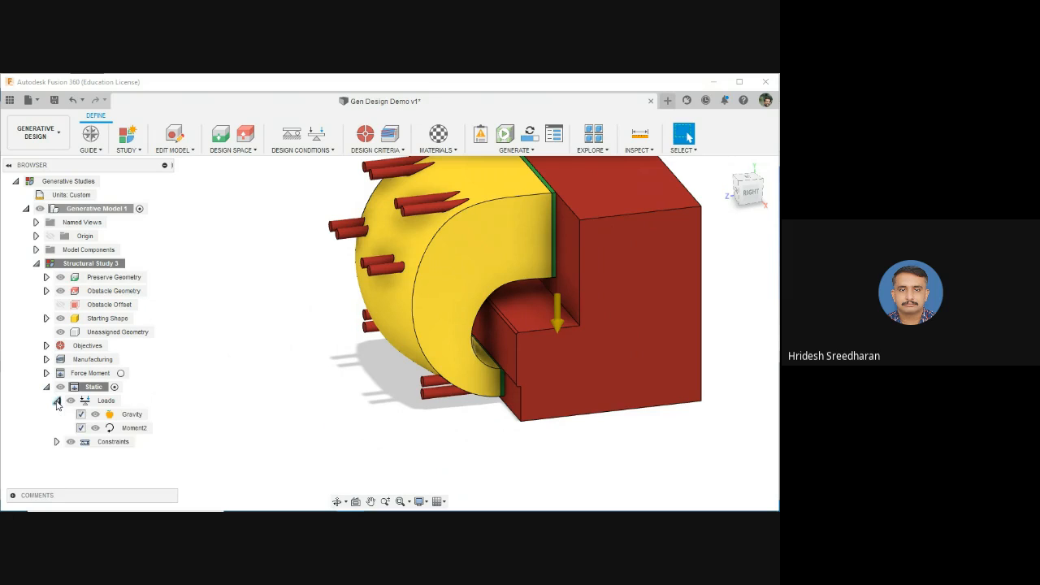
Highlight the Static load case's moment load and hide the obstacle geometry around the frame
click(135, 428)
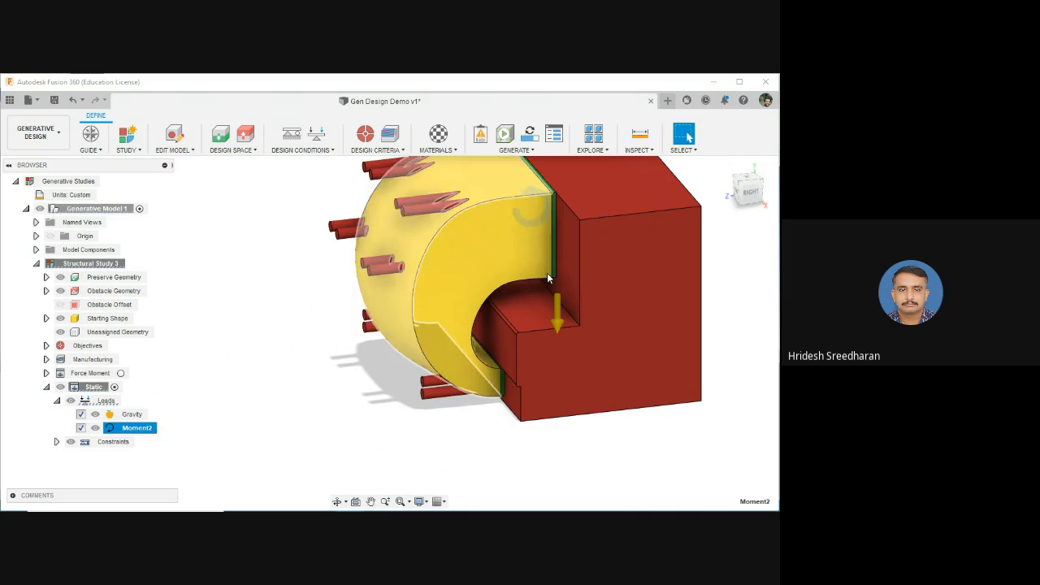
shift+middle_drag(296, 382, 255, 377)
click(60, 291)
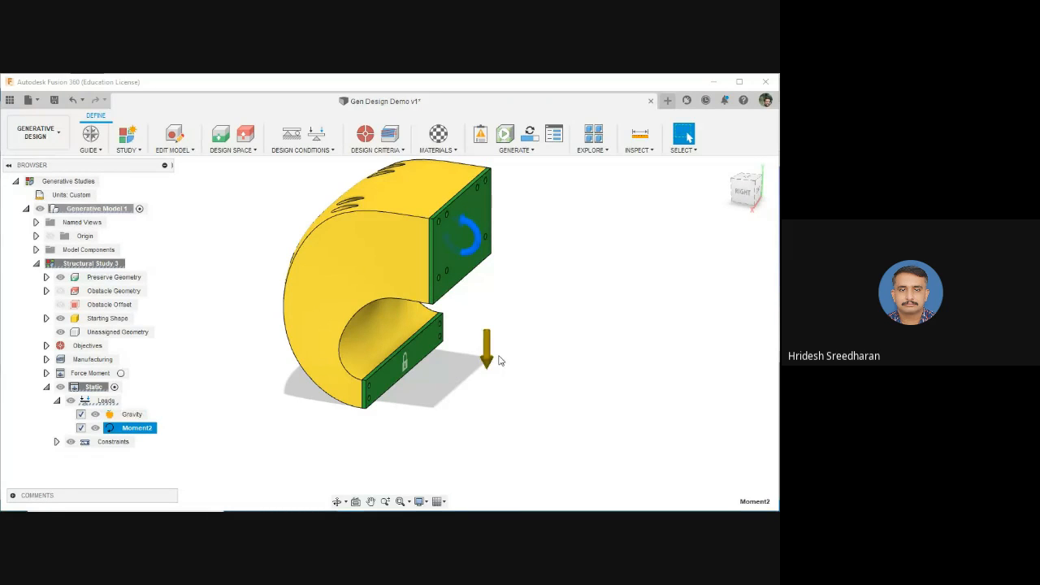
List the Static load case's constraints, highlight the fixed constraint on the lower plate, and collapse the load case
click(56, 441)
click(130, 456)
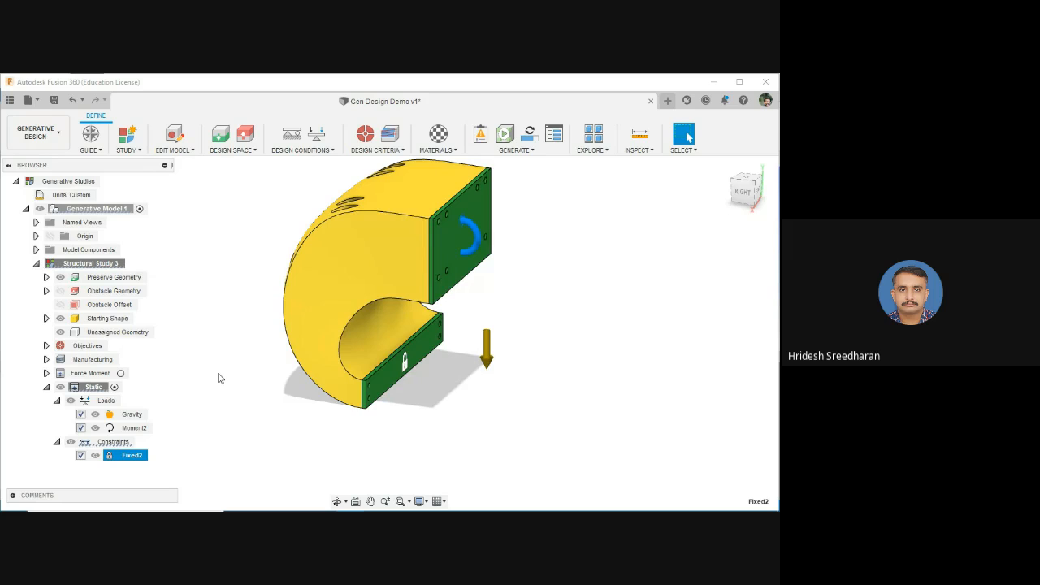
scroll(146, 360, up, 1)
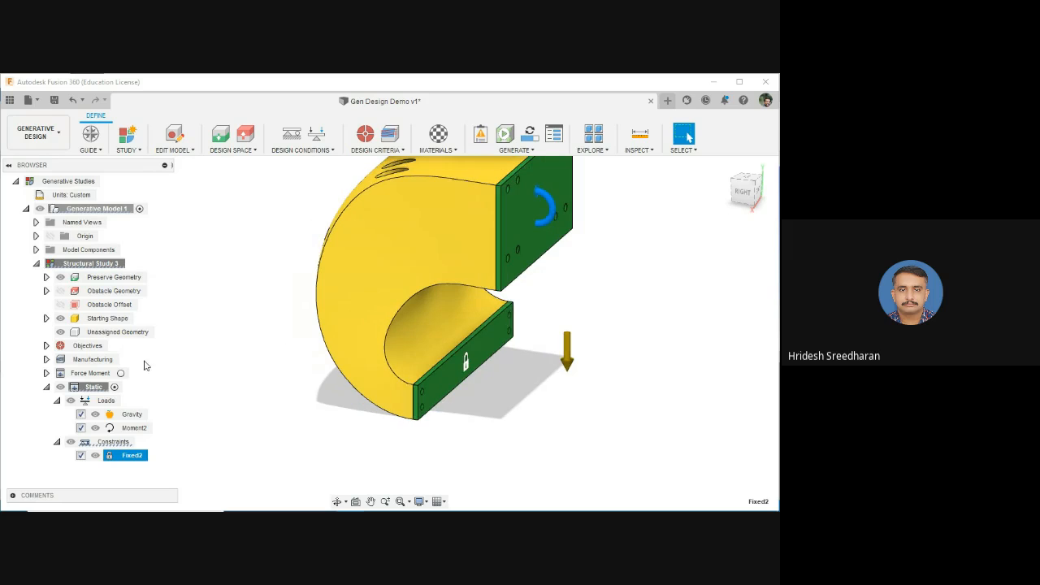
click(47, 388)
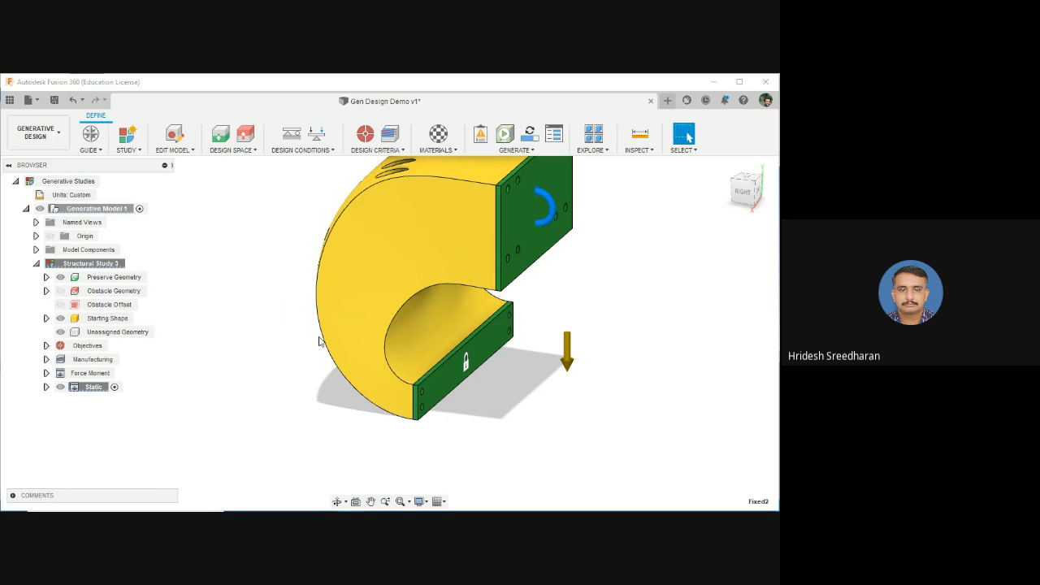
Show the full project list in the data panel and browse it down to the sample libraries
click(12, 103)
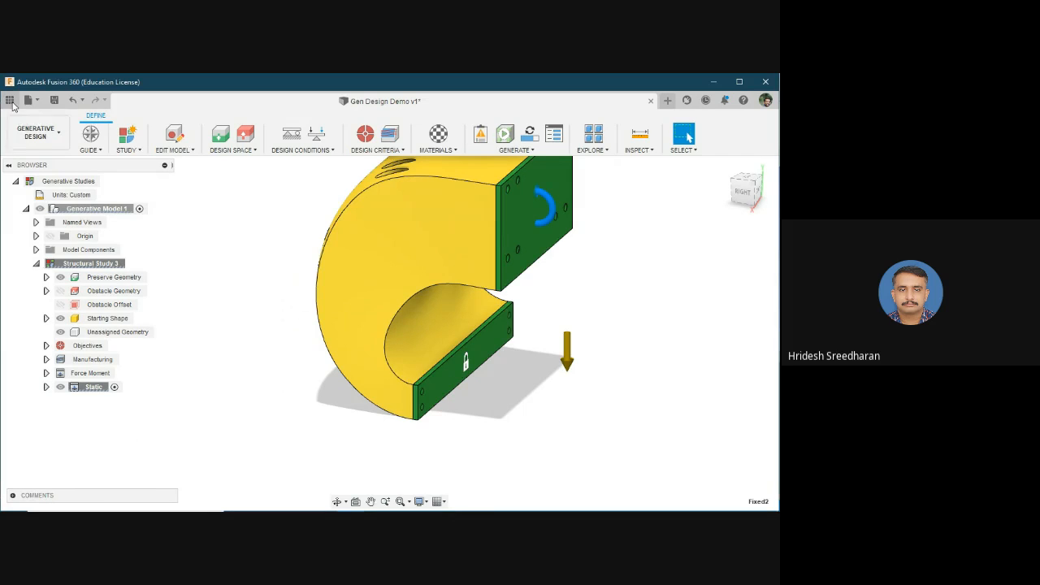
click(9, 100)
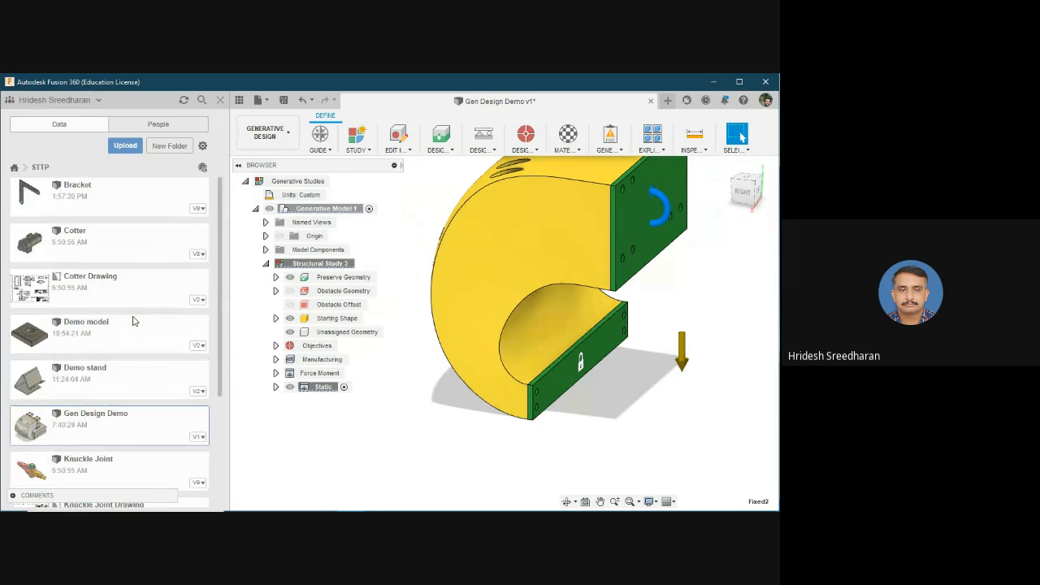
click(15, 168)
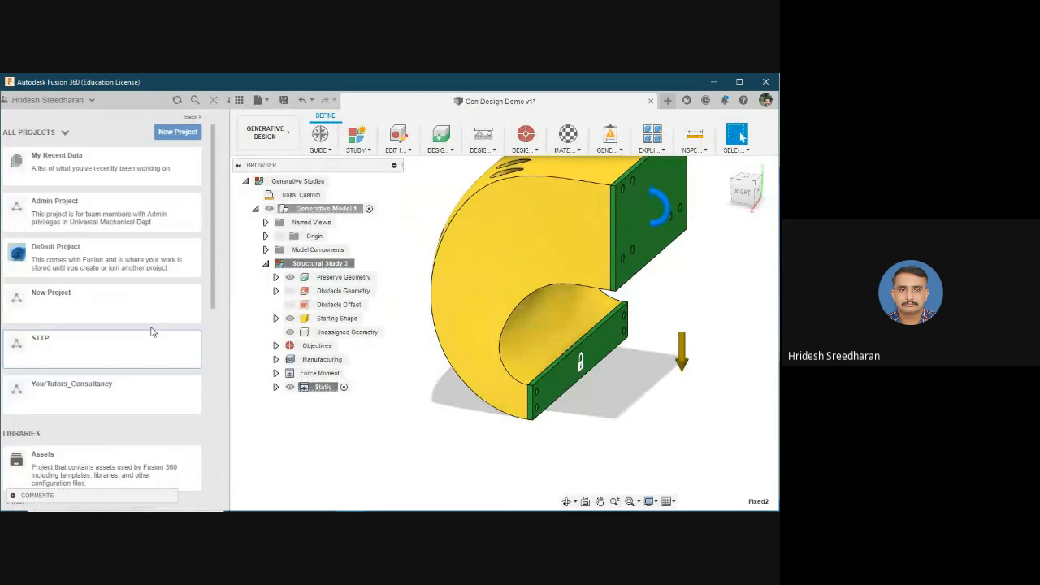
scroll(134, 400, down, 10)
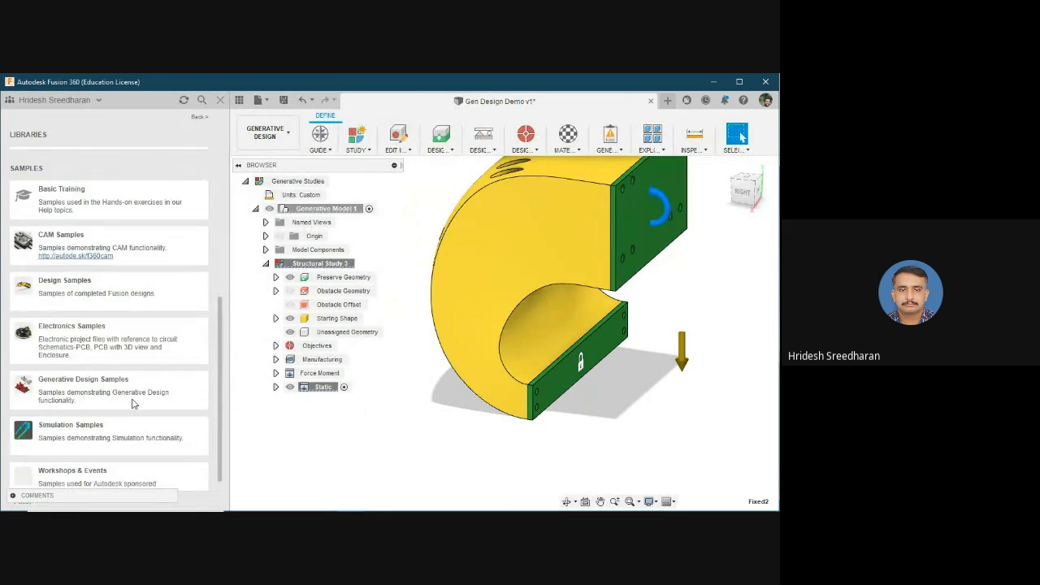
scroll(134, 402, up, 10)
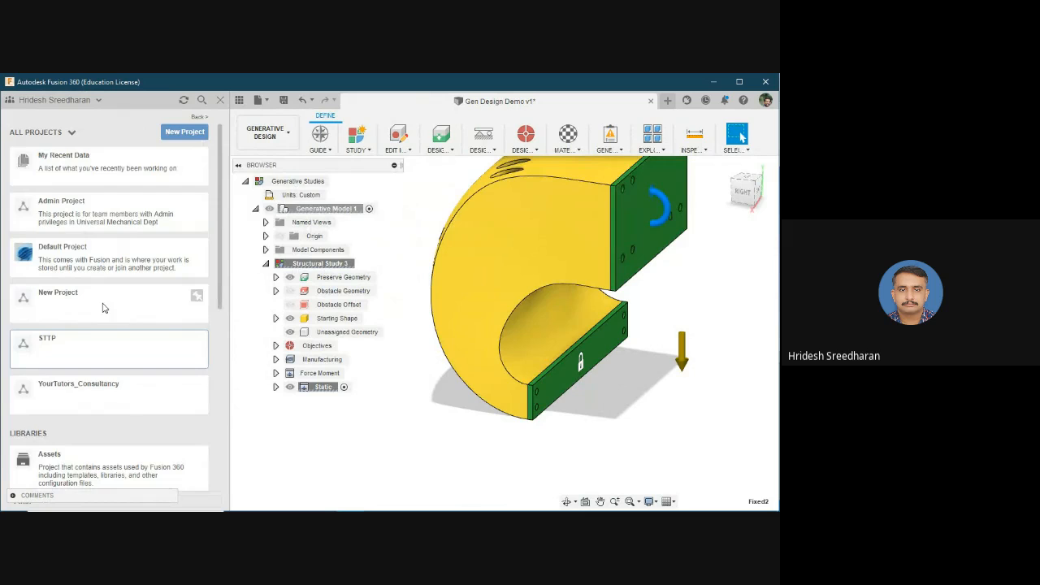
Open the C3-Course Challenge design from the Industrial Applications folder under New Project's Generative design folder
click(103, 308)
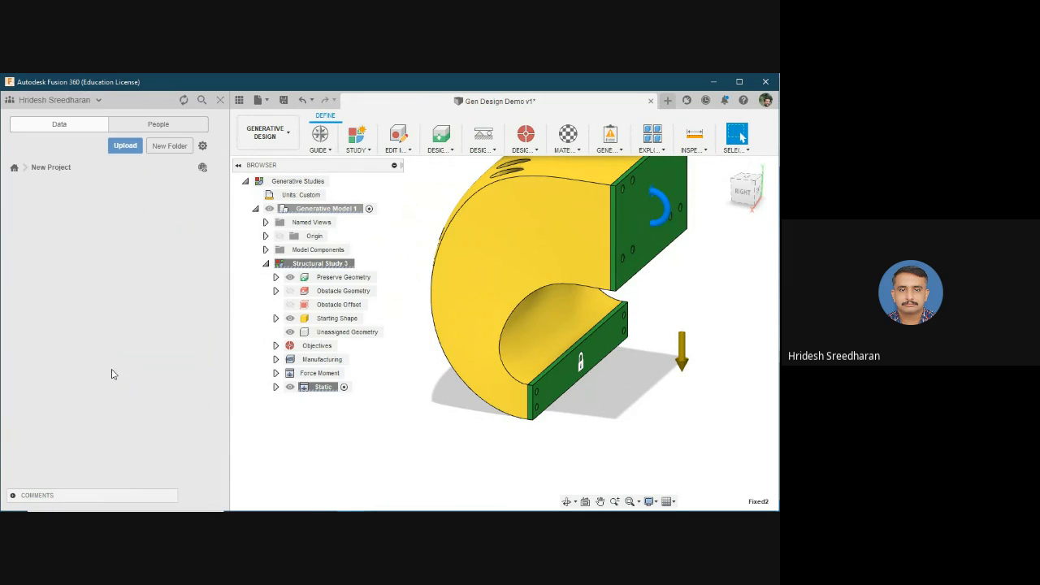
scroll(125, 325, down, 2)
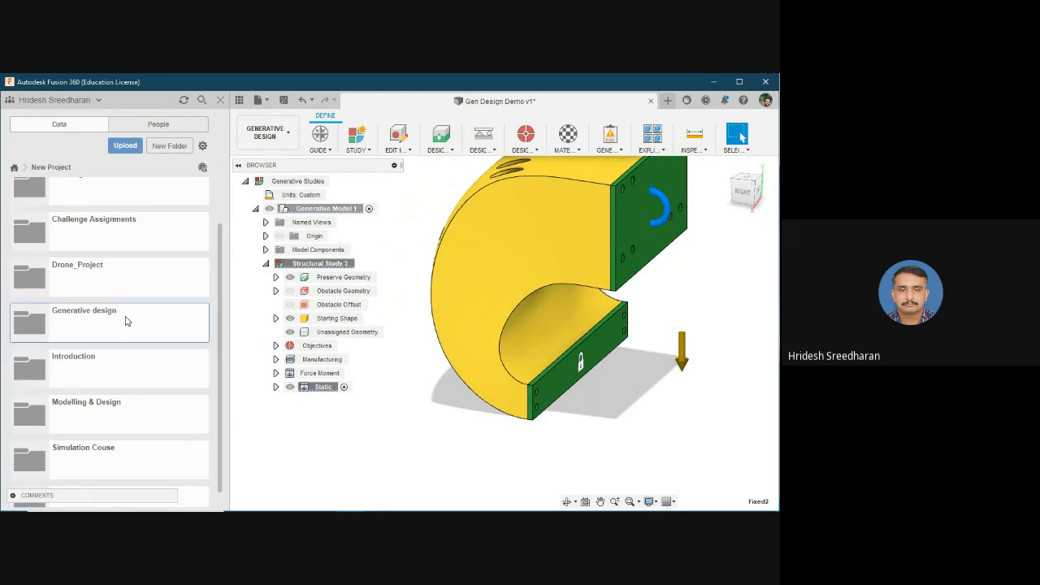
click(126, 321)
click(116, 235)
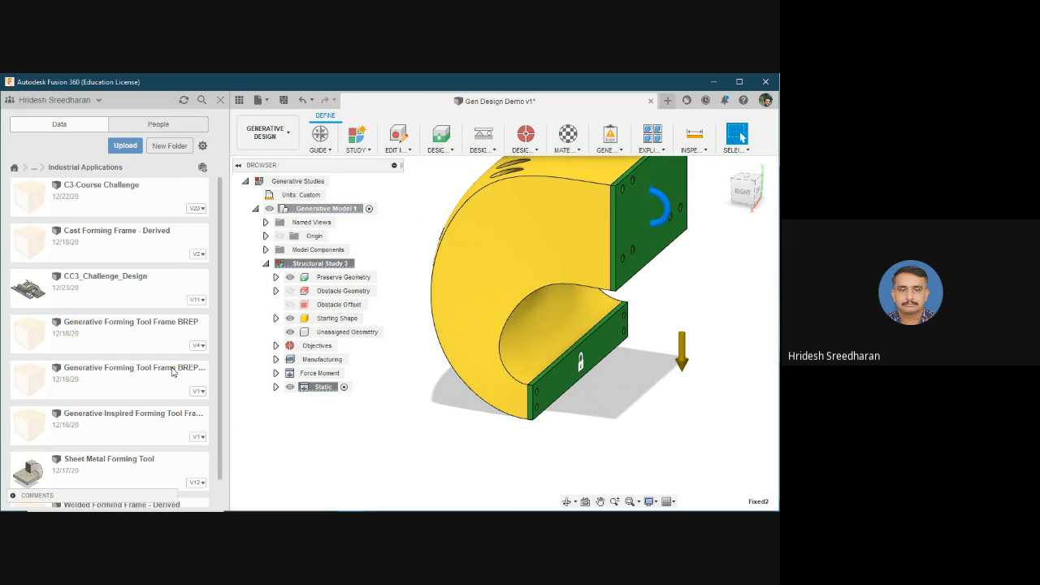
double_click(126, 199)
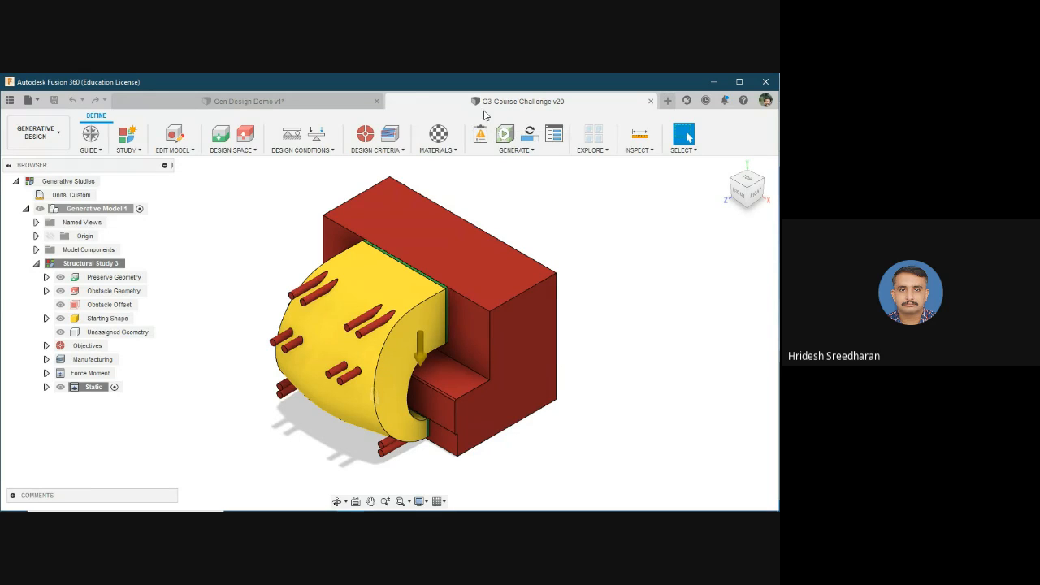
Review the generation commands, then explore the generated outcomes of Study 3 and look through the outcome list
click(517, 150)
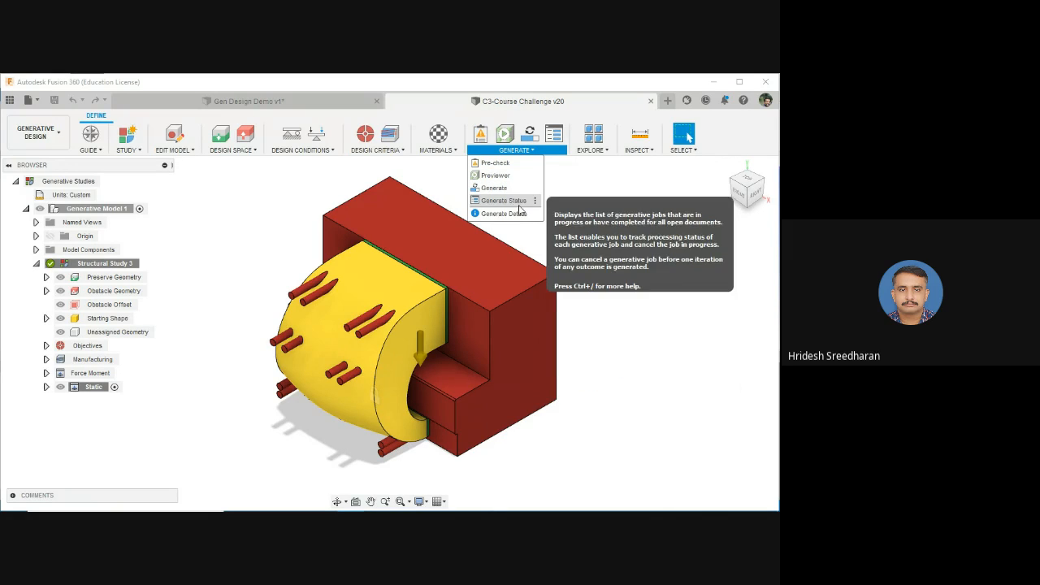
click(592, 137)
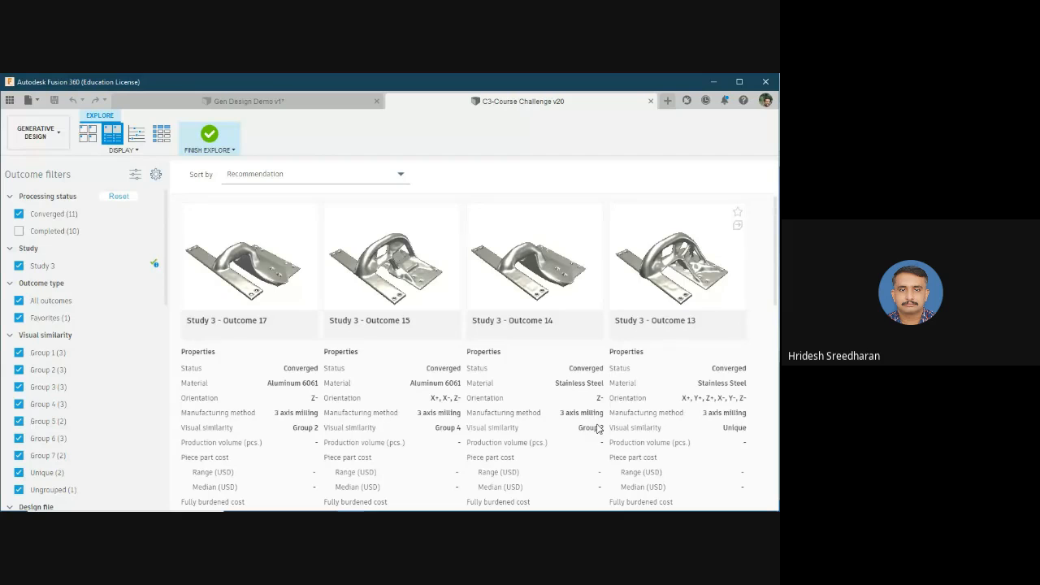
drag(777, 282, 778, 439)
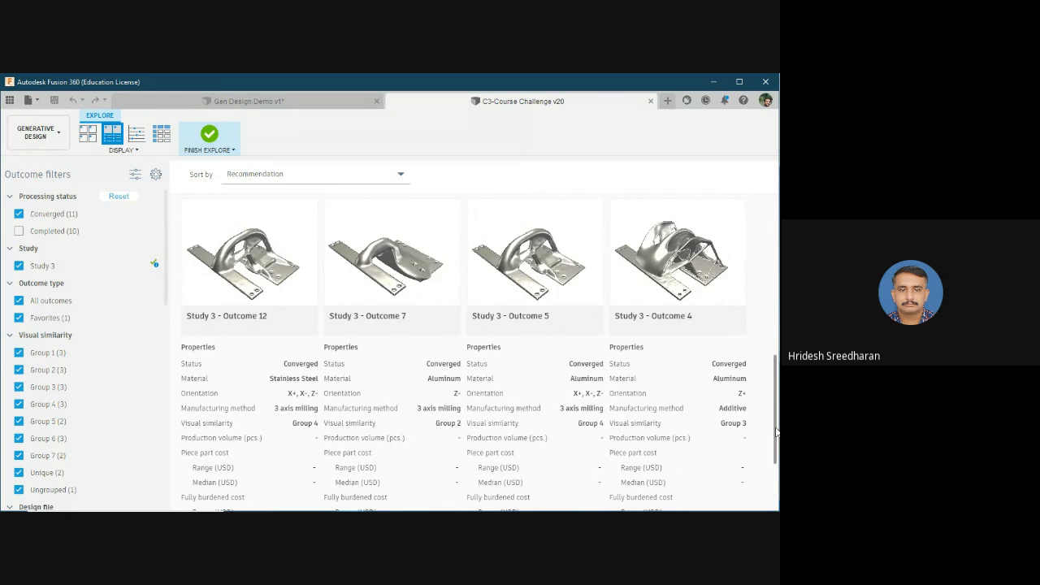
drag(776, 435, 777, 260)
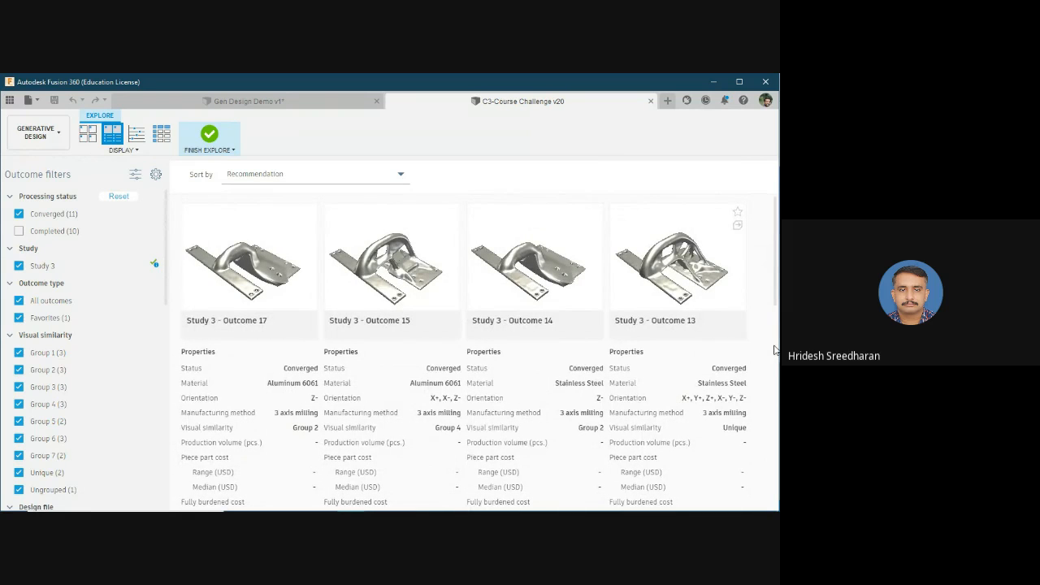
Collapse the Outcome type, Visual similarity and Design file filters and review the manufacturing method, material and objective range filters
click(10, 283)
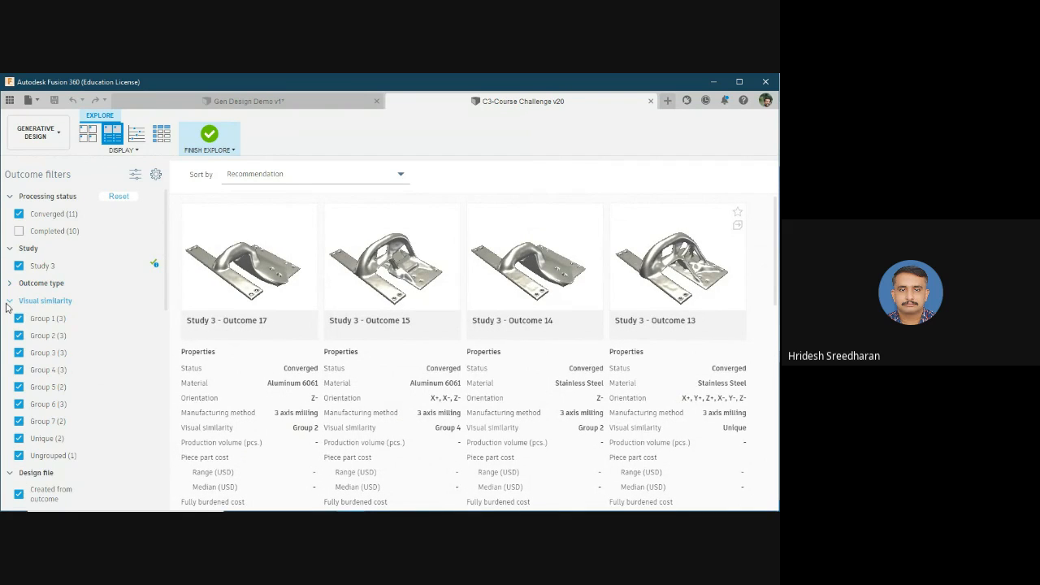
click(8, 302)
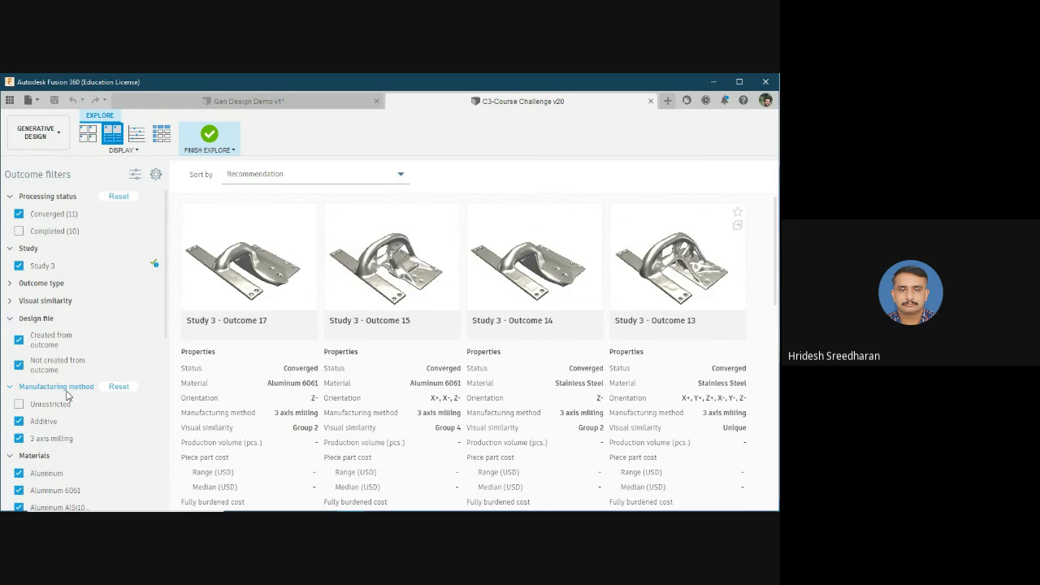
click(9, 319)
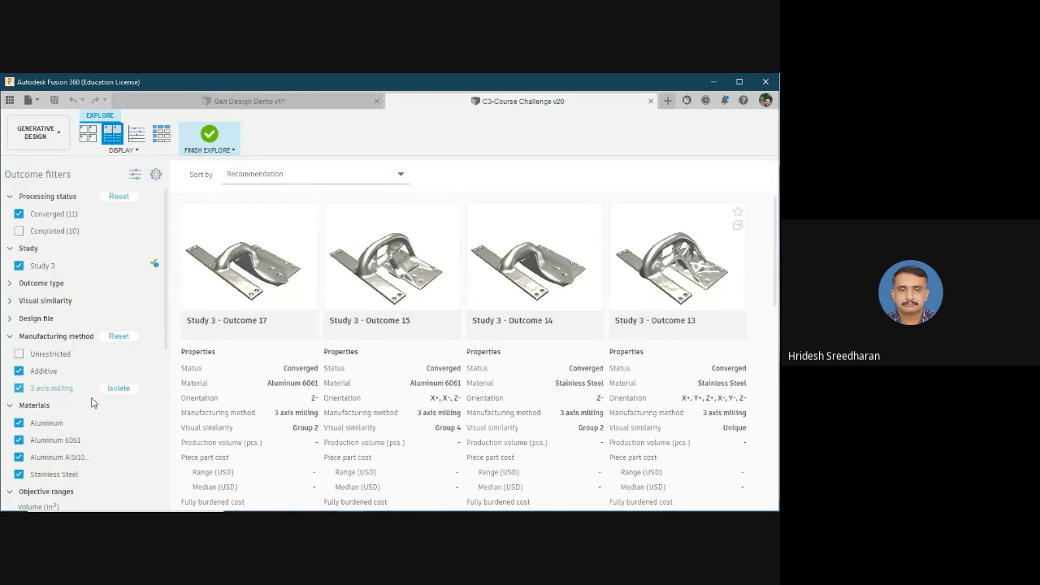
scroll(92, 401, down, 4)
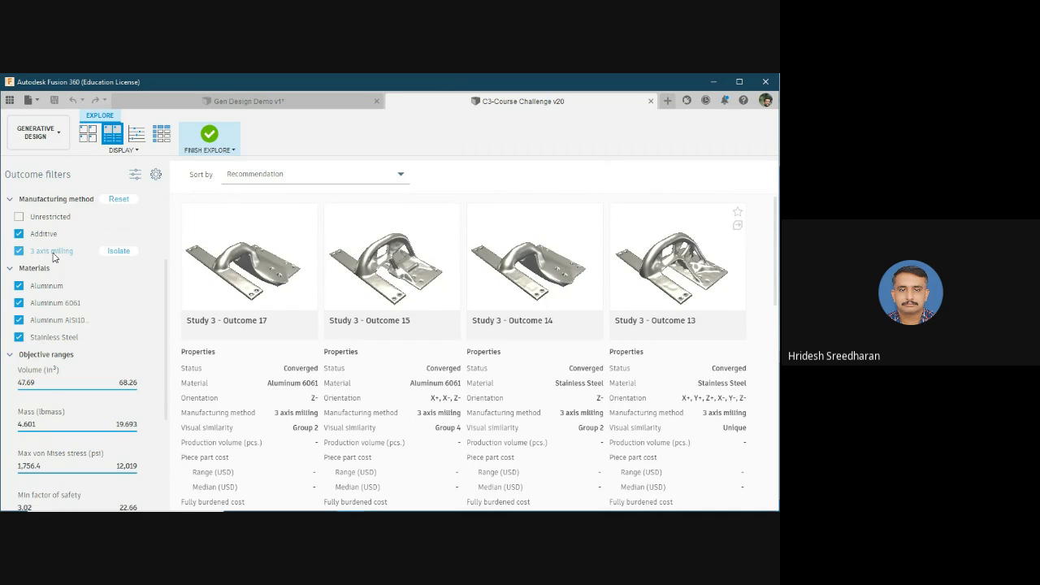
scroll(71, 313, down, 1)
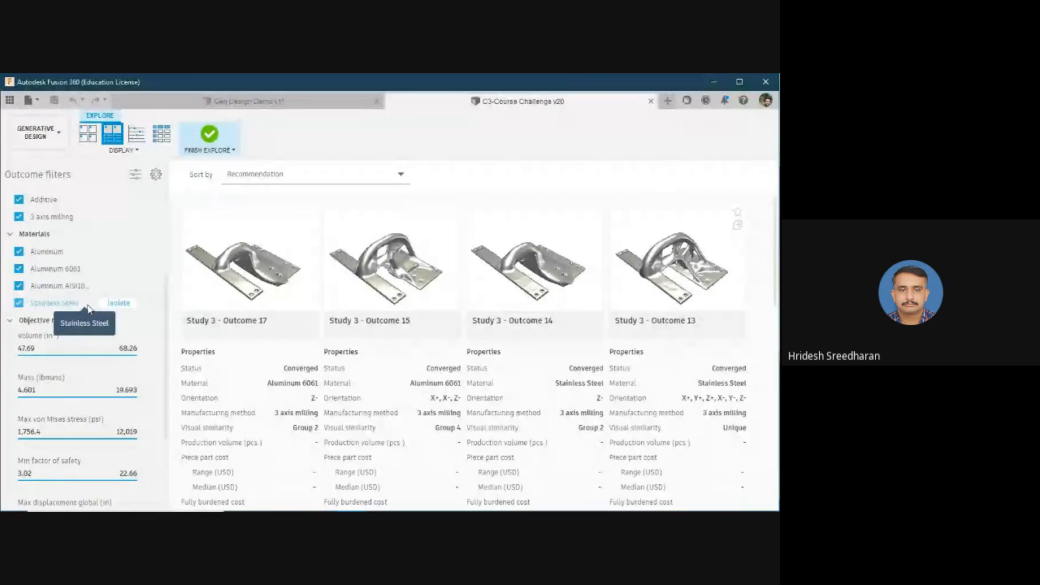
scroll(88, 357, down, 3)
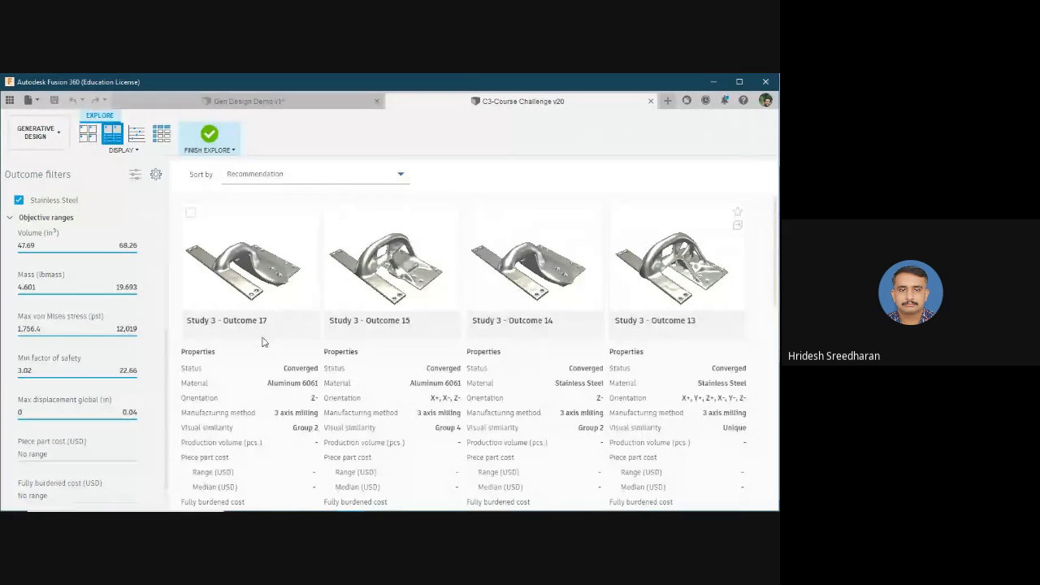
Compare the volume, mass, von Mises stress, safety factor and displacement properties across both rows of Study 3 outcomes
scroll(262, 341, down, 5)
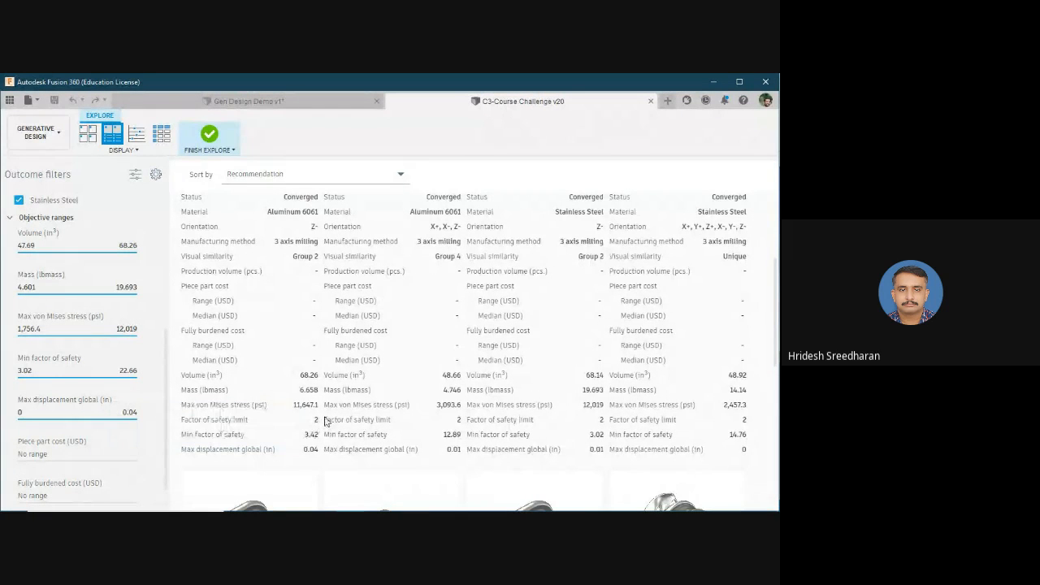
scroll(322, 431, down, 1)
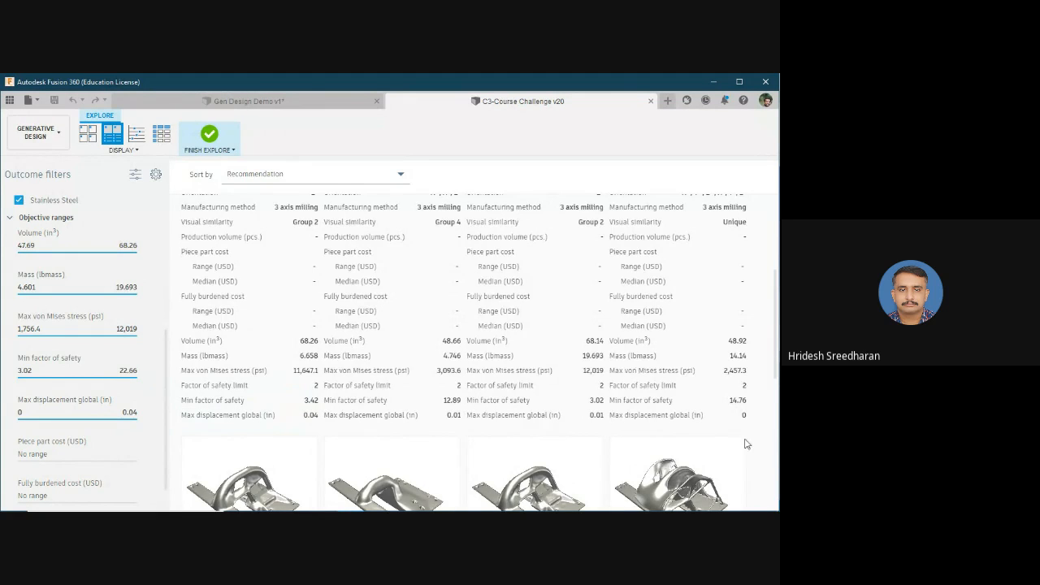
scroll(746, 443, down, 5)
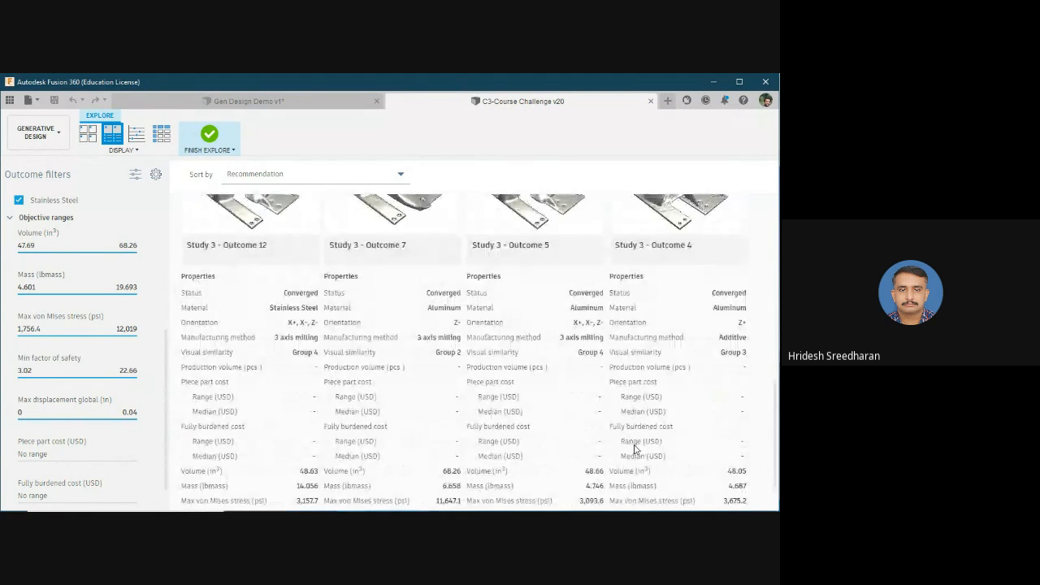
scroll(635, 450, down, 2)
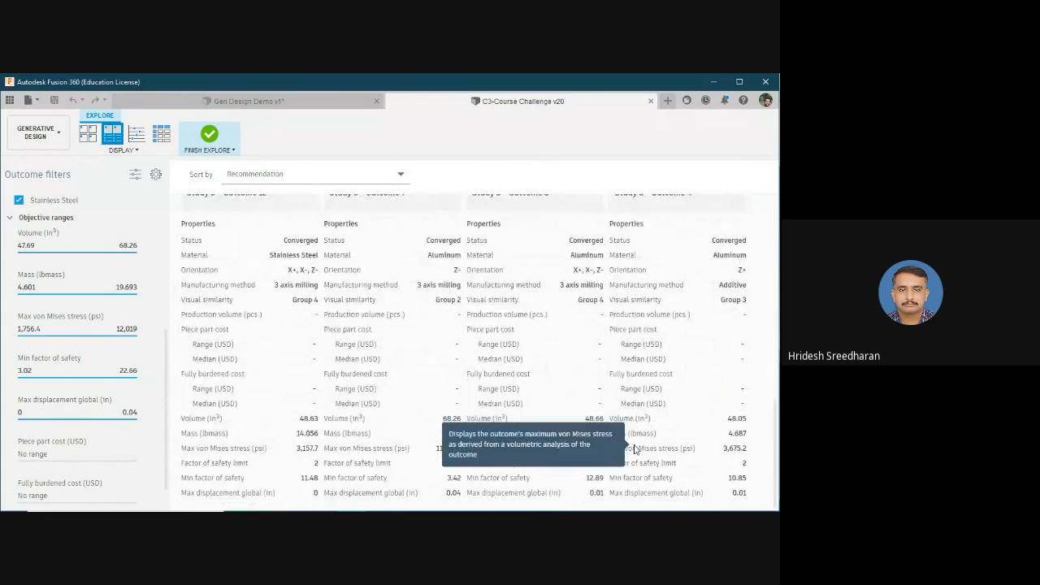
scroll(689, 406, down, 15)
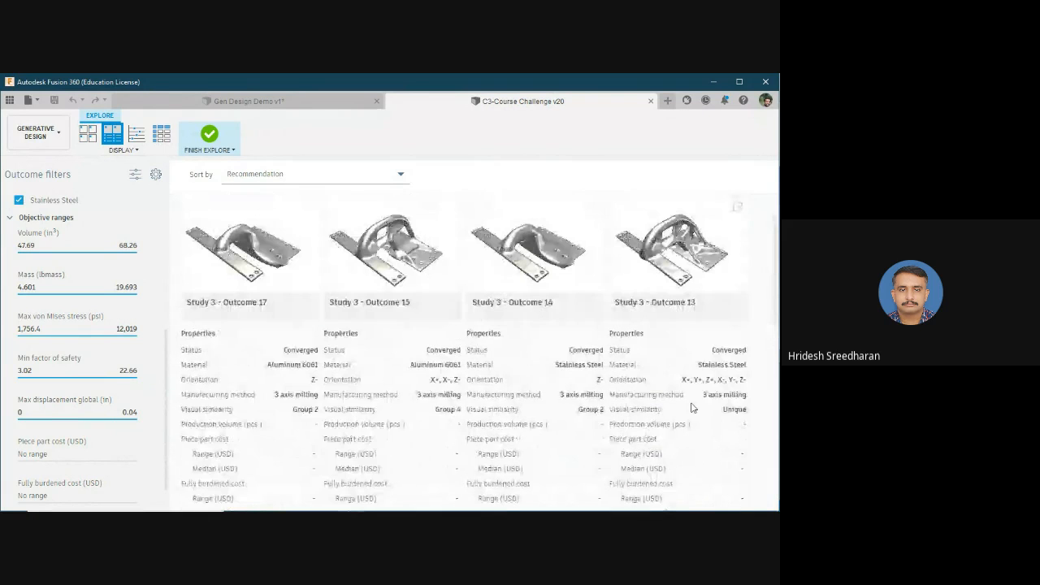
Examine the additive Outcome 4's manufacturing method and mechanical properties alongside those of the 3 axis milling outcomes
scroll(692, 407, down, 3)
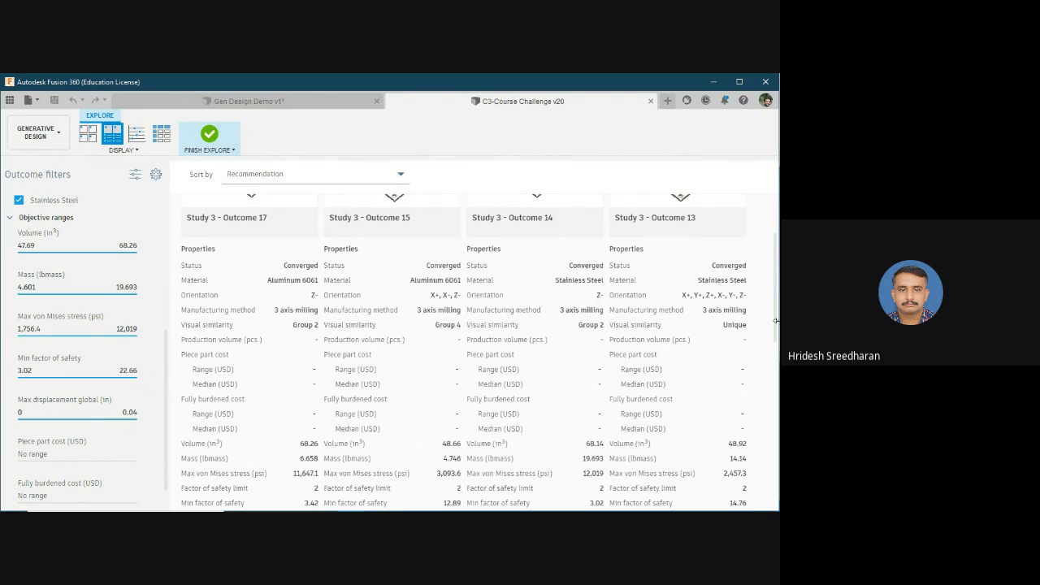
scroll(529, 459, down, 1)
scroll(529, 459, down, 5)
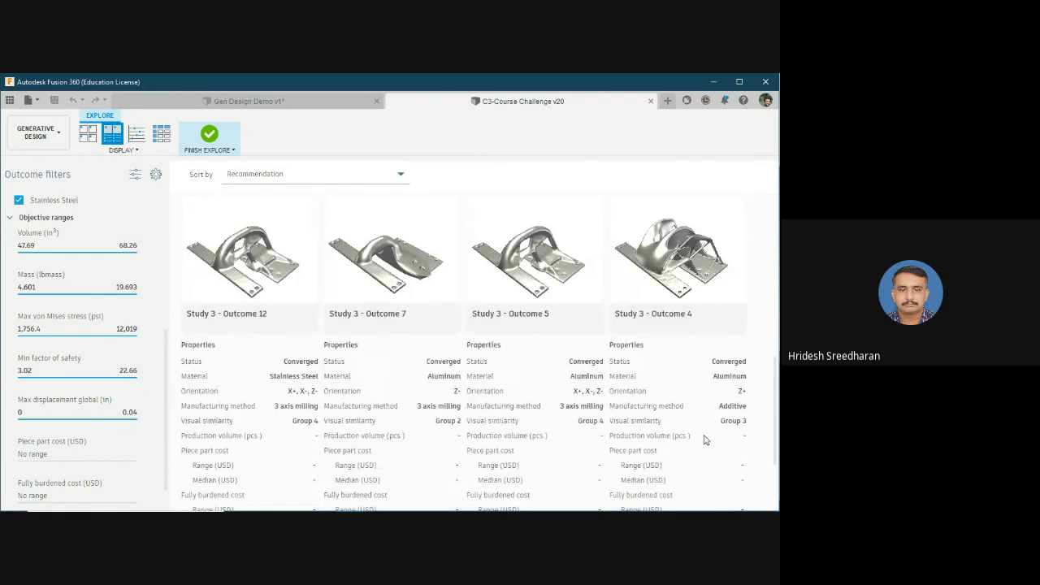
scroll(725, 427, down, 1)
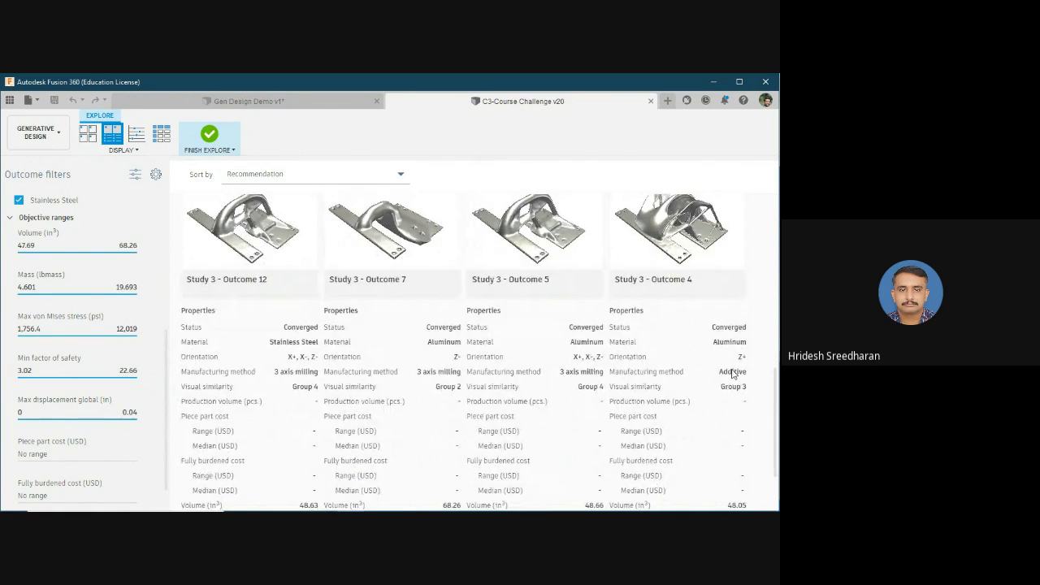
scroll(735, 388, down, 2)
scroll(736, 390, down, 1)
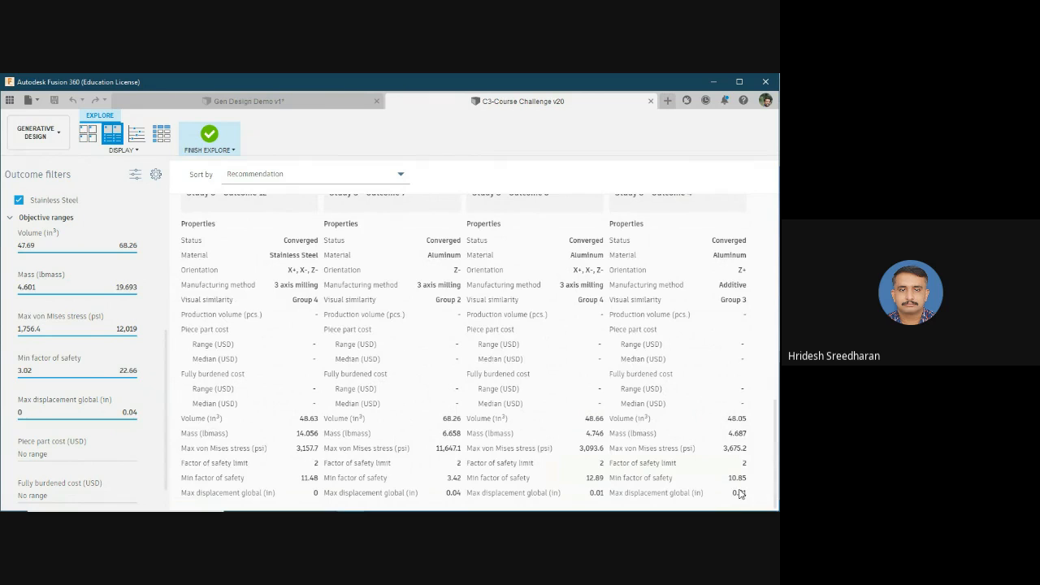
scroll(654, 424, down, 6)
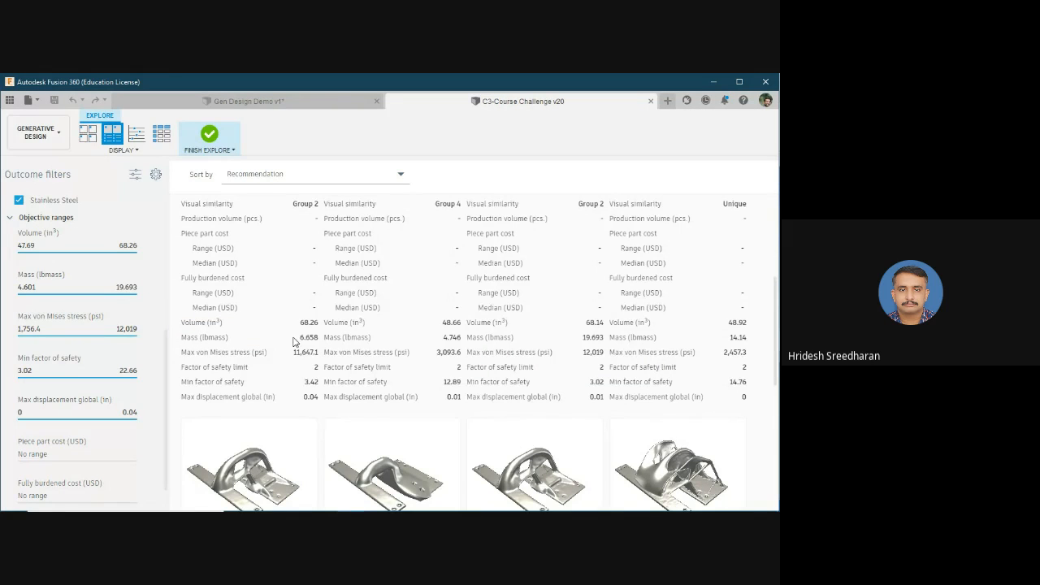
Check the piece part and fully burdened cost filters, and review the cost properties of Outcomes 17, 15, 14 and 13
scroll(70, 463, down, 1)
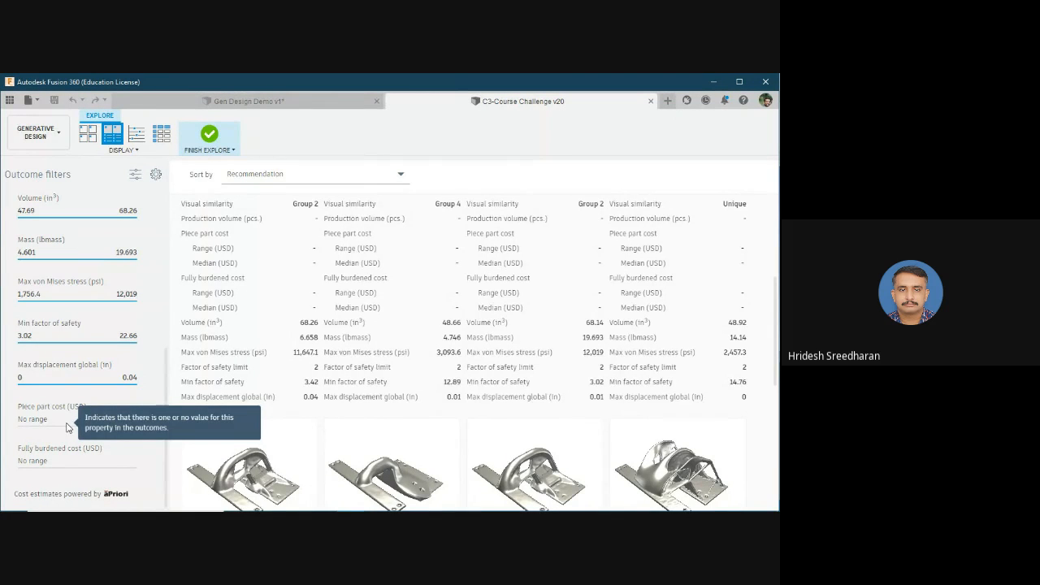
mouse_move(324, 393)
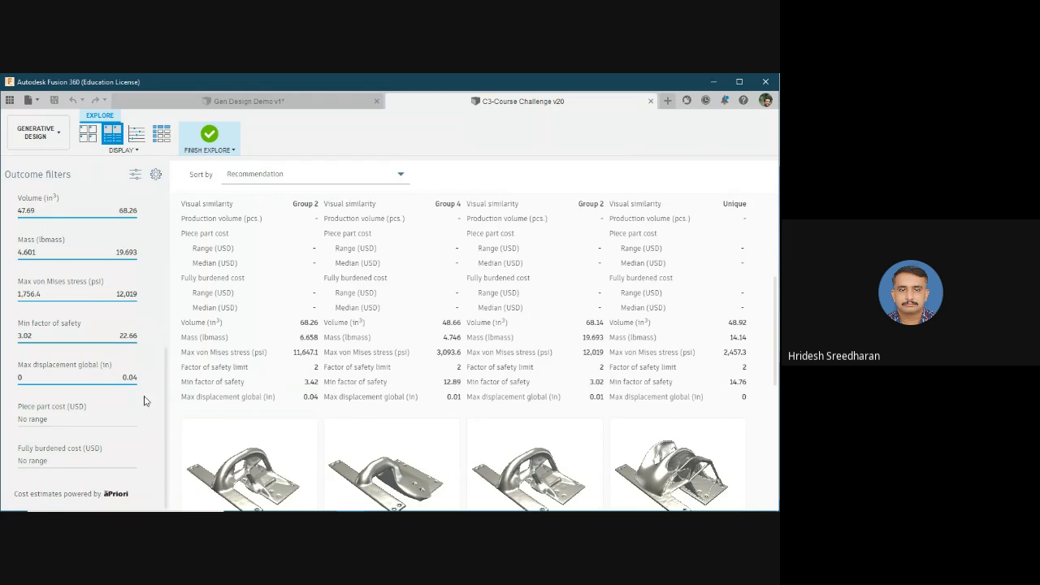
scroll(472, 378, up, 1)
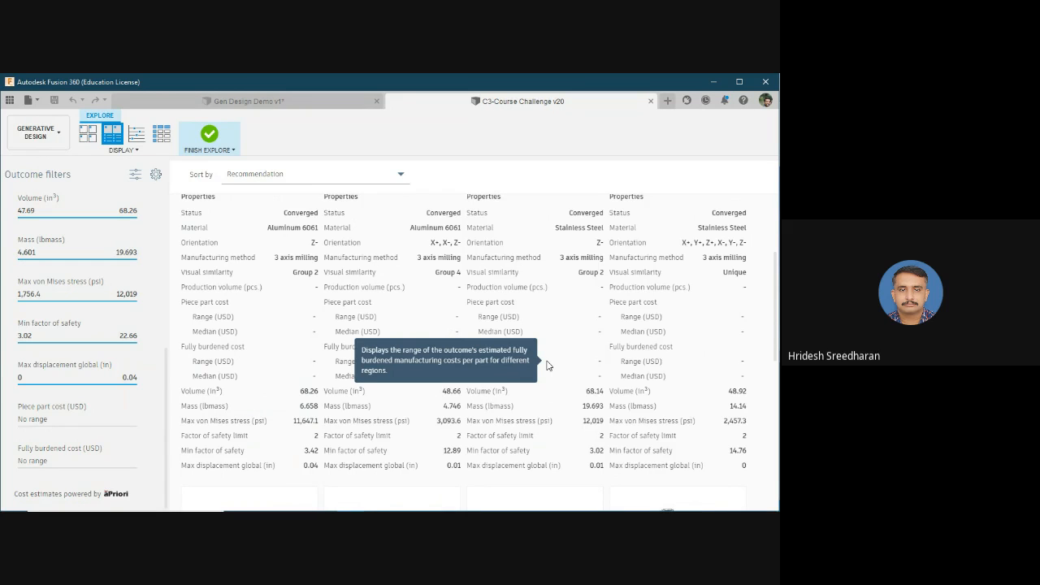
scroll(550, 365, up, 2)
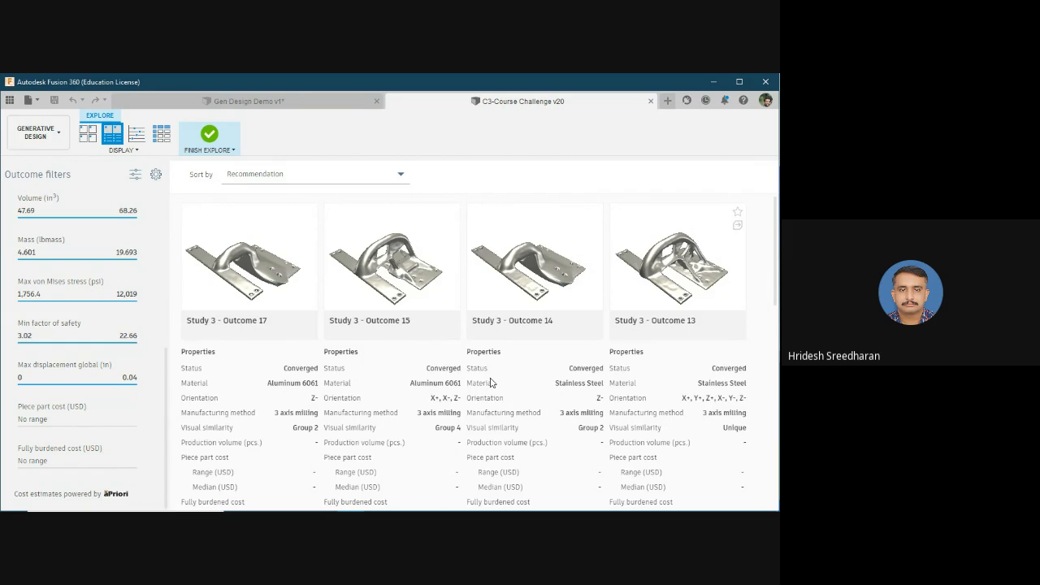
scroll(490, 382, down, 1)
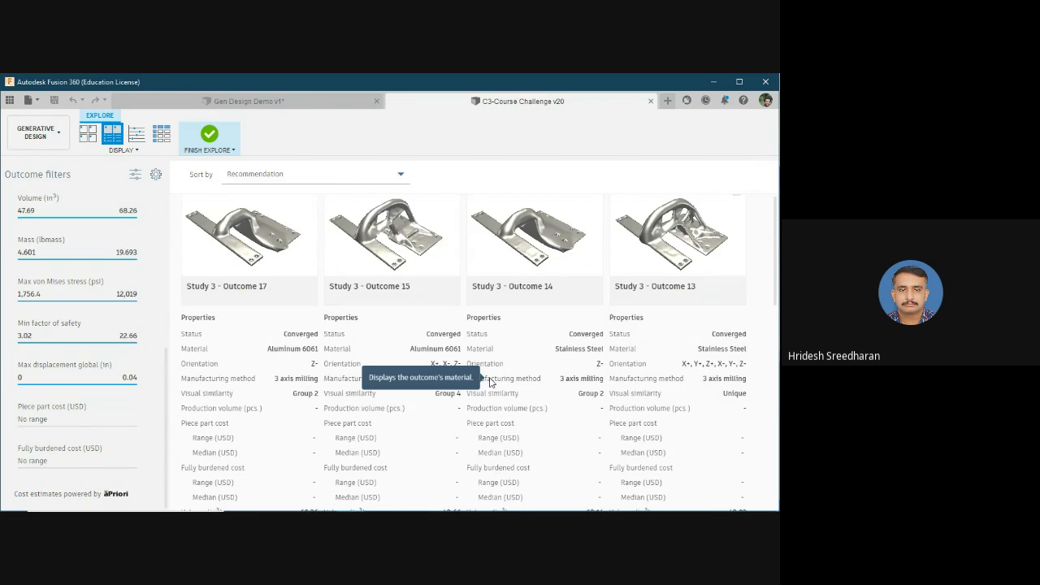
scroll(490, 382, down, 5)
scroll(488, 382, down, 4)
scroll(488, 382, up, 1)
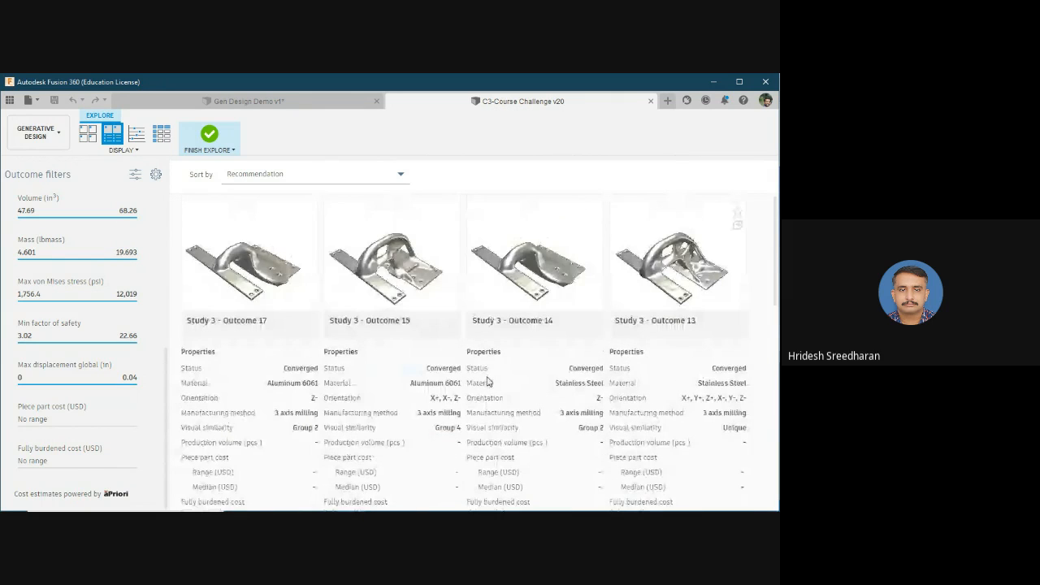
Compare the properties of the four Study 3 outcomes, open Outcome 13 in the outcome view and review its mechanical properties
scroll(679, 423, down, 3)
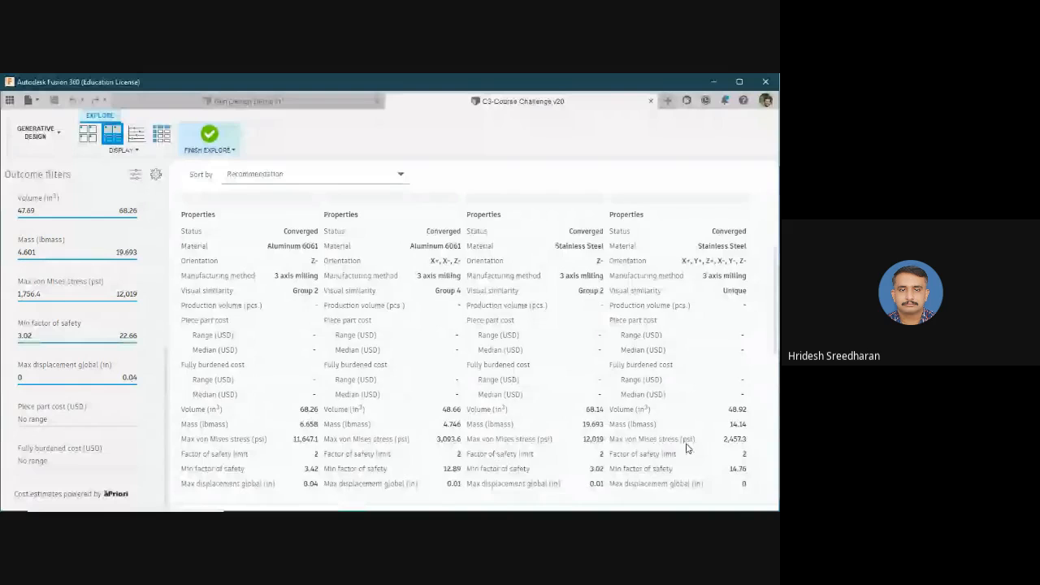
scroll(688, 441, up, 4)
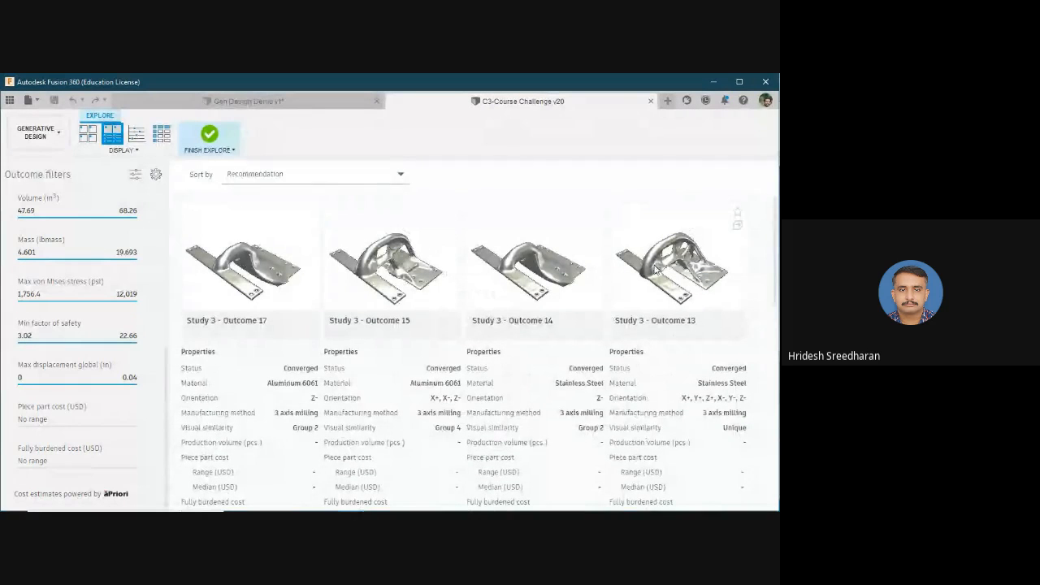
click(619, 214)
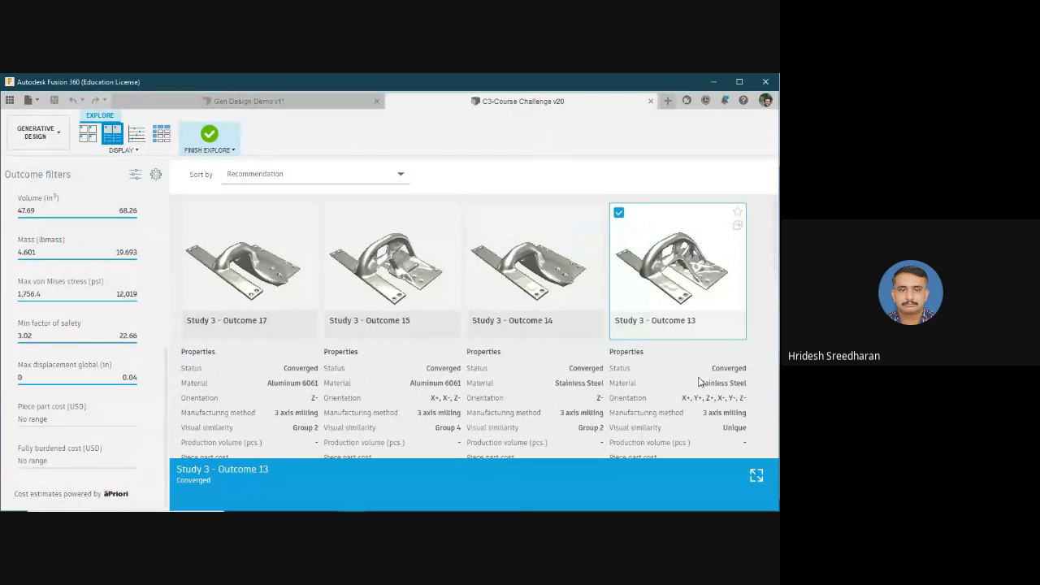
click(136, 151)
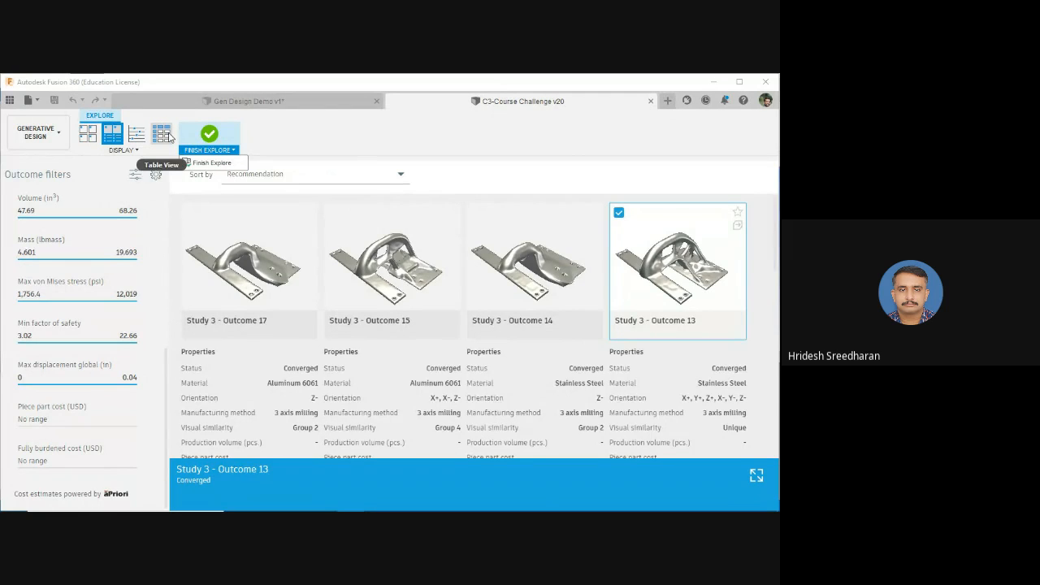
click(209, 136)
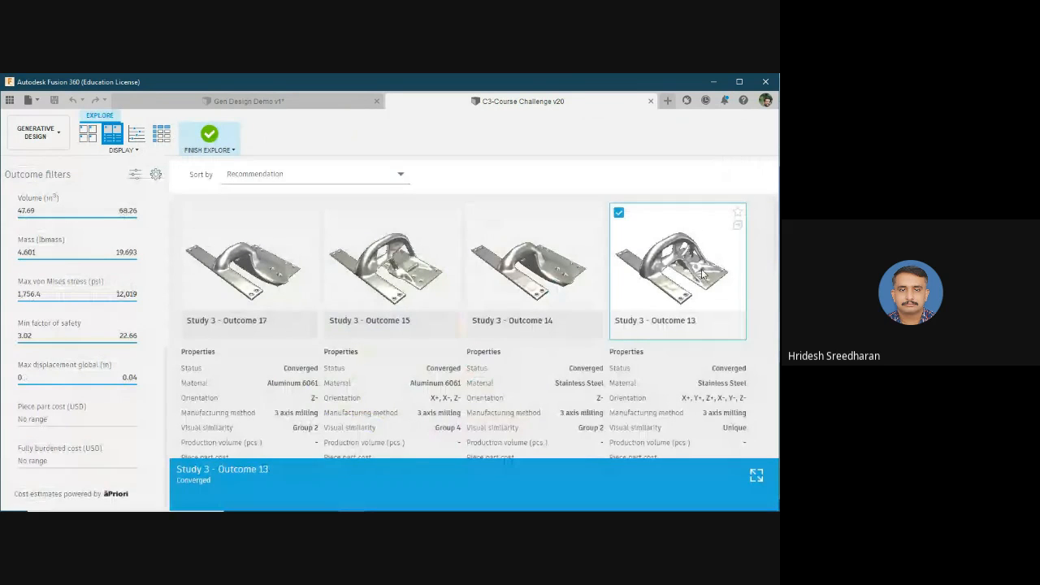
double_click(691, 259)
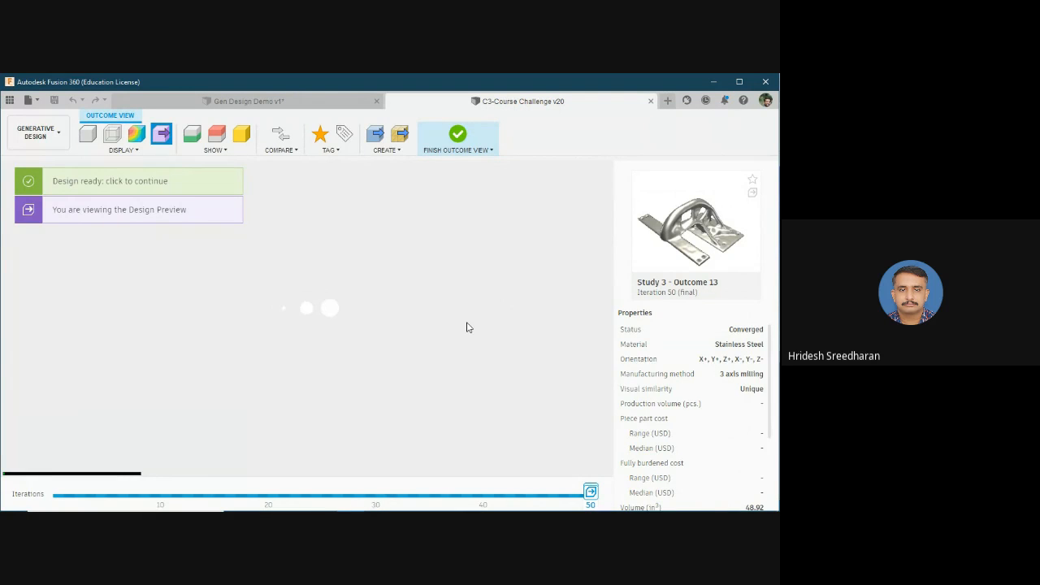
scroll(707, 398, down, 3)
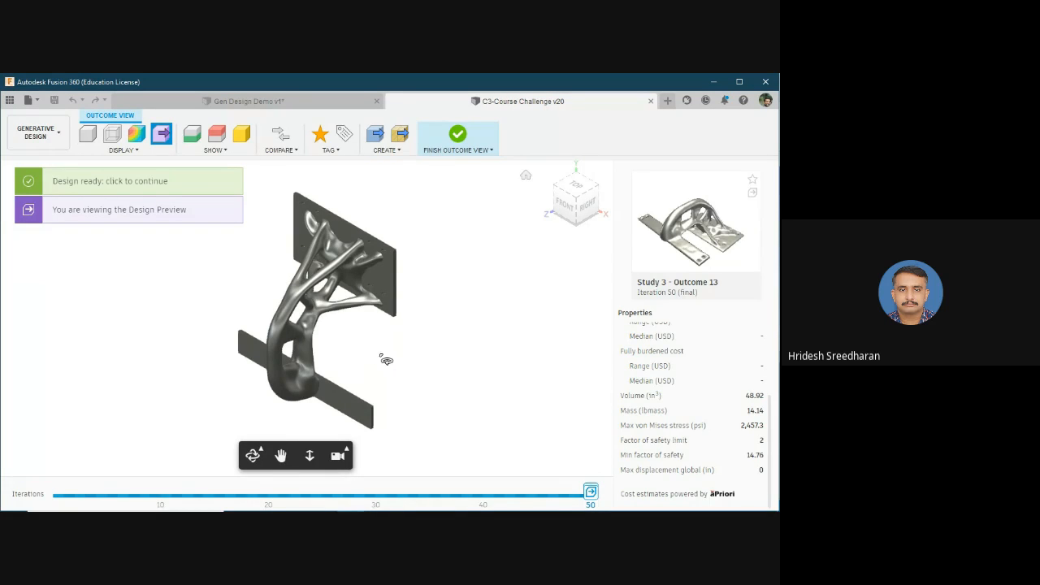
Step Outcome 13 back to iteration 32 to examine its earlier shape, and return to the final iteration 50
click(591, 492)
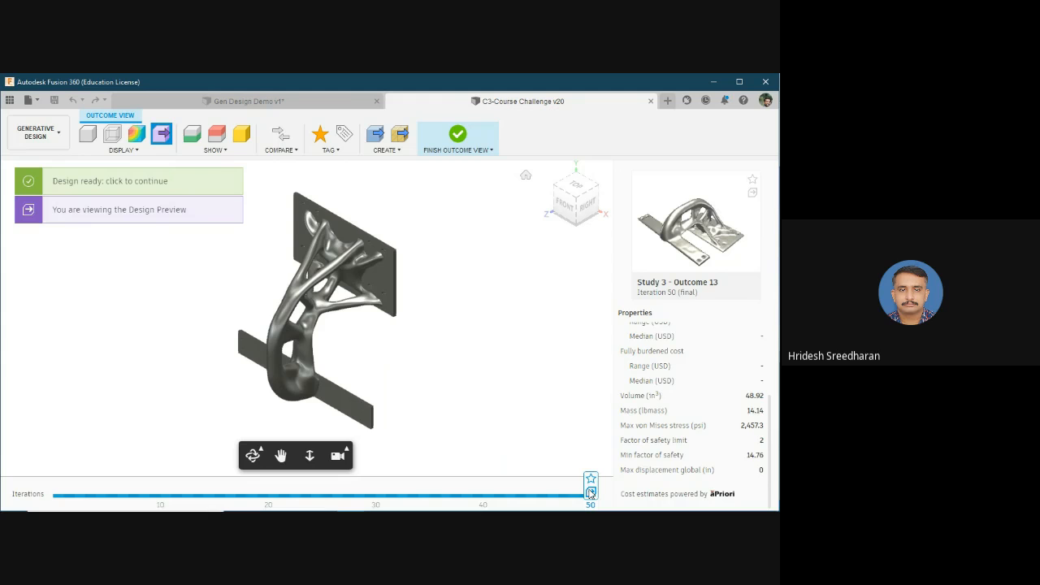
drag(591, 493, 397, 496)
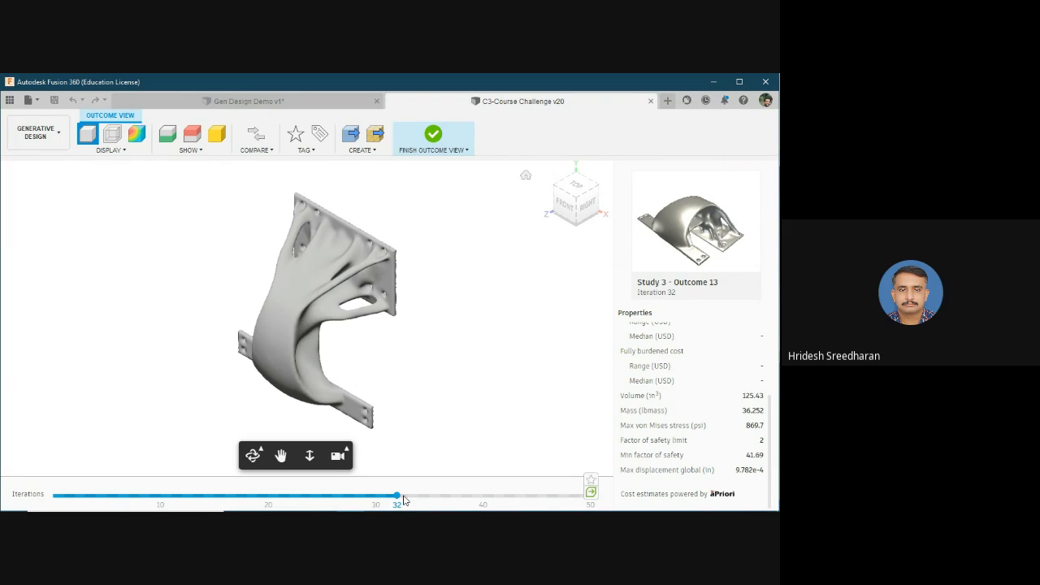
drag(398, 496, 590, 496)
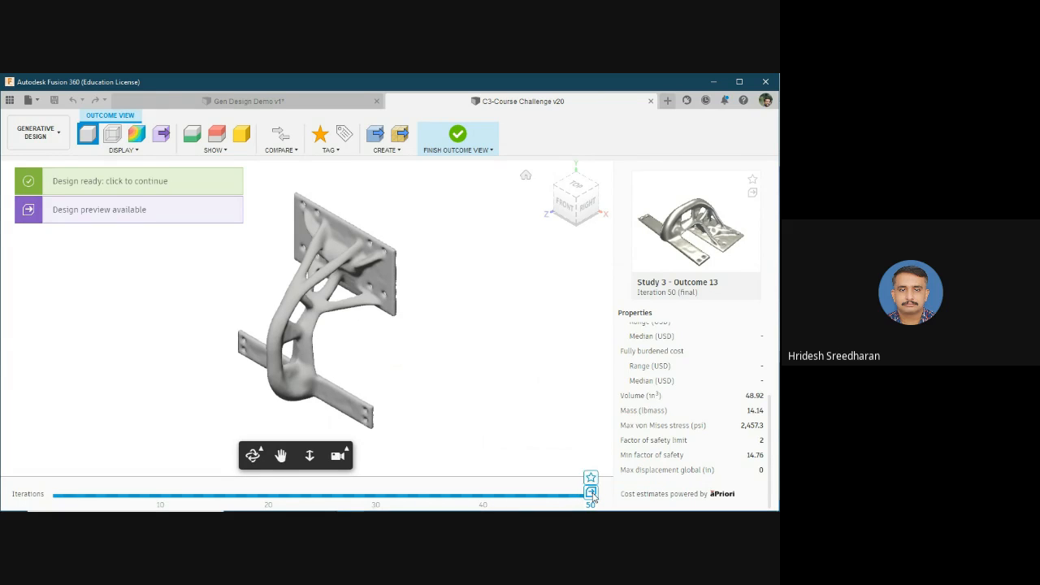
mouse_move(591, 486)
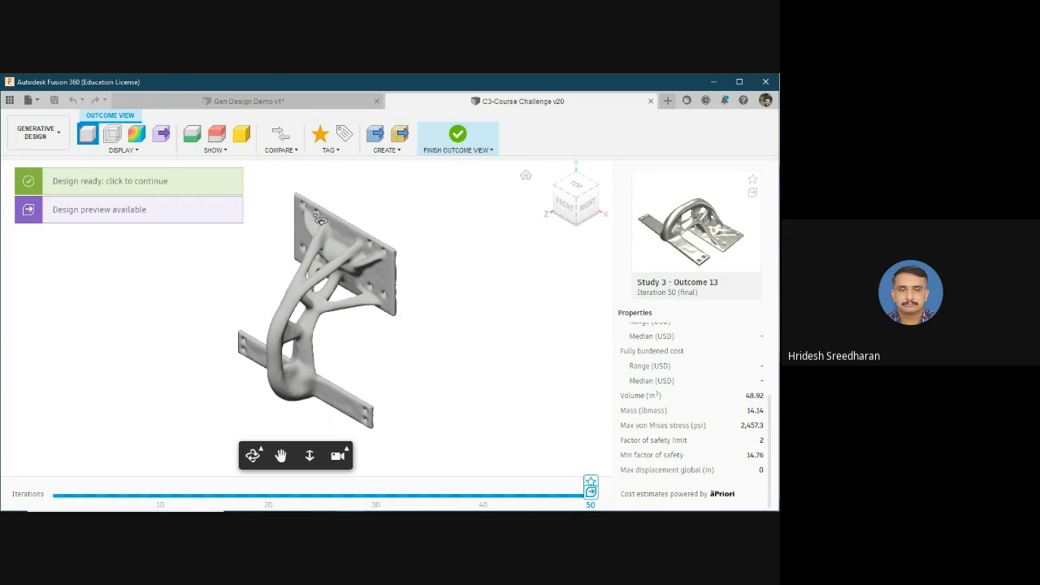
Examine Outcome 13 in Stress View against the stress reference scale, and switch back to the Design Preview
click(162, 135)
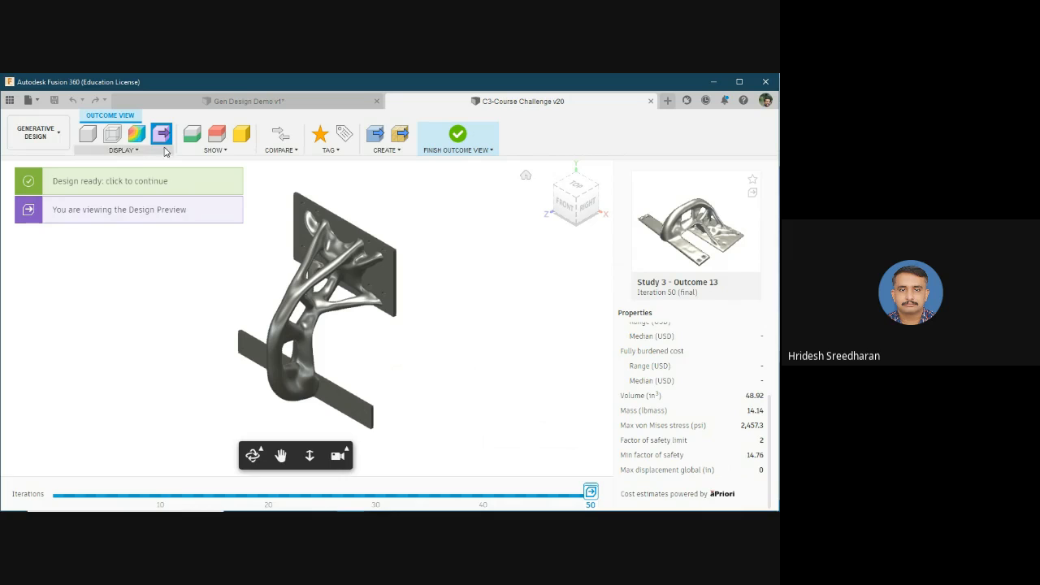
click(138, 150)
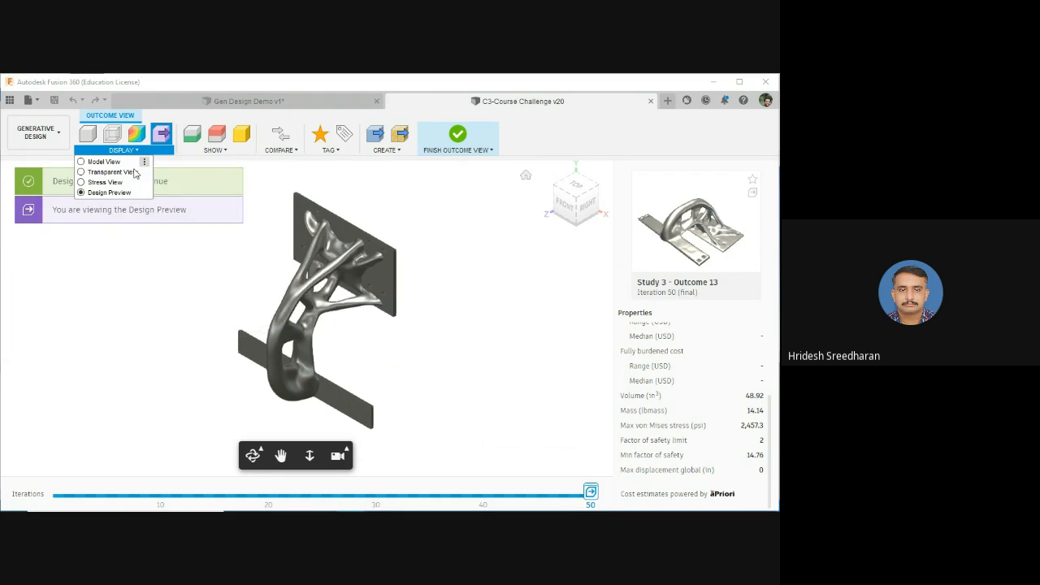
click(121, 185)
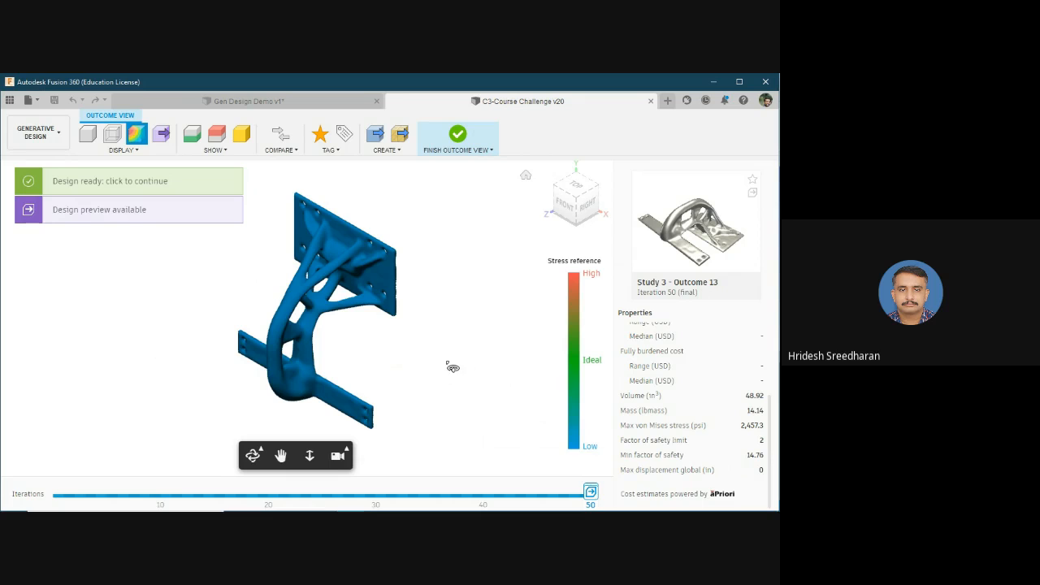
mouse_move(570, 439)
mouse_move(567, 350)
mouse_move(759, 465)
click(161, 133)
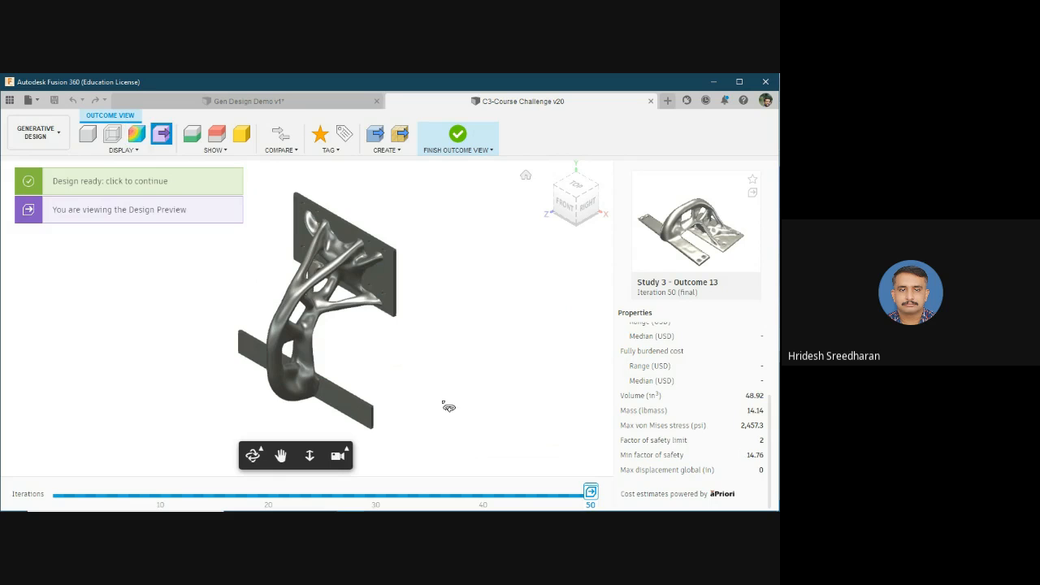
Inspect Outcome 13's design preview from the back, right and left-front sides, including both mounting plates and the organic frame
drag(420, 374, 209, 372)
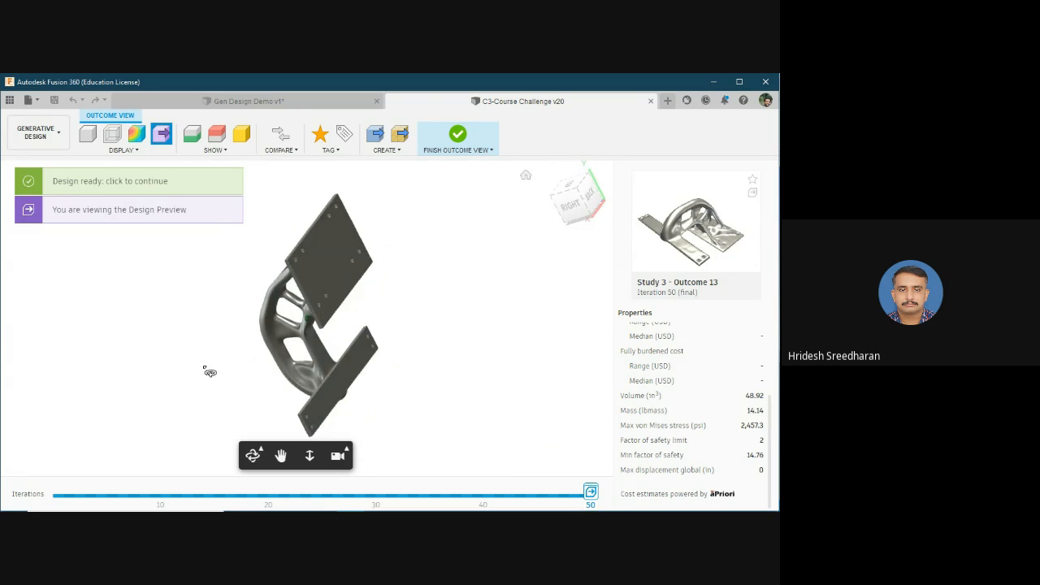
drag(492, 395, 418, 404)
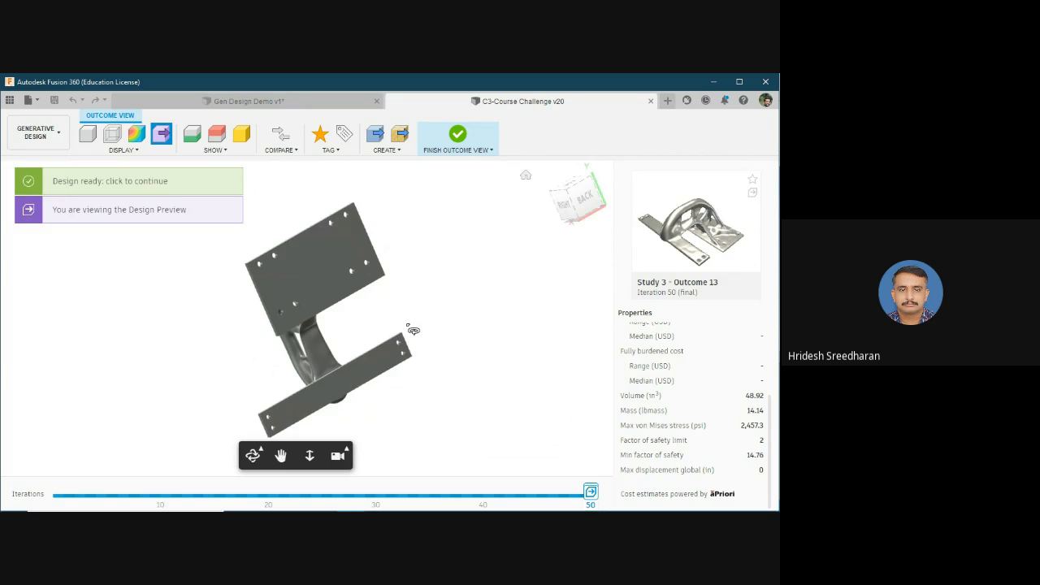
shift+middle_drag(426, 382, 558, 330)
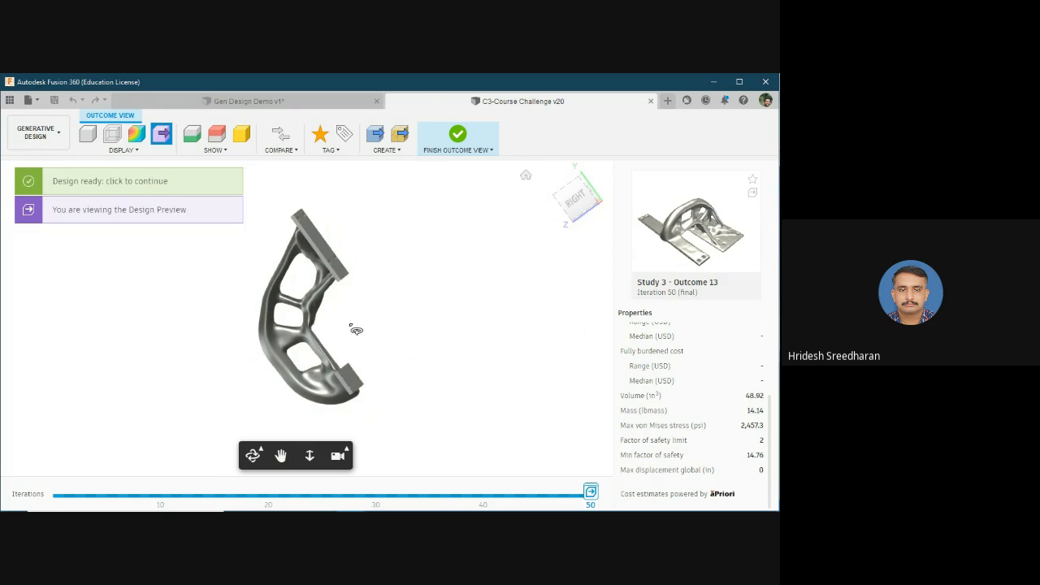
drag(356, 330, 513, 377)
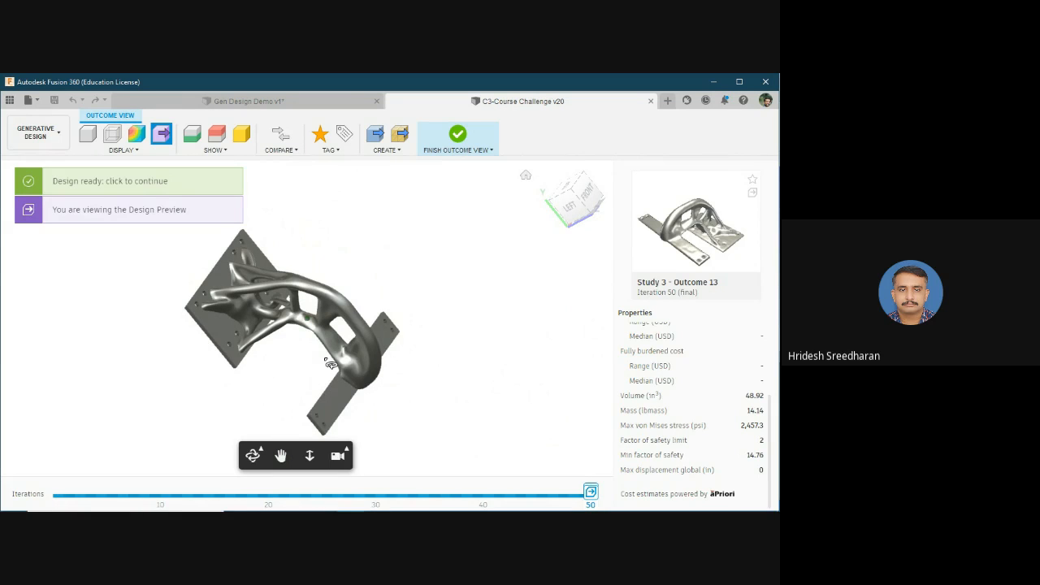
Check the options for creating a design from Outcome 13, and finish the outcome view and the exploration to return to the study definition
click(368, 152)
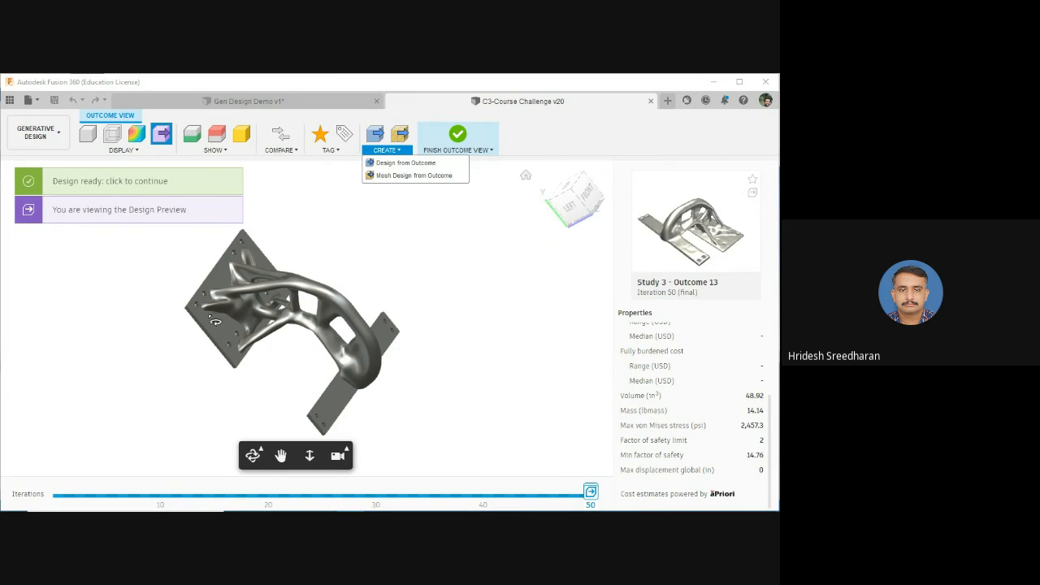
scroll(687, 398, up, 3)
scroll(686, 398, up, 1)
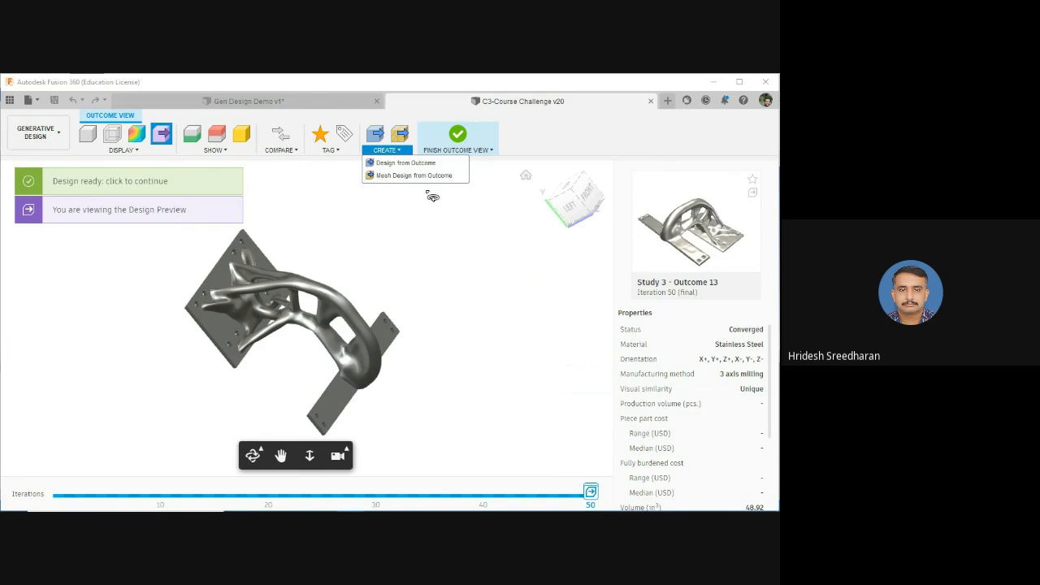
click(463, 123)
click(463, 140)
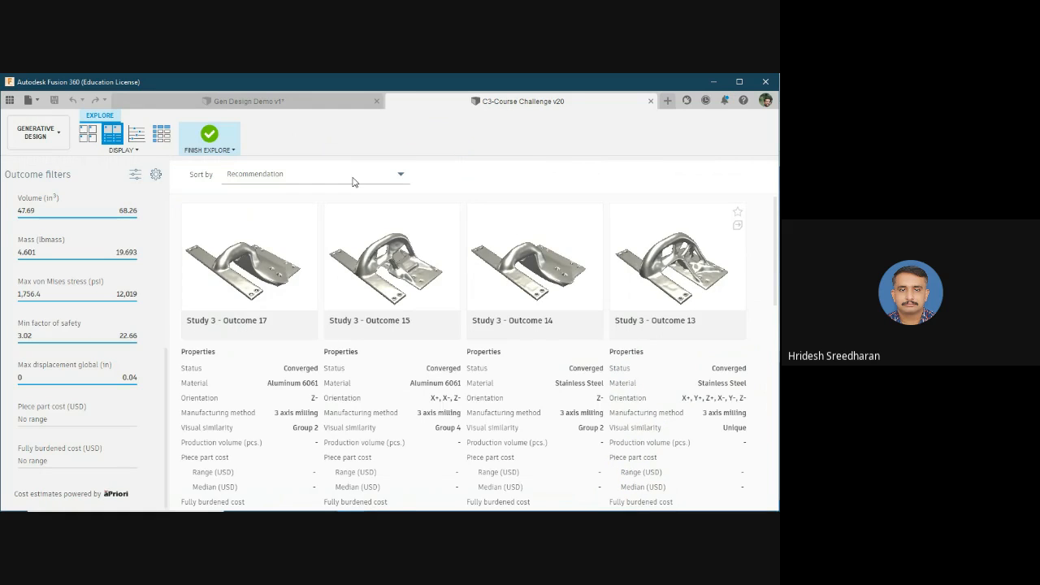
click(208, 140)
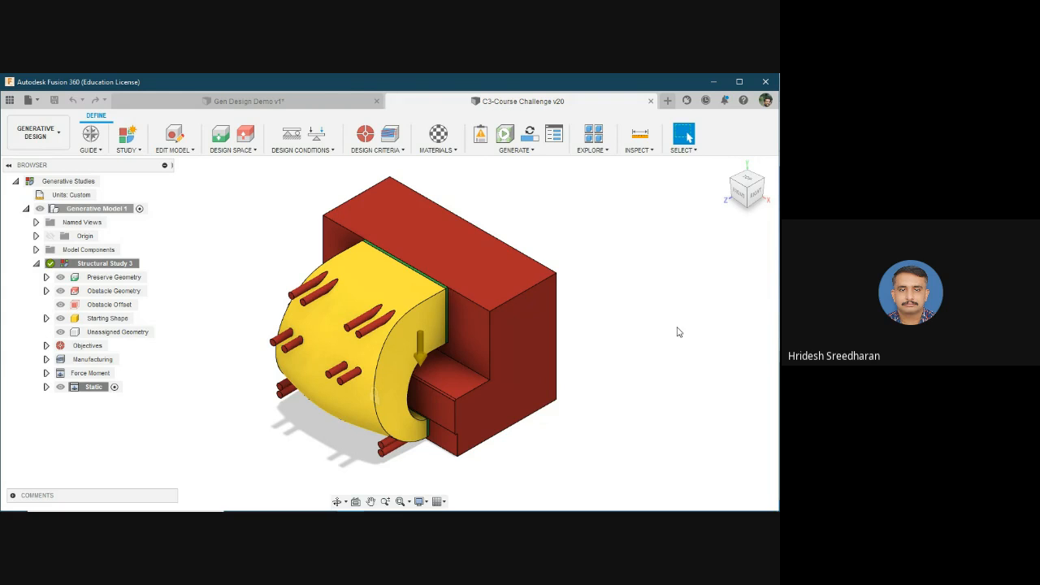
Review the available workspaces and the generative design commands in the Gen Design Demo document, and return to the C3-Course Challenge document
click(284, 99)
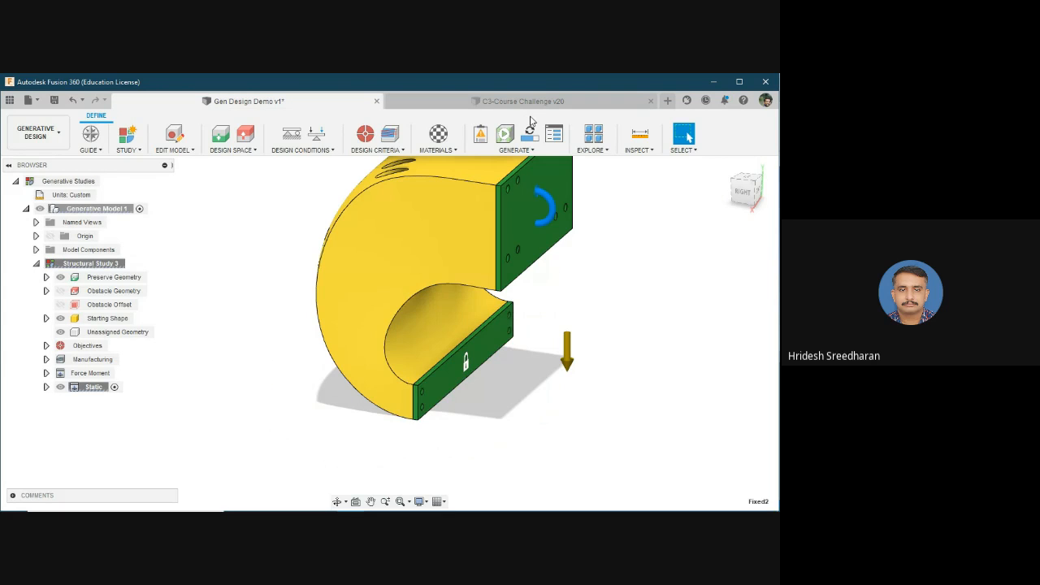
click(65, 142)
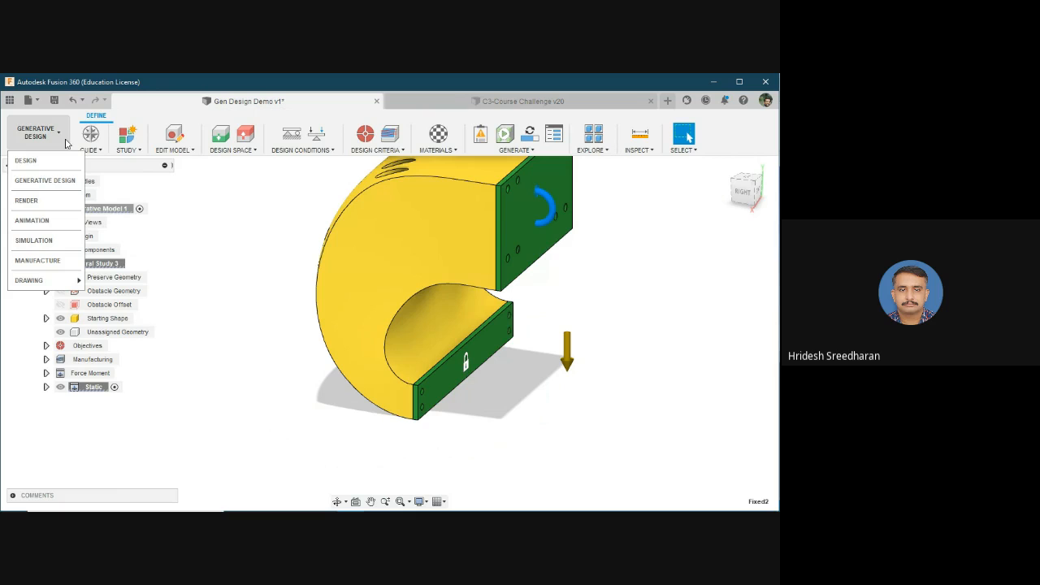
click(295, 214)
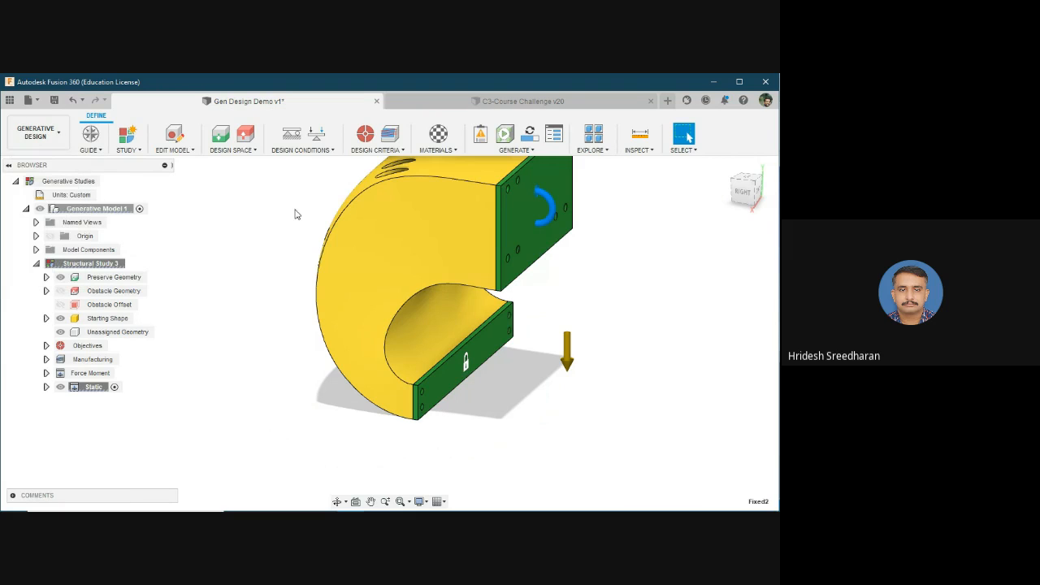
click(513, 151)
mouse_move(608, 153)
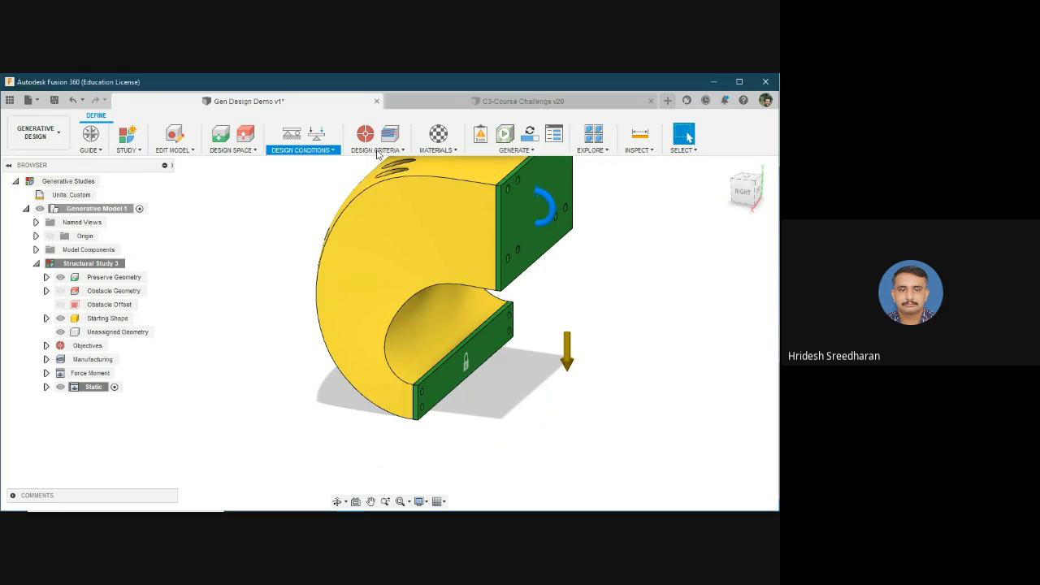
mouse_move(399, 155)
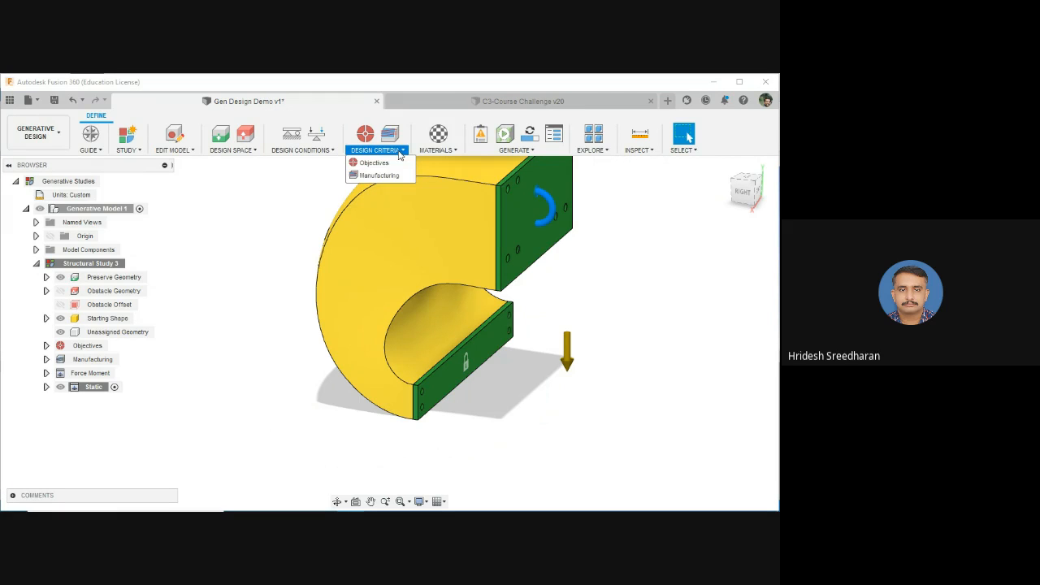
mouse_move(90, 156)
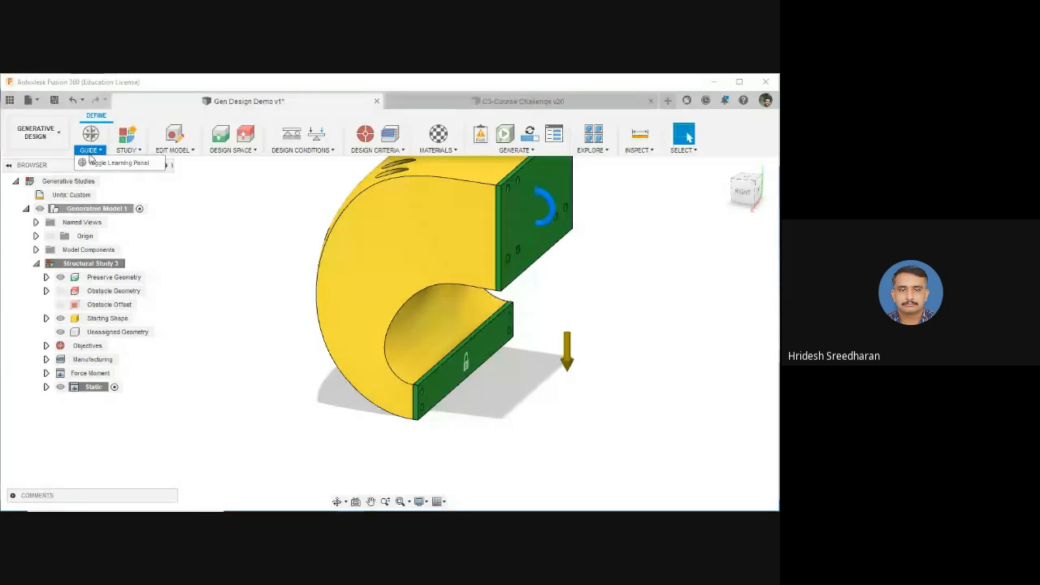
click(52, 138)
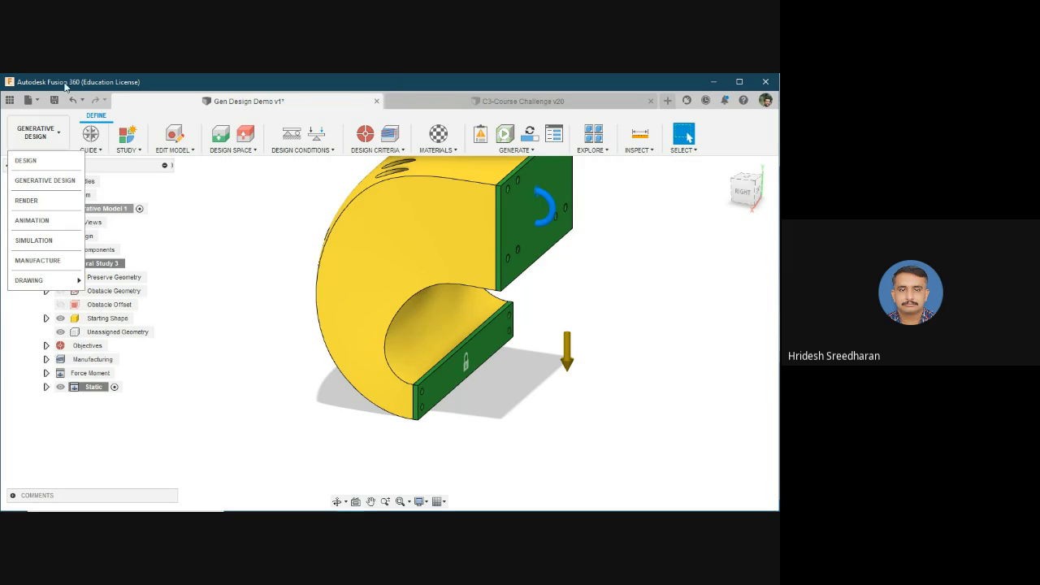
click(491, 102)
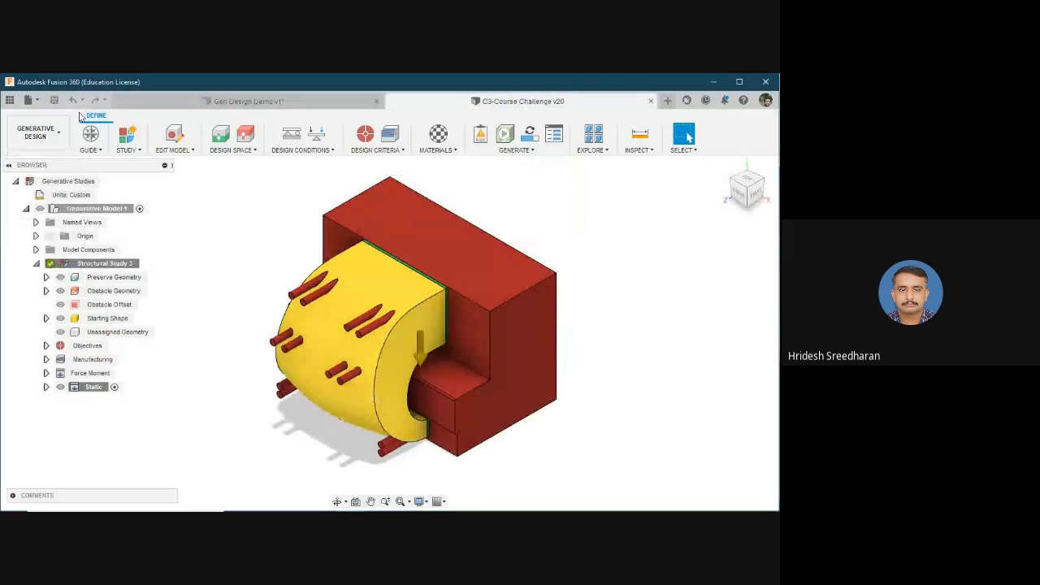
Show the Industrial Applications folder's designs, go back to all projects and open the STTP project to view its files
click(9, 100)
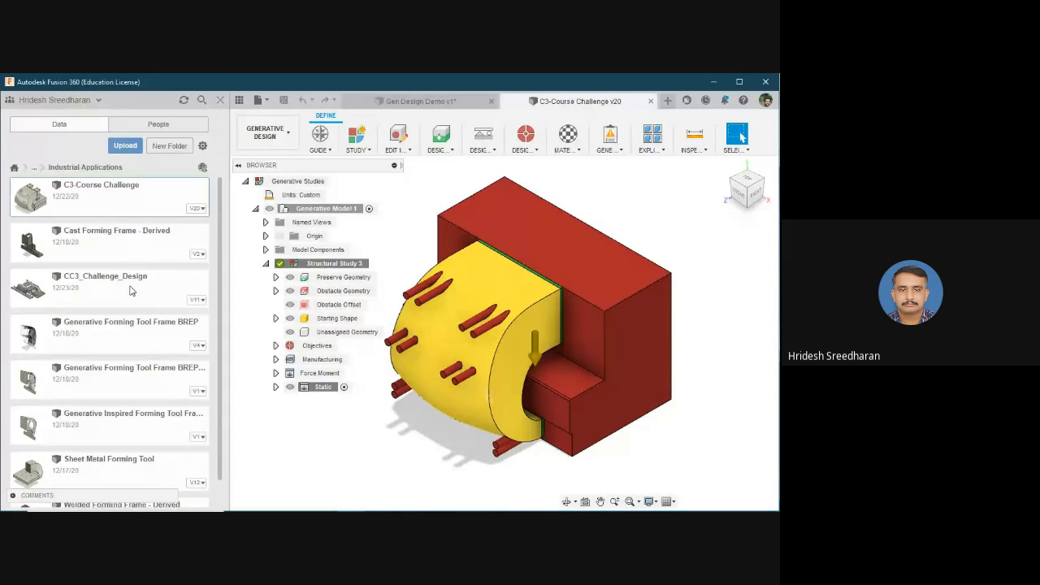
scroll(130, 291, down, 1)
scroll(181, 390, up, 1)
click(23, 168)
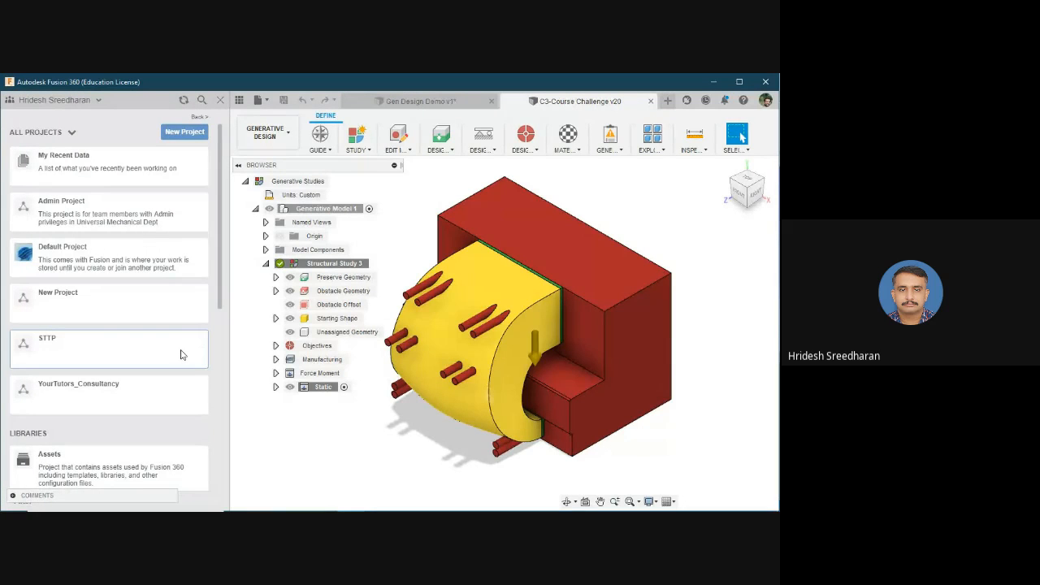
click(153, 348)
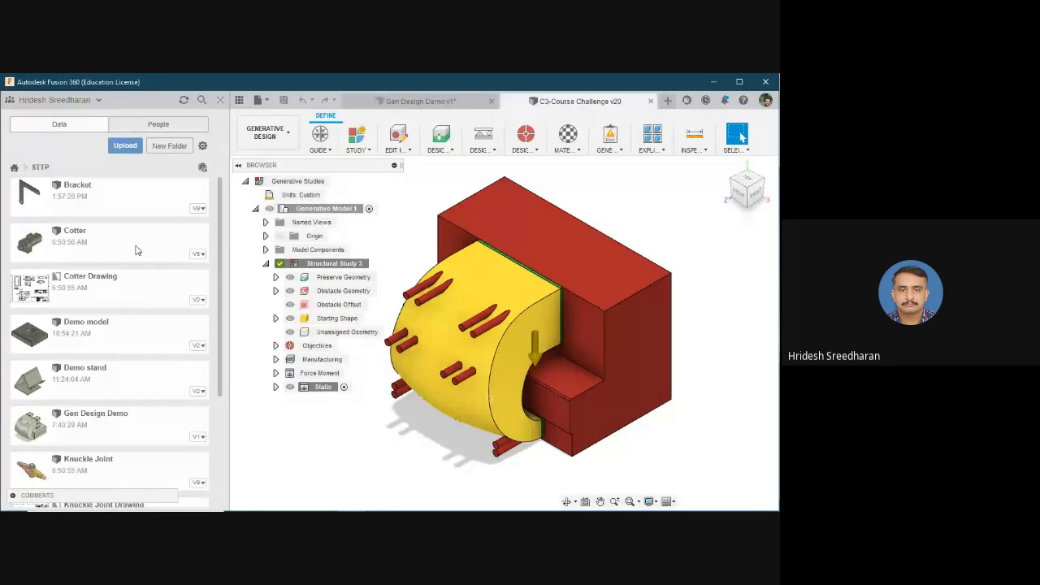
mouse_move(283, 497)
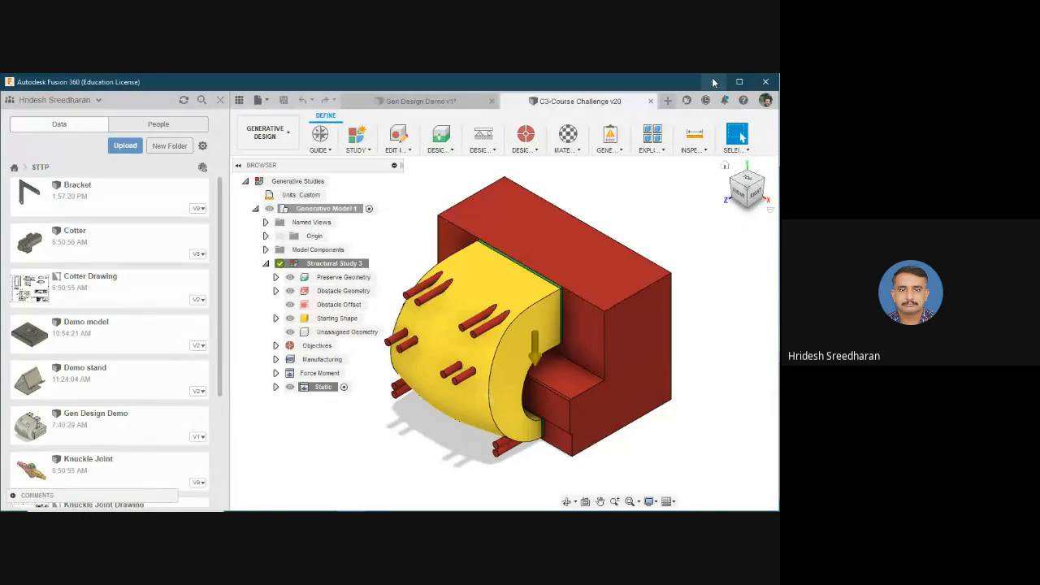
Stop sharing the screen in the Google Meet call
mouse_move(438, 505)
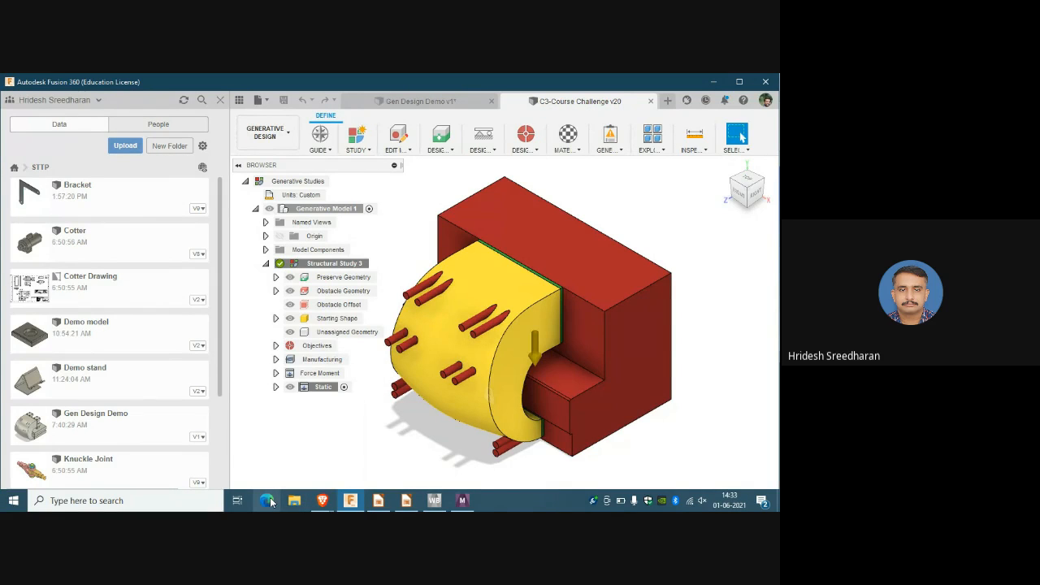
click(376, 457)
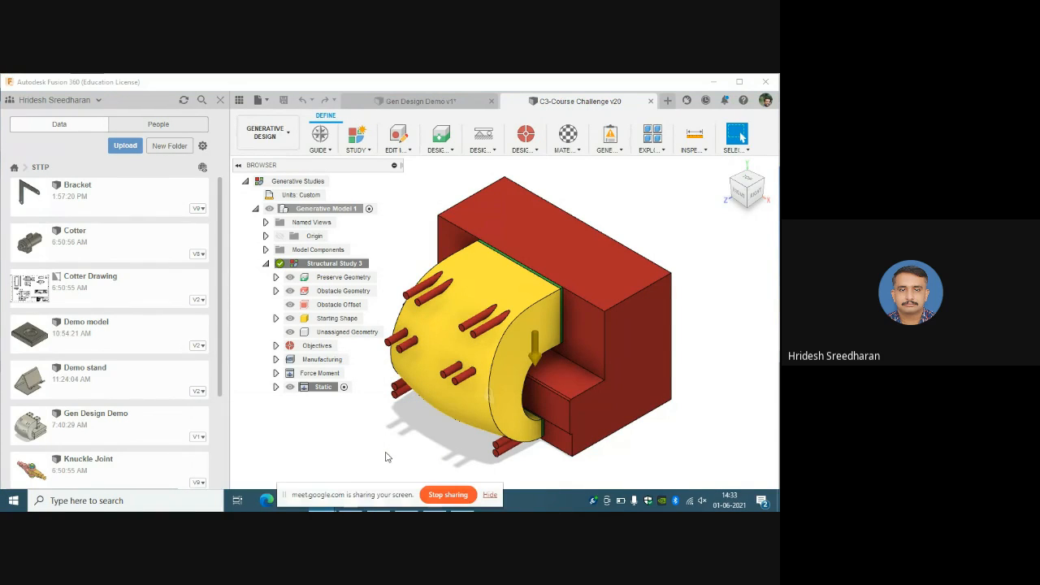
click(455, 495)
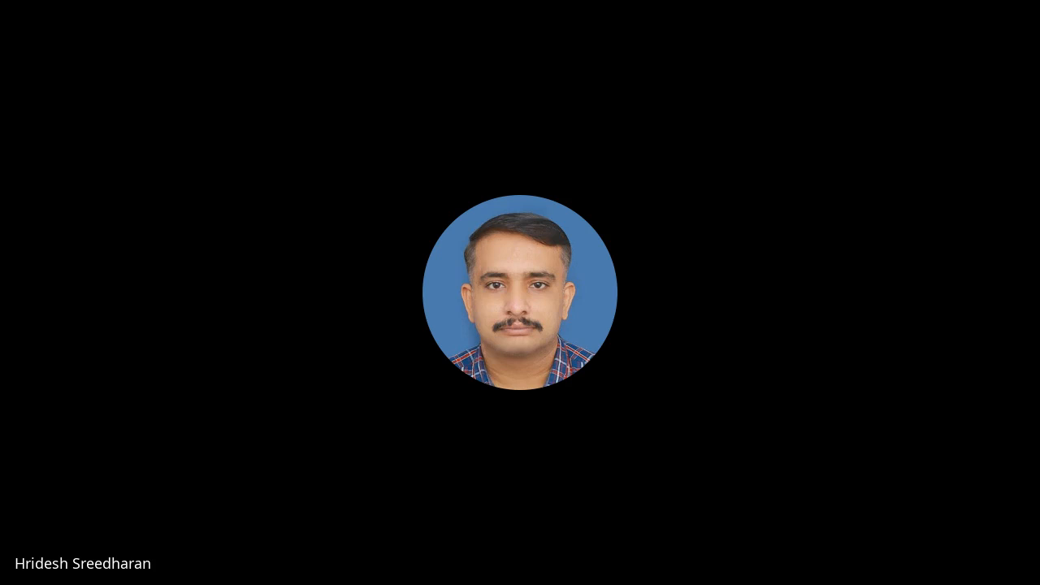
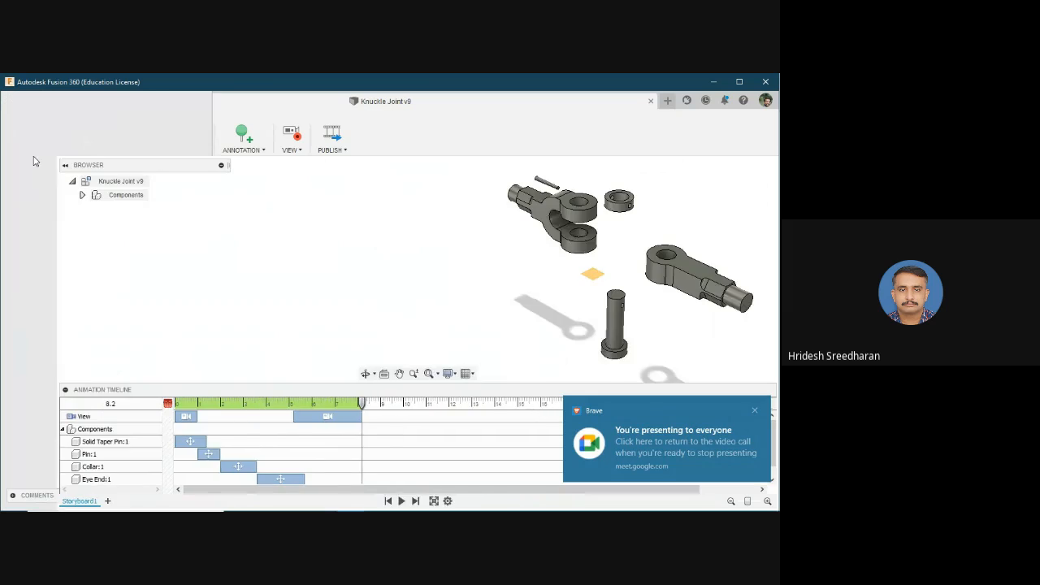
Open the Bracket design from the recent data and finish its simulation results to return to the study setup
double_click(116, 173)
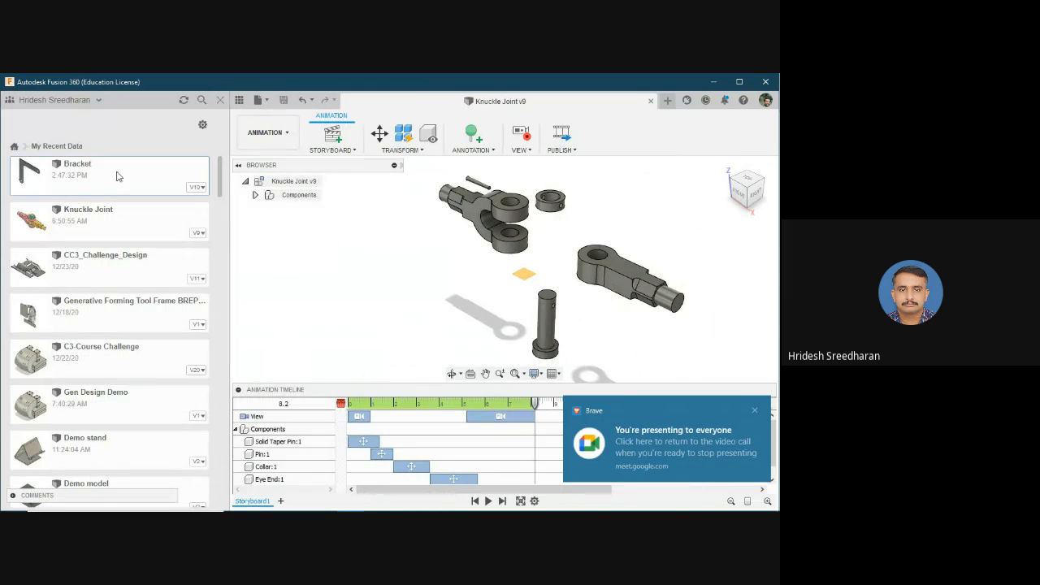
click(754, 410)
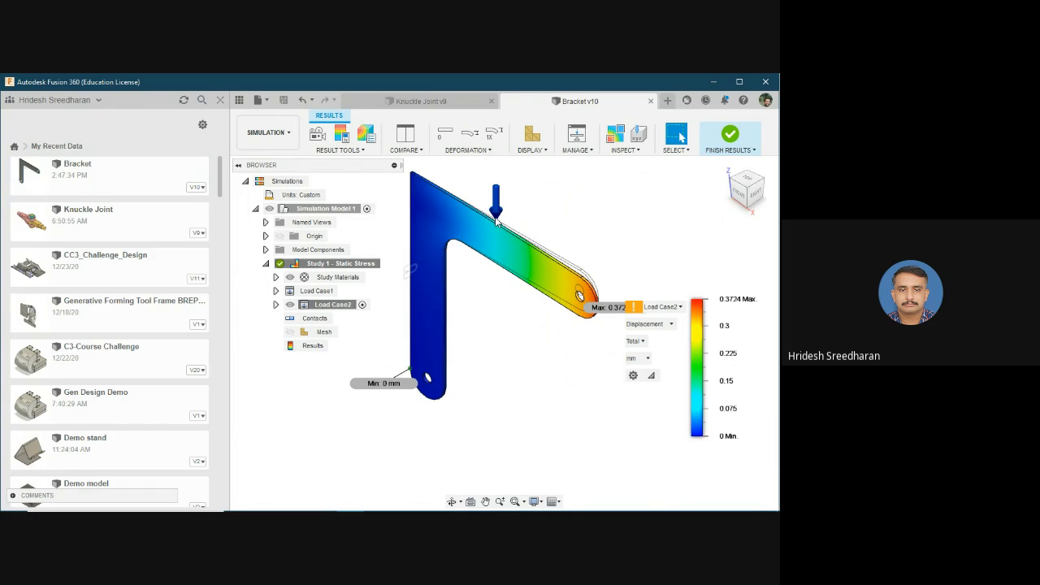
click(220, 100)
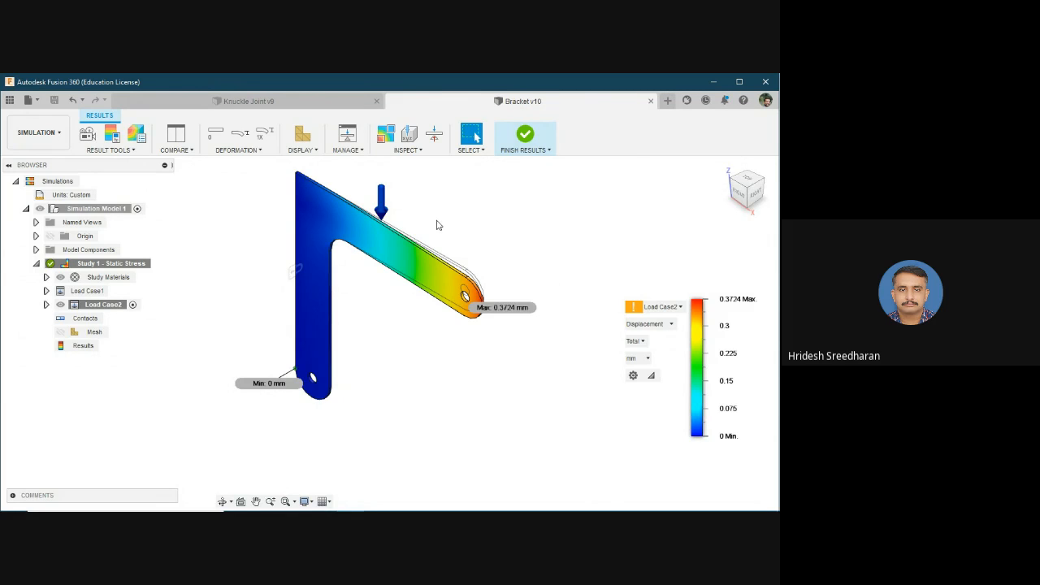
click(525, 134)
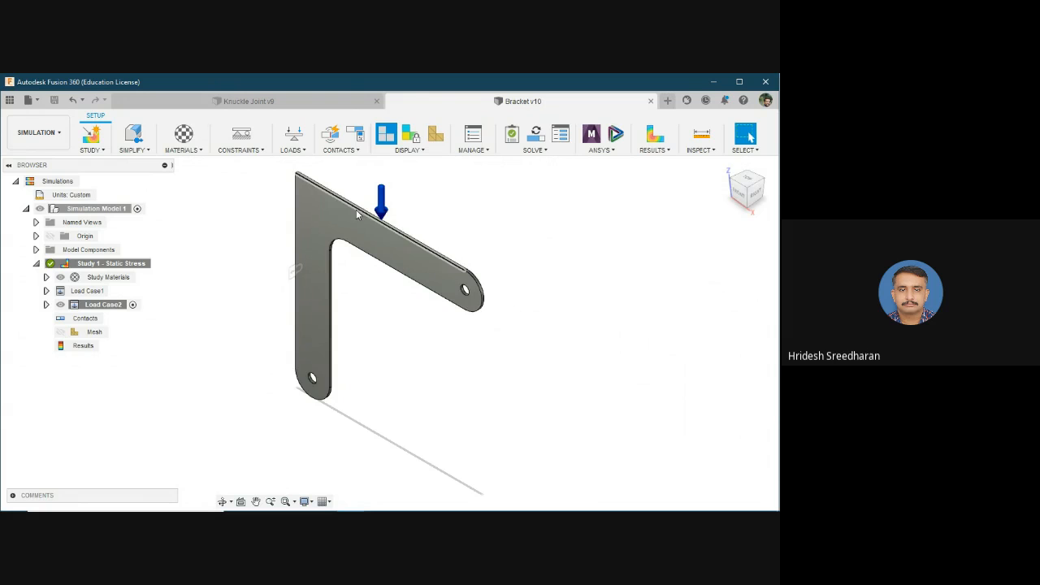
scroll(480, 234, up, 2)
middle_drag(480, 234, 520, 267)
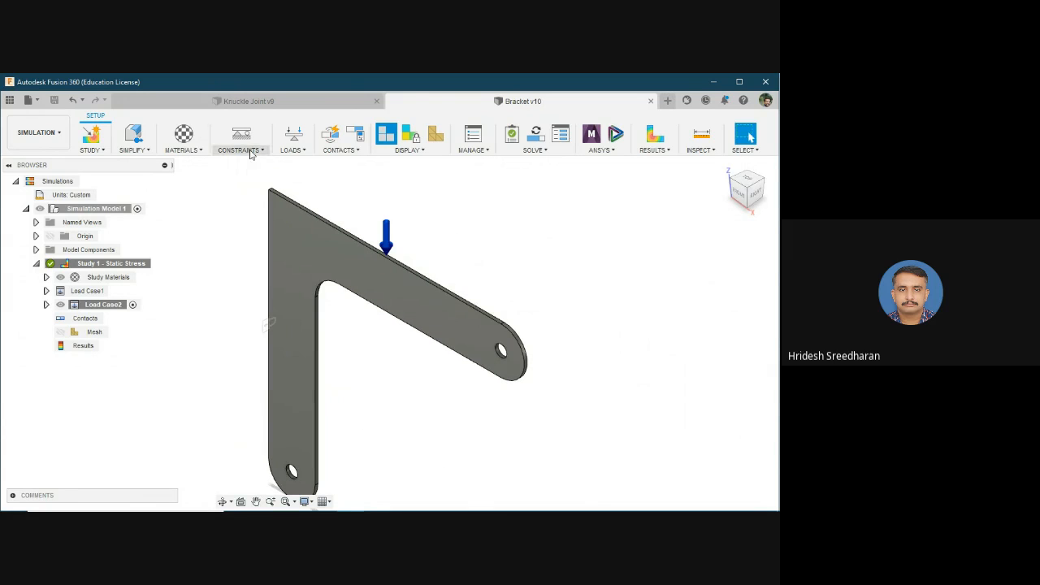
Start a Remote Force structural load on the bracket arm's upper narrow face and move its source location to an X distance of 80 mm
click(294, 150)
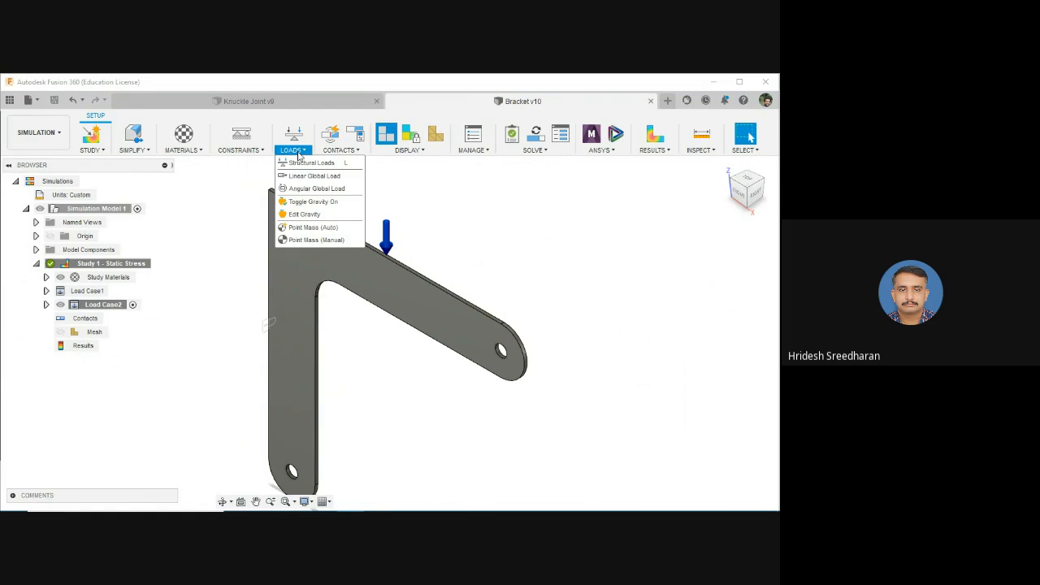
click(329, 164)
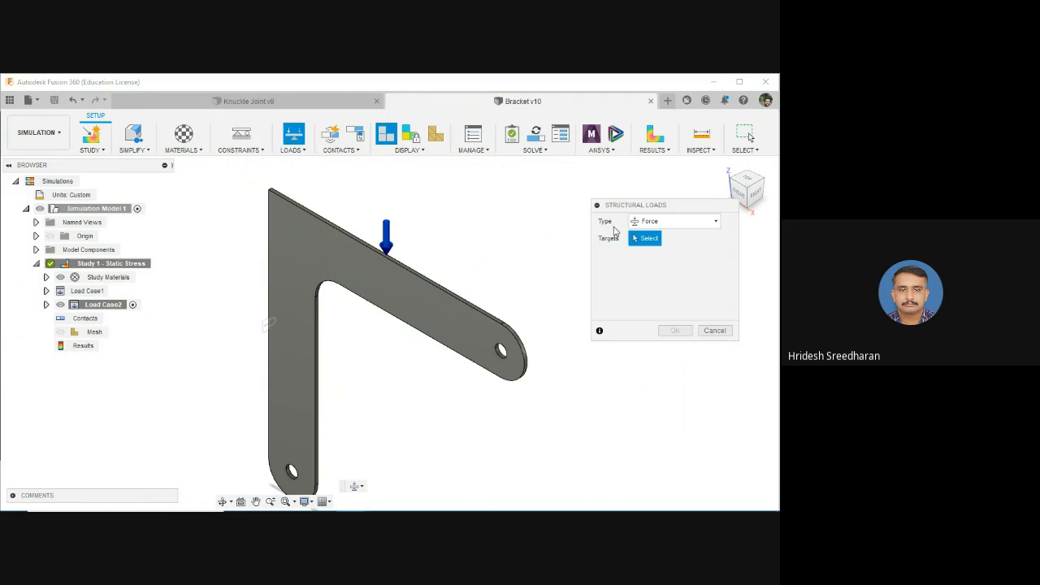
click(660, 224)
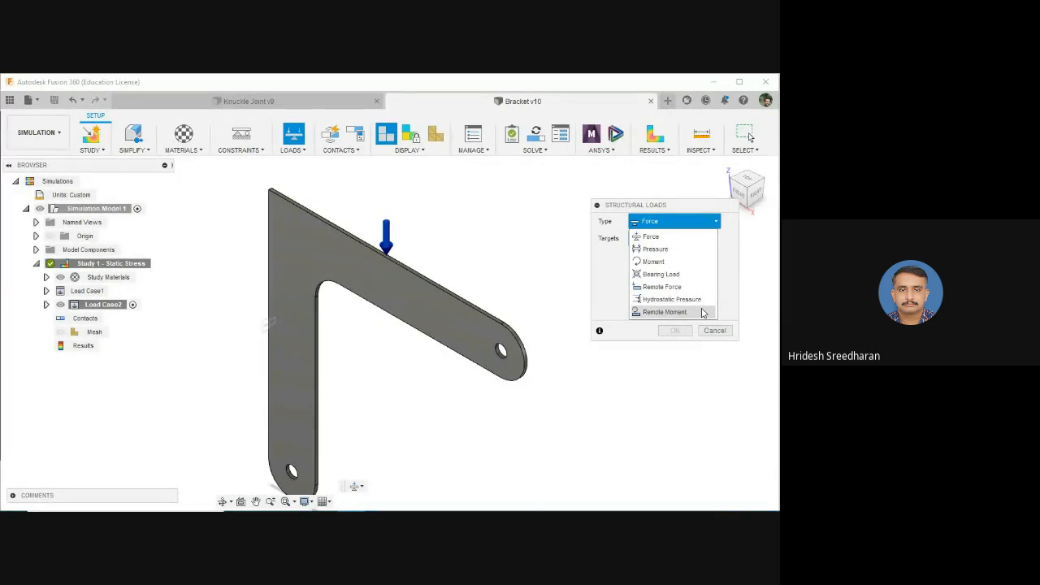
click(668, 287)
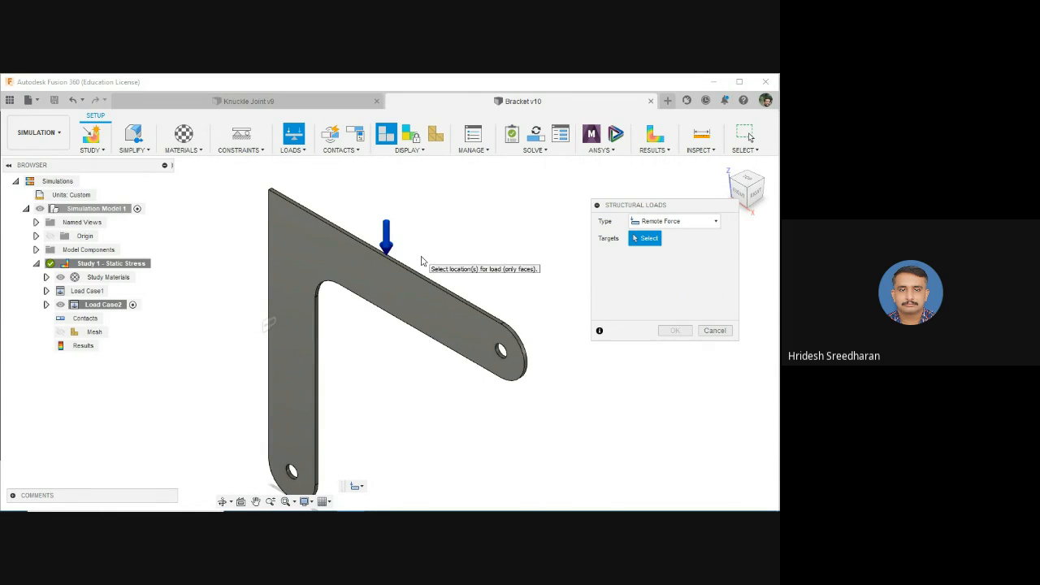
scroll(414, 259, up, 2)
click(384, 264)
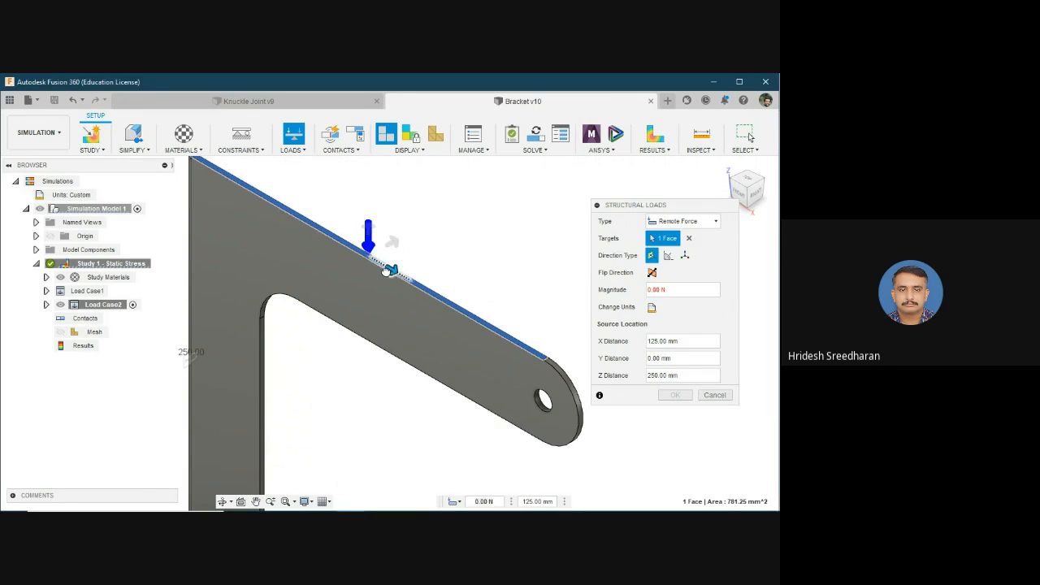
drag(393, 270, 328, 233)
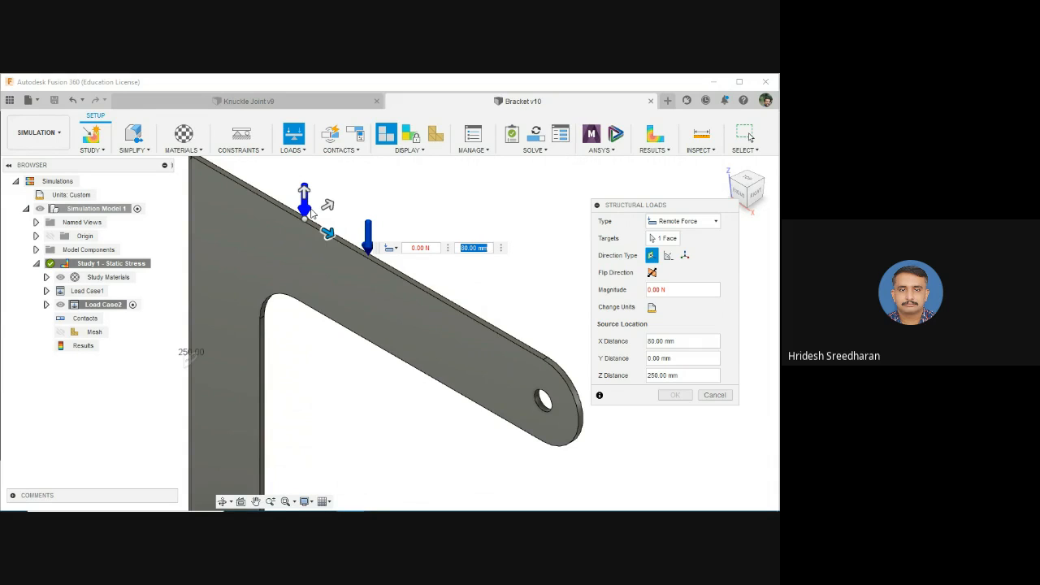
Change the structural load to a Force defined by x, y, z vectors and limit its target area to a 40 mm radius
click(675, 222)
click(667, 237)
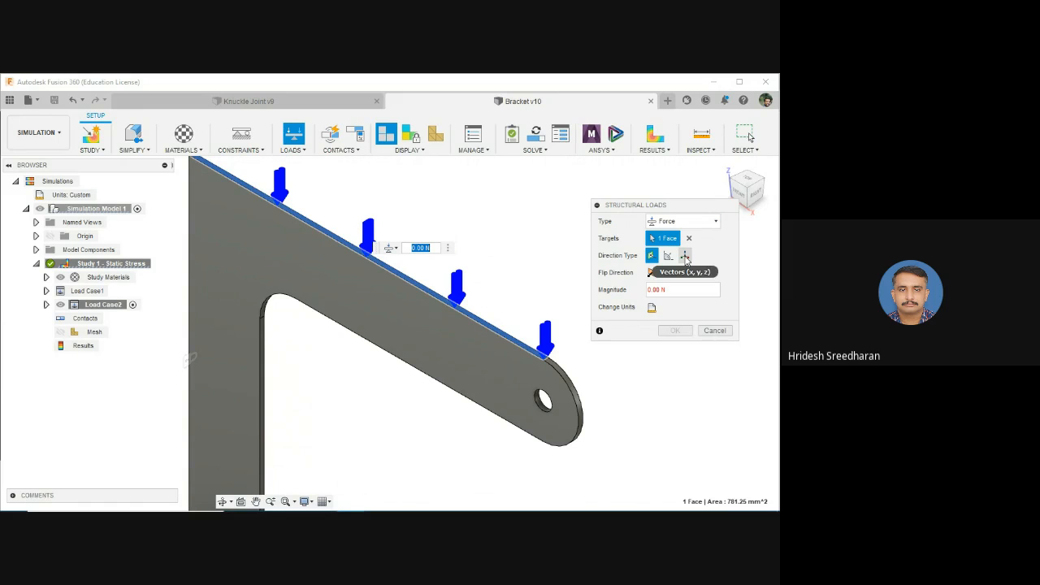
click(685, 257)
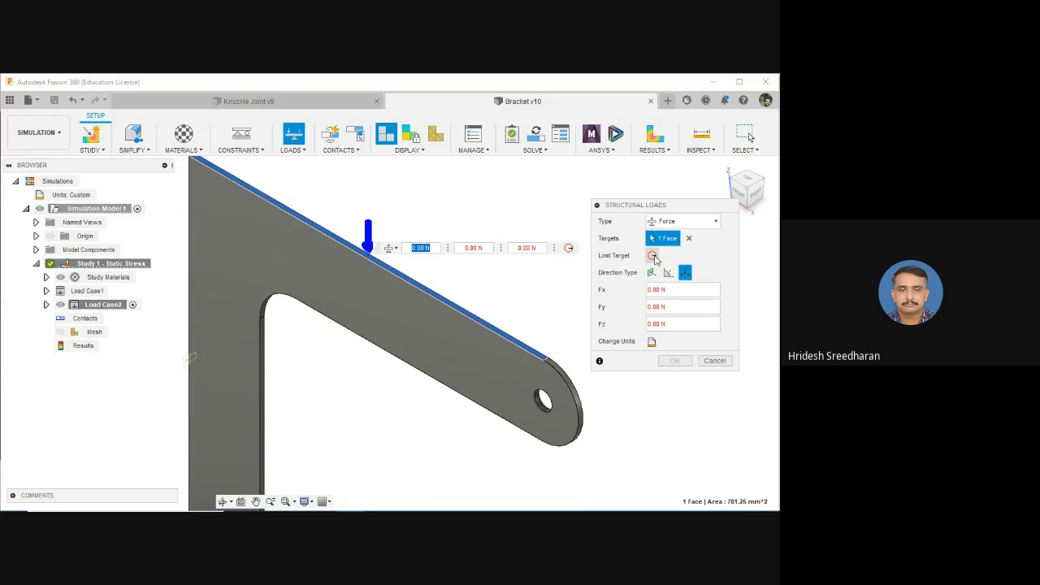
click(654, 256)
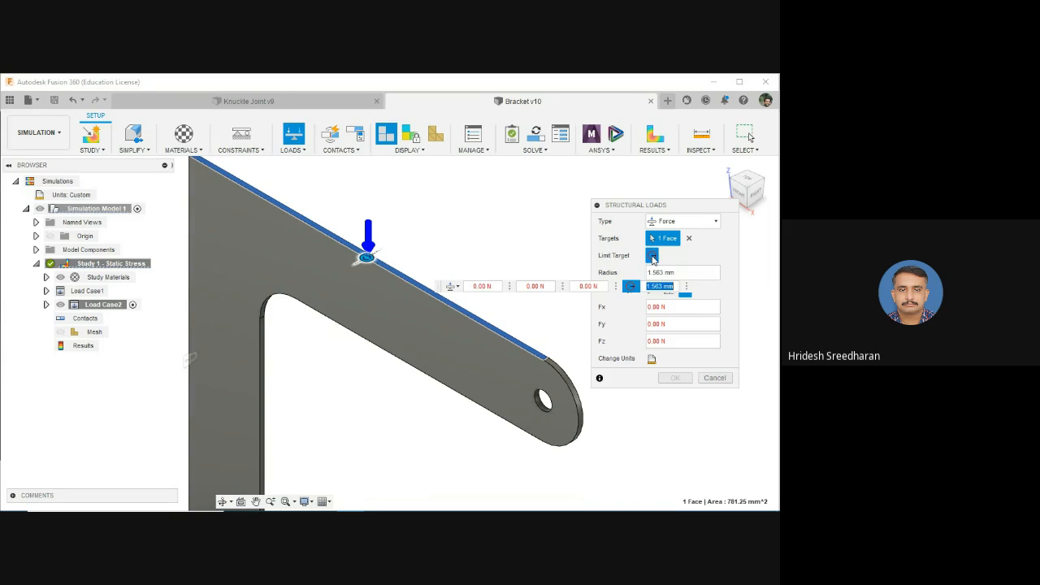
click(365, 257)
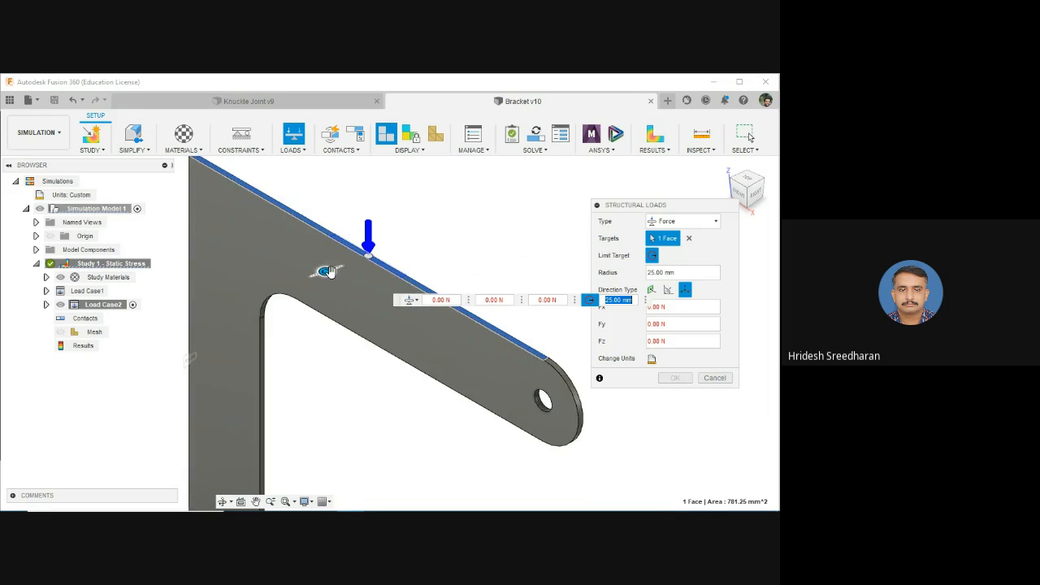
drag(326, 270, 322, 295)
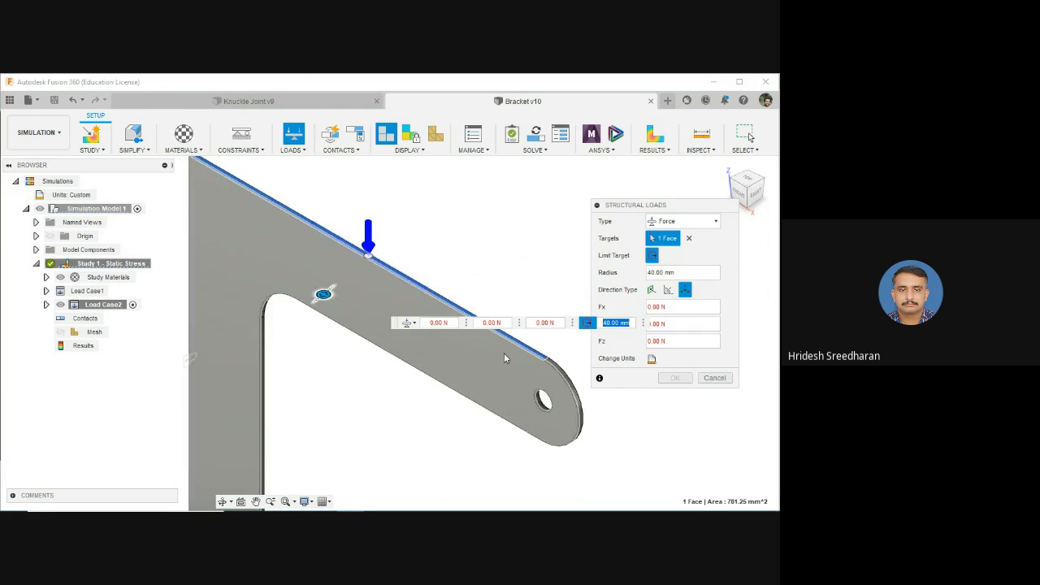
Read the participant's question about combined loads in the Google Meet chat, and review the structural load types available for the bracket
key(alt+Tab)
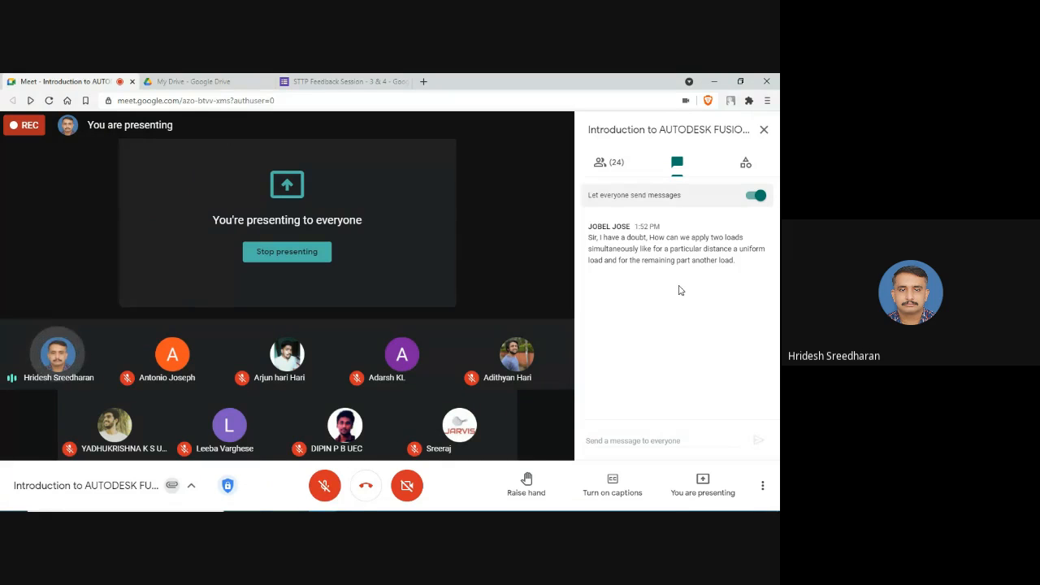
key(alt+Tab)
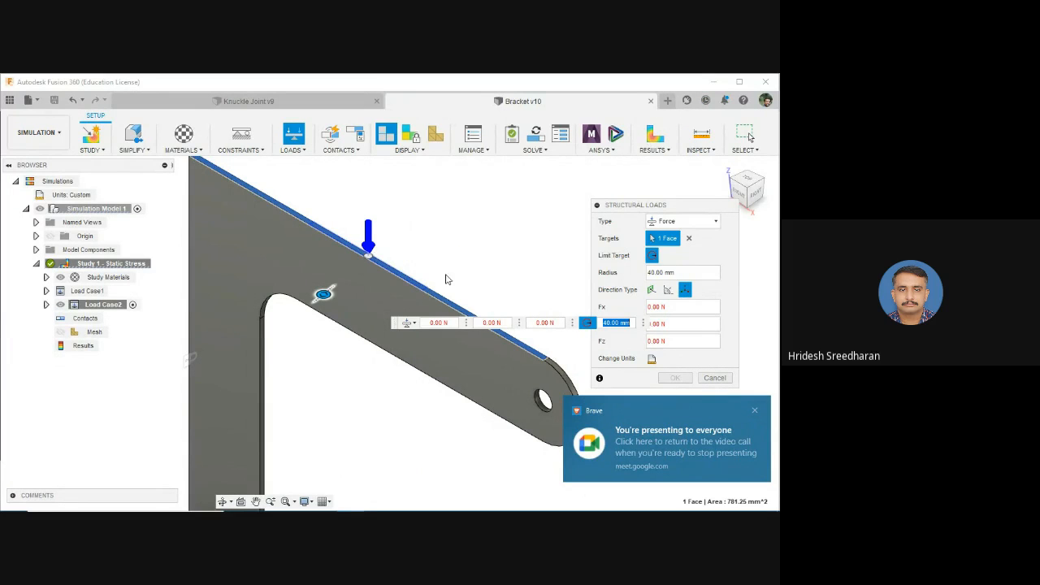
click(755, 411)
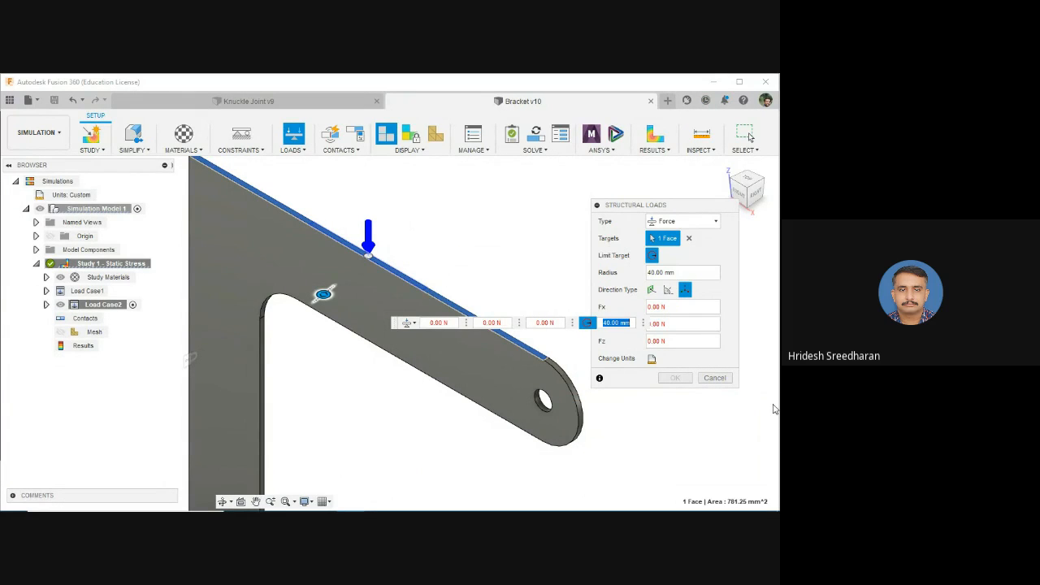
click(691, 226)
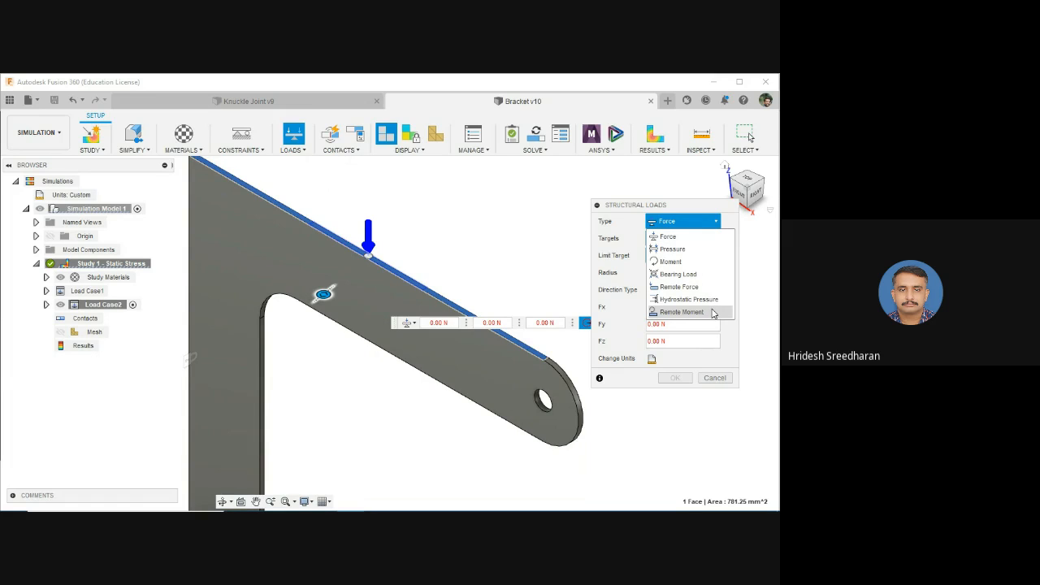
click(631, 208)
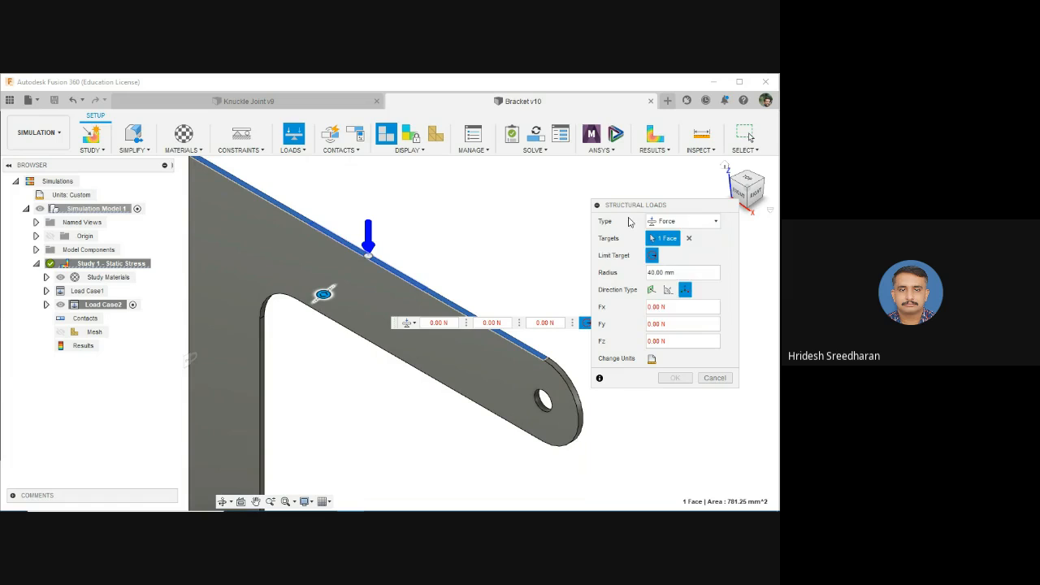
Look through the list of participants in the Google Meet call, and return to the Bracket design in Fusion 360
key(alt+Tab)
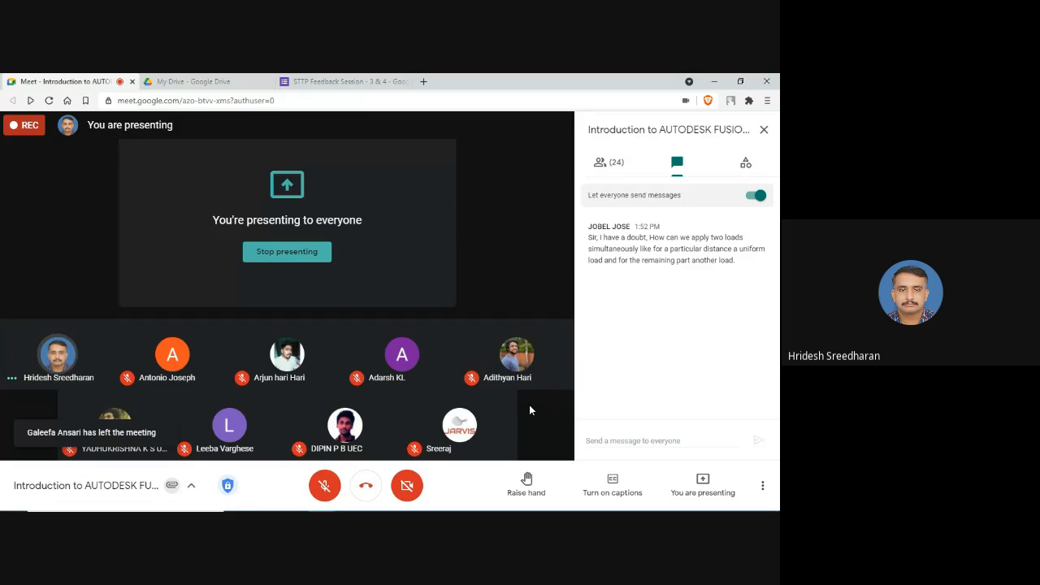
click(609, 177)
scroll(679, 387, down, 5)
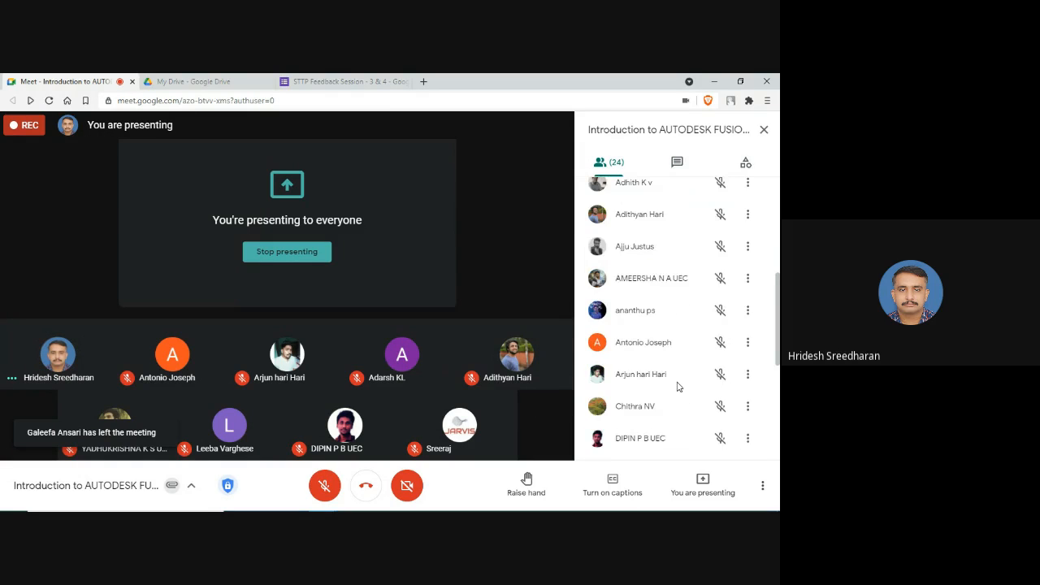
scroll(679, 387, down, 4)
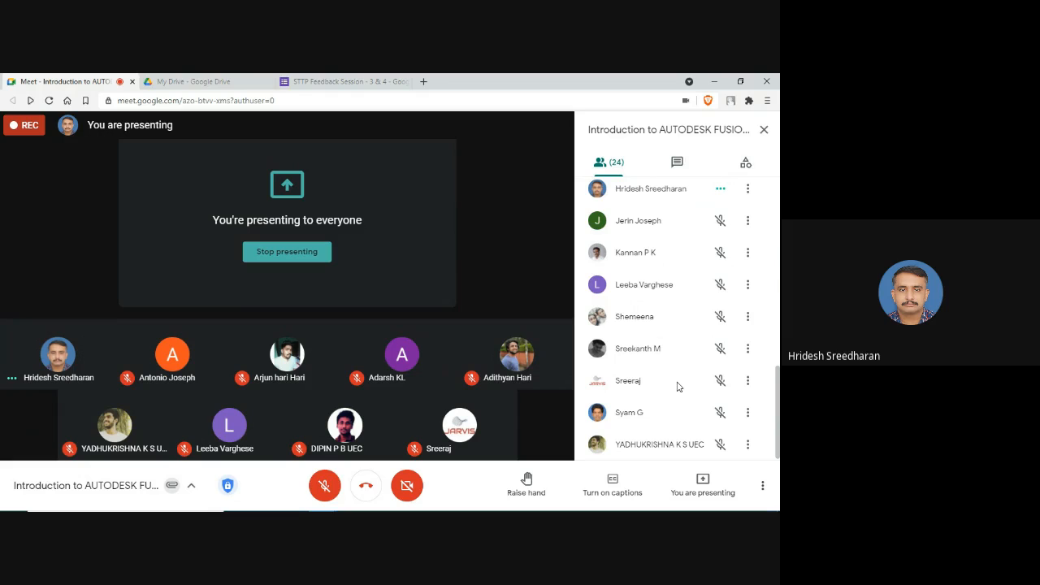
scroll(679, 387, up, 9)
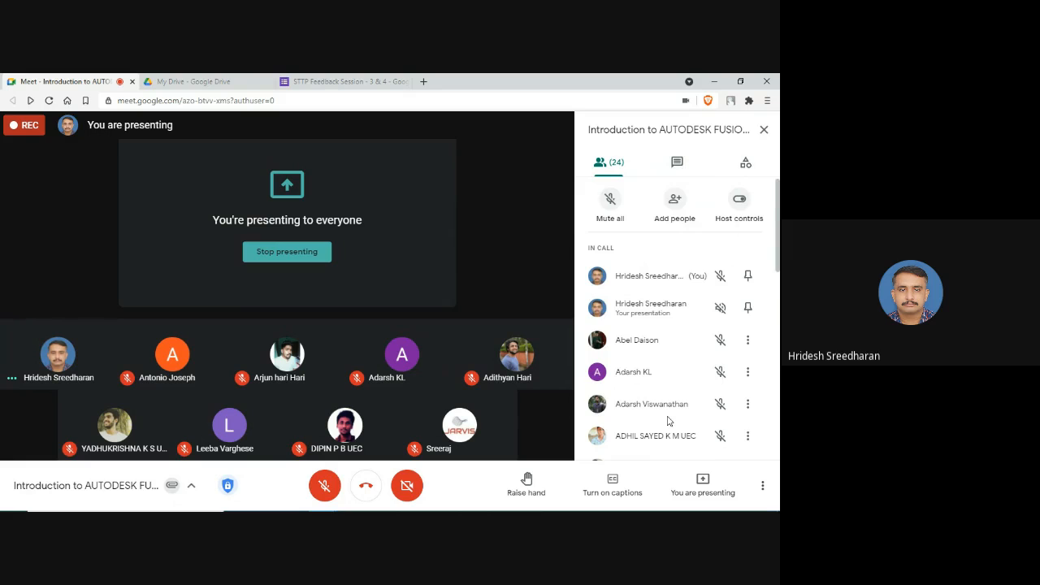
scroll(666, 419, down, 8)
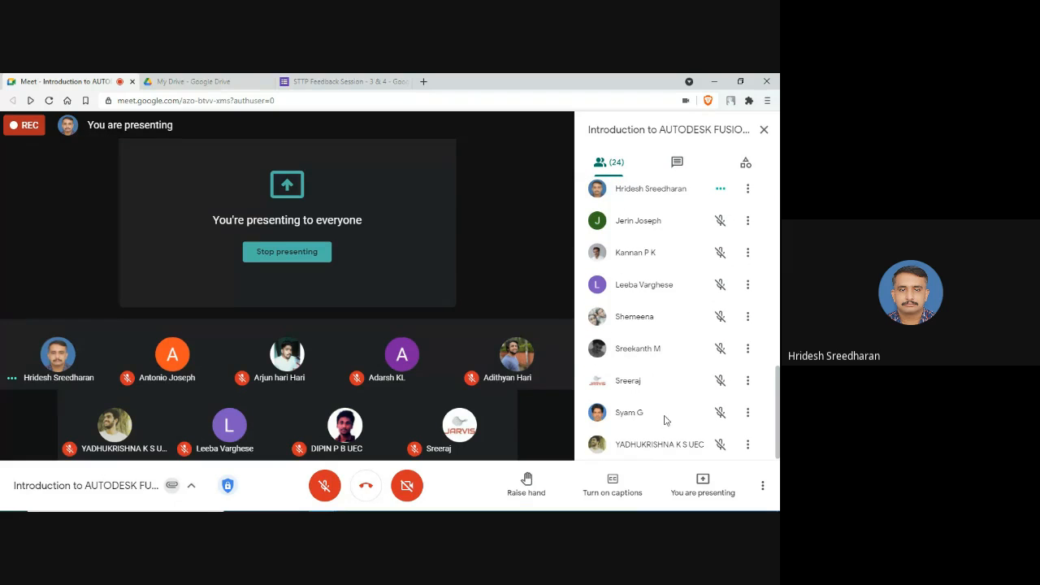
scroll(648, 323, up, 7)
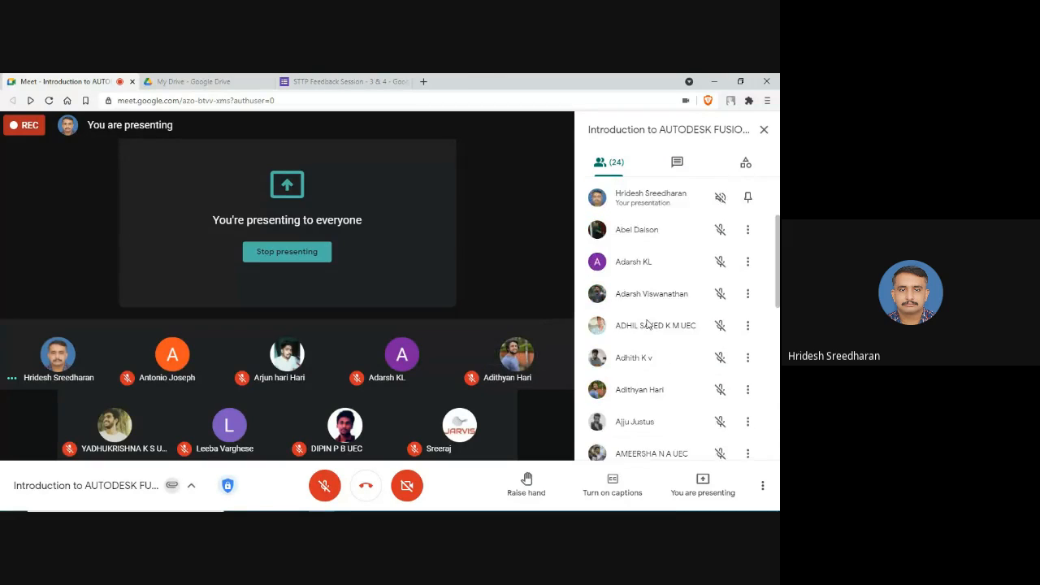
scroll(648, 323, up, 2)
key(alt+Tab)
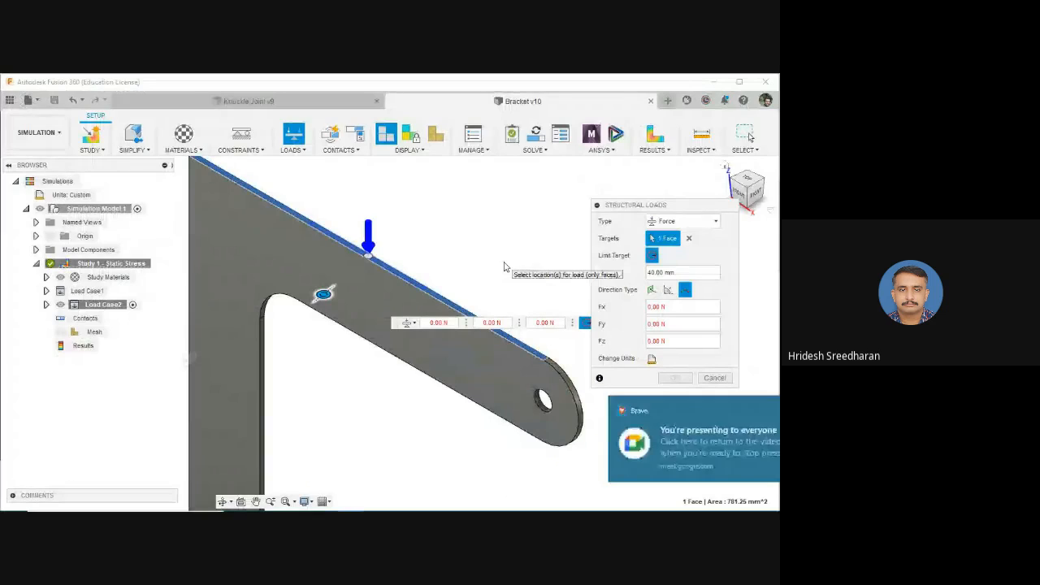
click(755, 410)
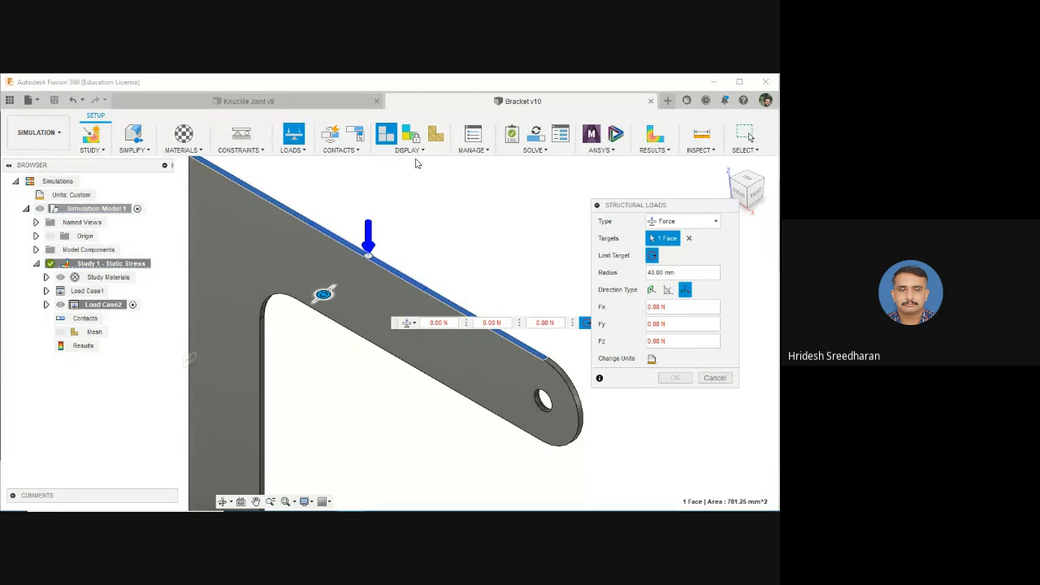
Try including gravity among the loads of Load Case2, switch it off again, and review the available load types
click(293, 149)
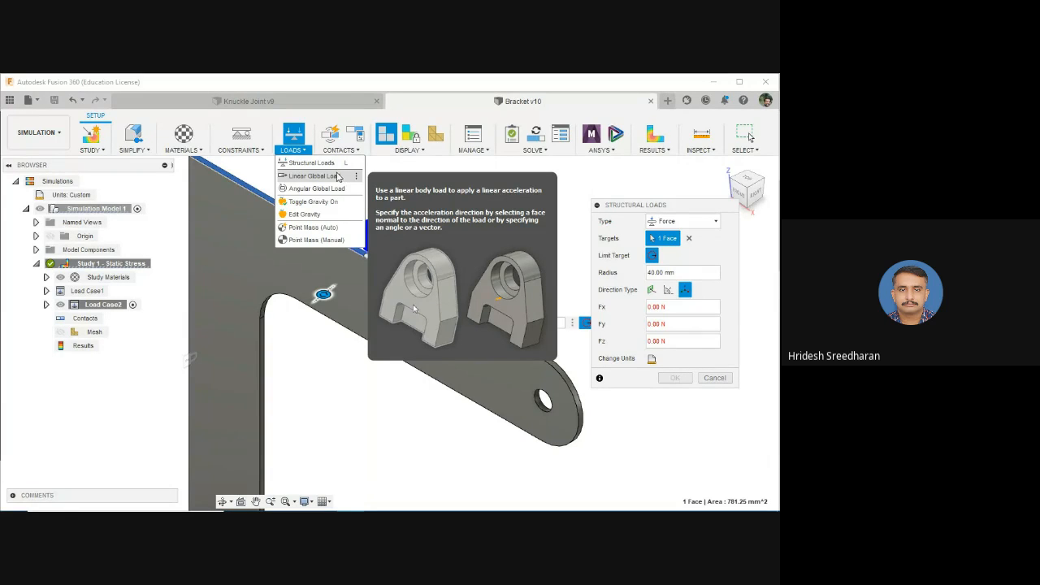
click(45, 305)
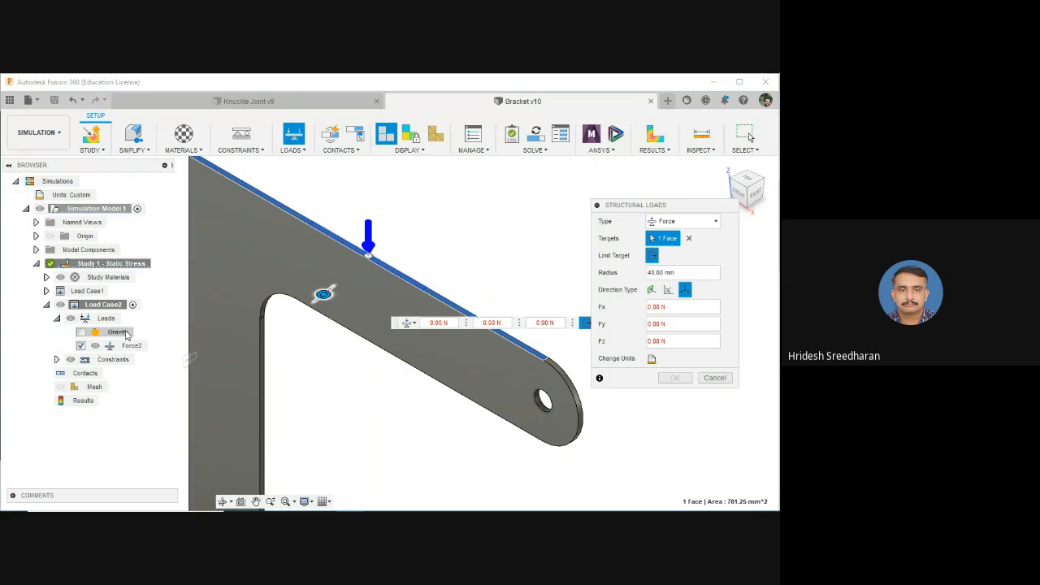
click(82, 333)
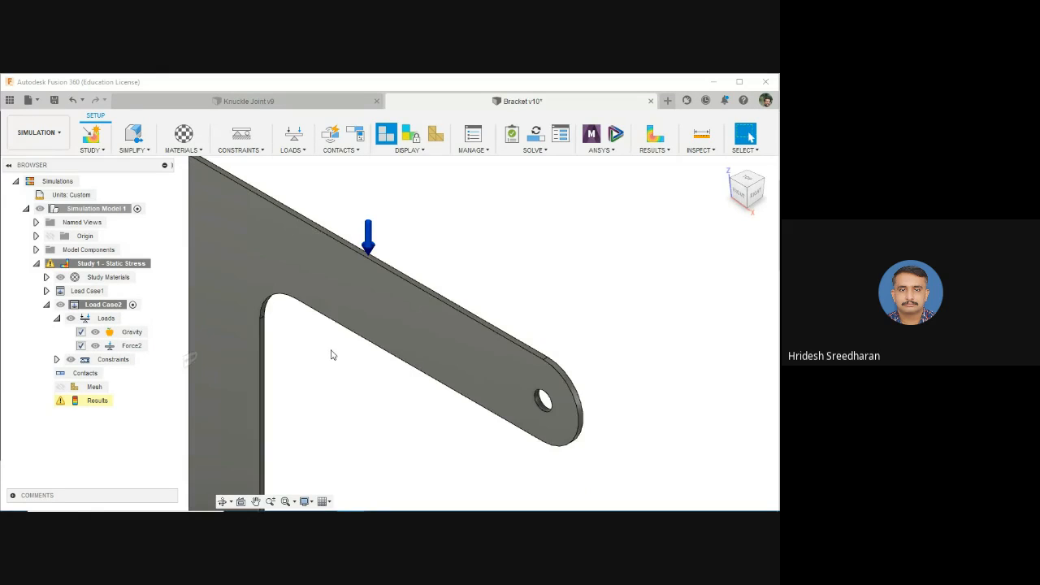
click(80, 332)
click(294, 151)
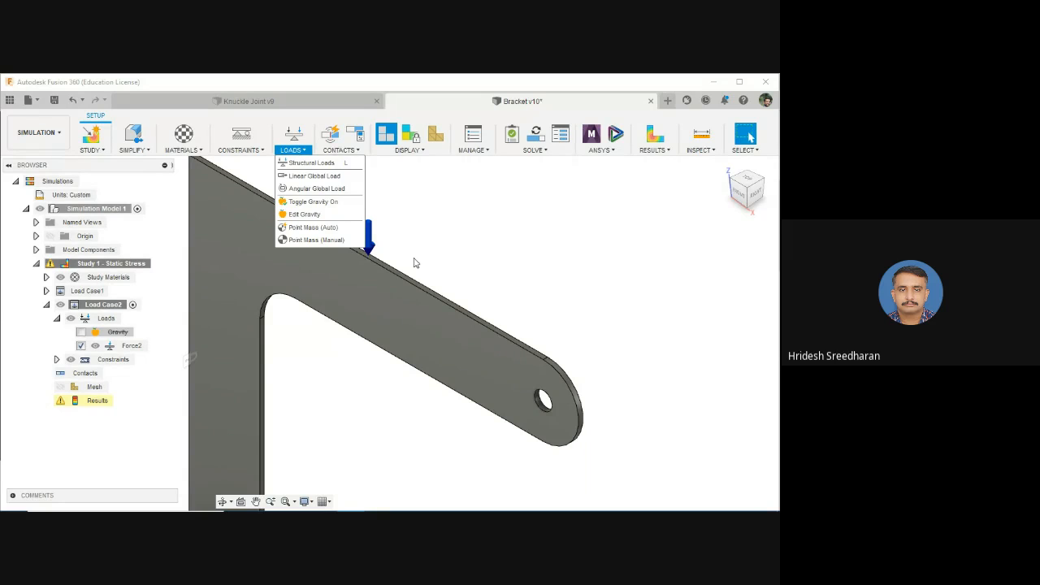
click(388, 175)
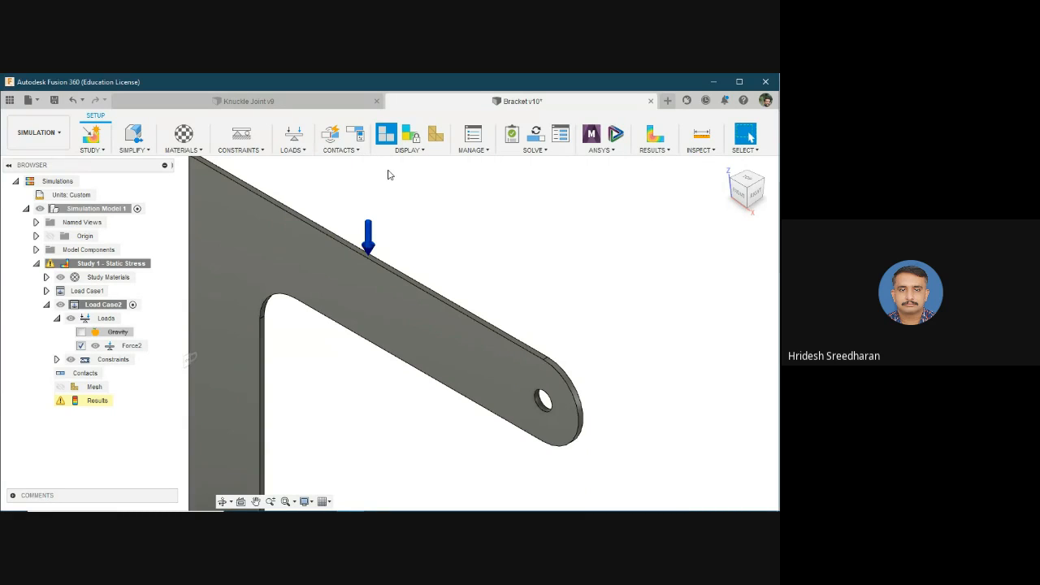
Switch to the Knuckle Joint animation and examine its exploded components, the view action and the Solid Taper Pin in the timeline
click(10, 101)
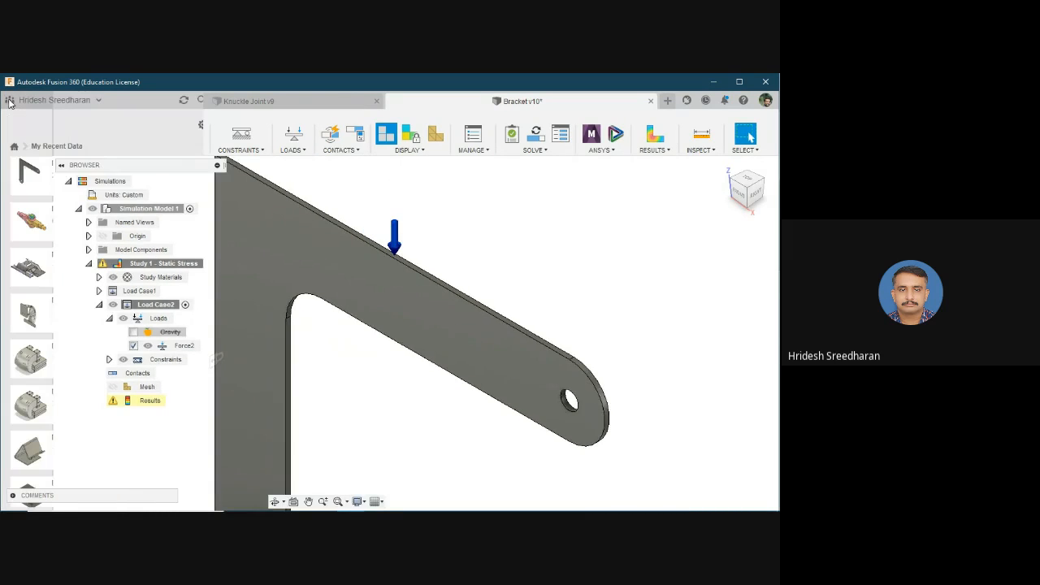
click(394, 103)
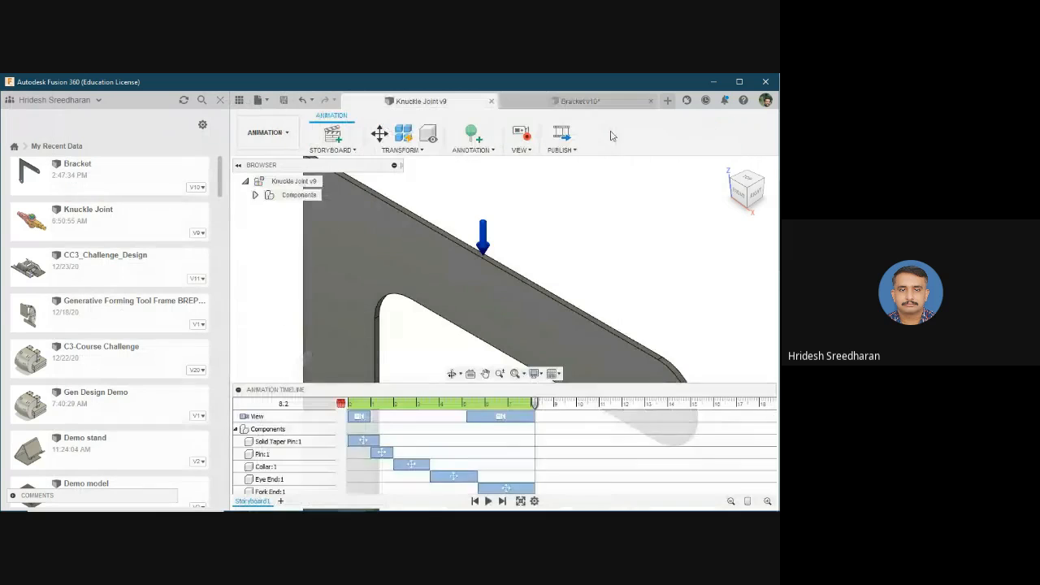
click(220, 100)
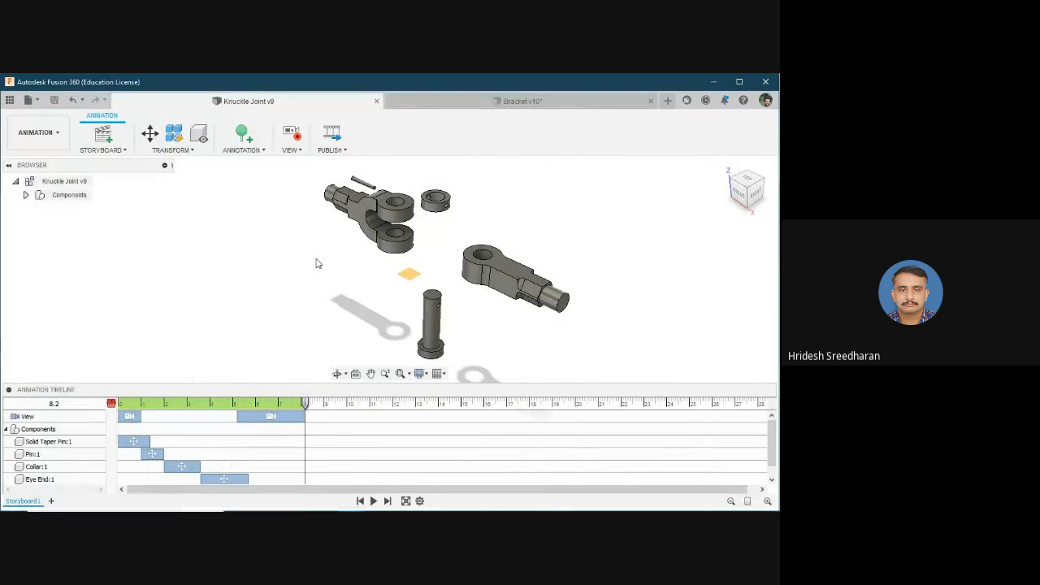
click(365, 186)
click(129, 415)
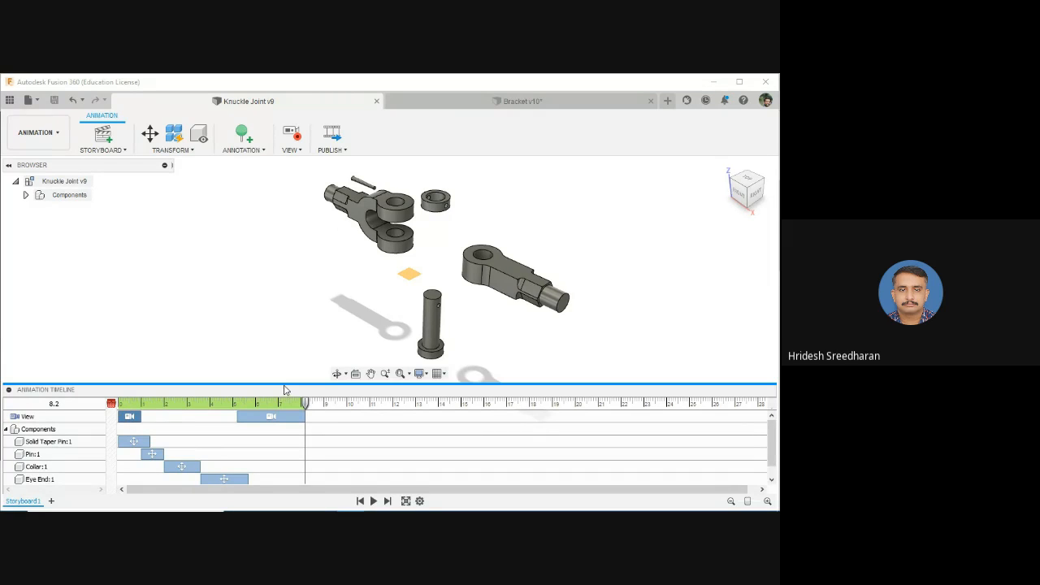
click(140, 439)
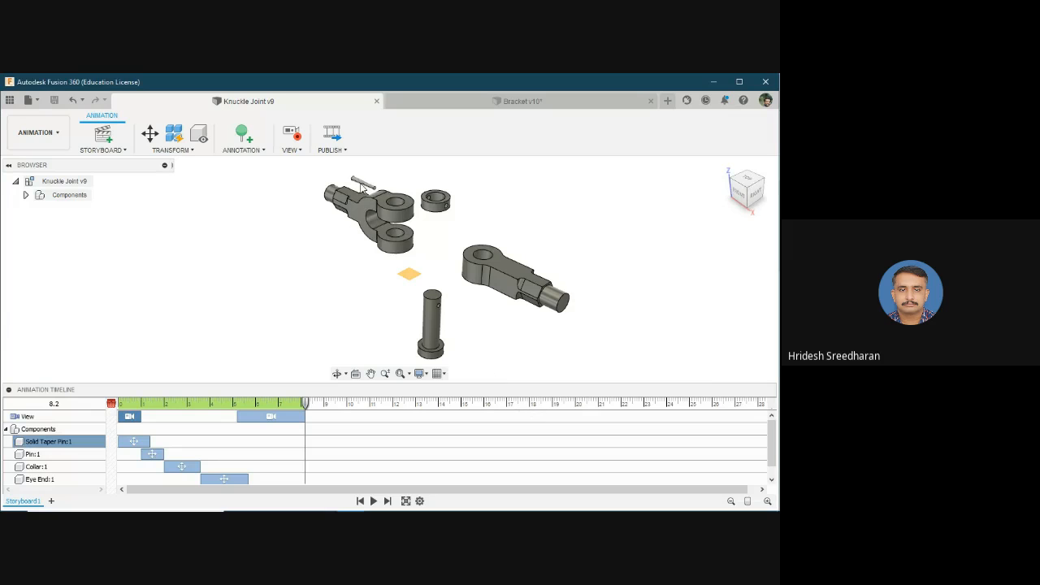
click(555, 218)
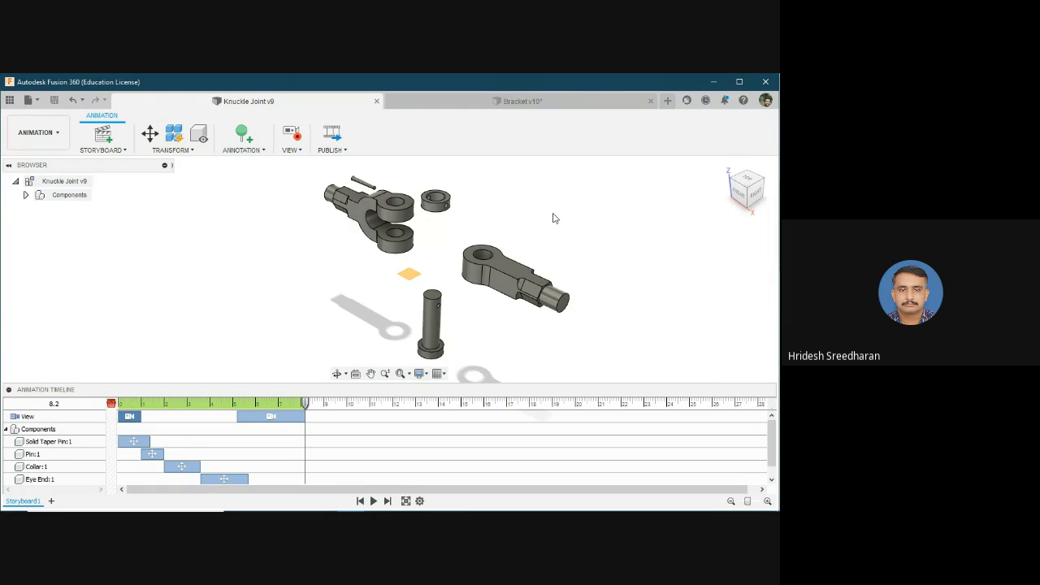
Create a new ISO A3 drawing in mm from the full Knuckle Joint assembly design, and place a 1:5 front base view
click(37, 133)
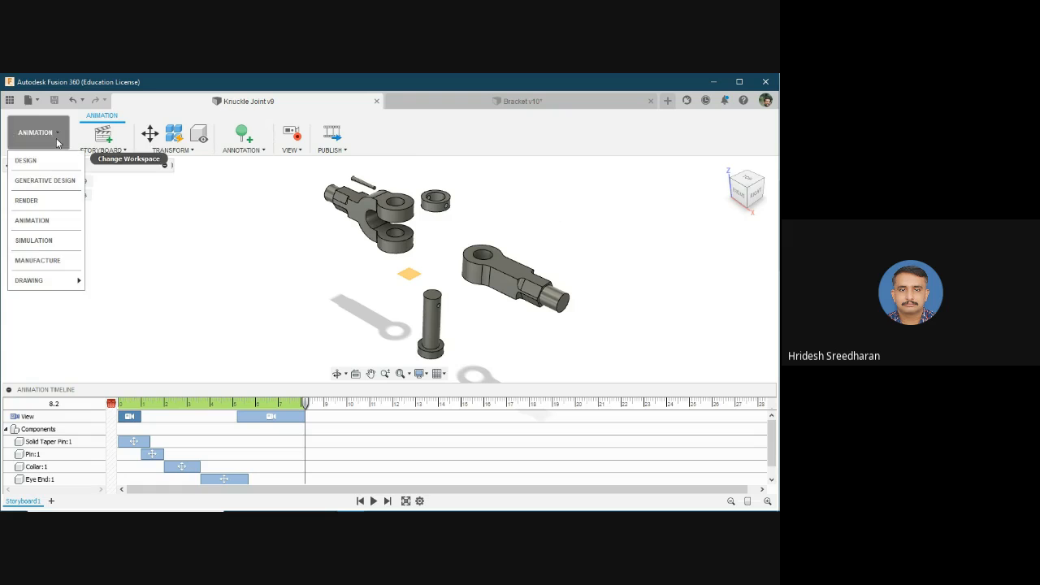
mouse_move(55, 280)
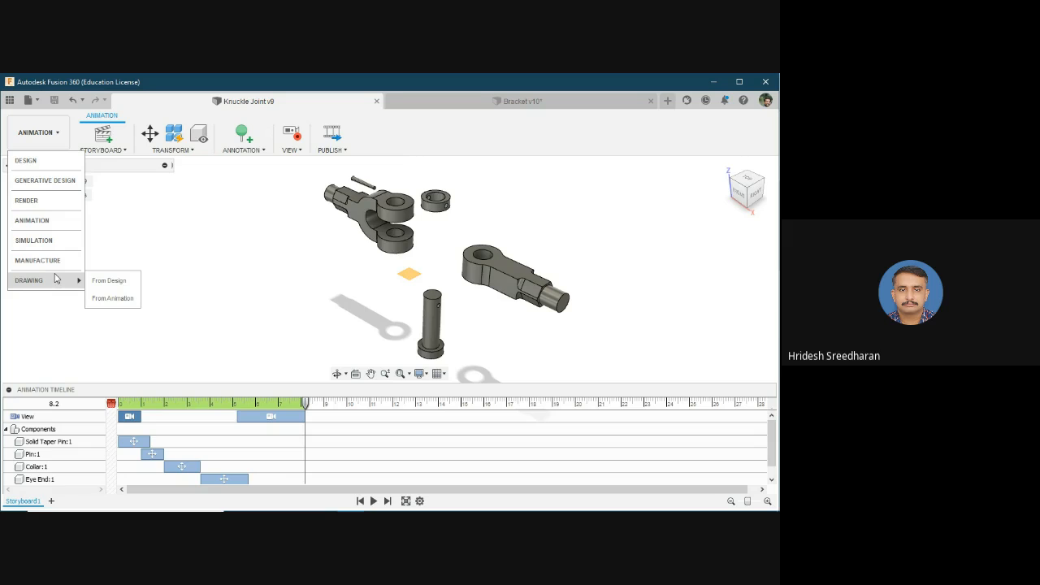
click(123, 289)
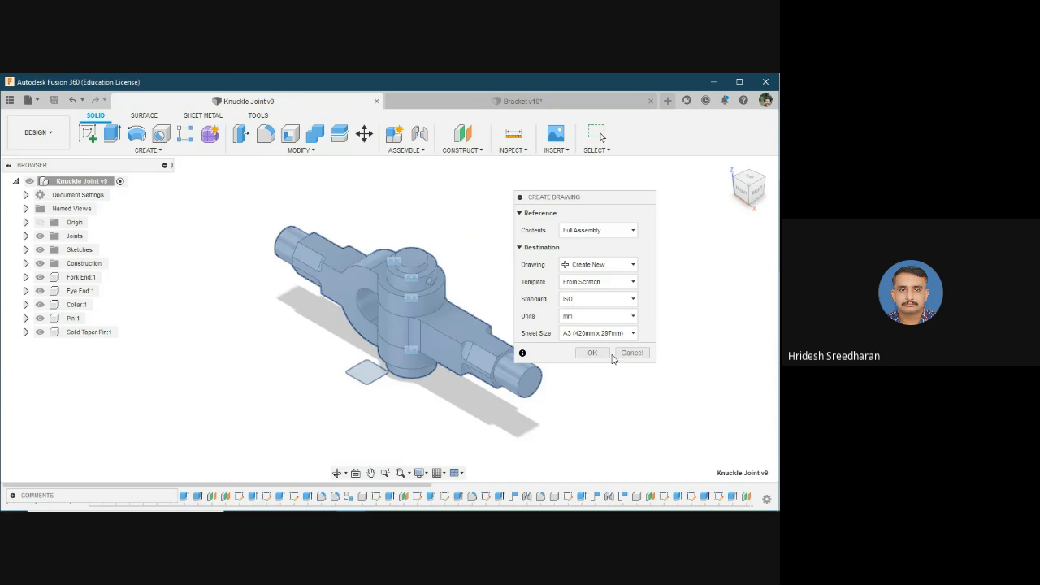
click(592, 354)
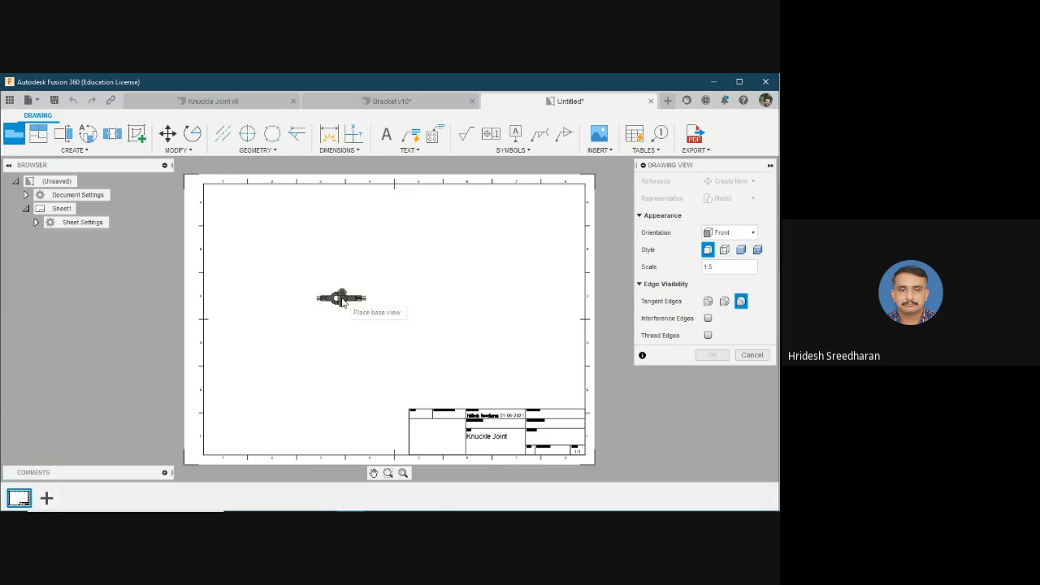
click(313, 279)
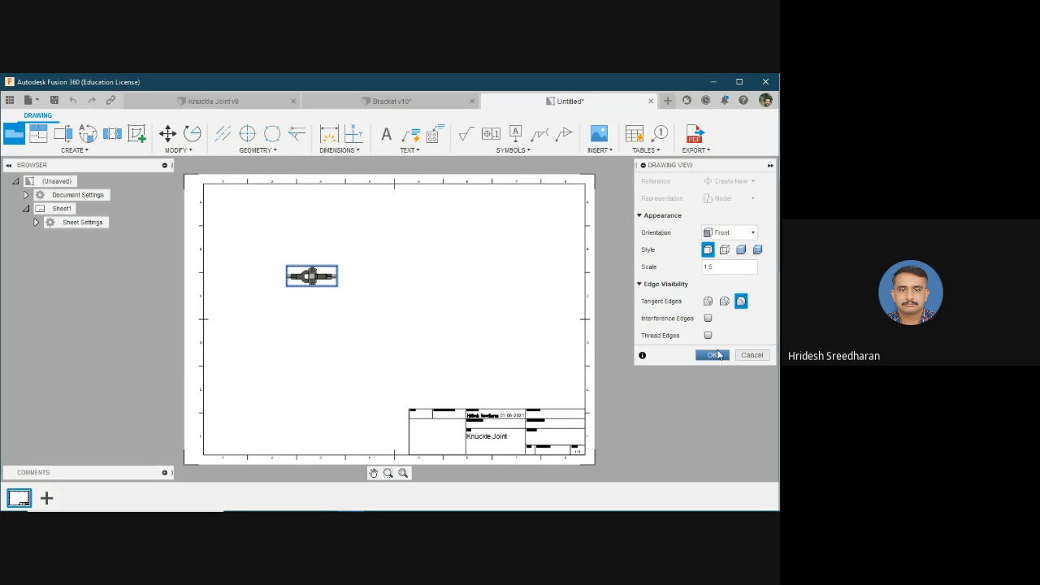
click(713, 355)
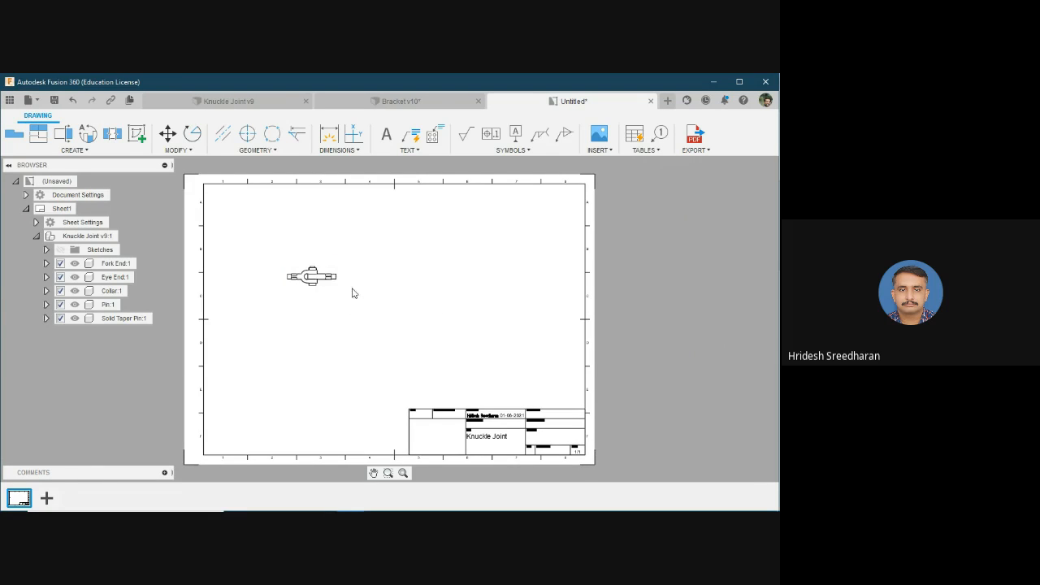
Project three views from the front base view: one below it, one to its right, and a diagonal isometric one
click(73, 150)
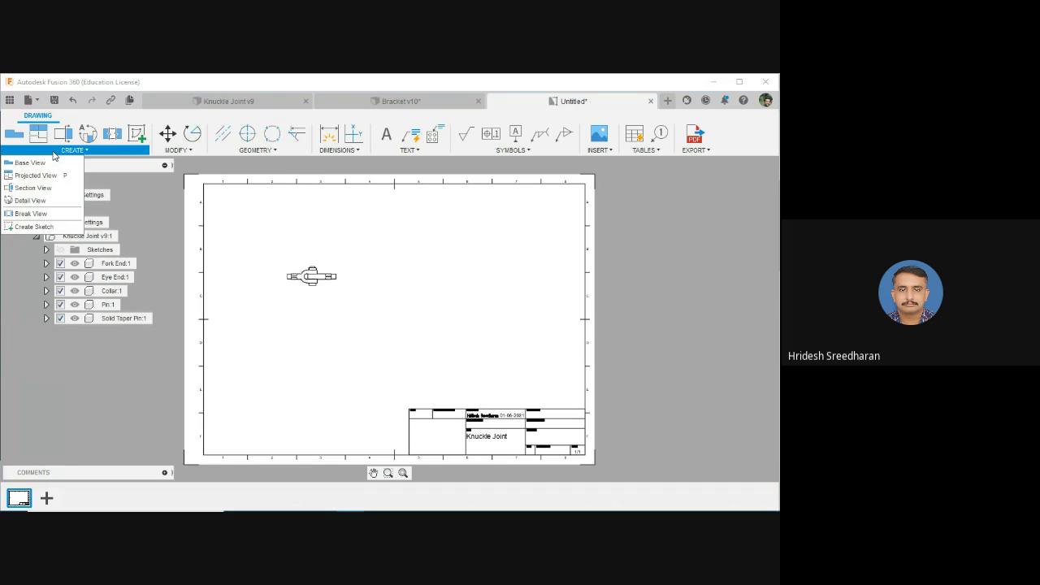
click(40, 175)
click(313, 276)
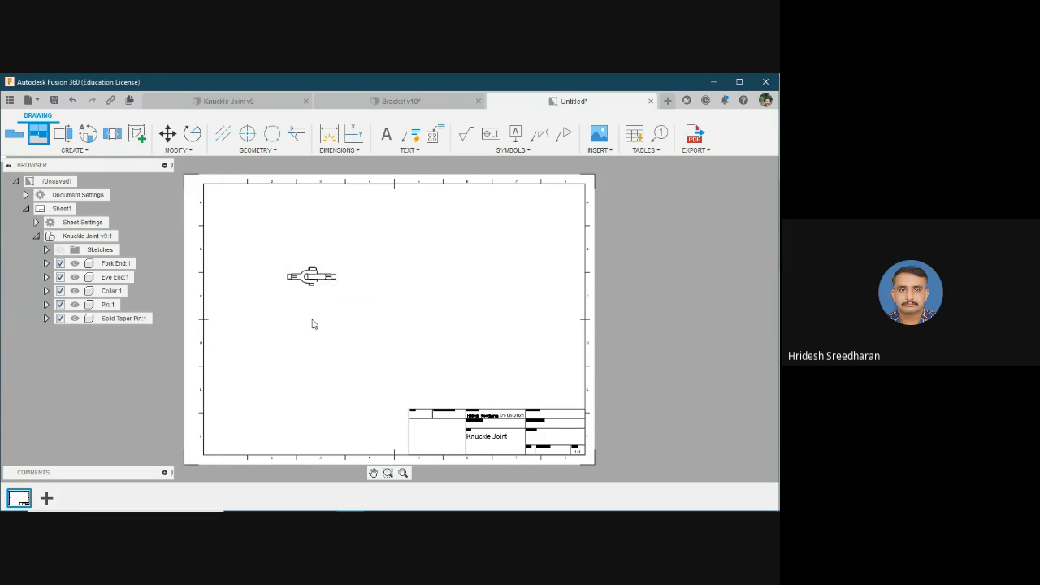
click(311, 321)
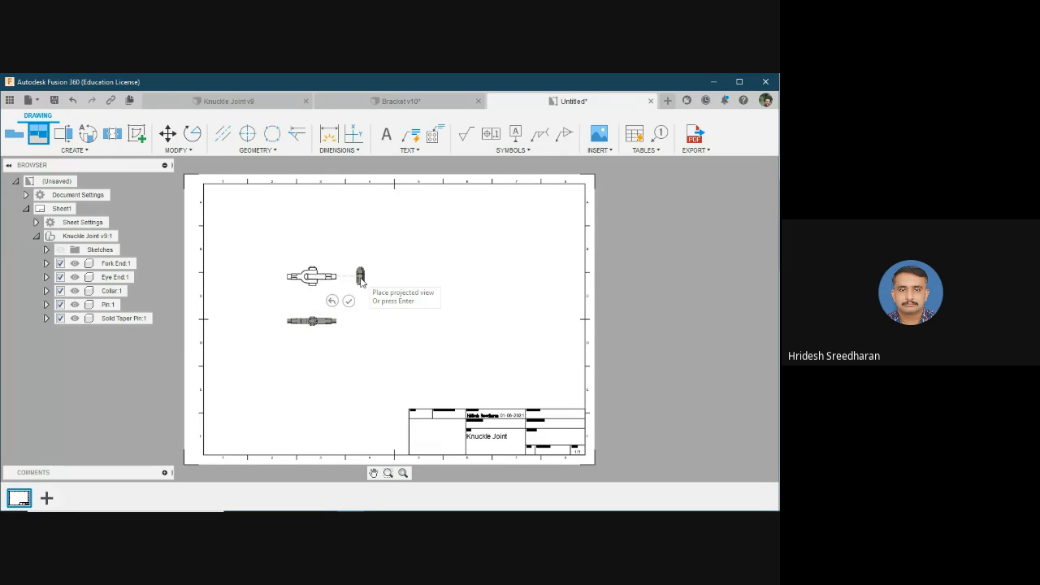
click(361, 279)
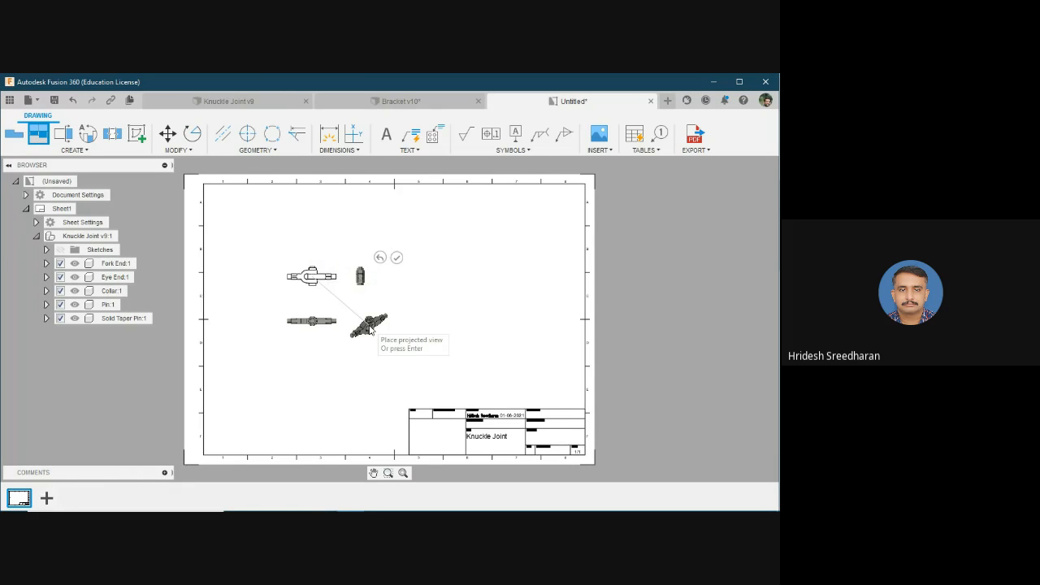
click(370, 327)
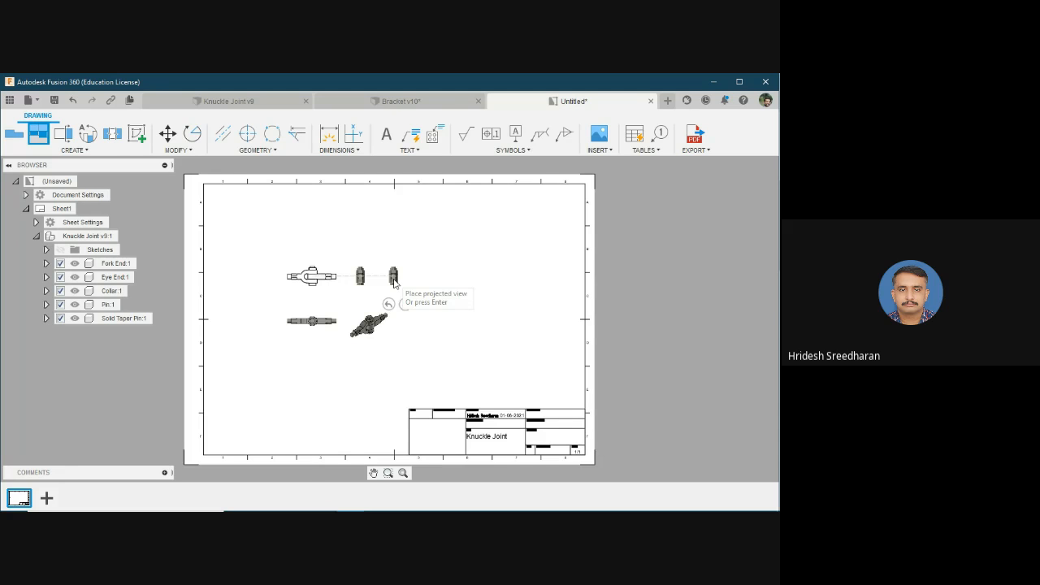
click(404, 303)
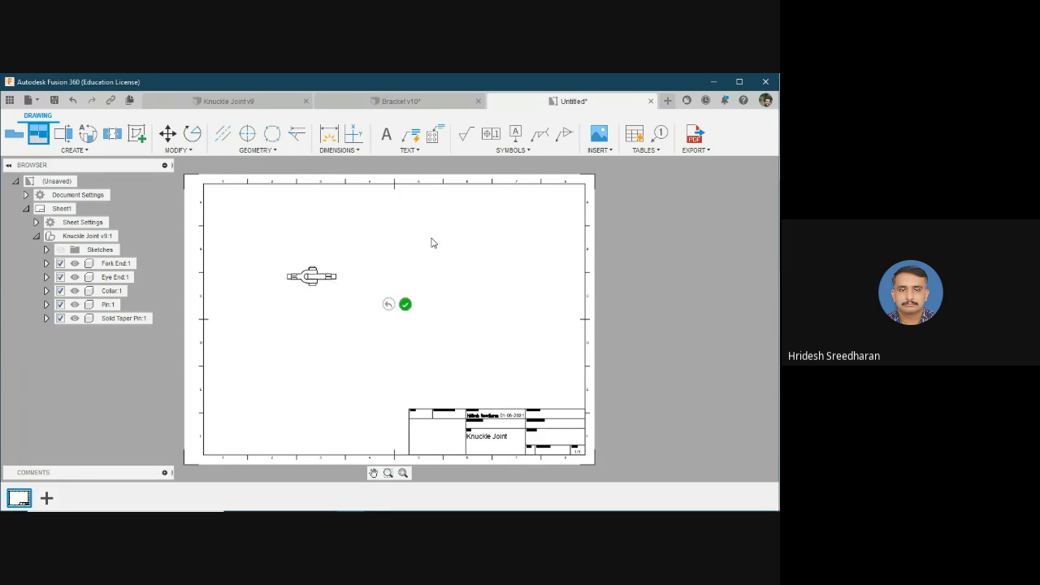
Set the isometric view's scale to 1:2 and move it to the right, clear of the view below the front view
scroll(348, 300, up, 5)
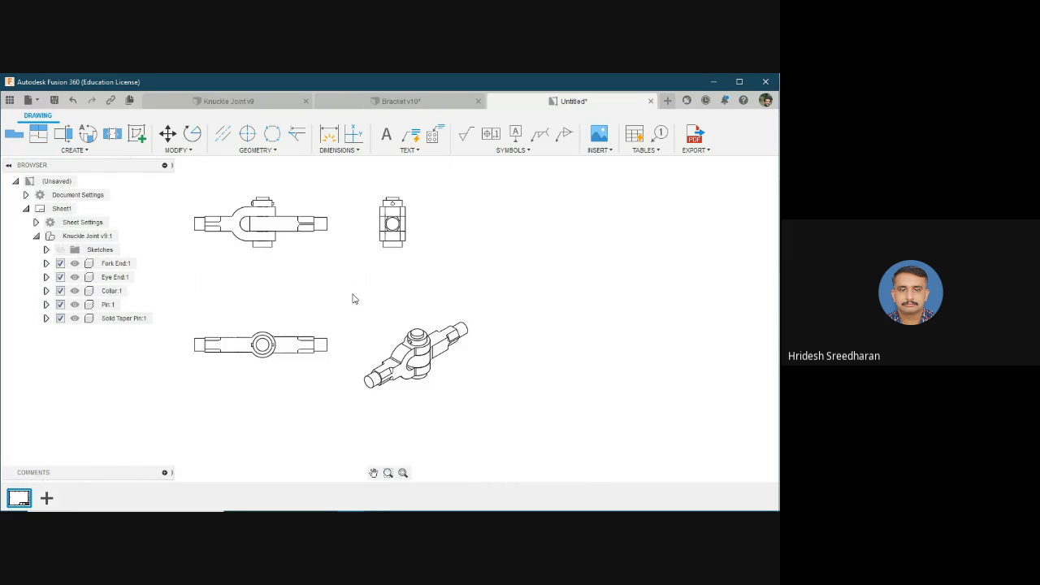
scroll(353, 299, down, 5)
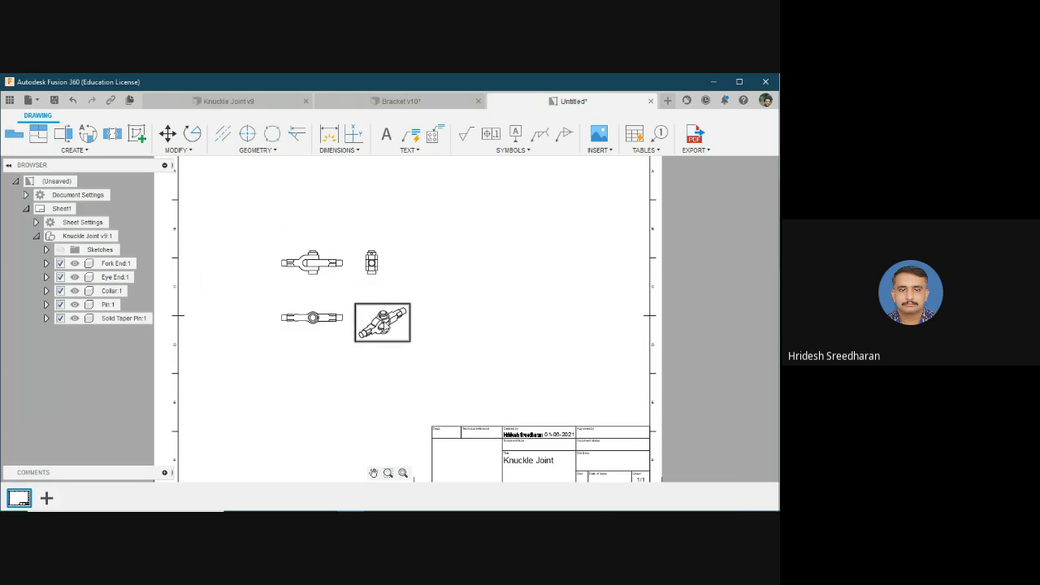
double_click(385, 325)
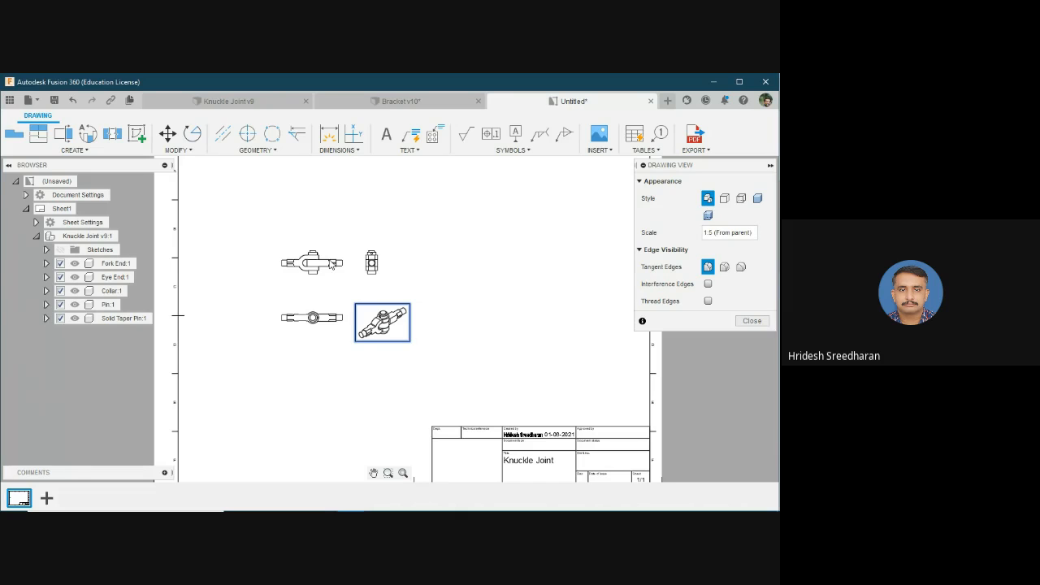
click(756, 232)
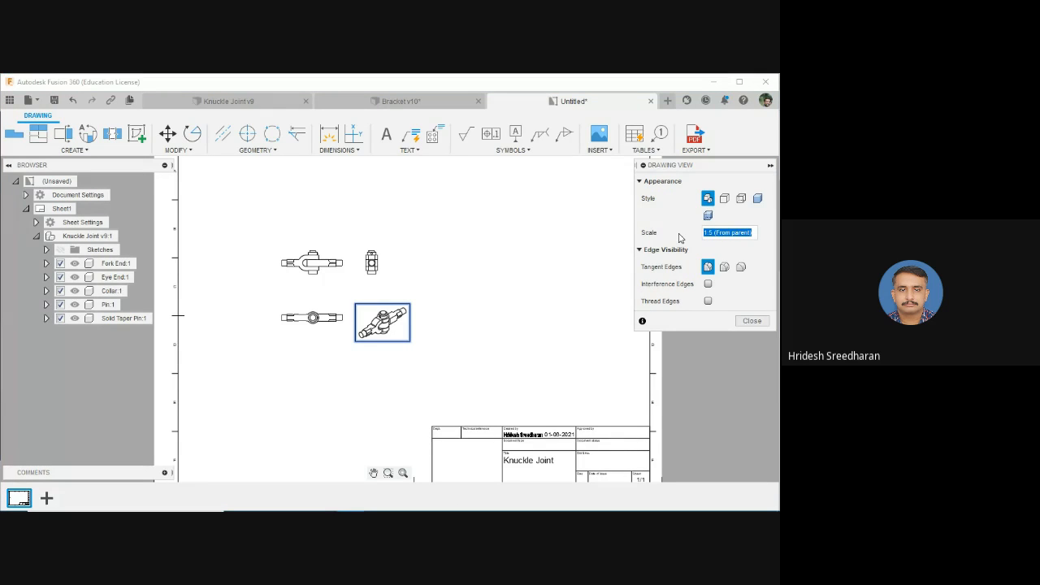
text(1:1)
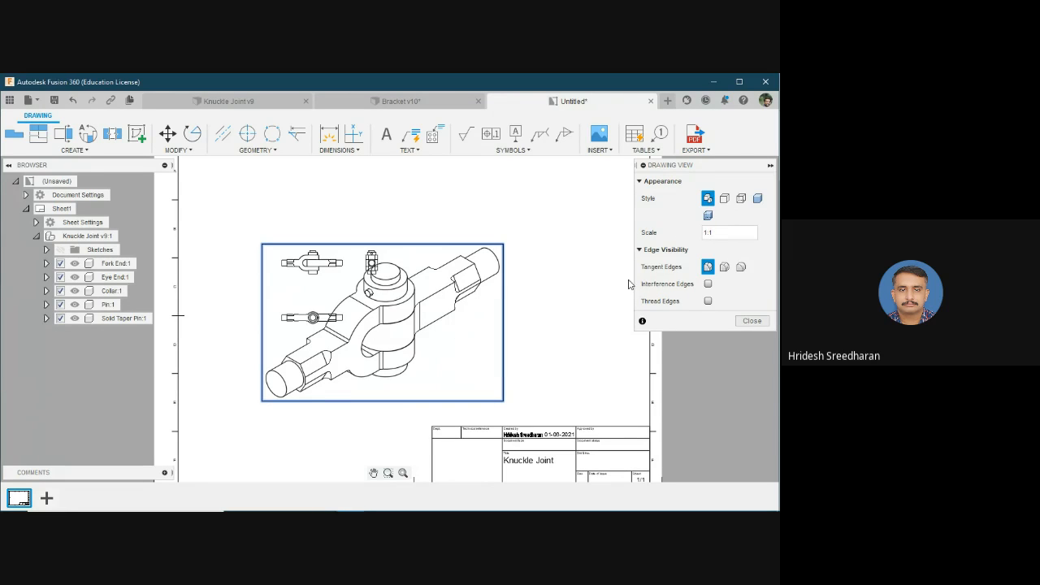
double_click(712, 233)
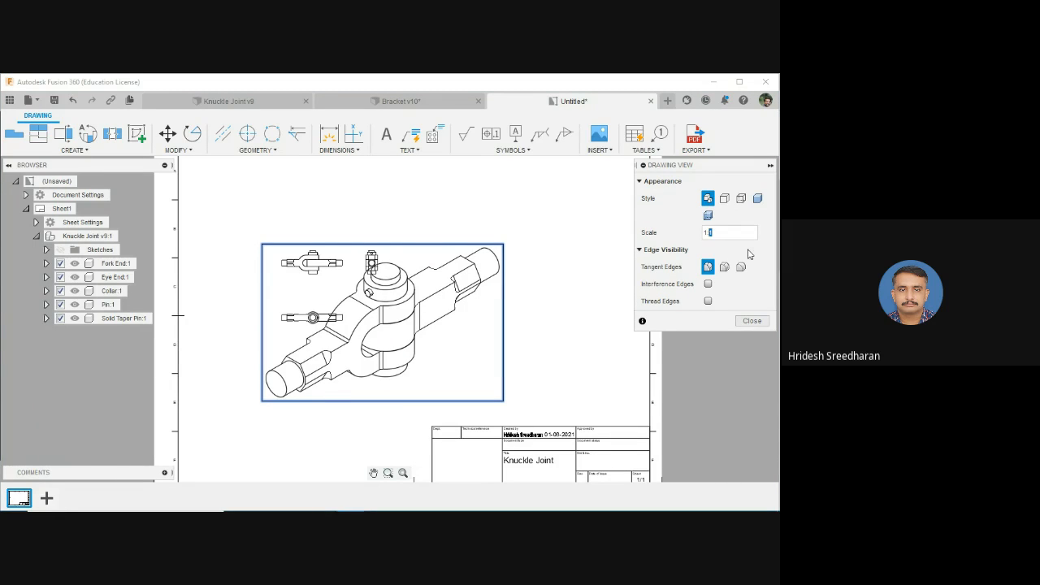
text(2)
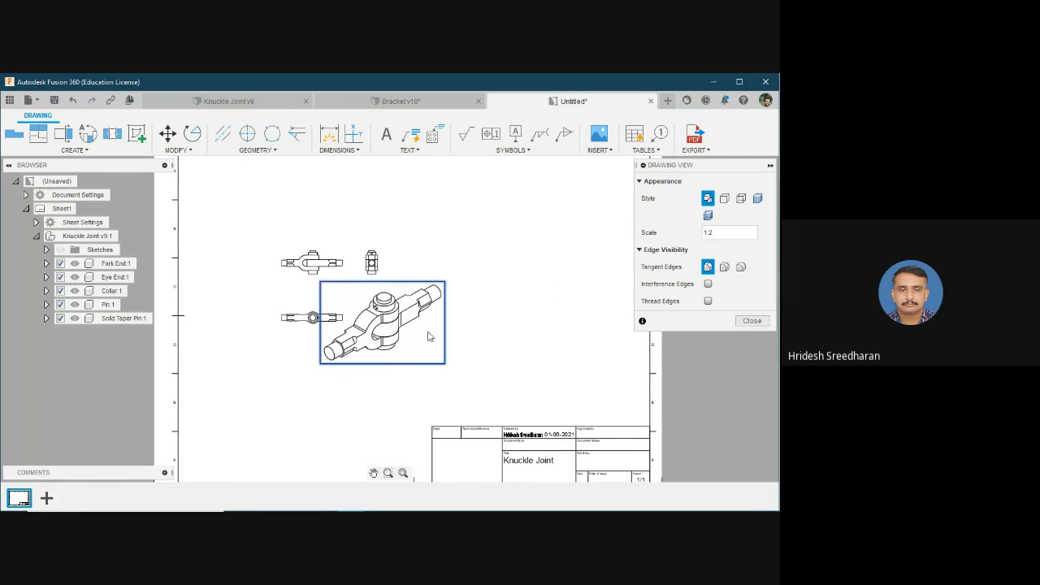
click(756, 321)
drag(387, 328, 442, 329)
Enlarge the front view's scale to match the isometric view, and shift the side view right and the isometric view down-right to clear overlaps
click(329, 264)
double_click(329, 264)
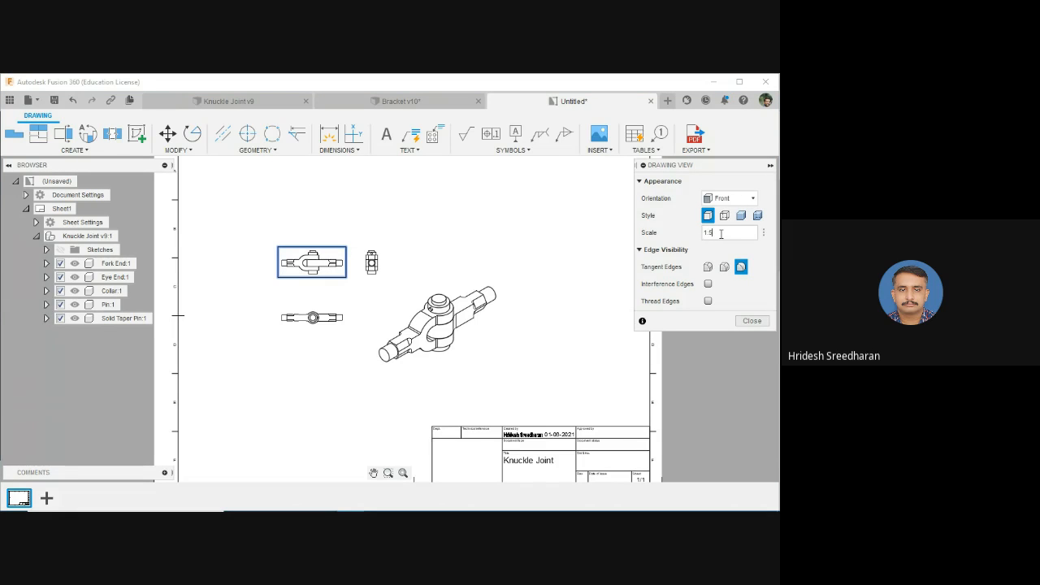
key(Return)
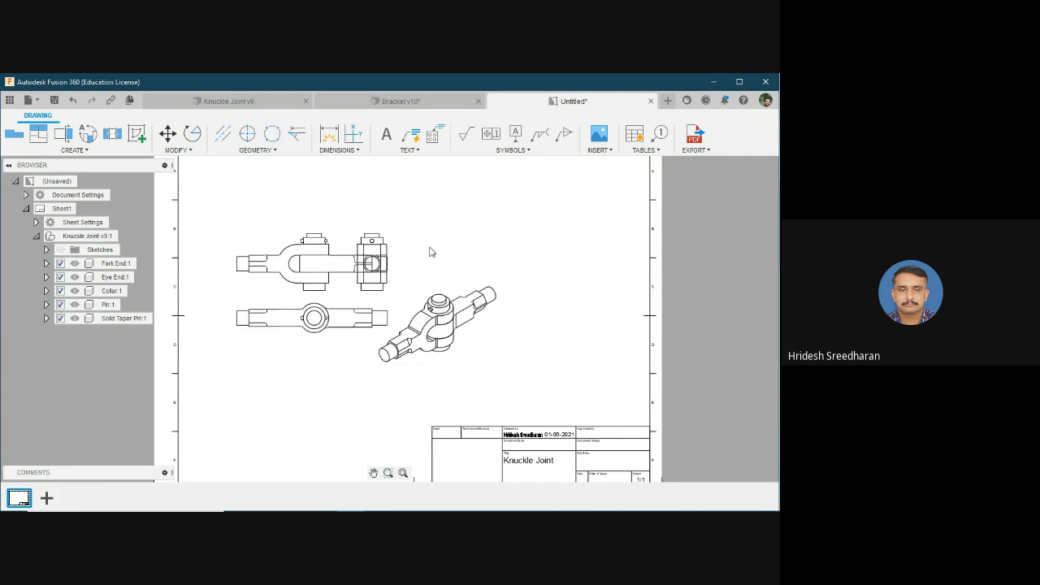
drag(382, 247, 436, 249)
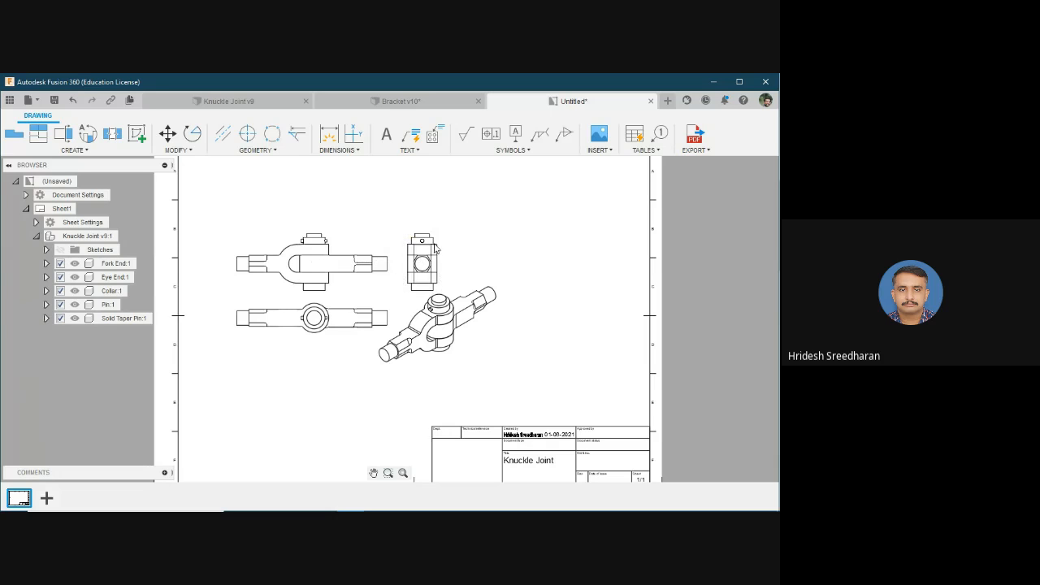
drag(437, 324, 459, 352)
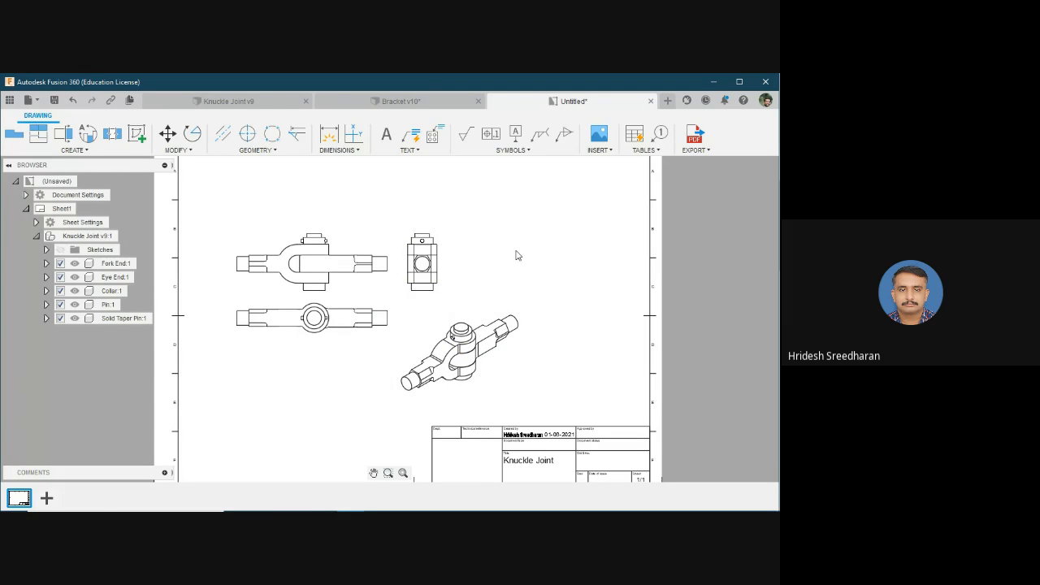
scroll(531, 338, down, 1)
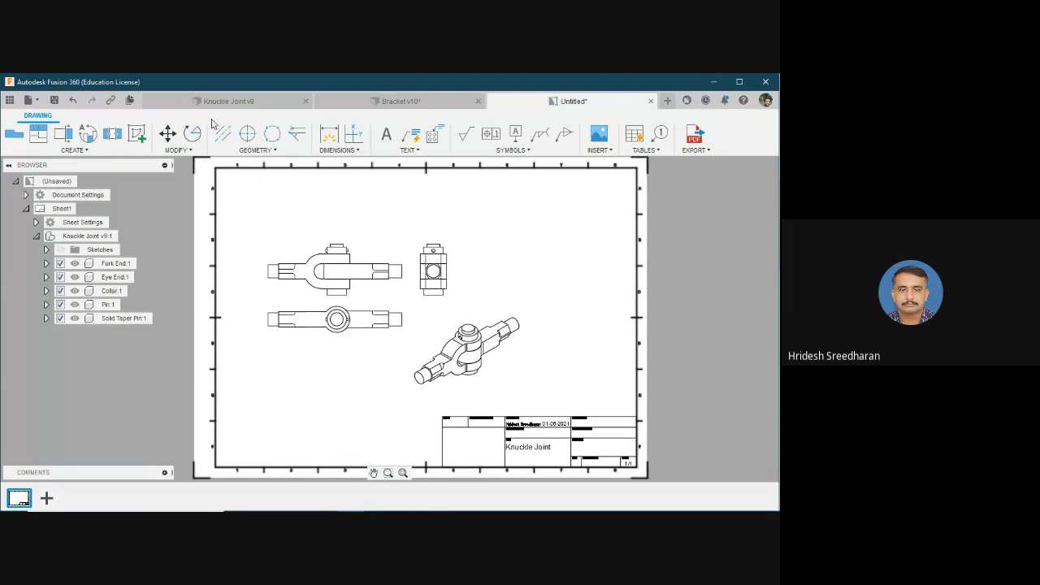
Create a new ISO A3 drawing in mm from Storyboard1 of the Knuckle Joint animation, built from scratch
click(232, 102)
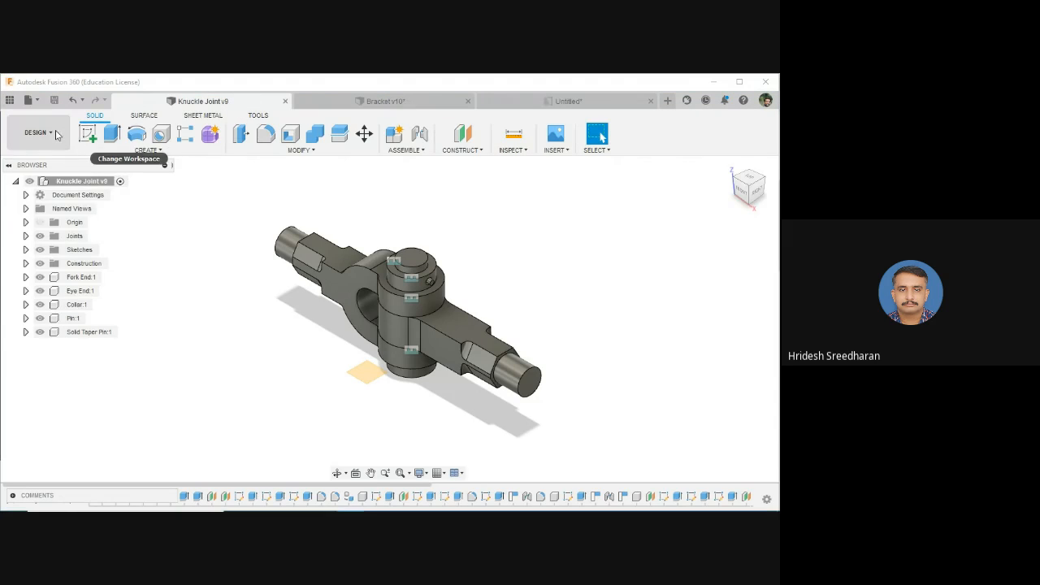
click(53, 133)
mouse_move(60, 280)
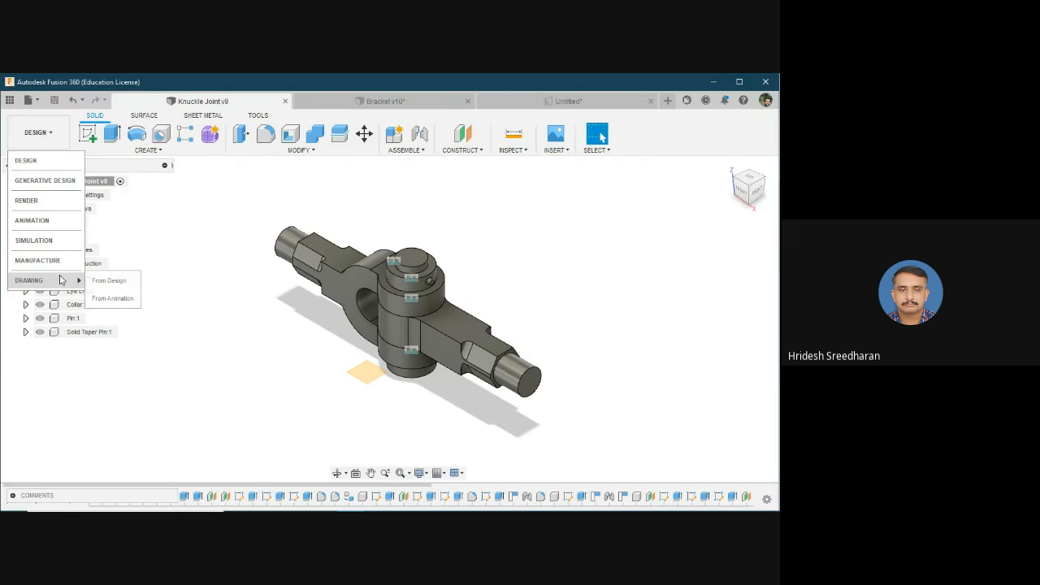
click(104, 299)
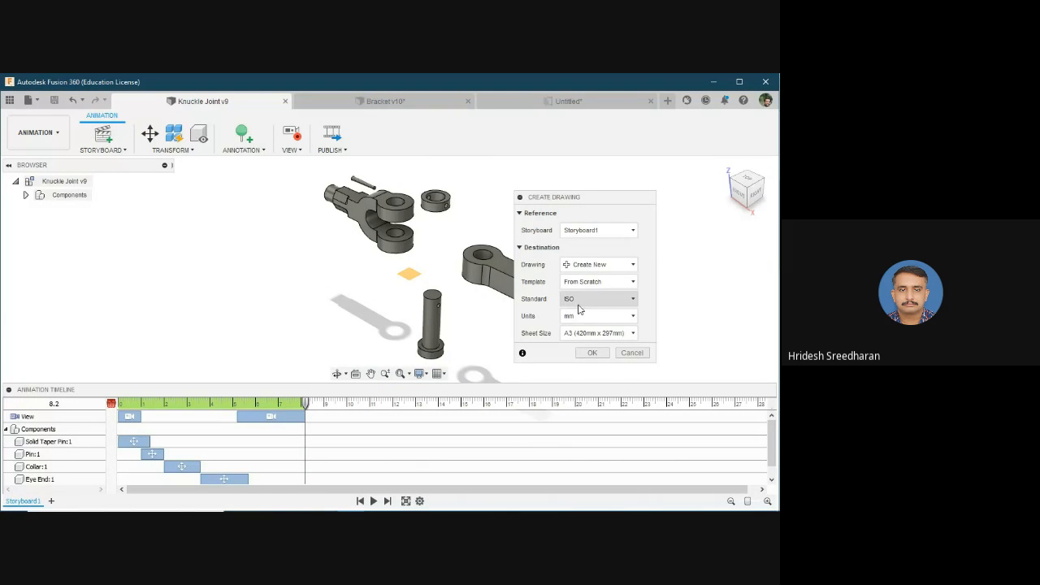
click(577, 232)
click(577, 232)
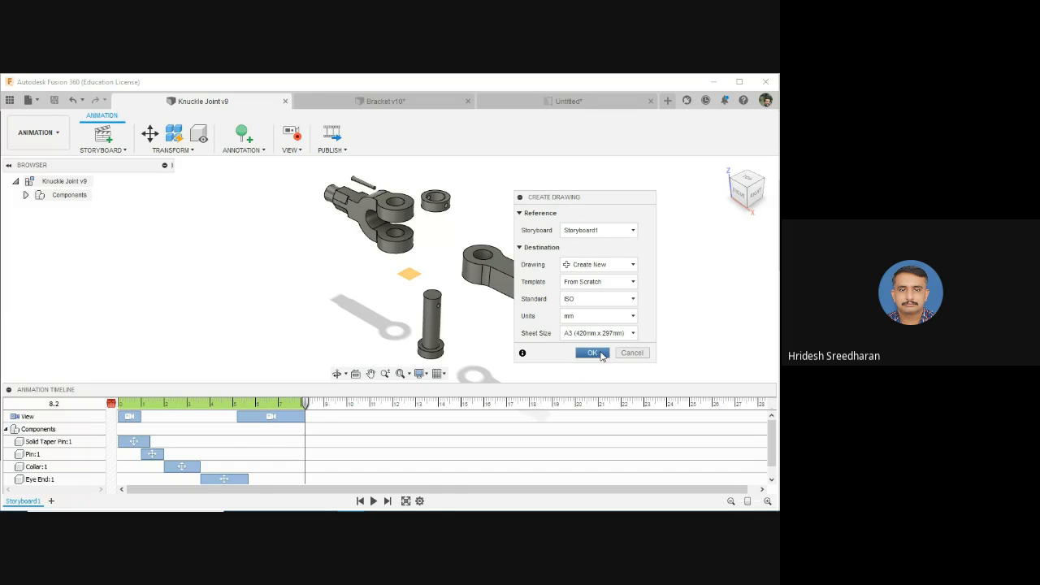
click(599, 352)
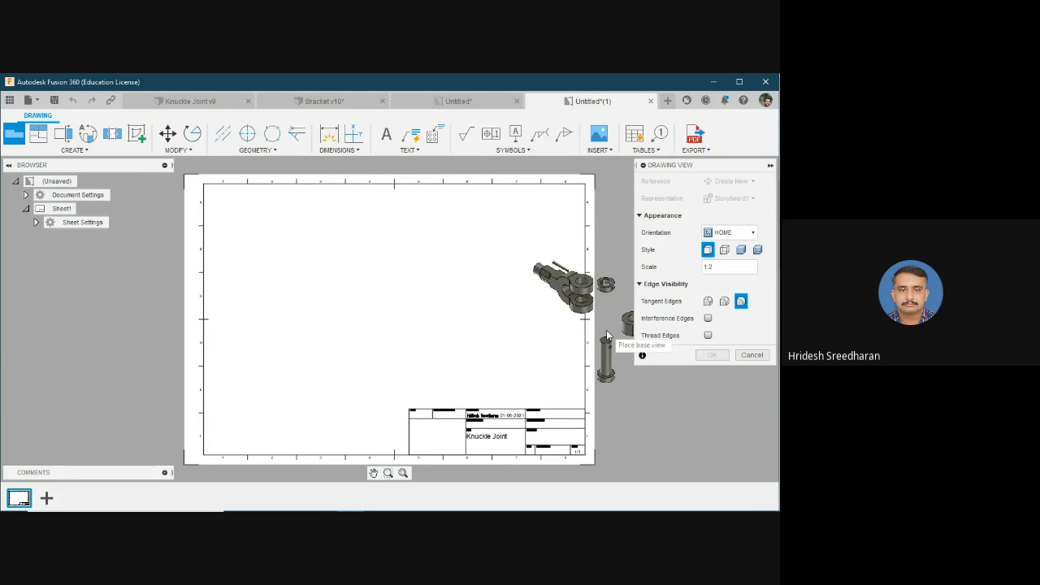
Place the exploded Knuckle Joint as a 1:2 base view in Home orientation near the middle of the sheet
click(382, 309)
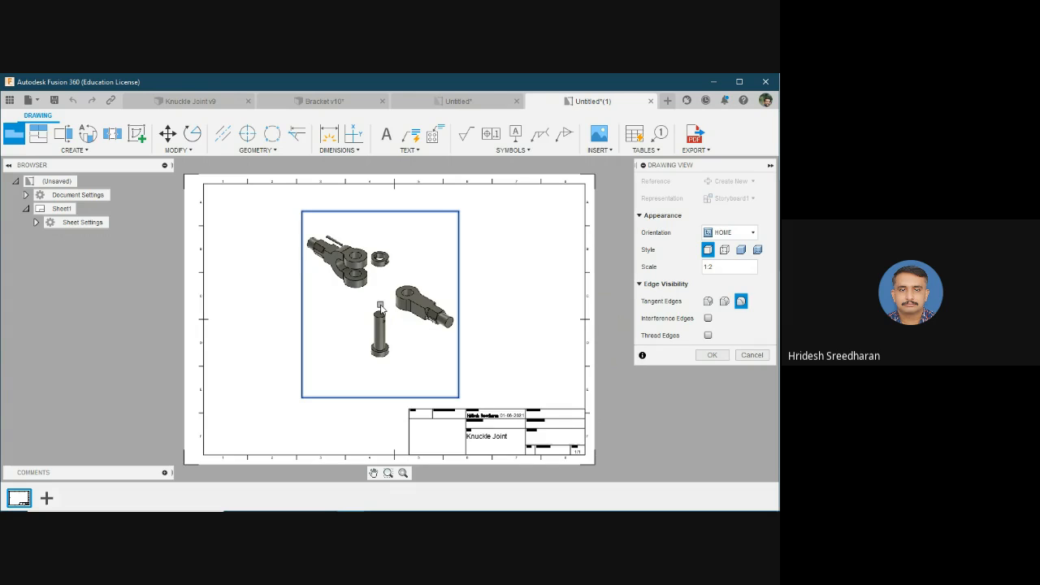
click(707, 355)
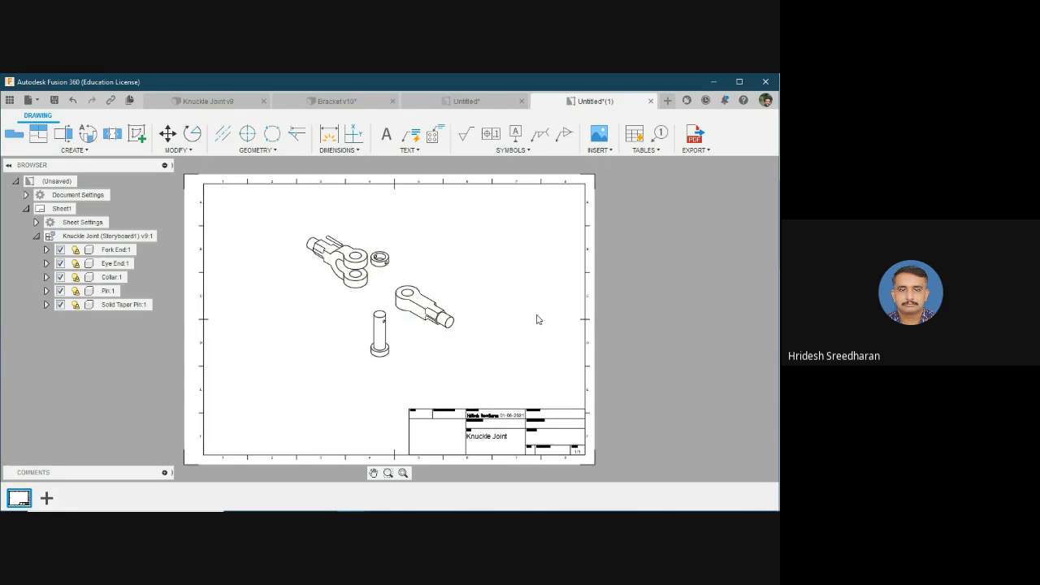
scroll(536, 320, up, 3)
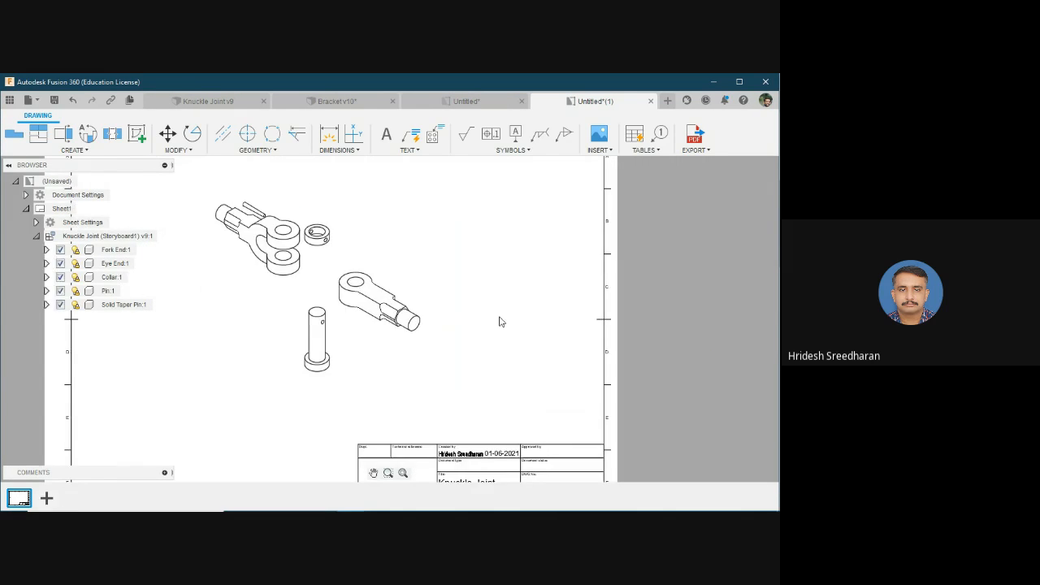
scroll(520, 321, down, 3)
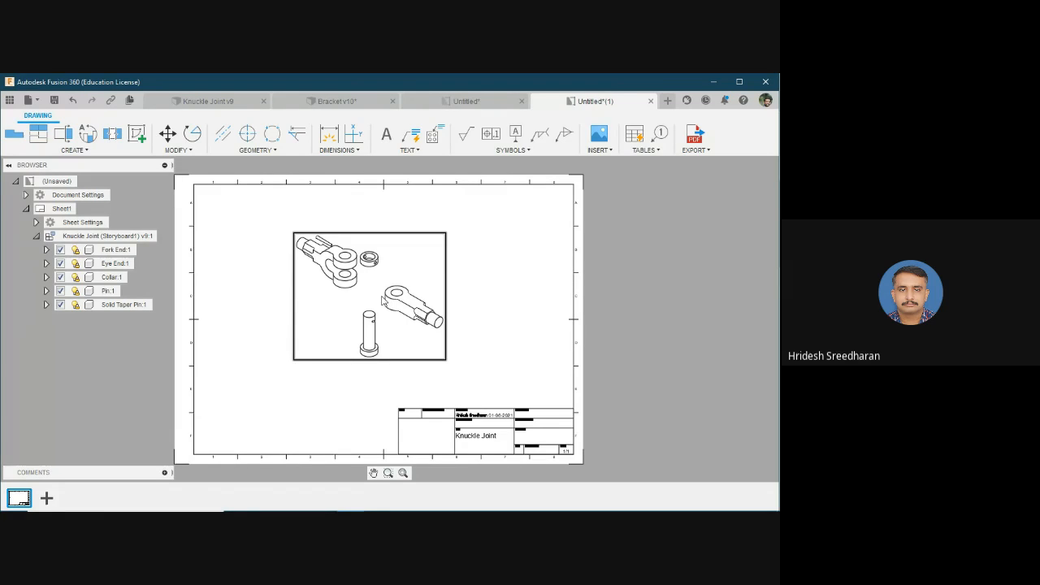
click(459, 101)
click(334, 101)
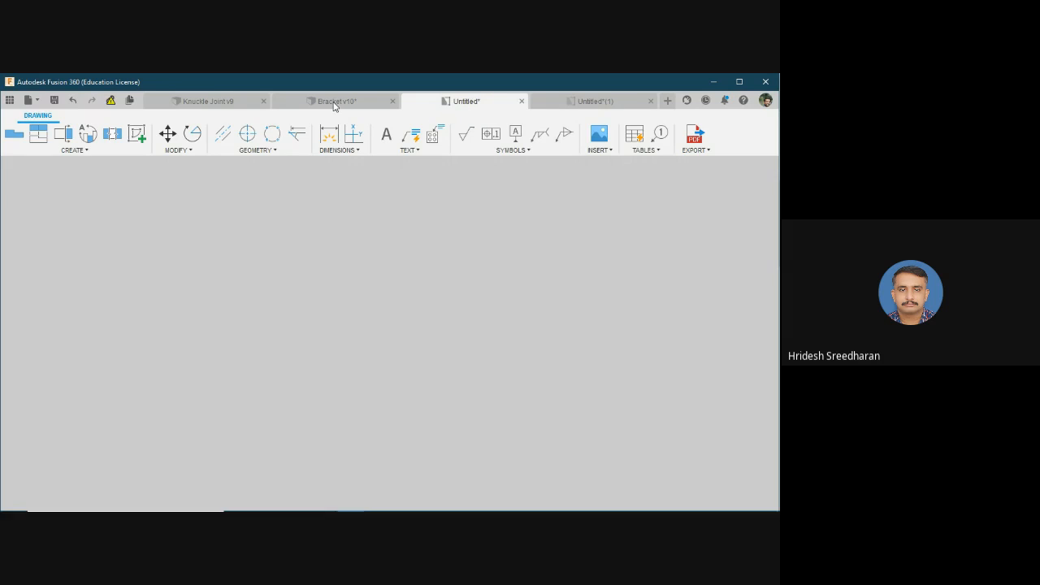
click(203, 102)
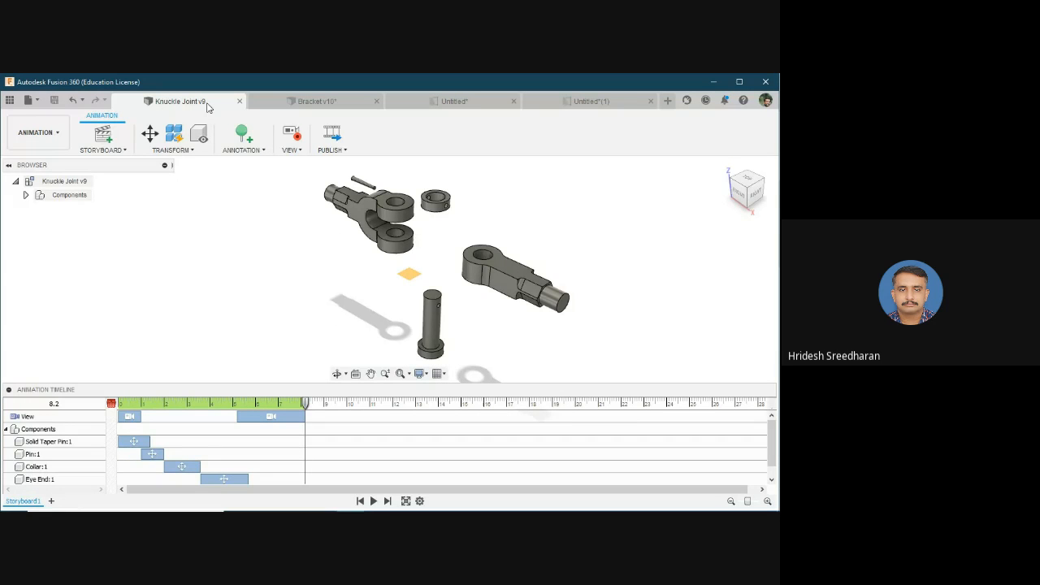
click(39, 101)
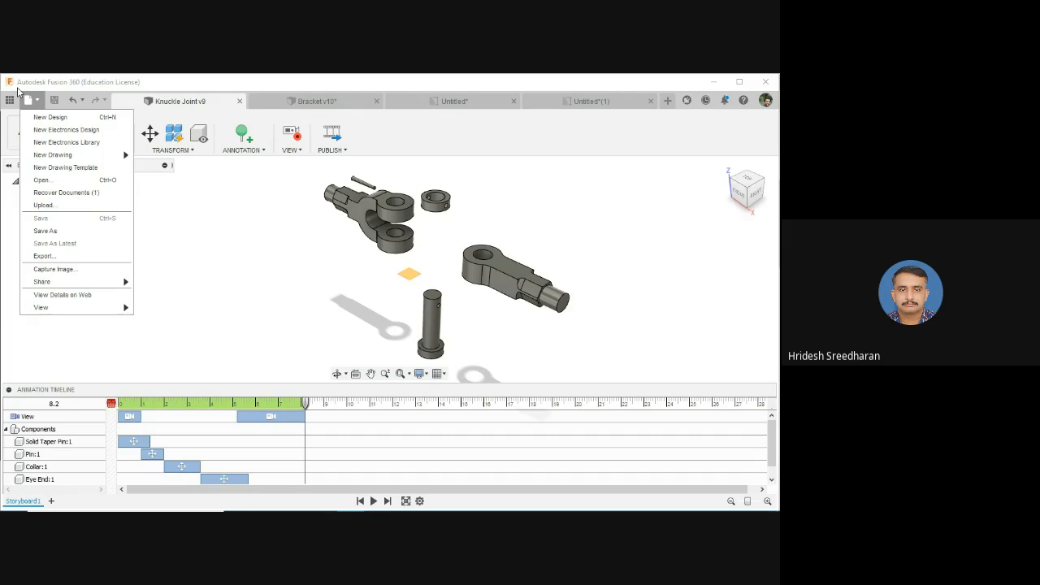
click(277, 193)
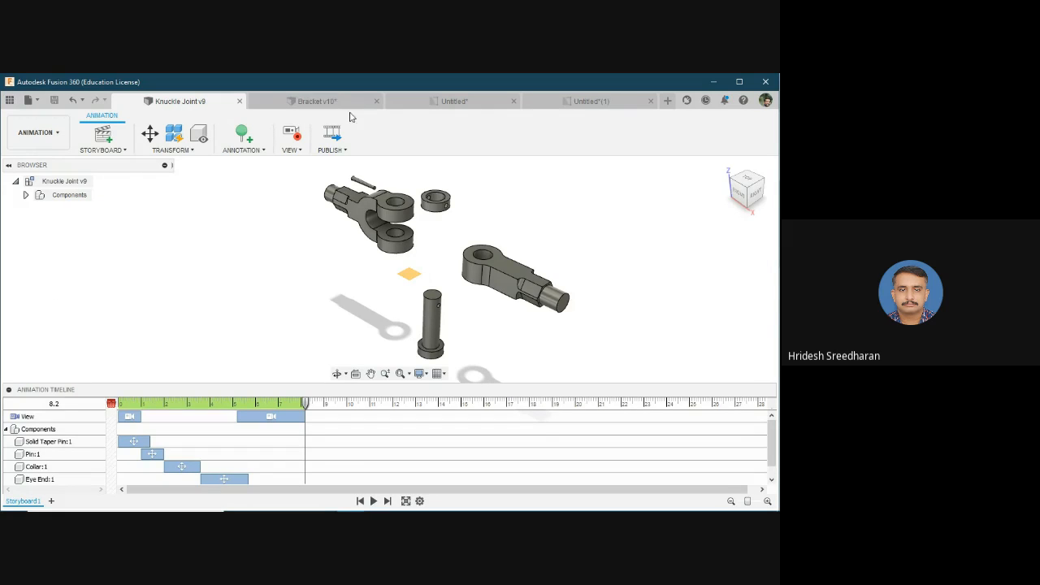
Switch to the Bracket simulation and view the whole bracket with its force load
click(361, 101)
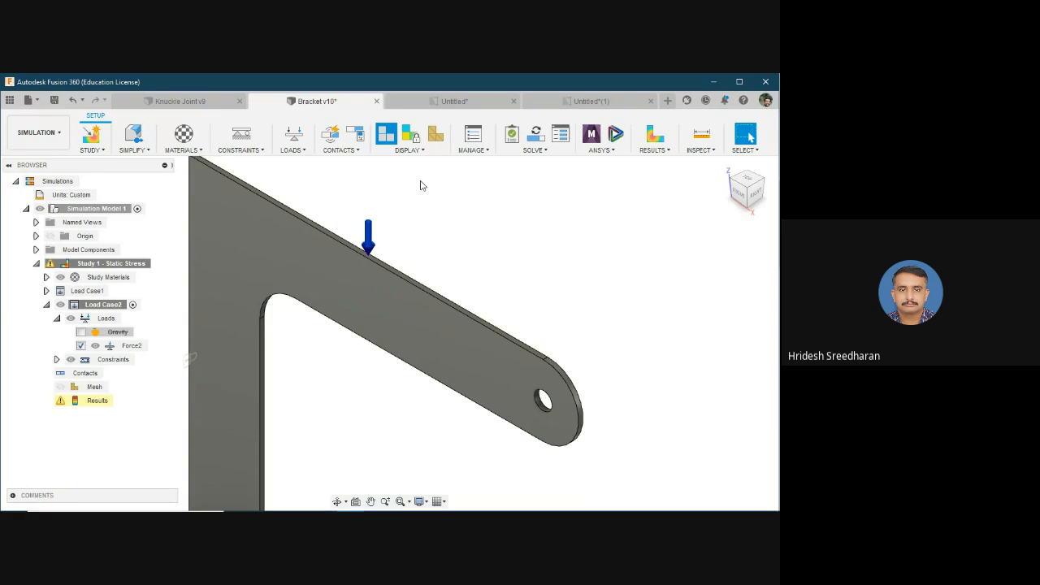
scroll(467, 226, down, 3)
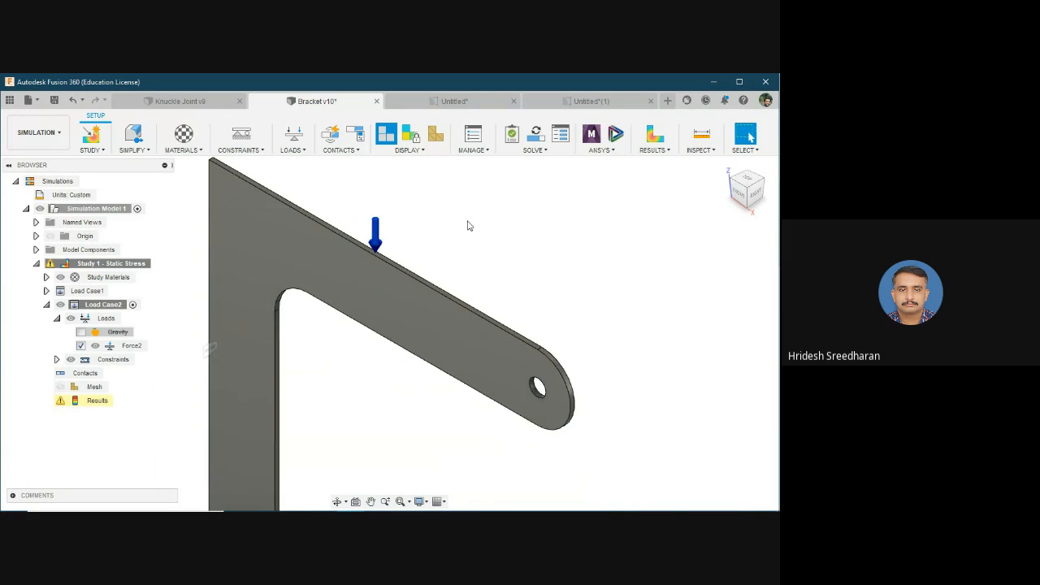
scroll(467, 226, down, 1)
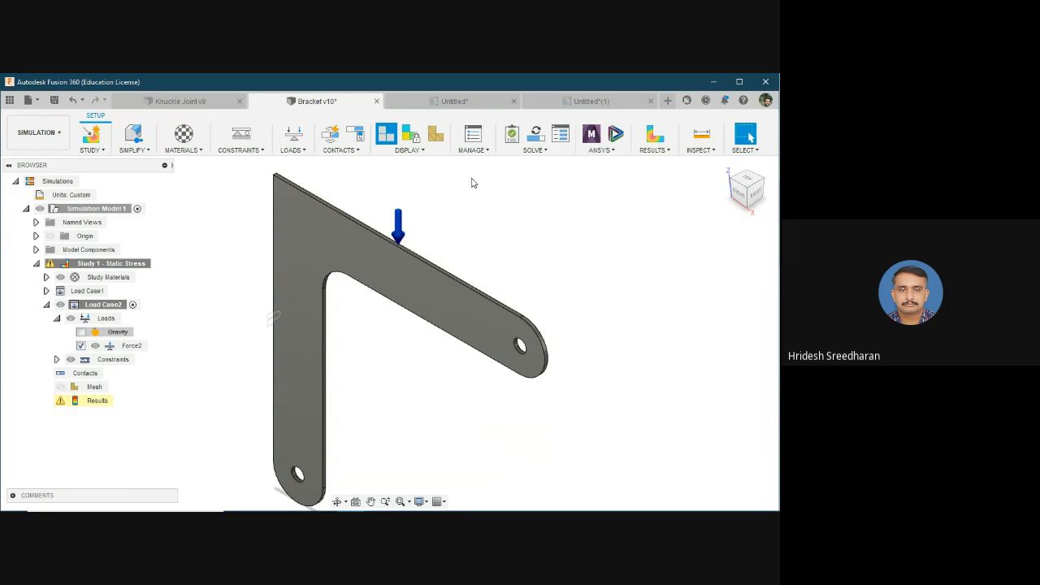
mouse_move(348, 504)
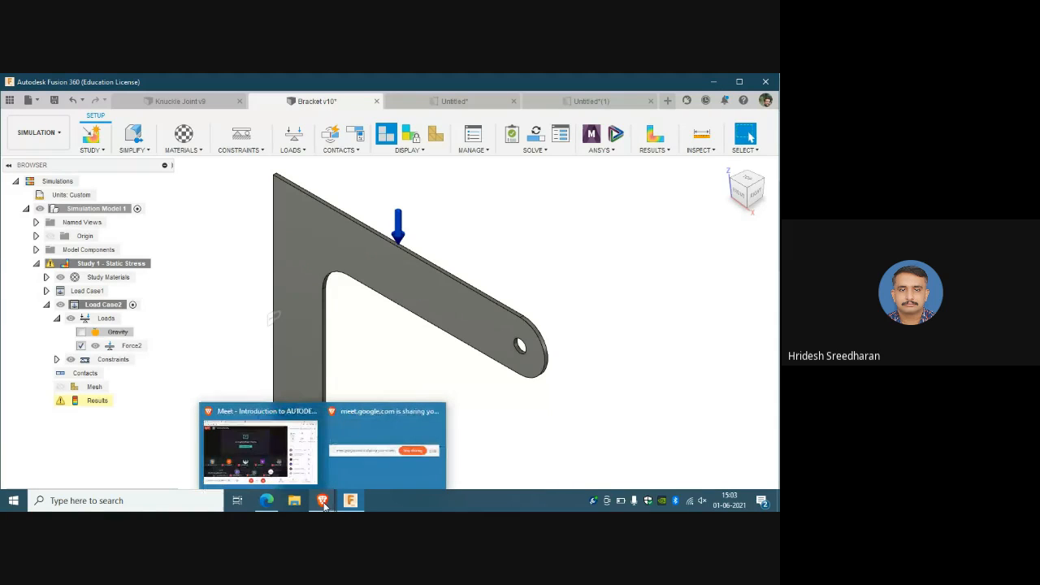
click(271, 504)
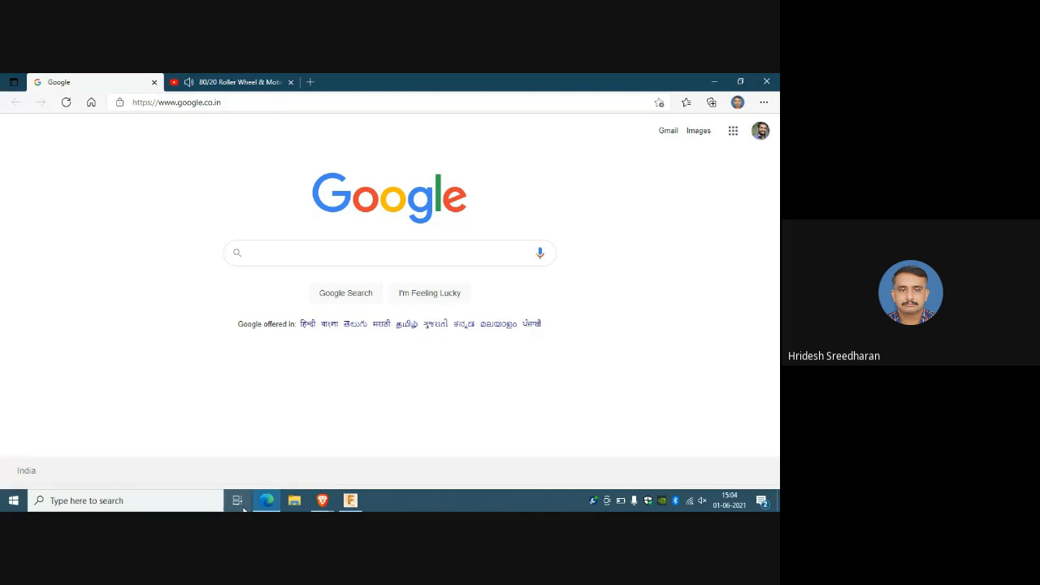
click(255, 504)
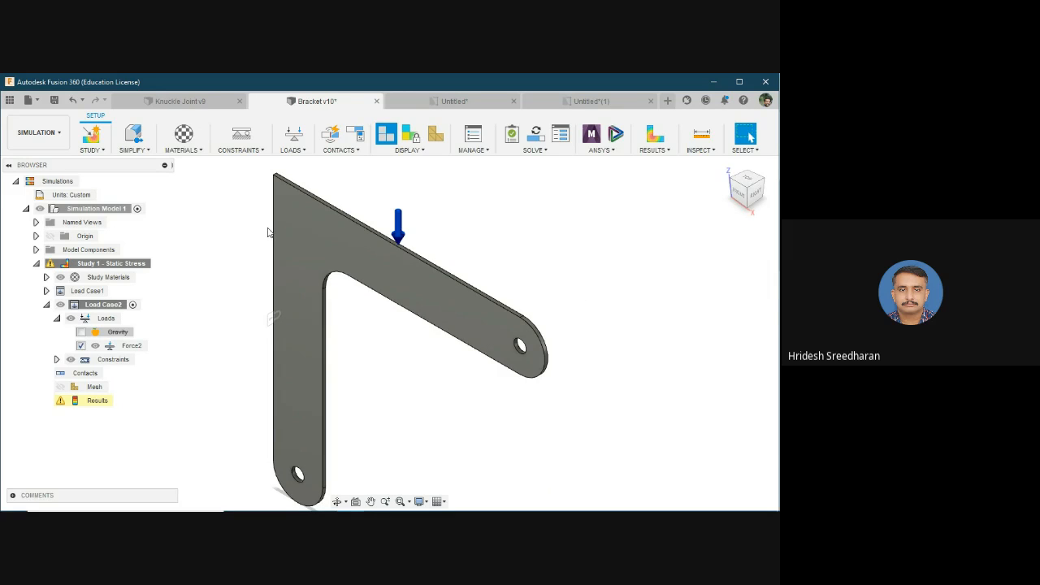
Review the study materials assigned to the bracket's static stress study and leave them unchanged
click(199, 148)
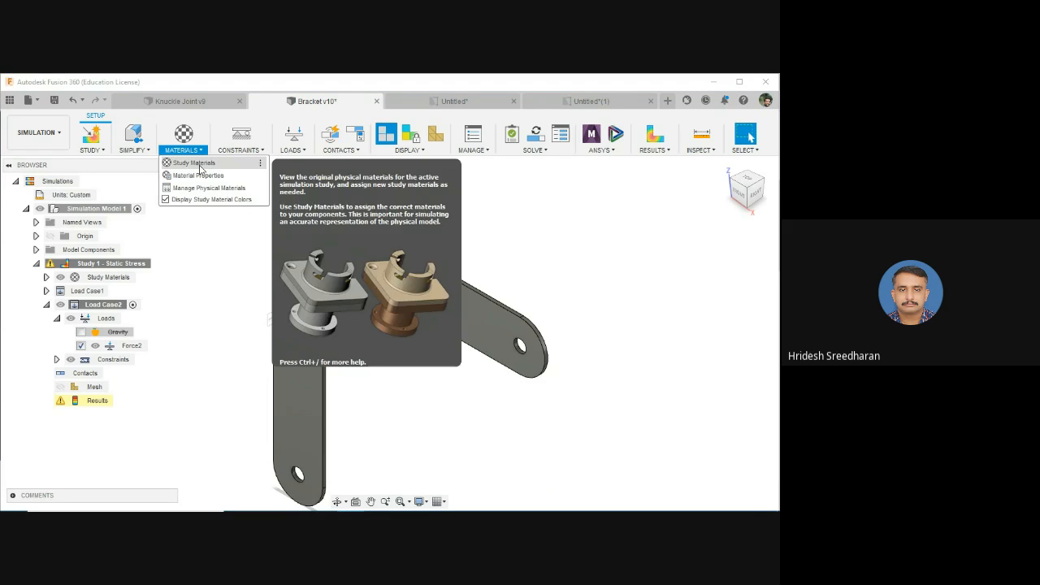
click(195, 164)
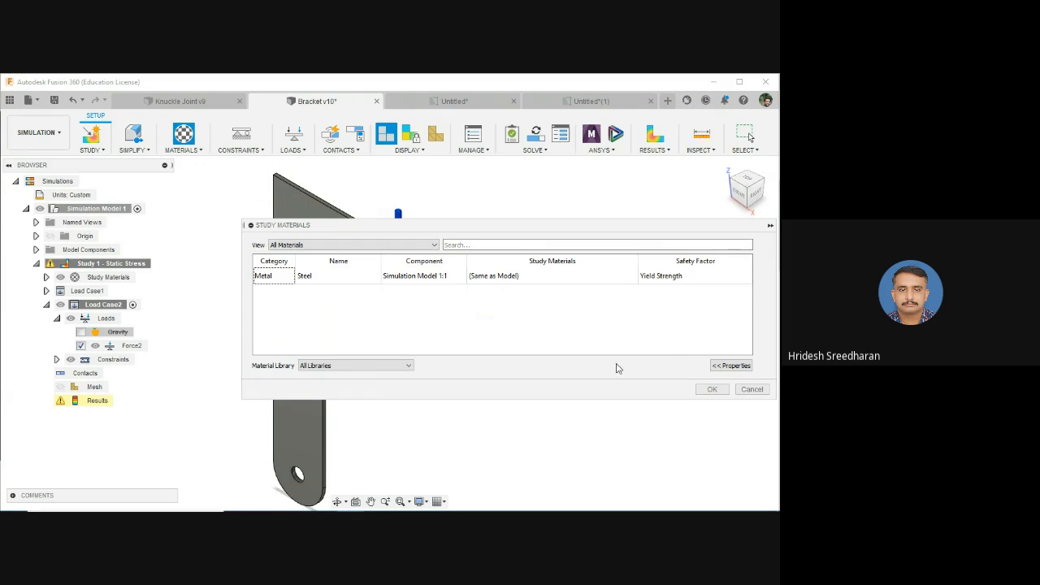
click(753, 390)
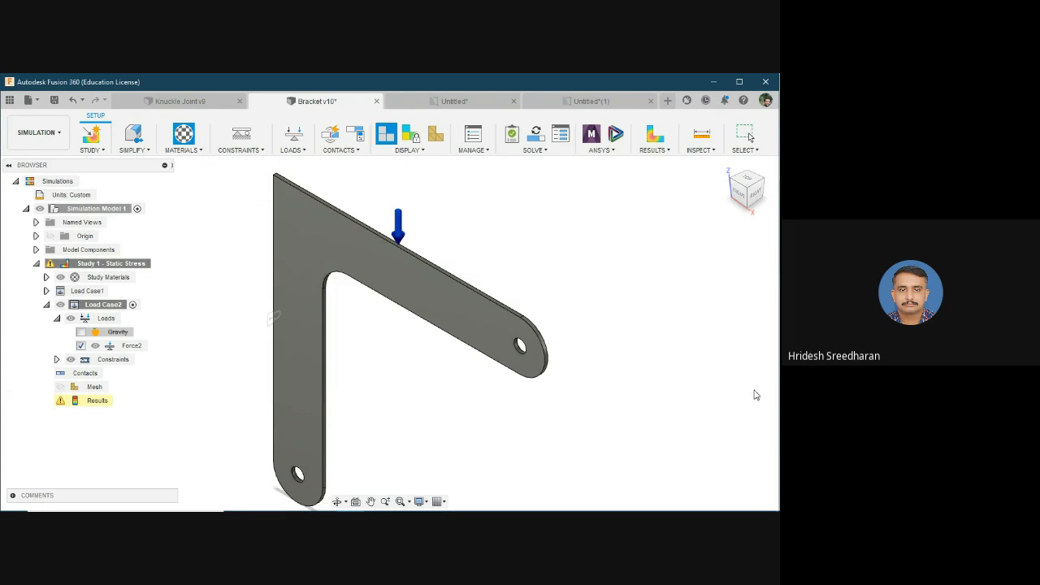
Bring up the physical material manager, move it beside the bracket, and list the Ceramic materials of the Fusion 360 Material Library
click(194, 151)
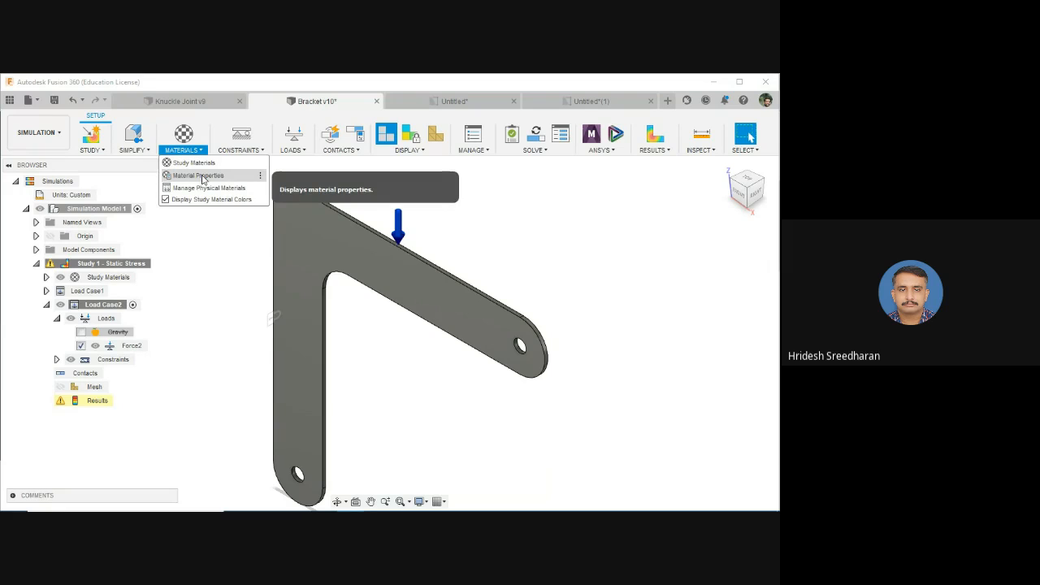
click(208, 191)
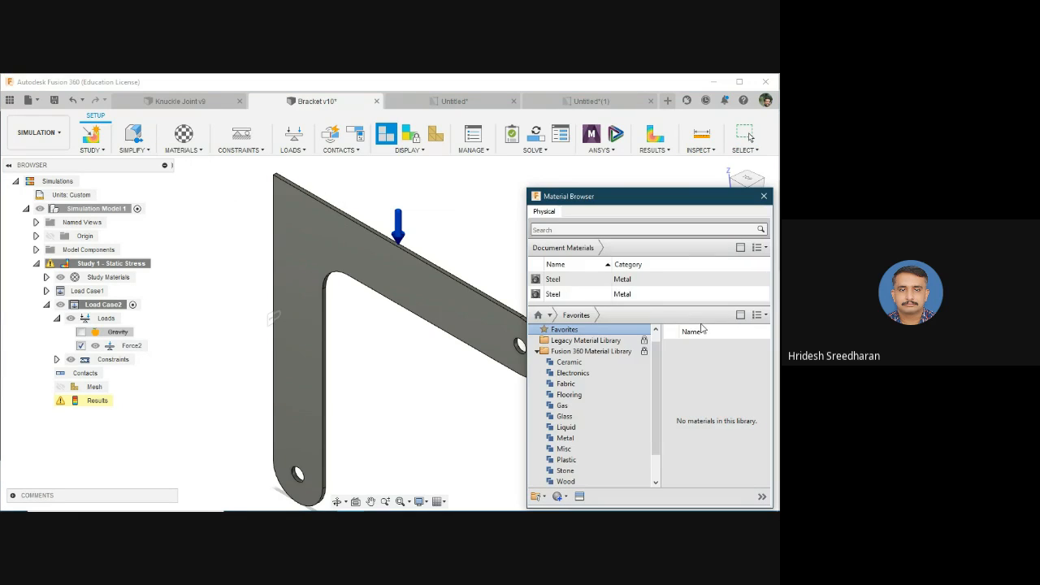
drag(616, 196, 542, 158)
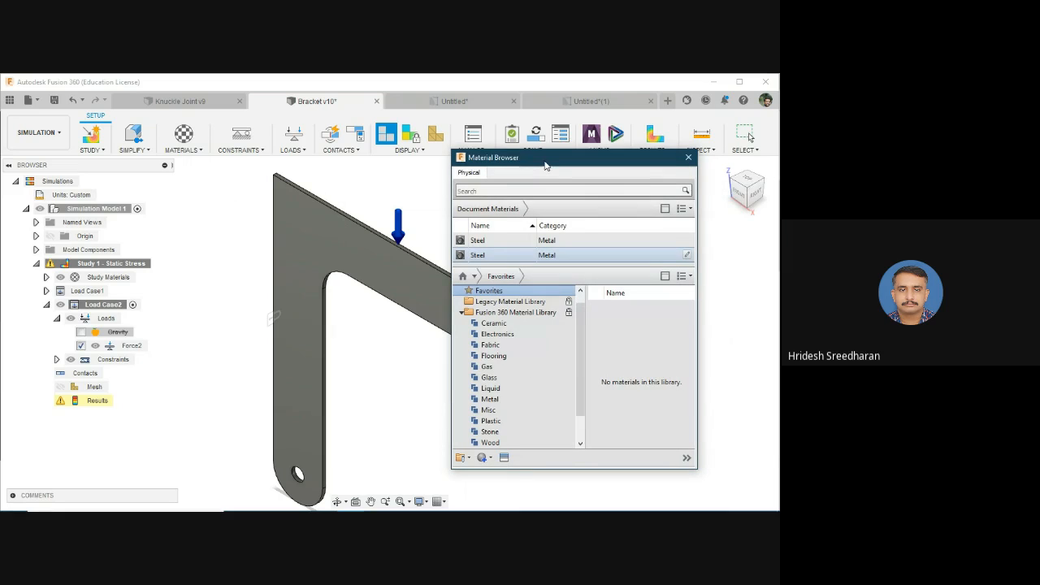
click(520, 323)
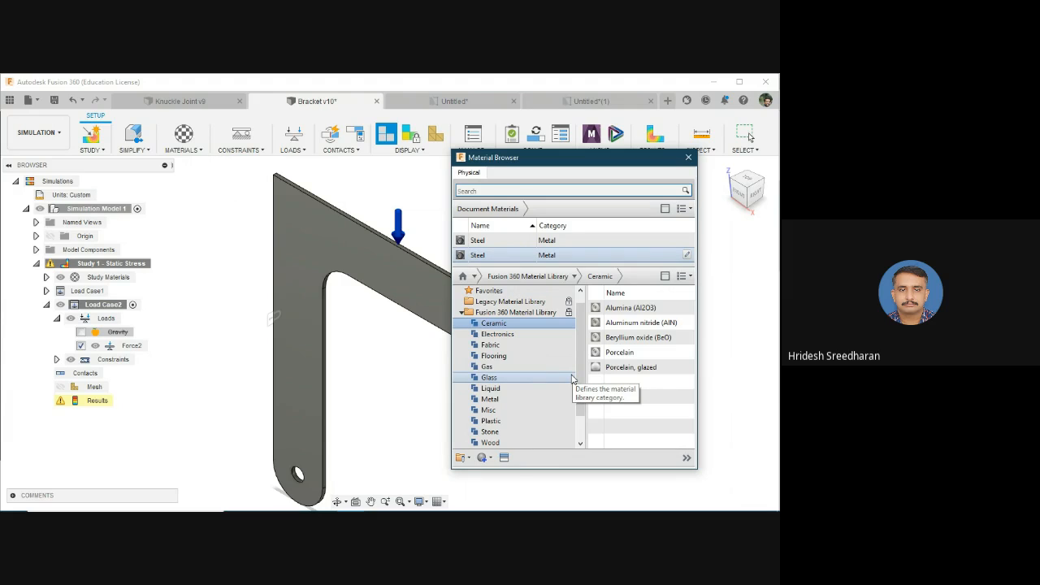
Browse the Wood materials and the remaining categories of the Fusion 360 Material Library, and close the material browser
scroll(572, 379, down, 1)
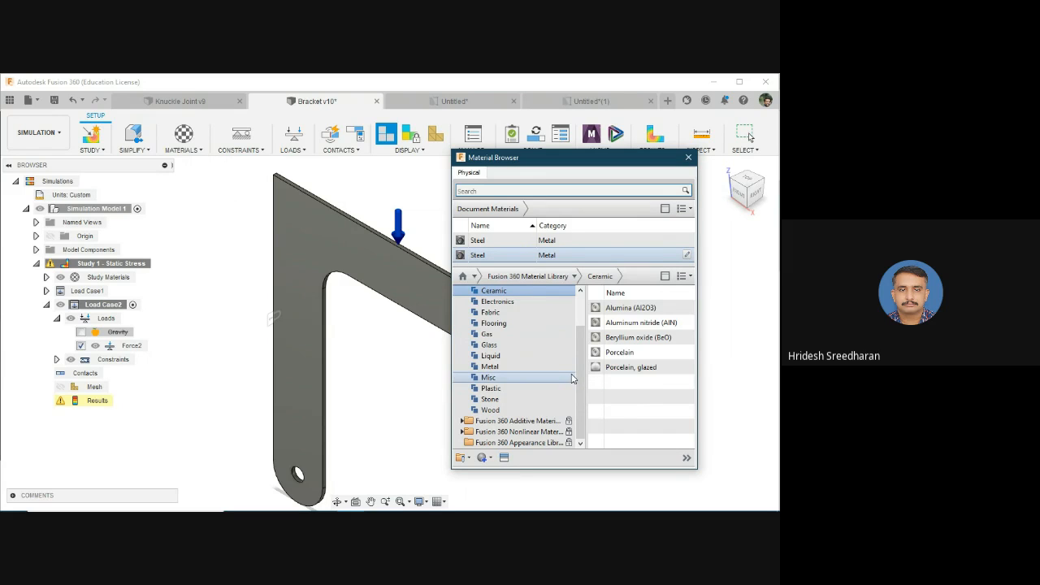
click(543, 414)
scroll(634, 366, down, 3)
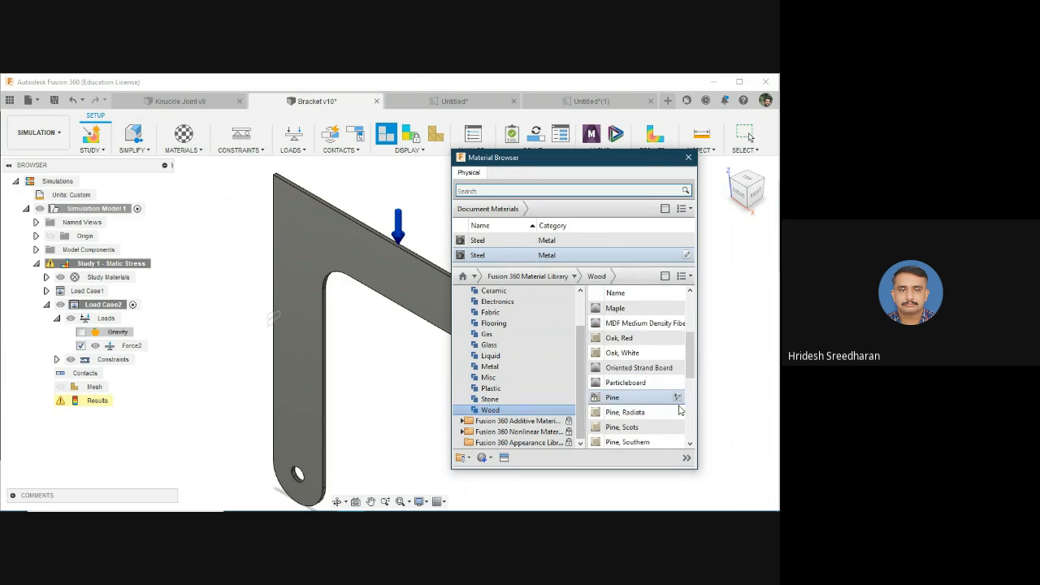
scroll(650, 400, down, 3)
scroll(643, 405, down, 2)
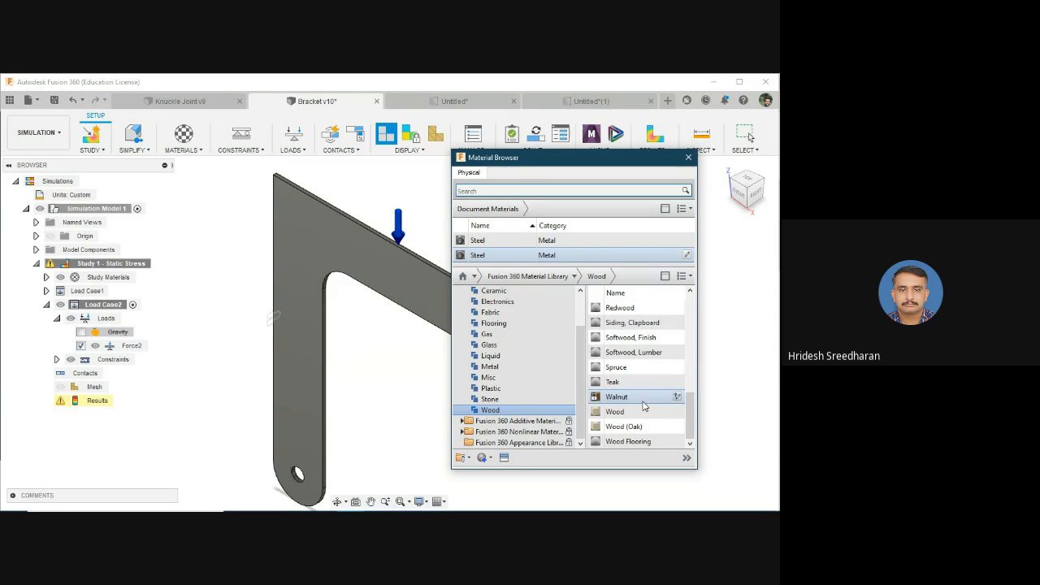
scroll(650, 404, up, 4)
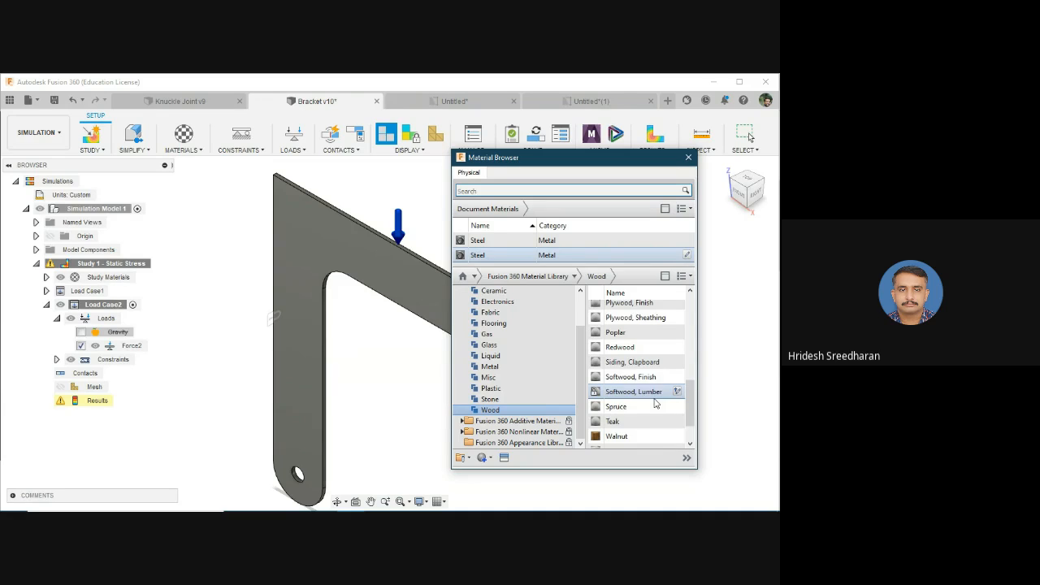
scroll(655, 404, up, 4)
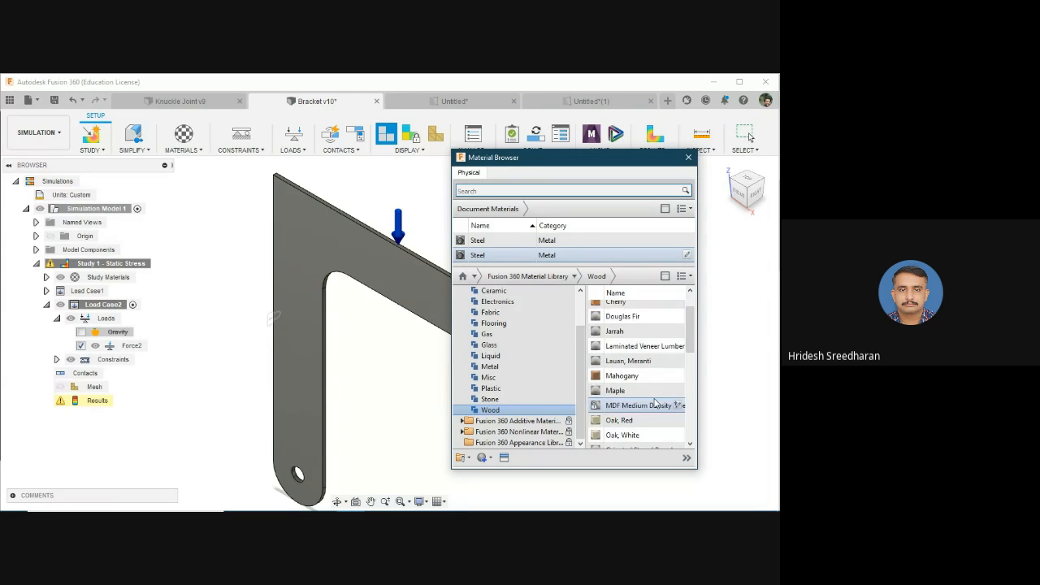
scroll(576, 354, up, 2)
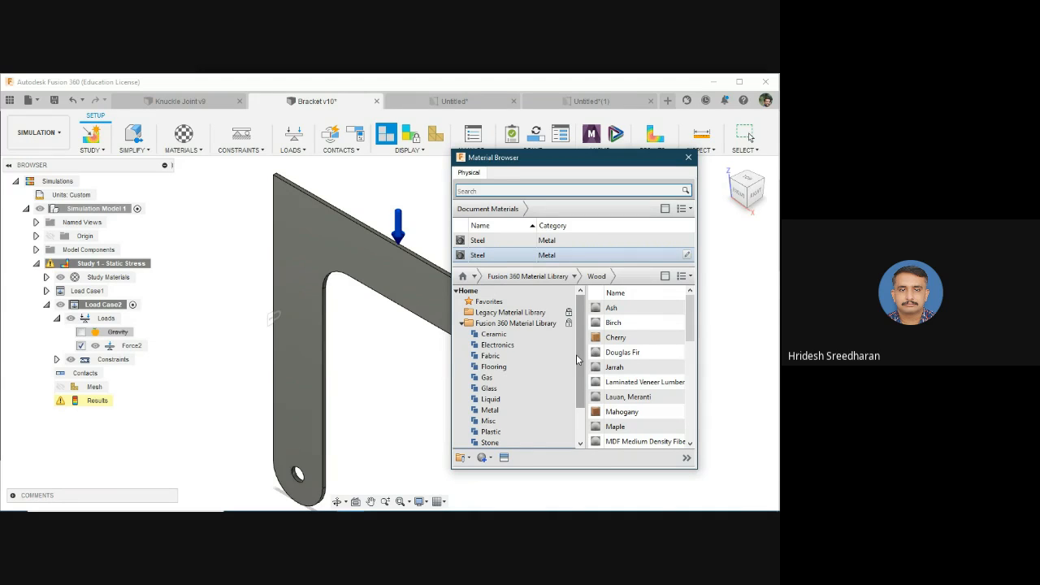
scroll(577, 354, down, 2)
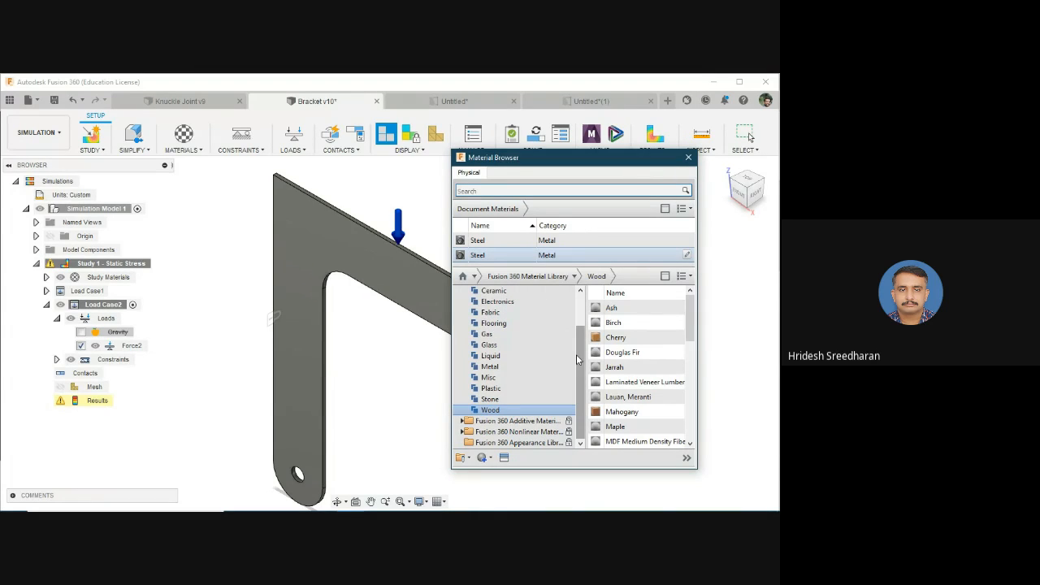
scroll(515, 380, up, 2)
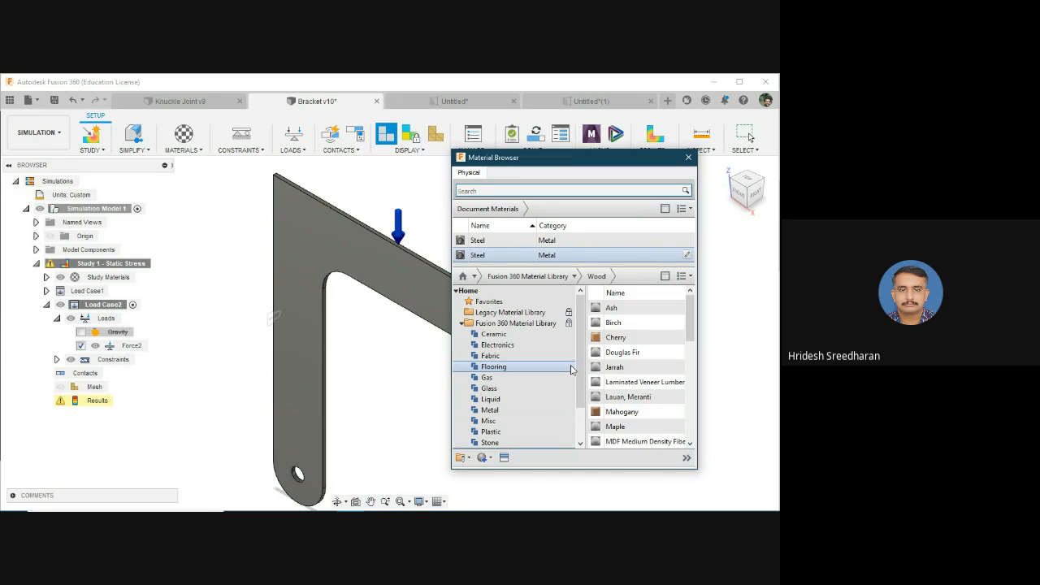
click(688, 158)
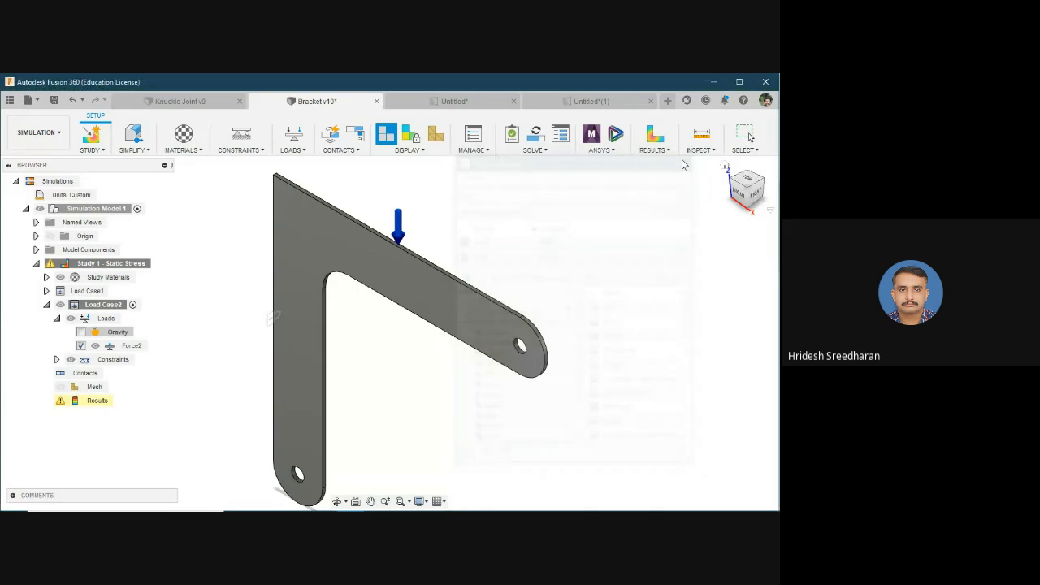
Switch to the Knuckle Joint document and bring up its assembled model in the Design workspace
click(207, 101)
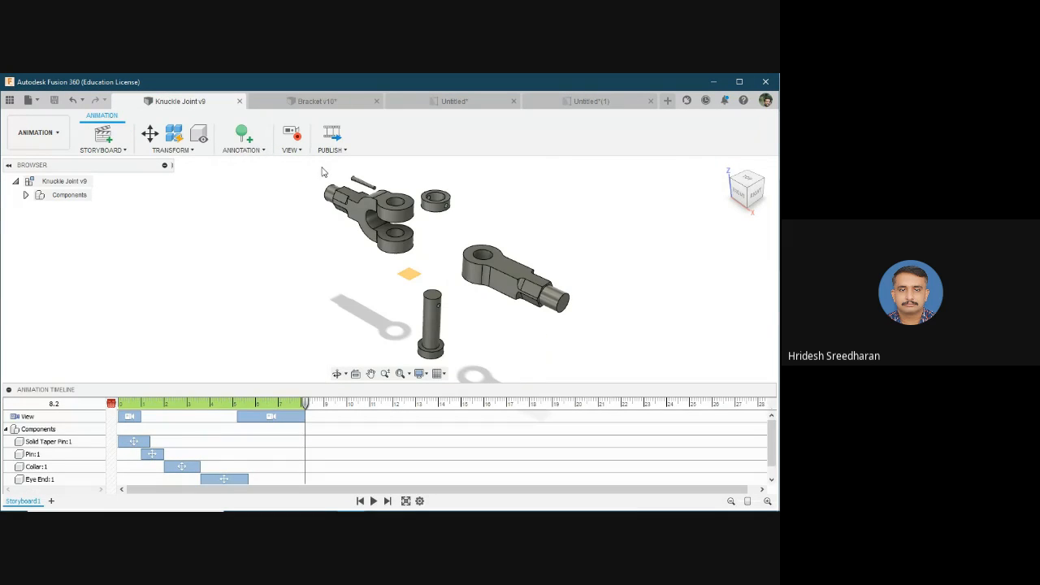
click(35, 132)
click(33, 161)
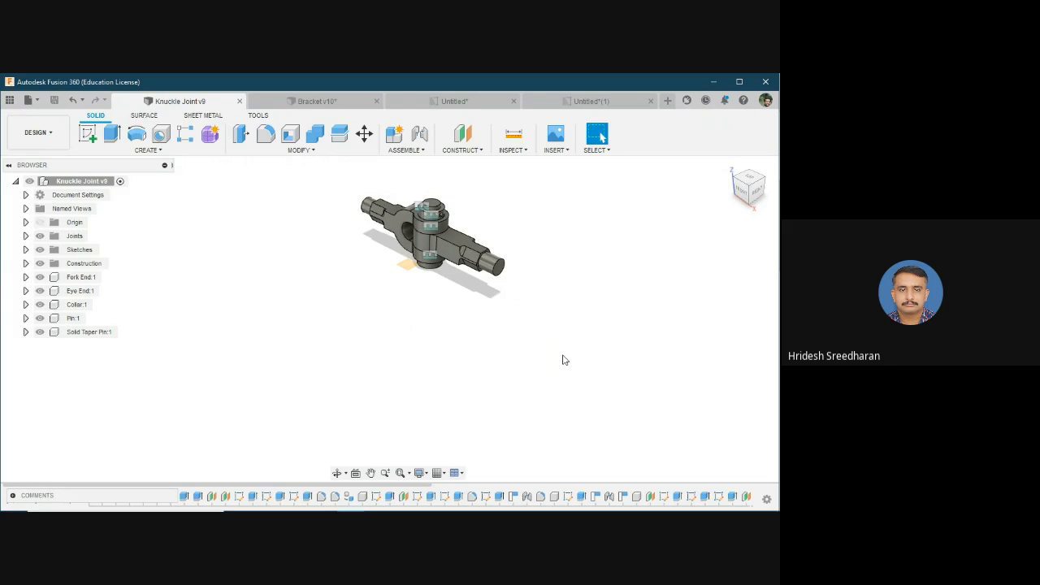
scroll(479, 331, up, 4)
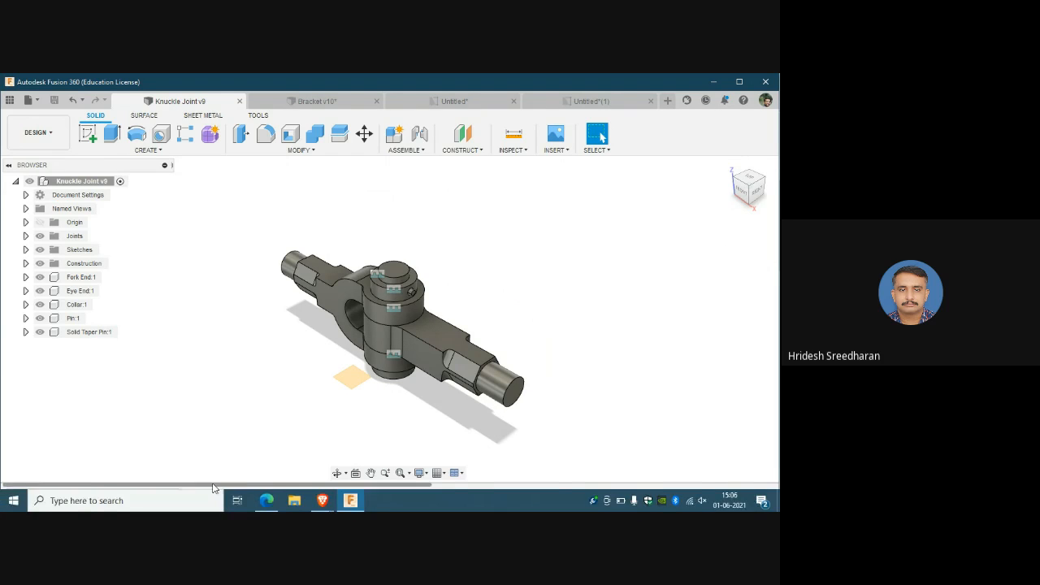
Move the comments panel off the timeline and review the timeline's design history settings, leaving them unchanged
drag(54, 495, 51, 466)
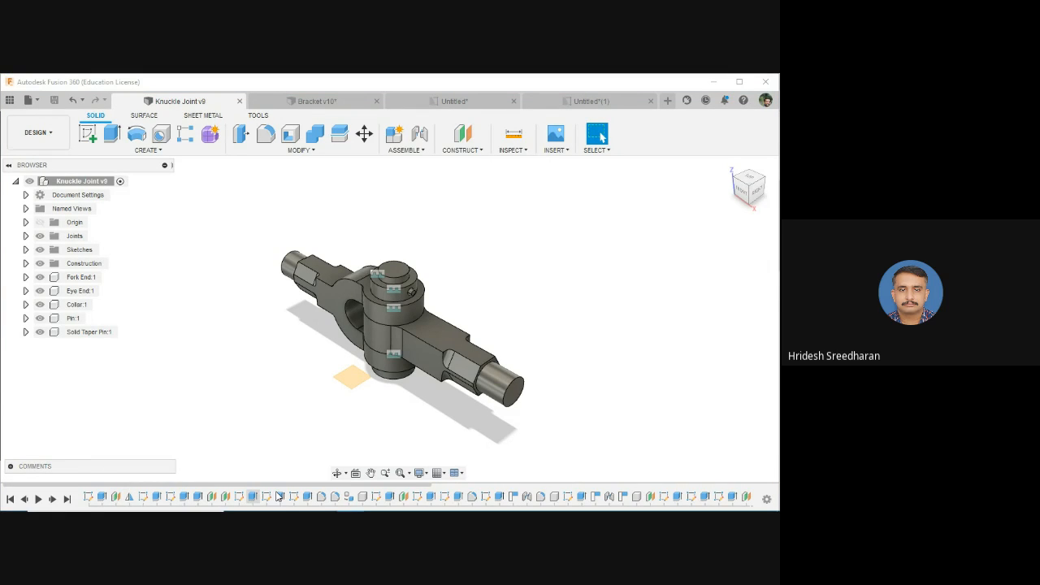
click(768, 499)
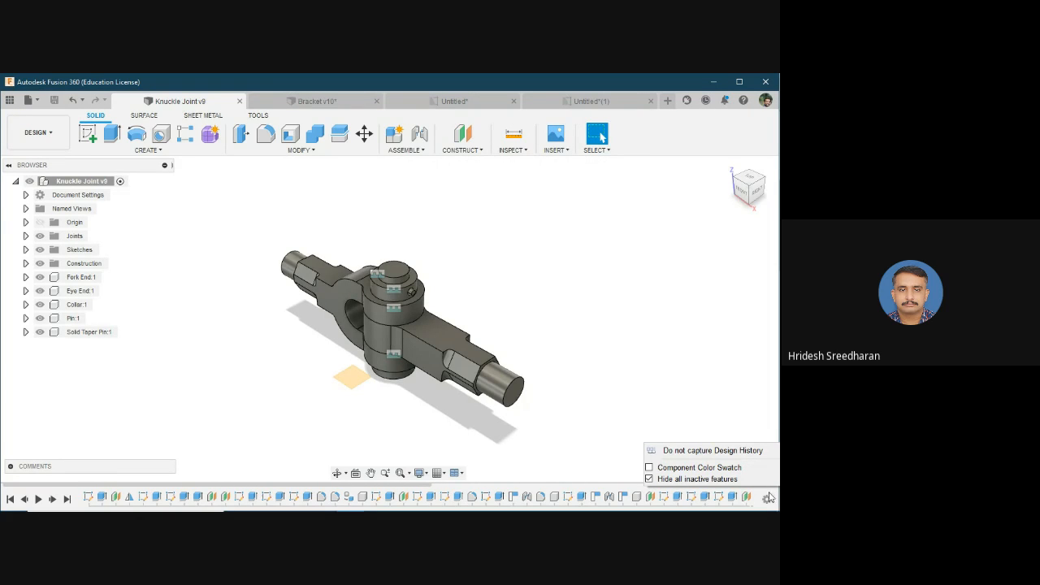
click(691, 407)
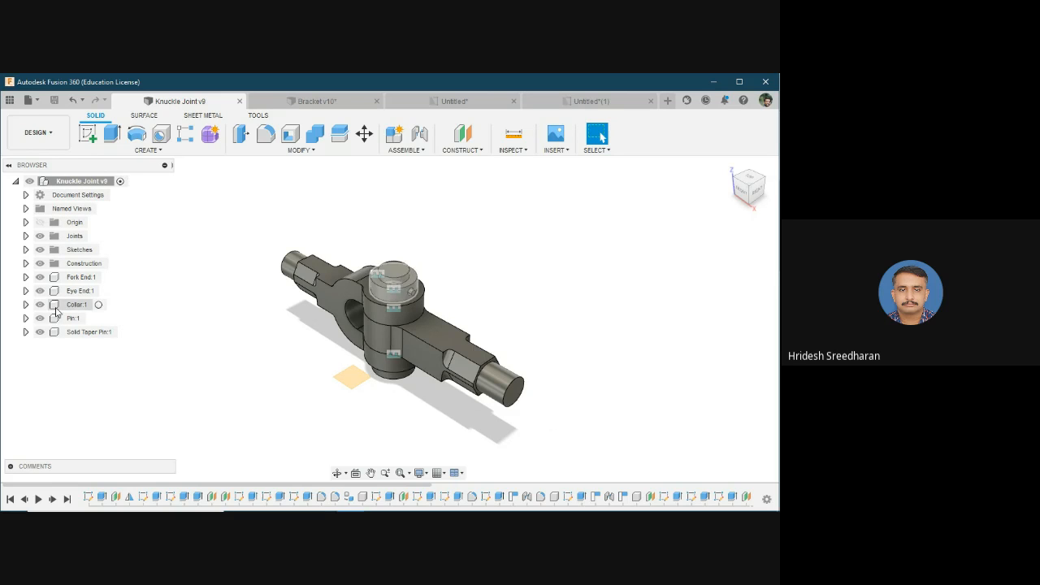
Hide the Fork End component and show it again
click(37, 238)
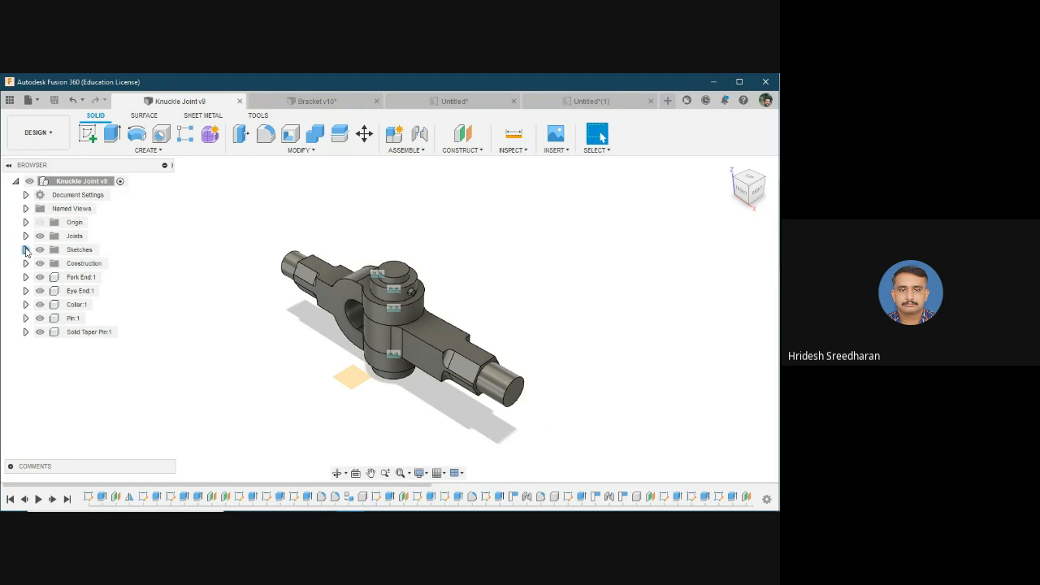
click(40, 277)
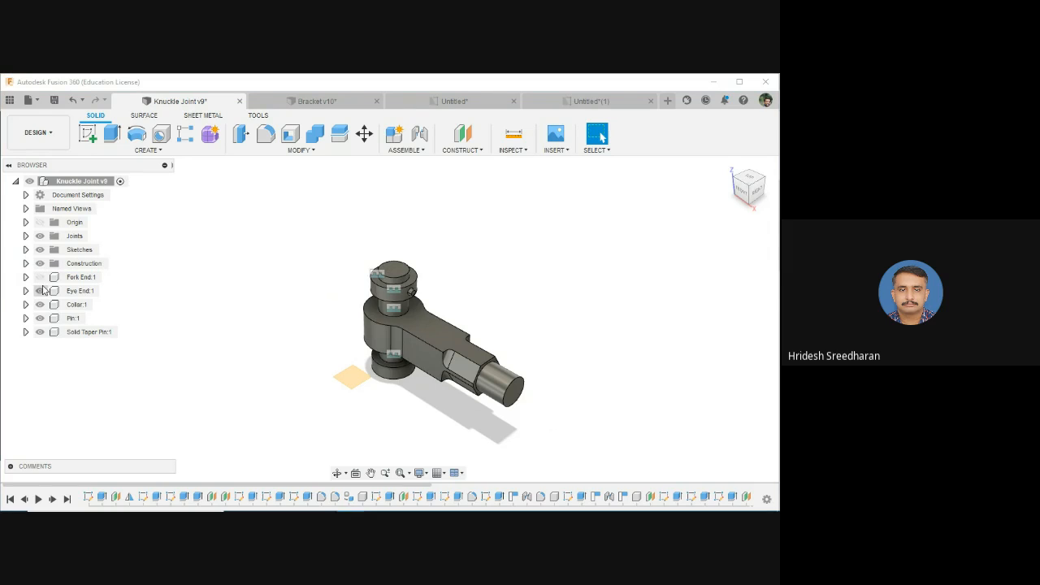
click(39, 277)
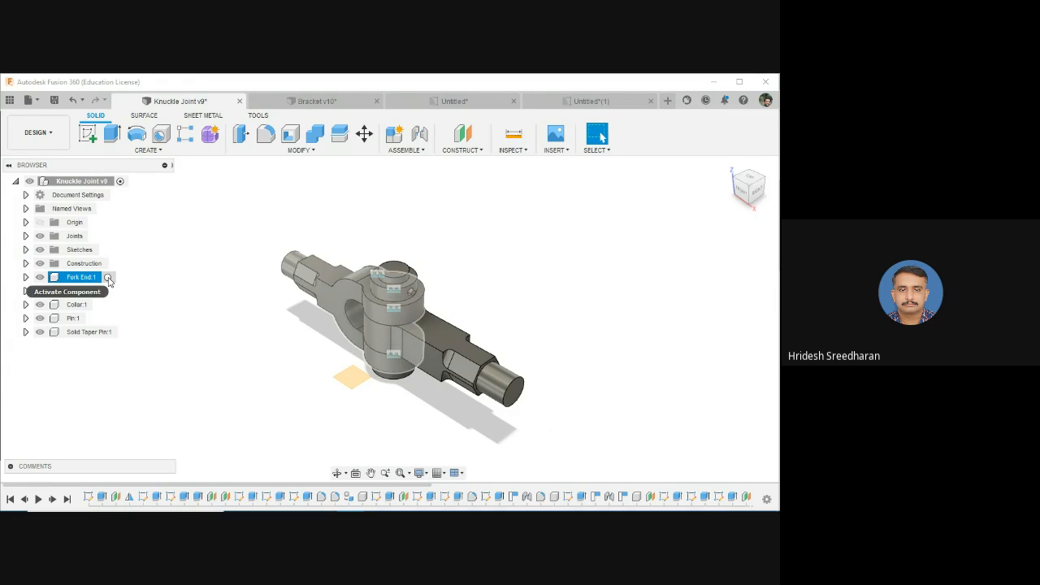
Activate the Fork End and Eye End components in turn to view their feature histories, and reactivate the whole Knuckle Joint assembly
click(108, 278)
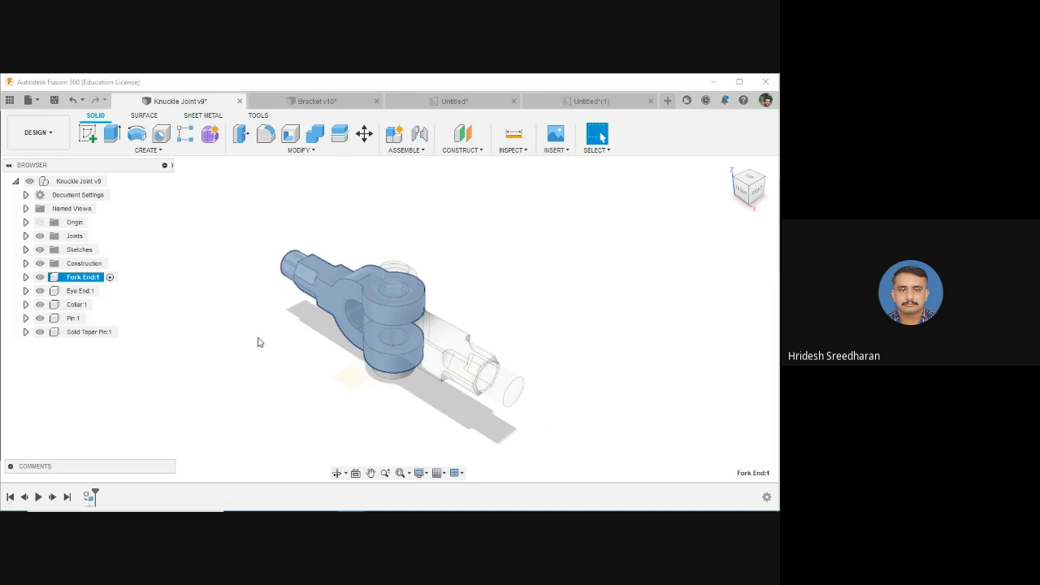
click(25, 277)
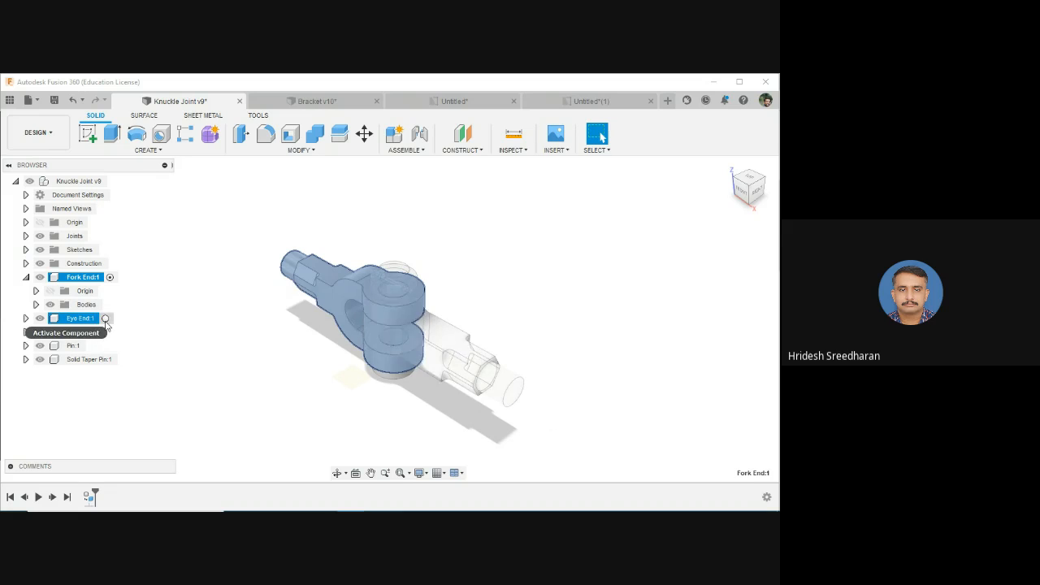
click(105, 318)
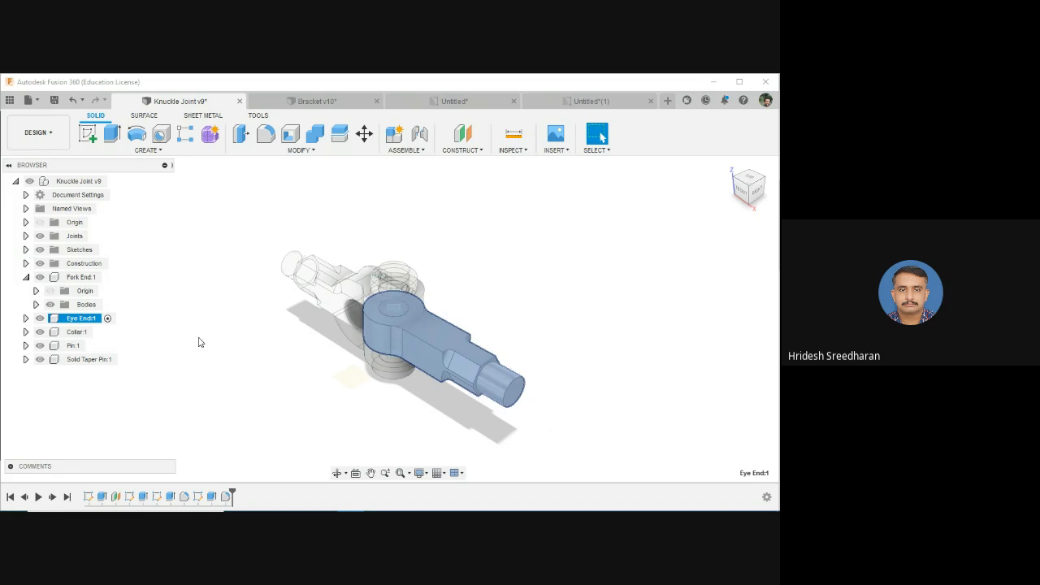
click(120, 181)
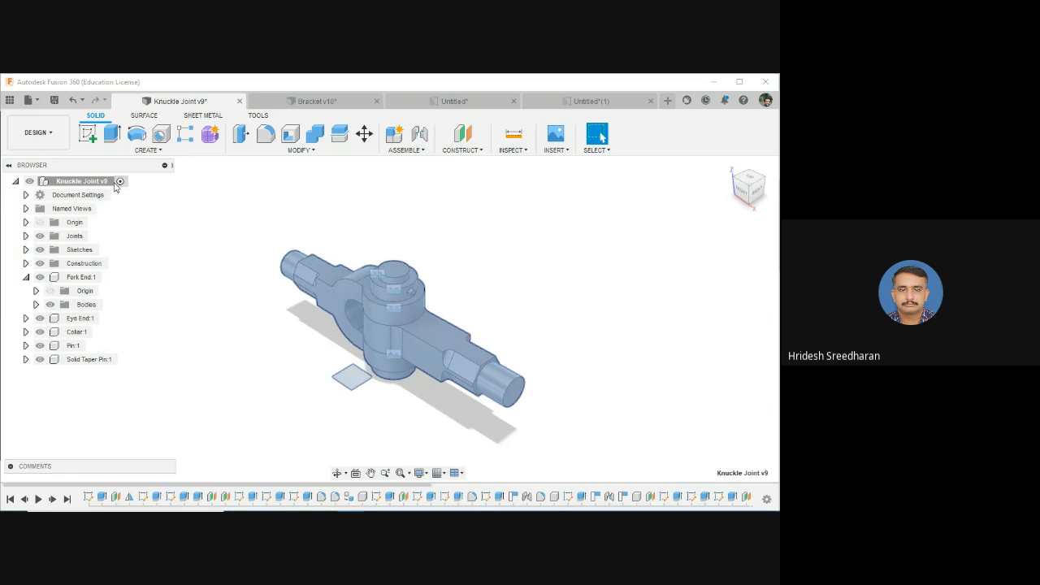
click(584, 331)
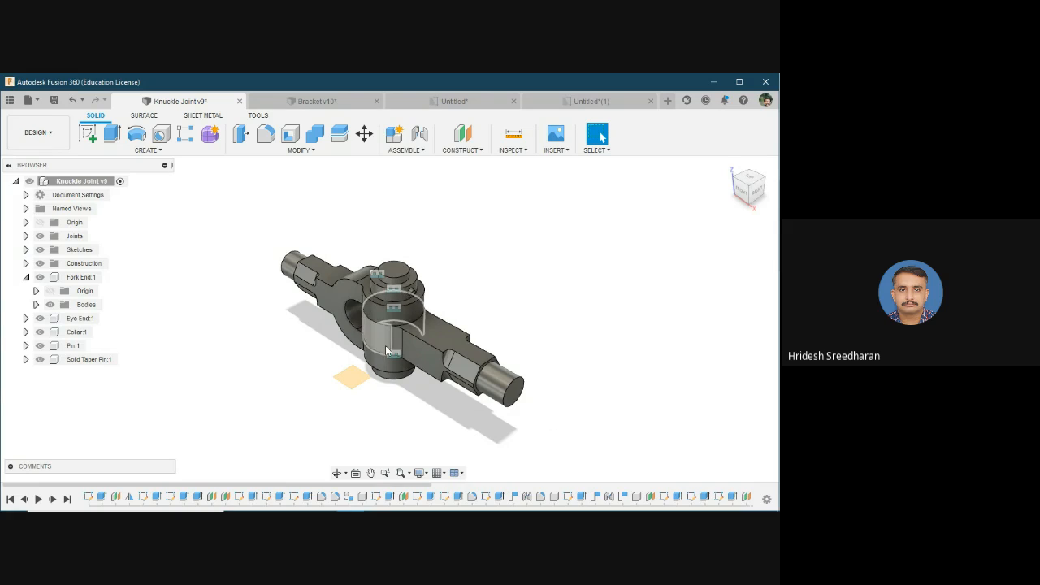
Expand the comments panel and raise it so that its comment field is fully accessible above the timeline
click(10, 466)
drag(68, 466, 71, 333)
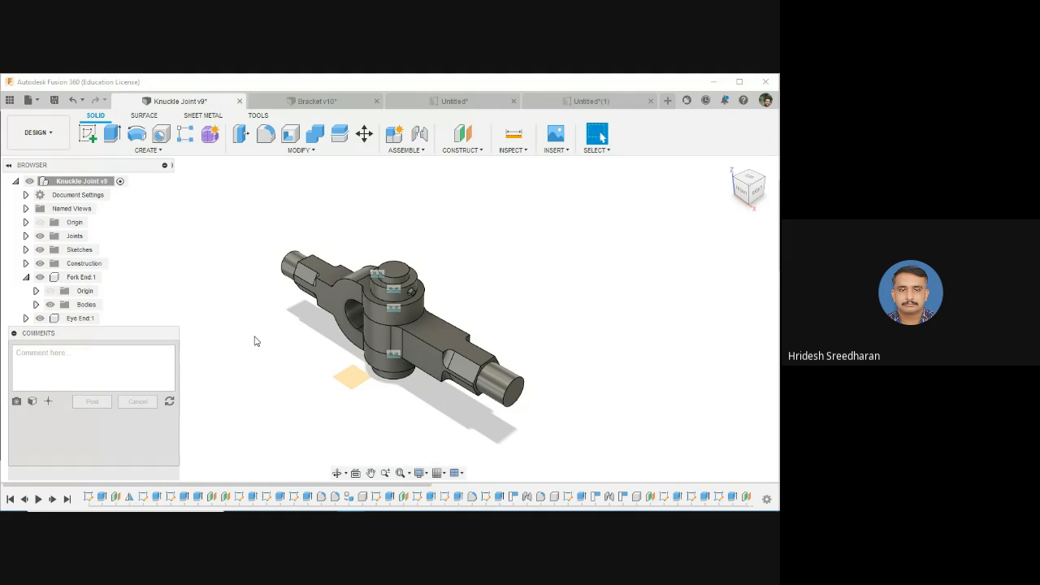
Create a section analysis of the knuckle joint from the XZ plane, offsetting the cut lengthwise through the middle of the pin
scroll(476, 320, down, 1)
scroll(478, 320, up, 2)
scroll(478, 320, up, 1)
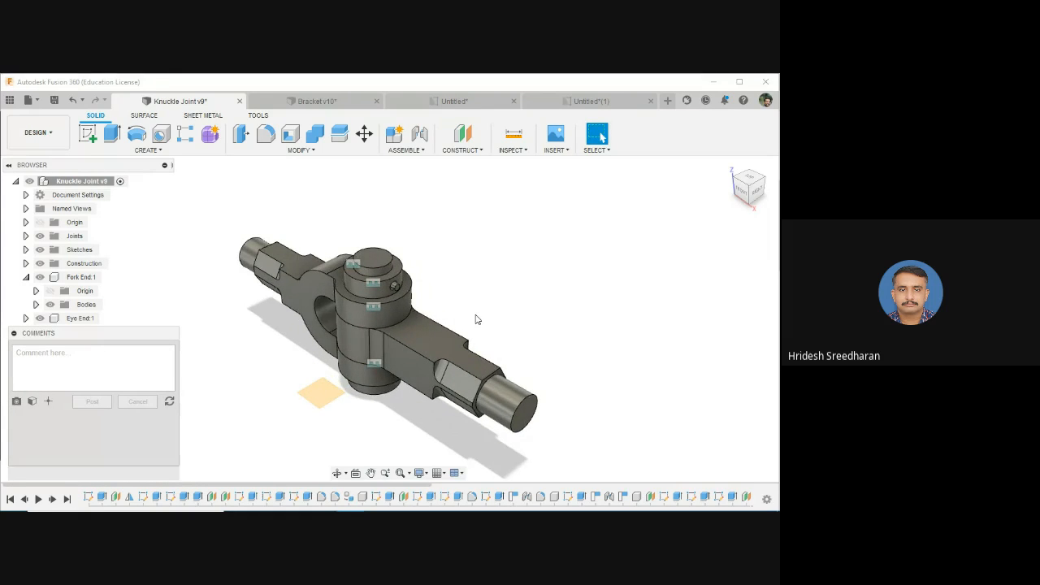
middle_drag(478, 319, 538, 278)
scroll(539, 277, up, 1)
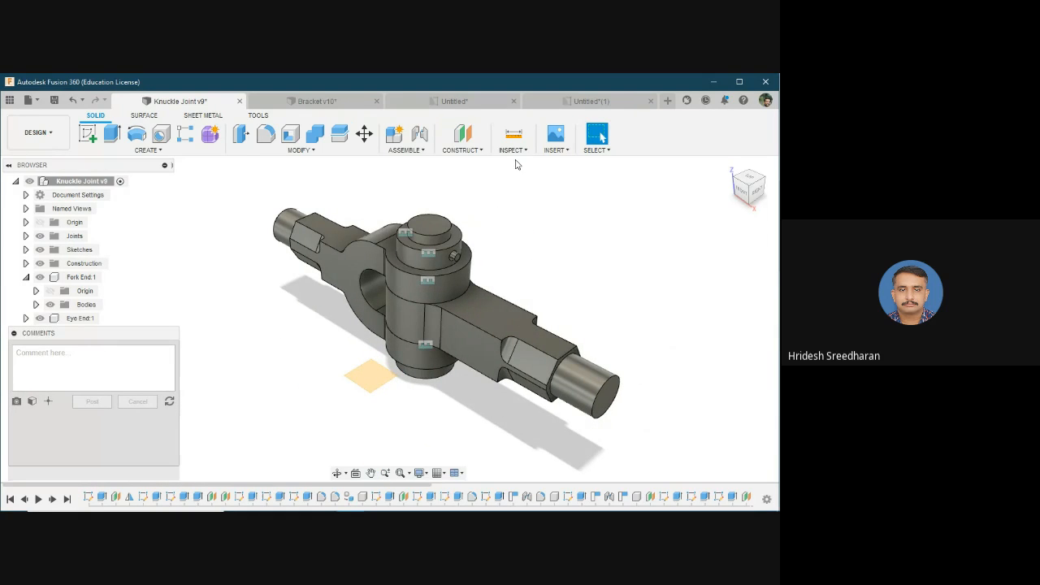
click(513, 150)
click(532, 277)
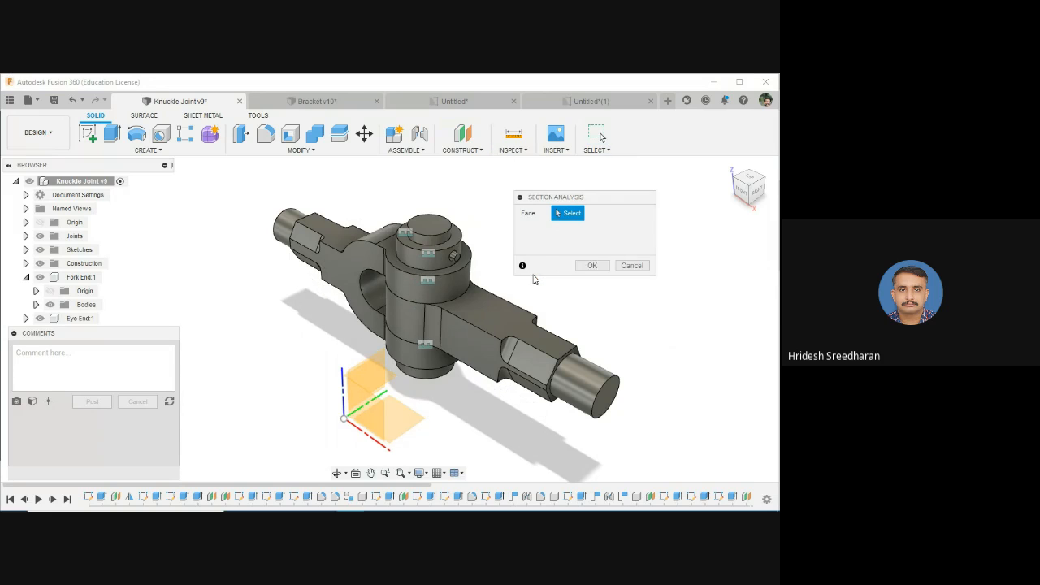
click(368, 416)
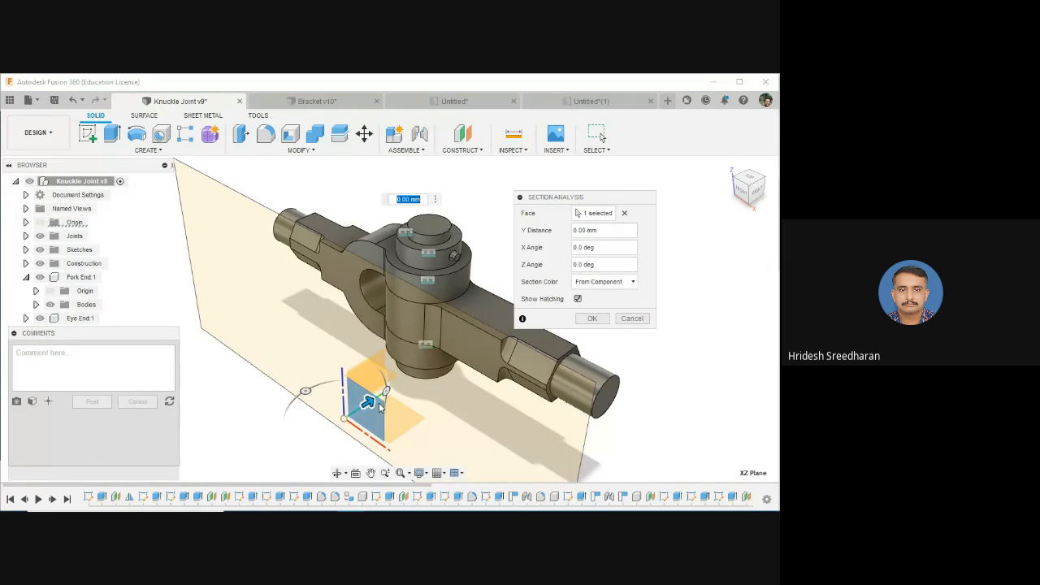
mouse_move(373, 402)
mouse_down()
mouse_move(469, 337)
mouse_move(449, 350)
mouse_up()
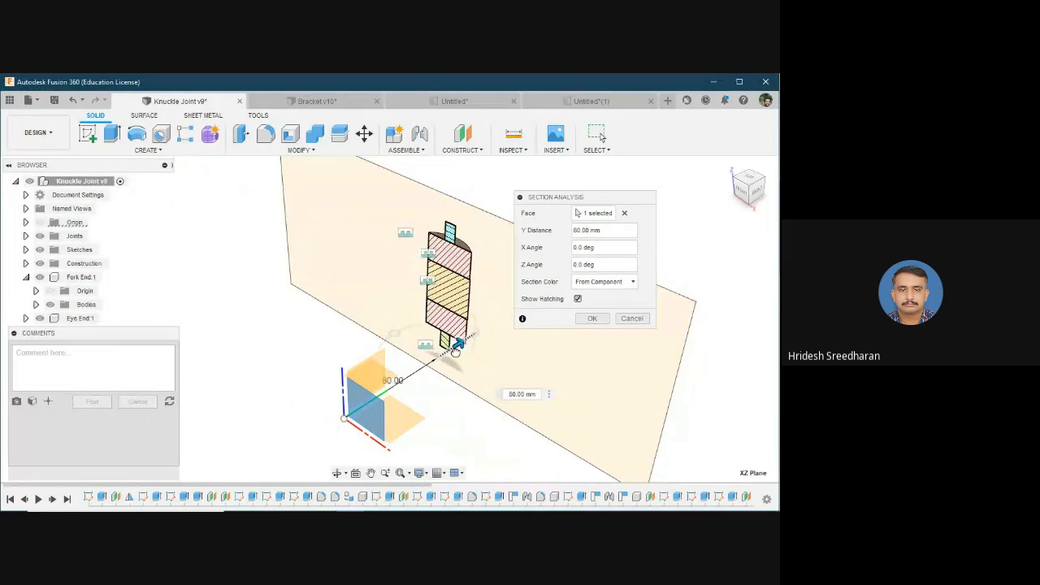
click(592, 318)
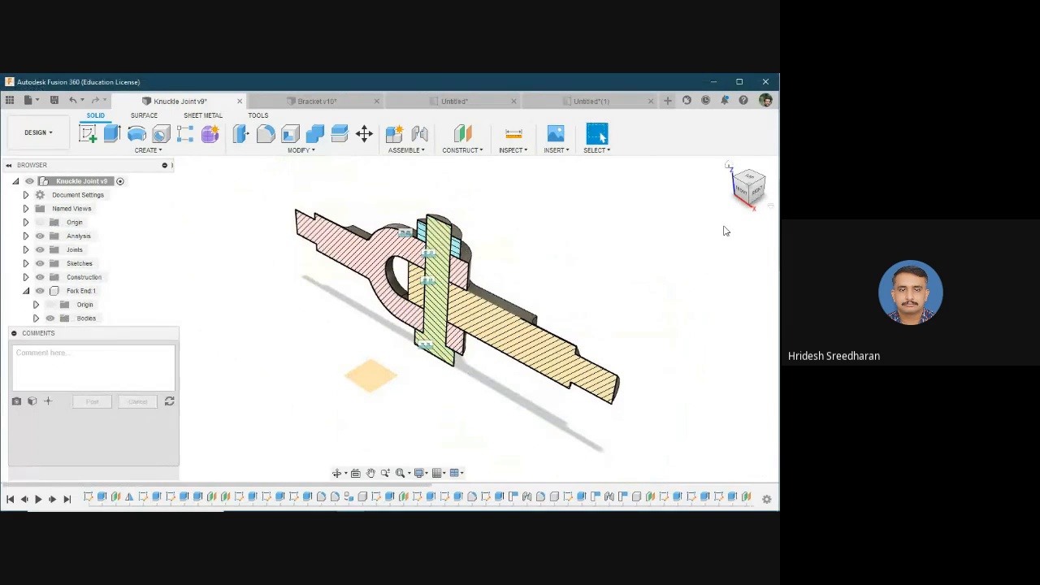
Attach a snapshot of the sectioned joint to a comment and post it with the text "Cross section"
click(17, 402)
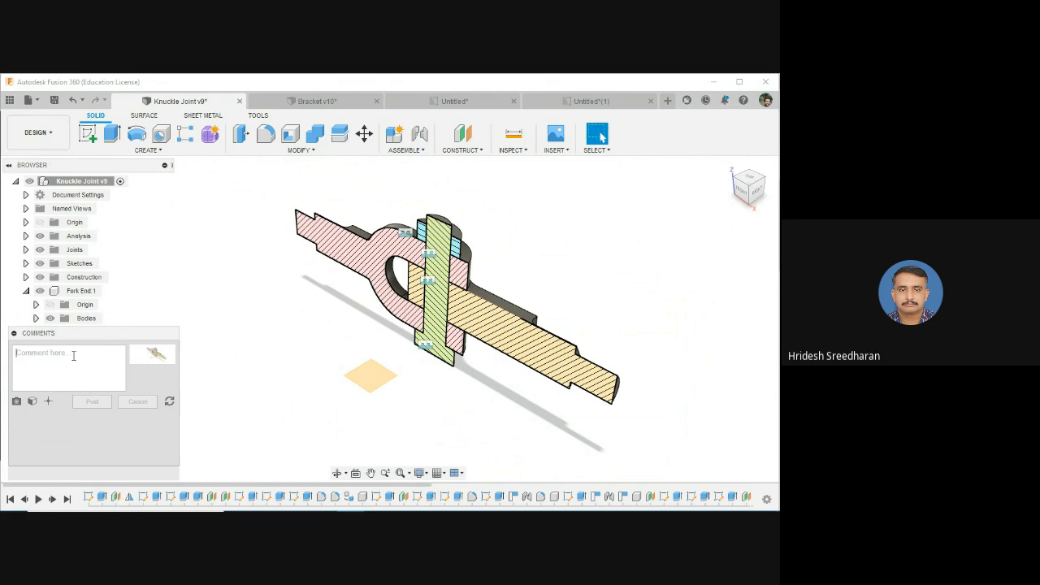
text(jgjl)
key(BackSpace)
key(BackSpace)
text(Cross section)
click(96, 405)
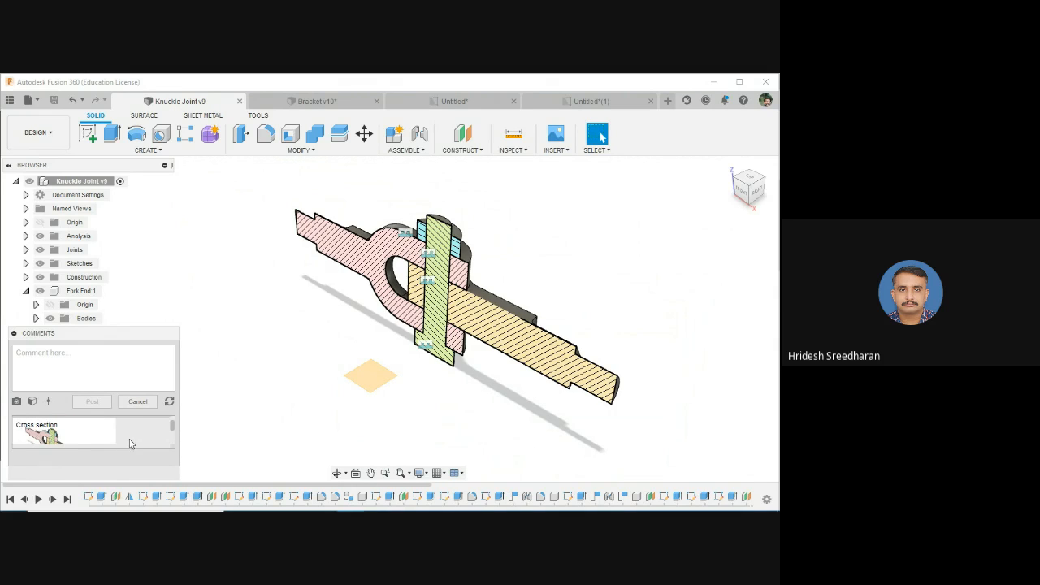
Read through the posted comment with its snapshot and collapse the comments panel
scroll(129, 441, down, 2)
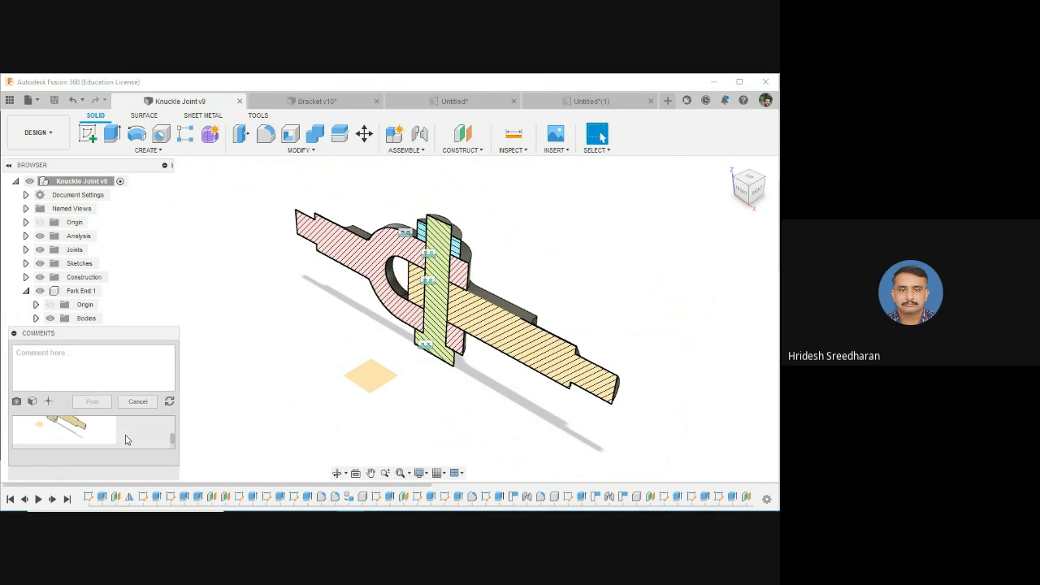
scroll(73, 431, up, 2)
scroll(50, 438, down, 2)
click(14, 333)
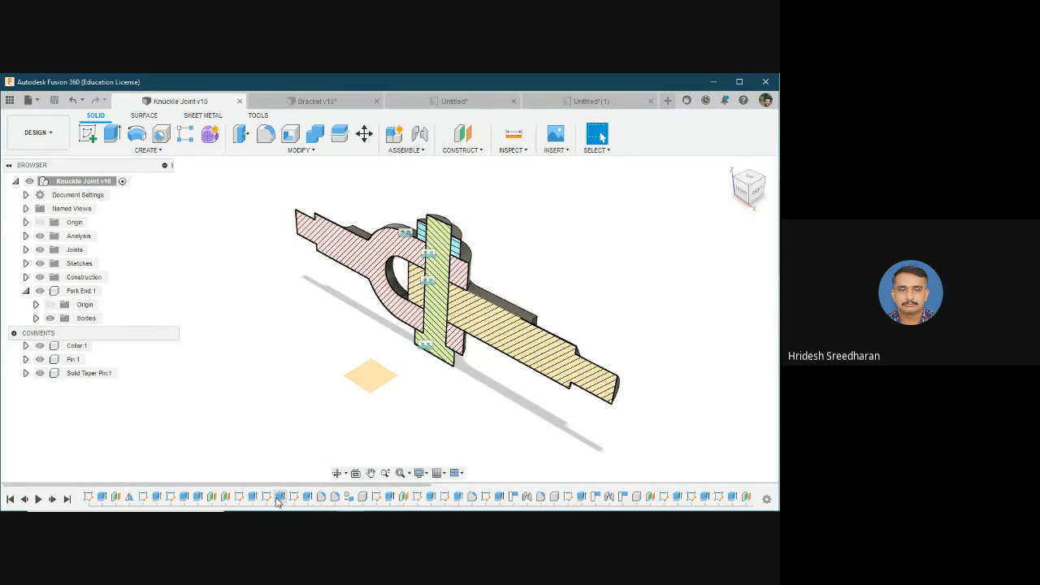
Select the run of Eye End features starting at Extrude2 in the timeline, review the option for grouping them, and clear the selection
click(430, 497)
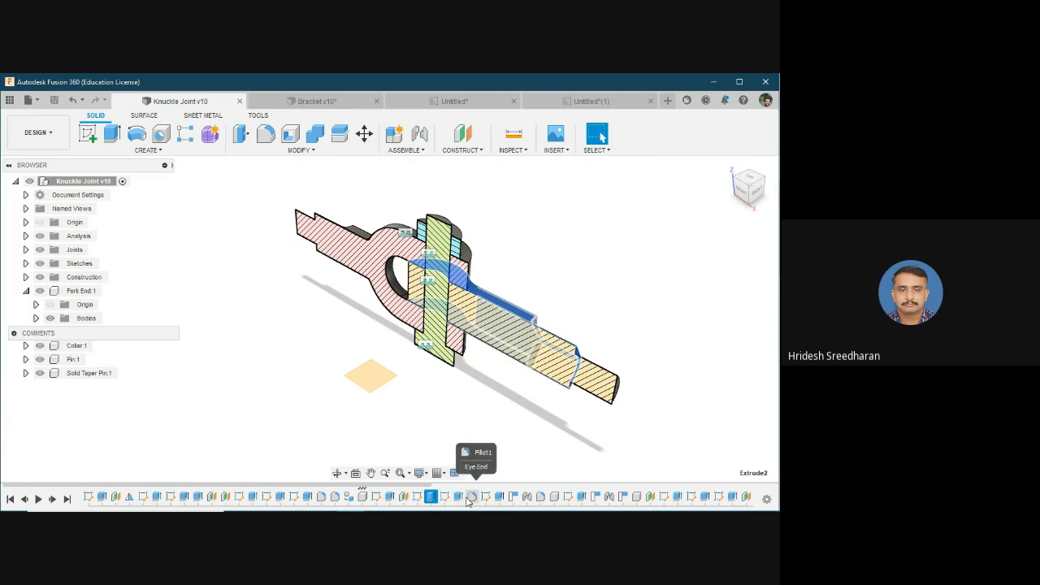
ctrl+click(488, 501)
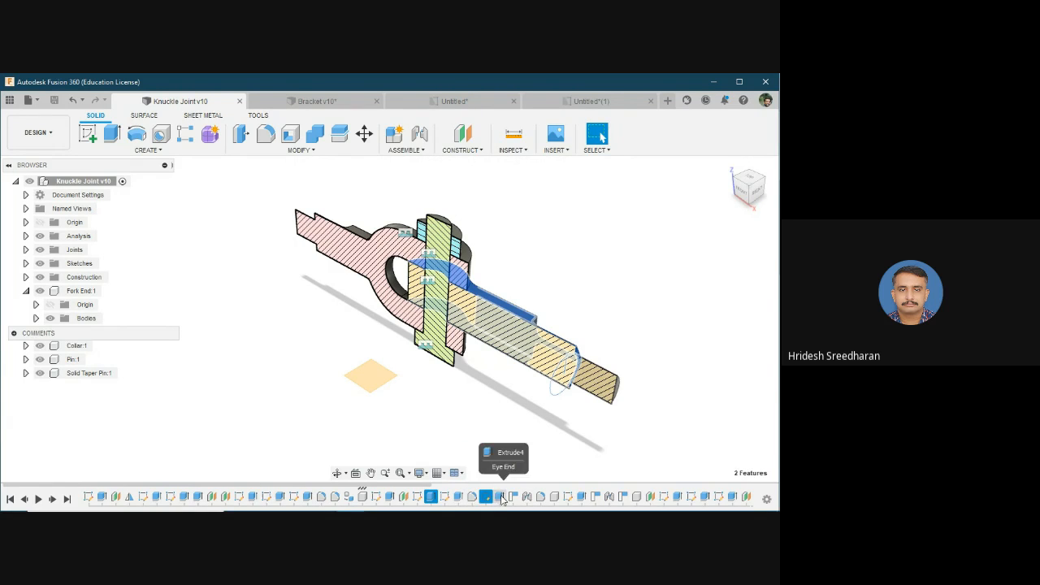
ctrl+click(473, 498)
shift+click(457, 498)
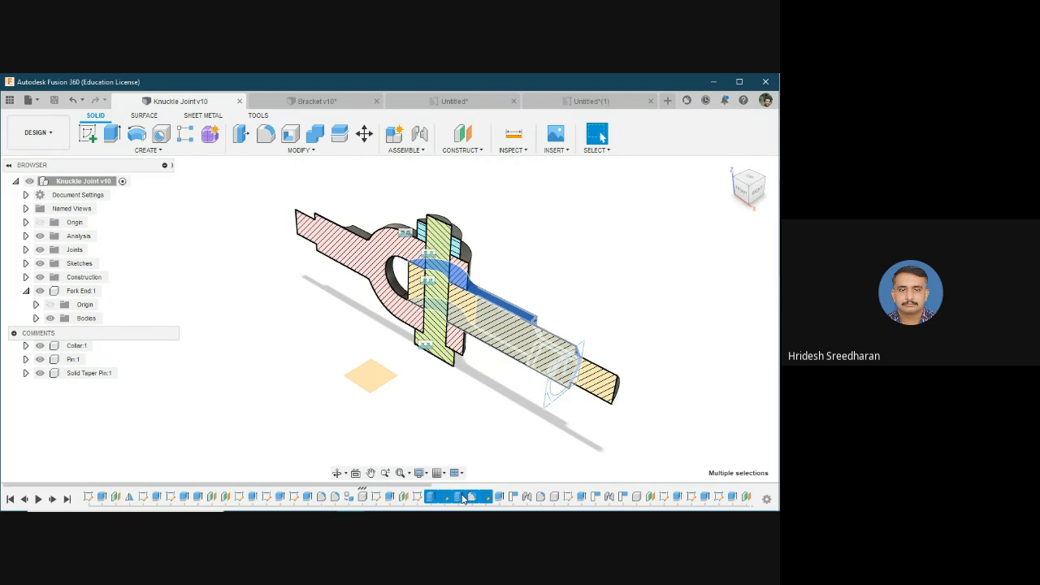
right_click(464, 498)
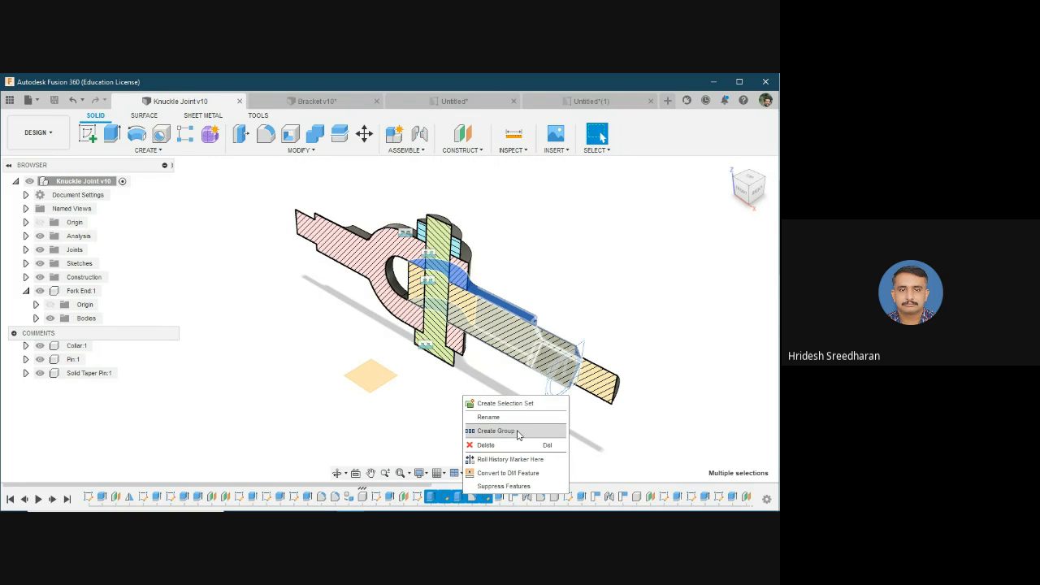
click(386, 434)
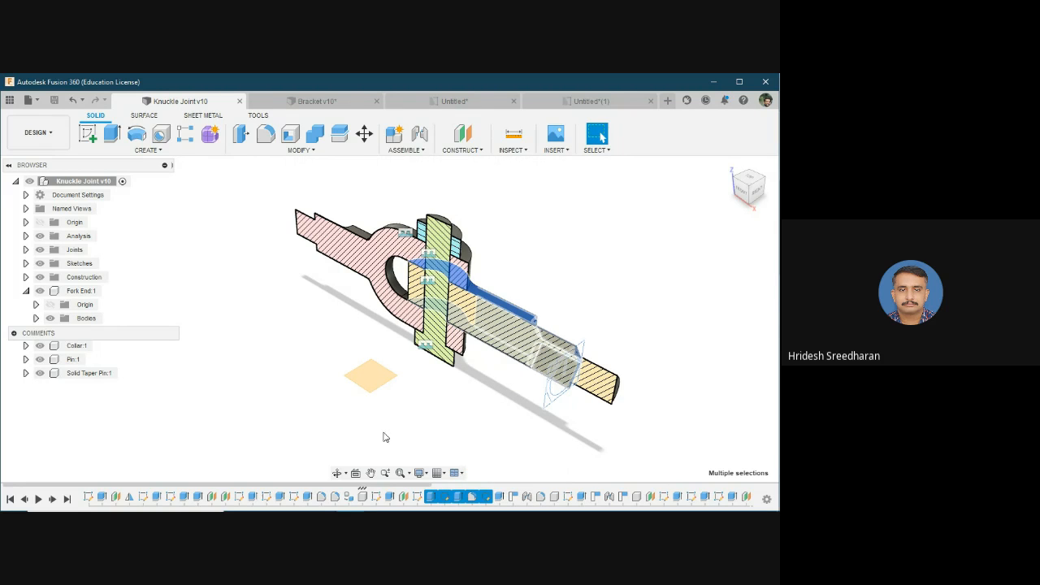
click(324, 410)
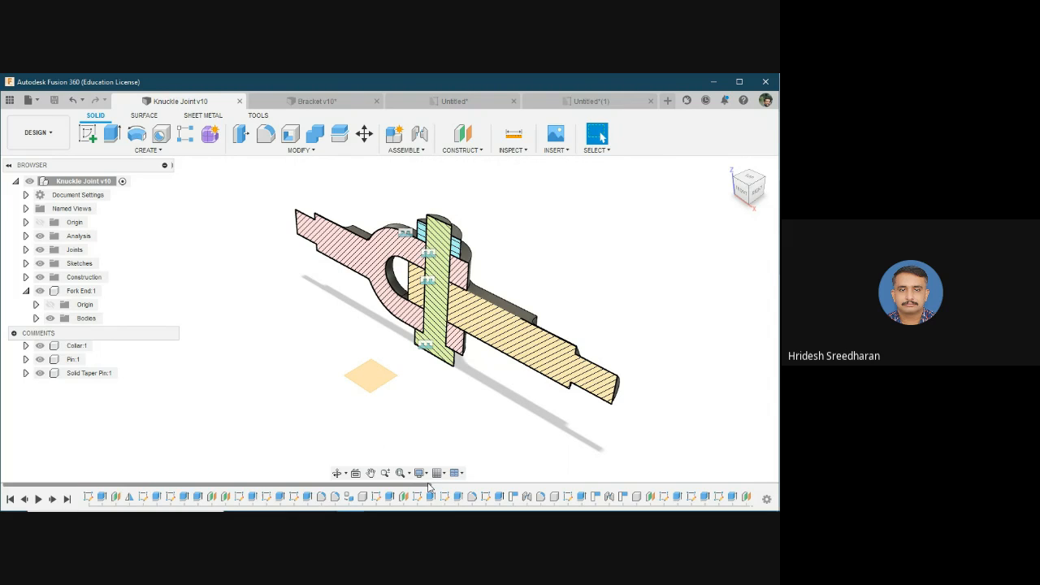
Undo the section analysis of the knuckle joint
mouse_move(361, 485)
mouse_down()
mouse_move(754, 491)
mouse_move(499, 487)
mouse_move(299, 504)
mouse_up()
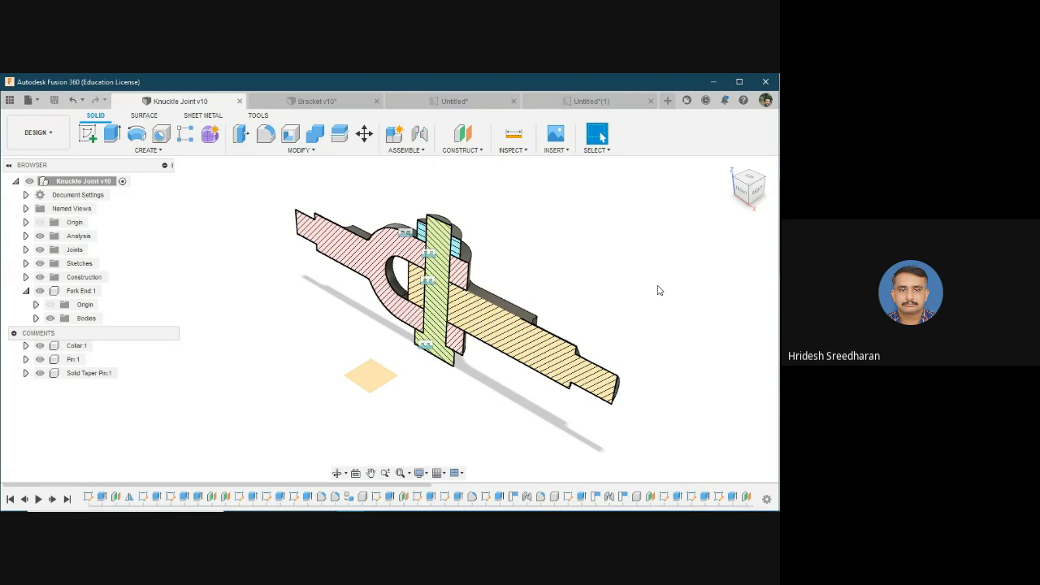
key(ctrl+z)
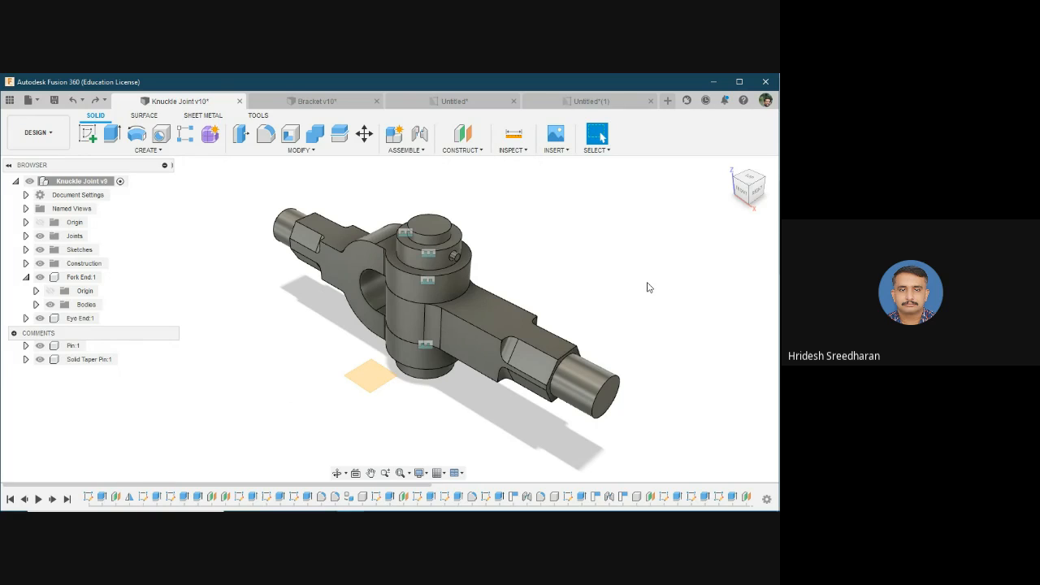
middle_drag(648, 287, 605, 286)
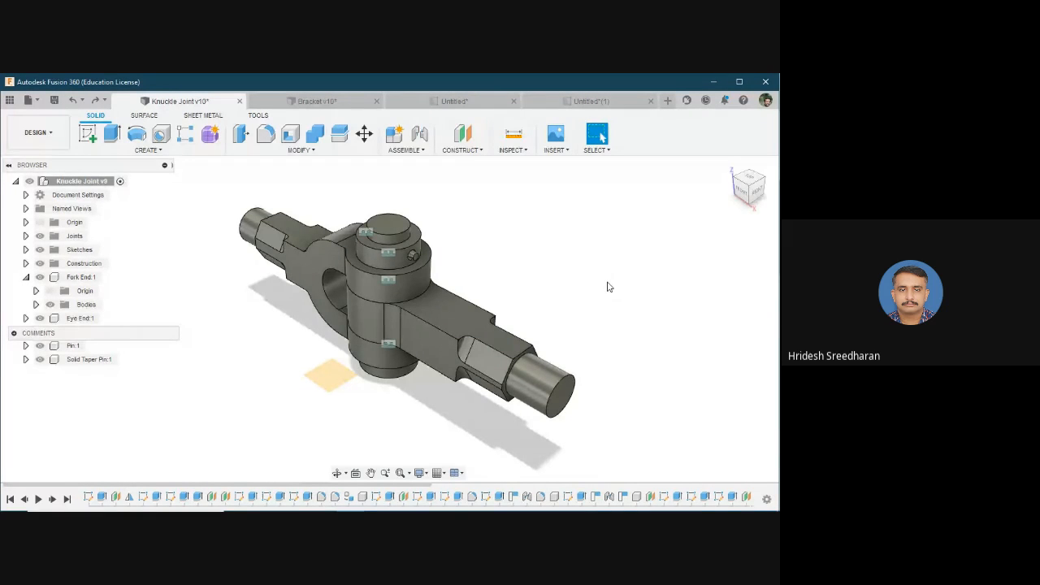
Open the public link sharing settings for the Knuckle Joint design
click(32, 100)
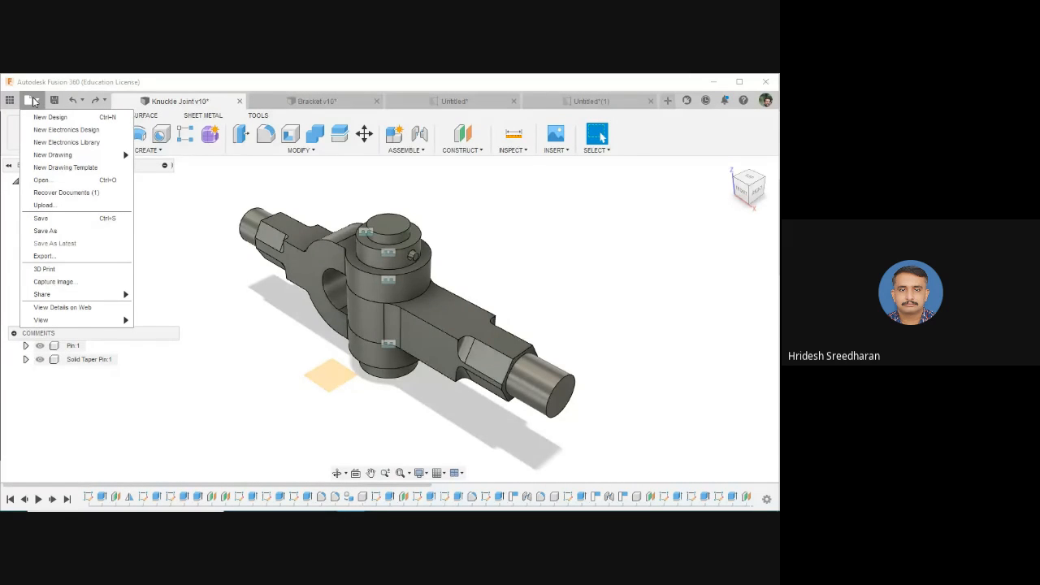
mouse_move(78, 296)
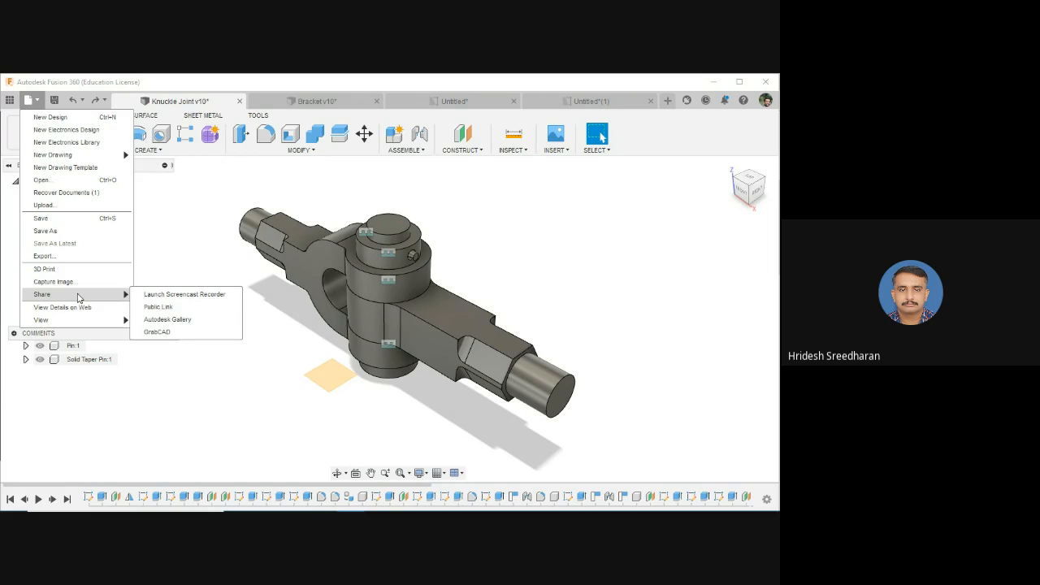
click(201, 313)
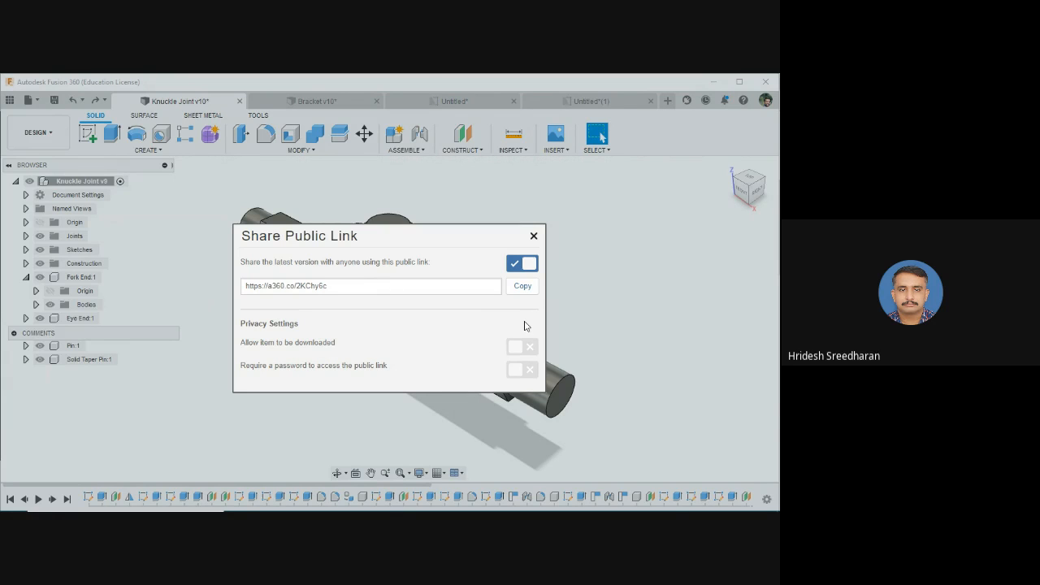
Try the public link's password requirement and download permission, switching each option on and back off
click(516, 370)
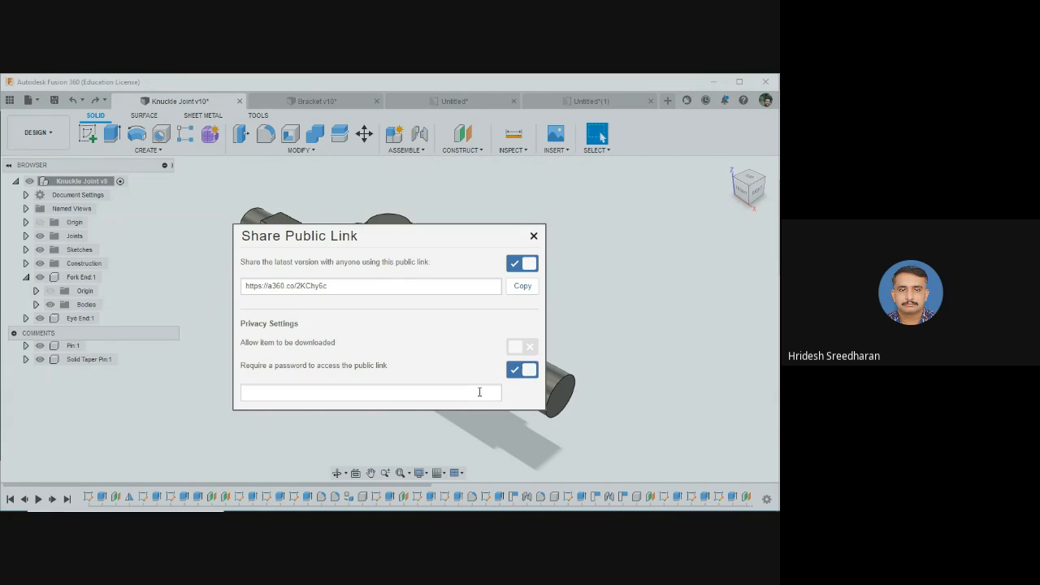
click(388, 394)
click(532, 371)
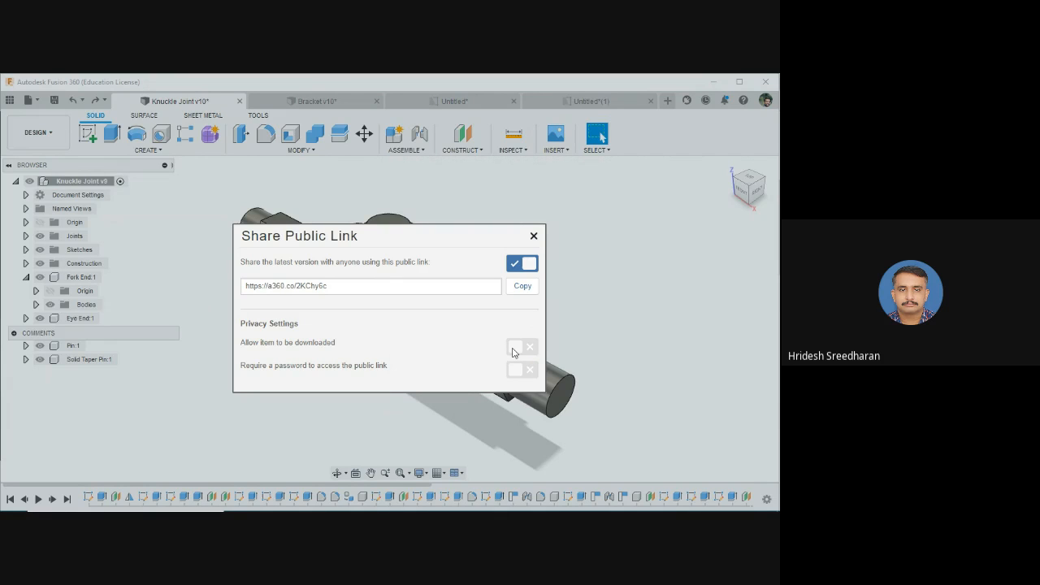
click(512, 352)
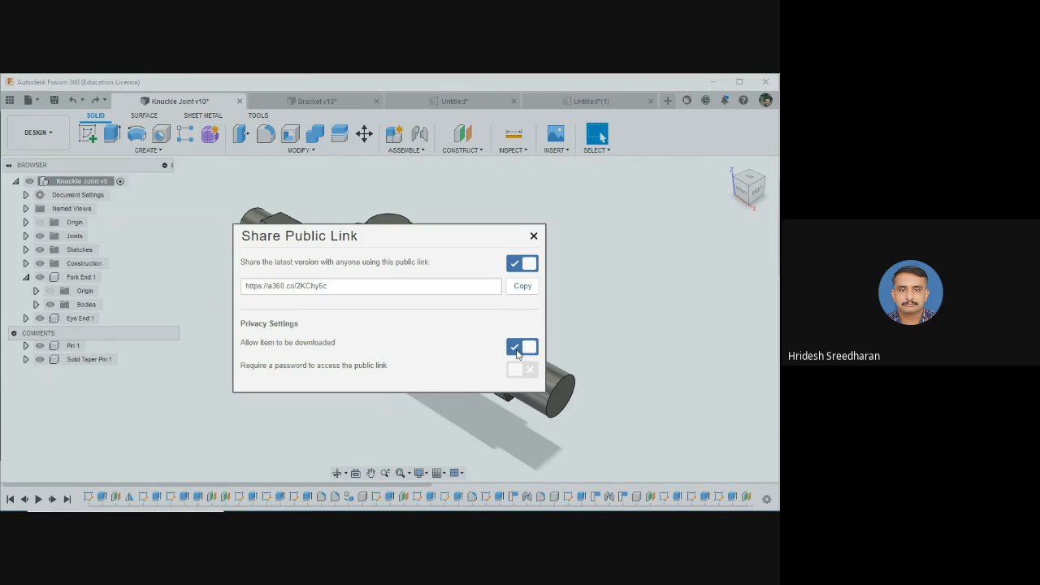
click(517, 349)
Copy the design's public link, switch to the Google Meet call in Brave and post the link in the meeting chat
click(526, 287)
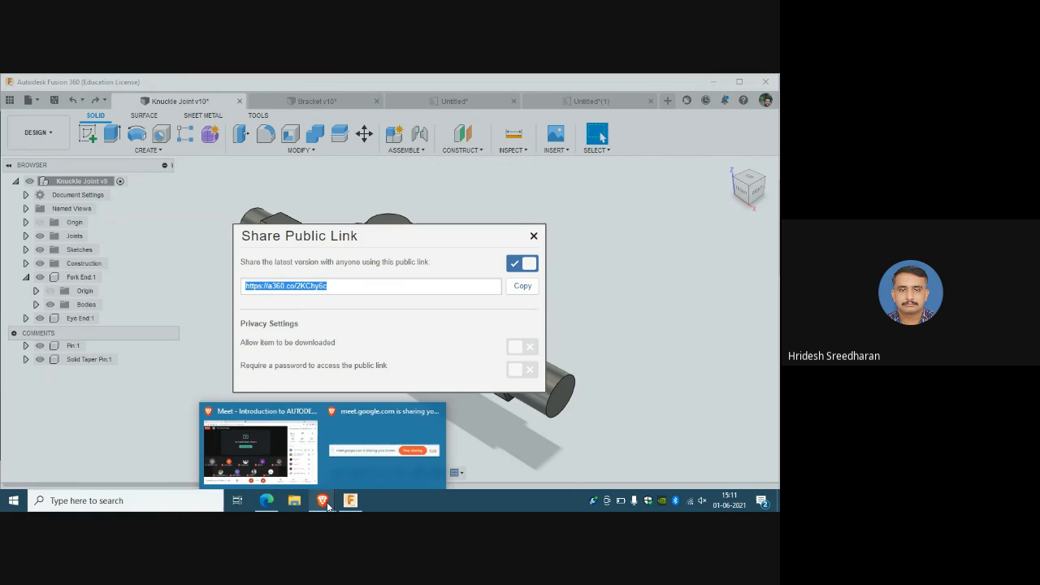
mouse_move(266, 502)
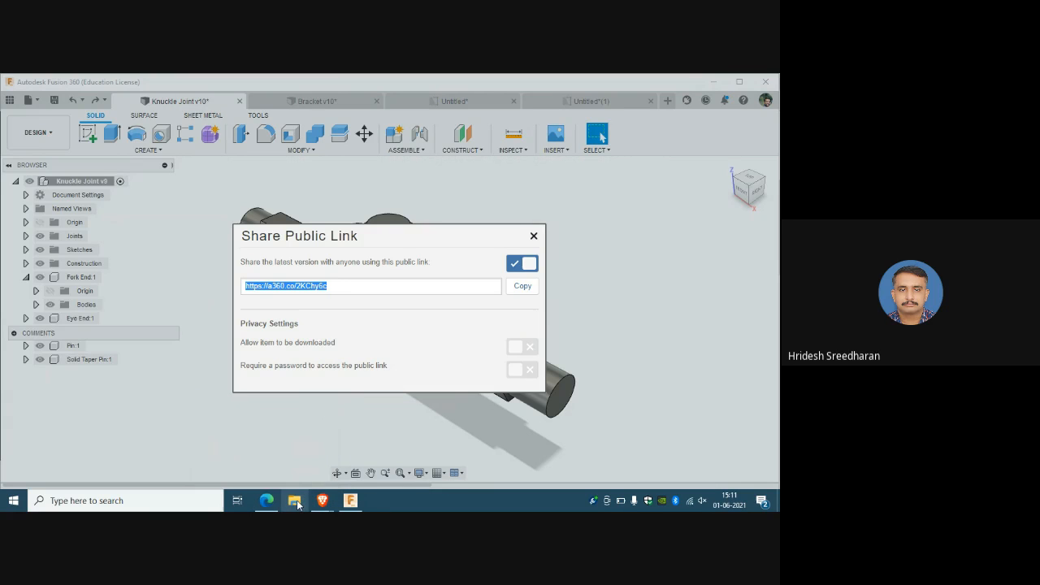
mouse_move(322, 502)
click(262, 441)
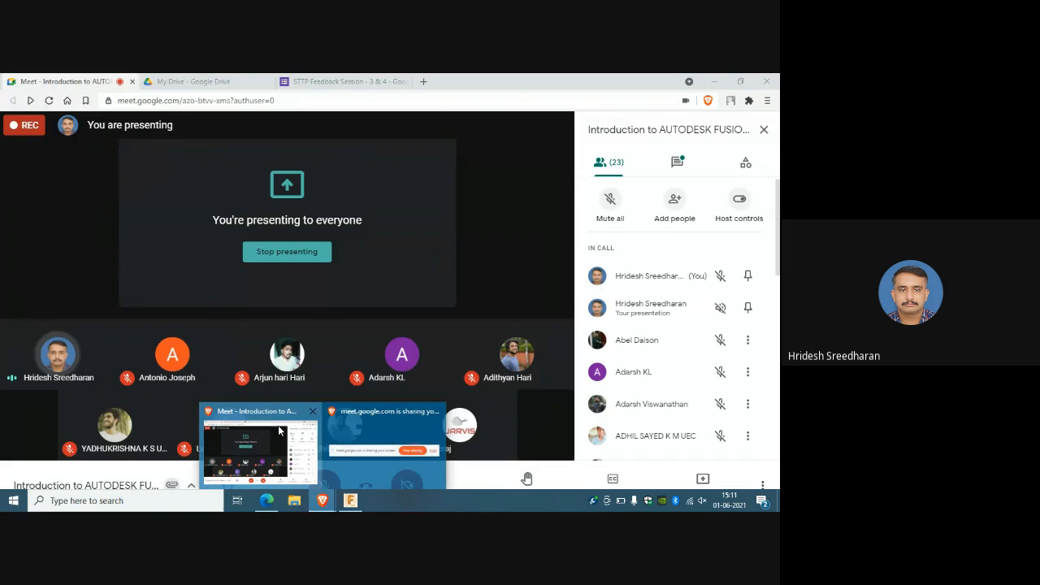
click(677, 161)
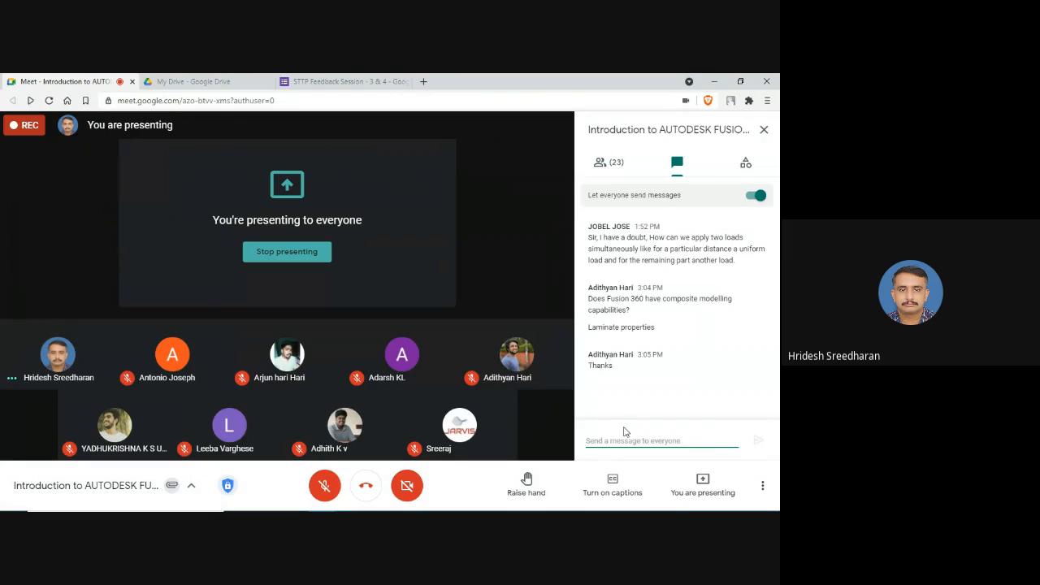
key(ctrl+v)
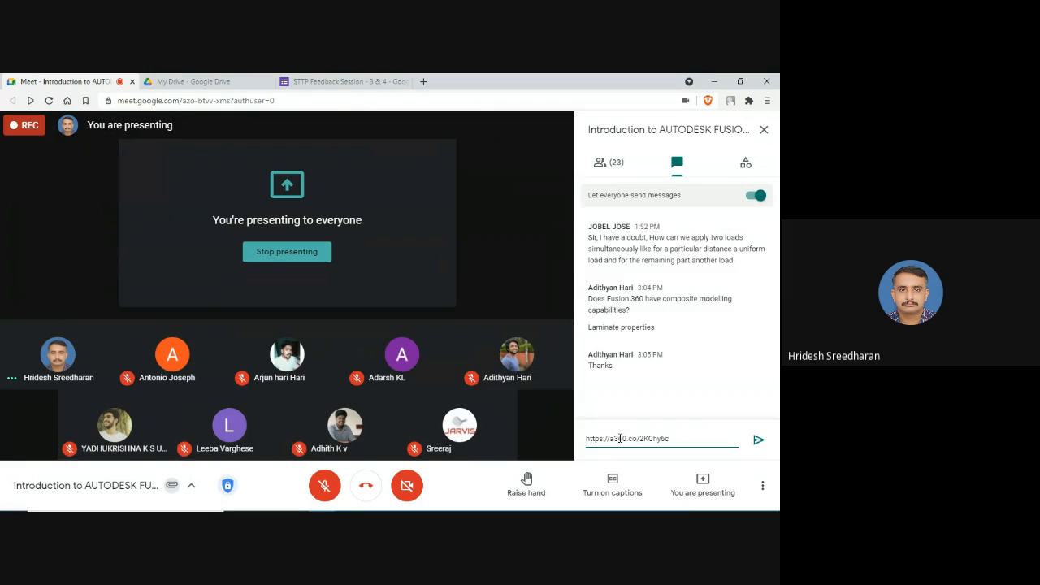
key(Return)
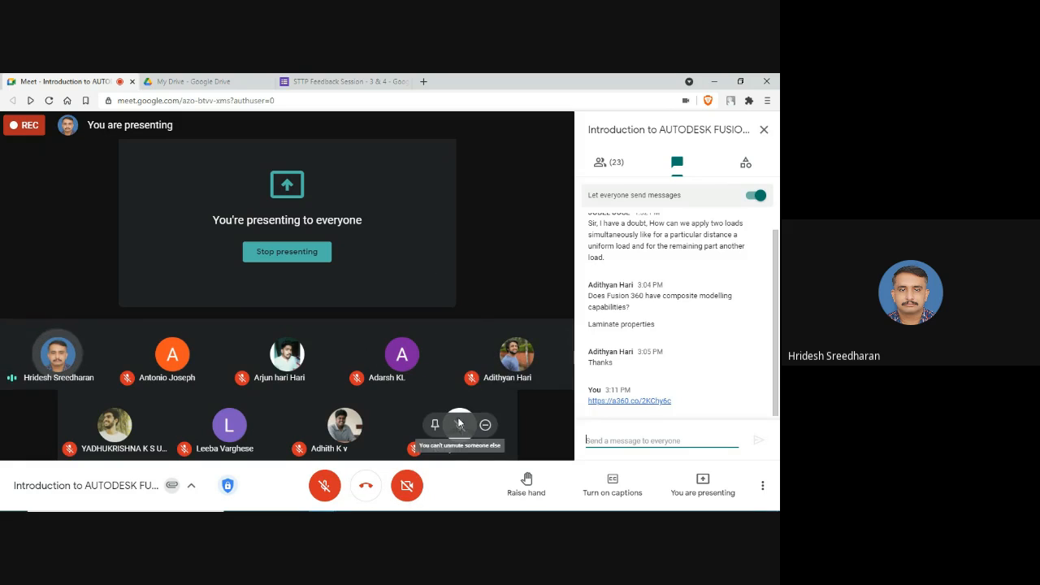
Switch back to Fusion 360 and stop sharing the screen with the Google Meet call
key(alt+Tab)
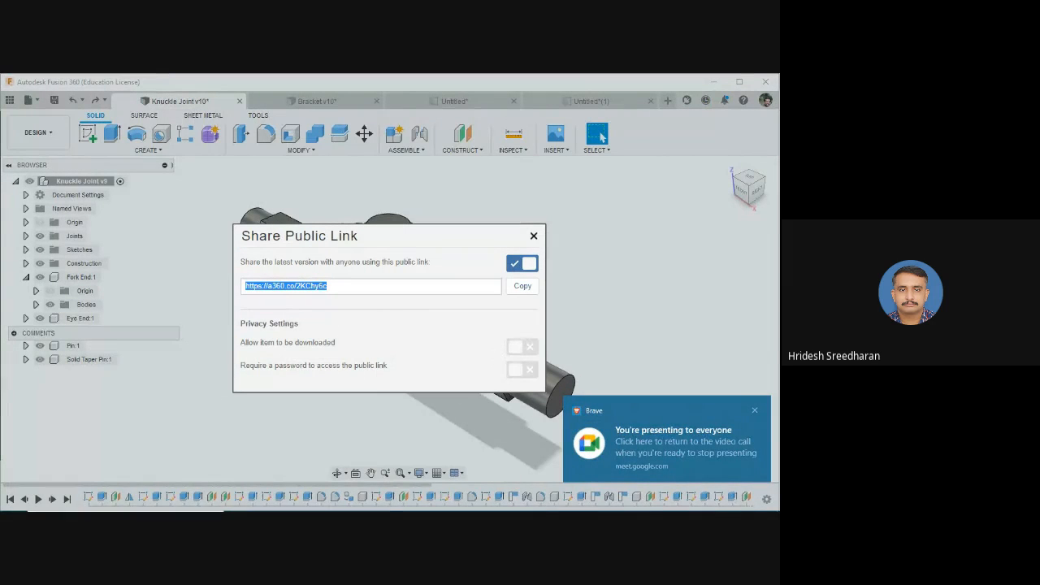
mouse_move(383, 510)
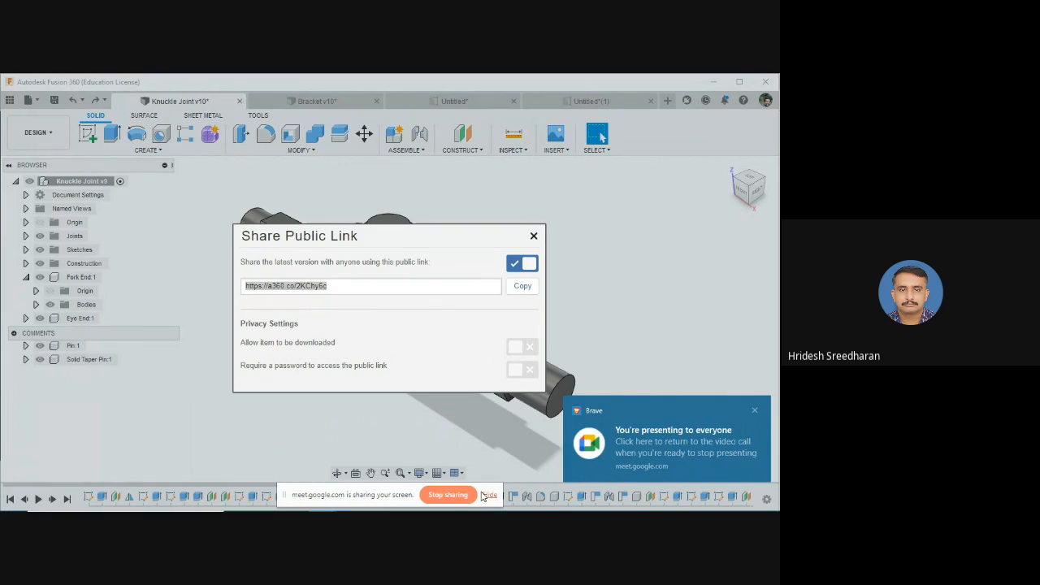
click(458, 495)
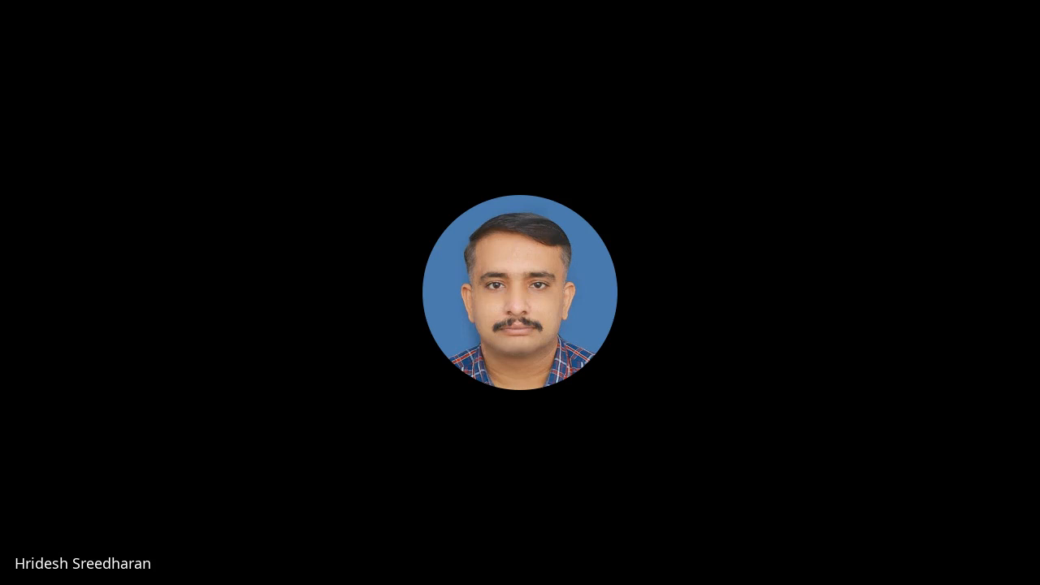